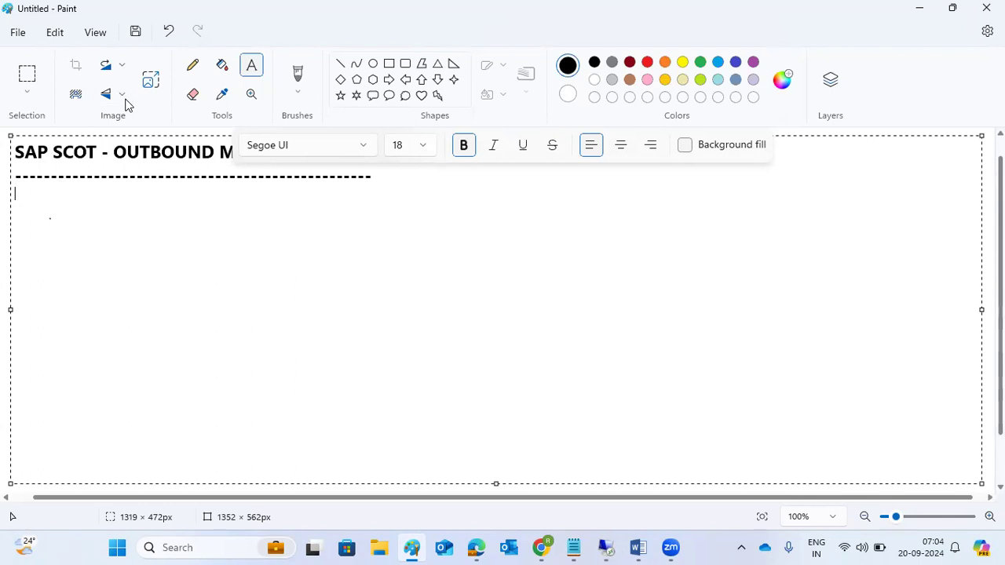
Step: Add the 'SMTP Server -' and 'SMTP port -' lines to the Paint notes
{"action": "key", "text": "alt+Tab"}
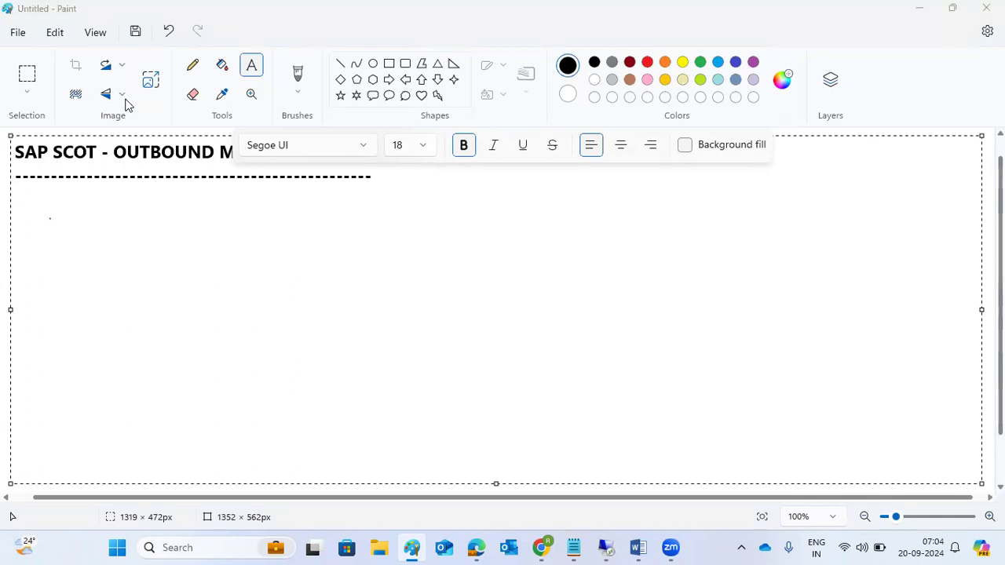
{"action": "left_click", "coordinate": [315, 215]}
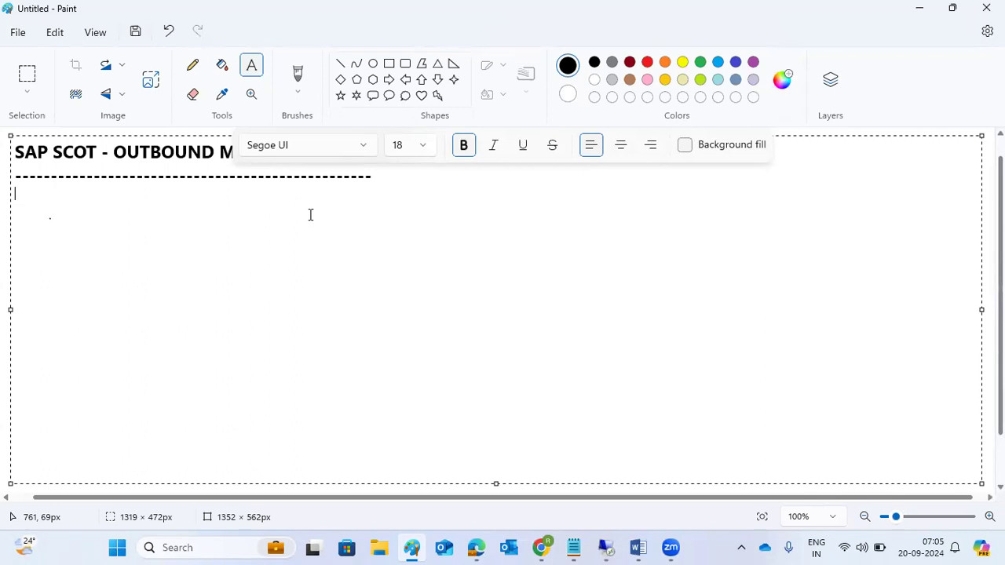
{"action": "type", "text": "SMTP Server -"}
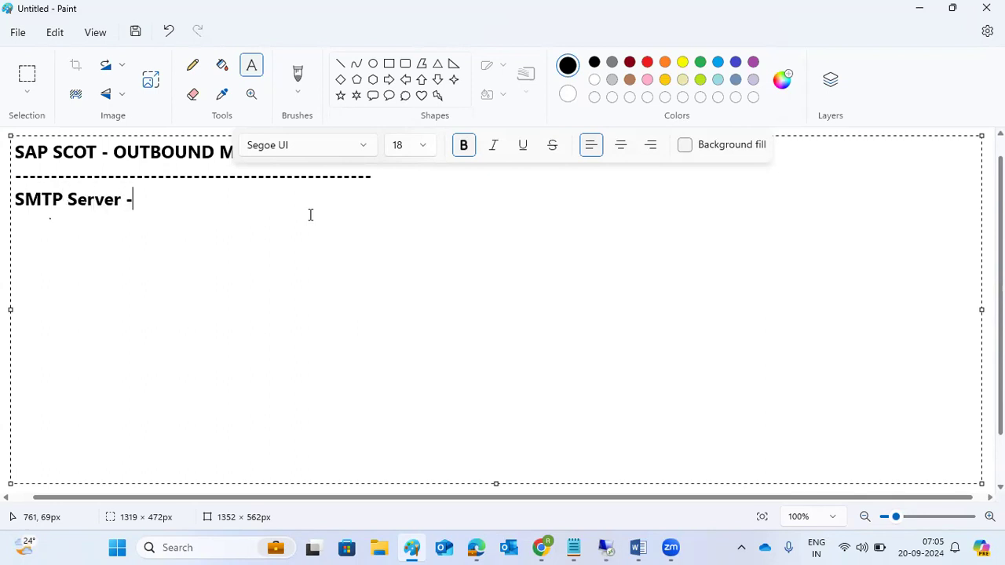
{"action": "key", "text": "Return"}
{"action": "type", "text": "SMTP port -"}
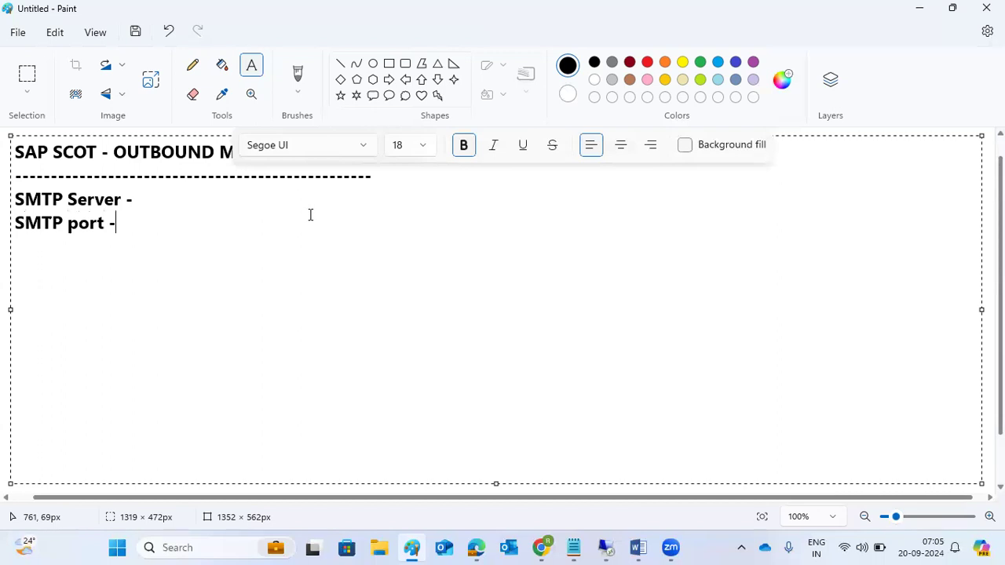
Step: Add the note '1)SMTP port we have to enable in SMICM' below them
{"action": "key", "text": "Return"}
{"action": "type", "text": "1)we=="}
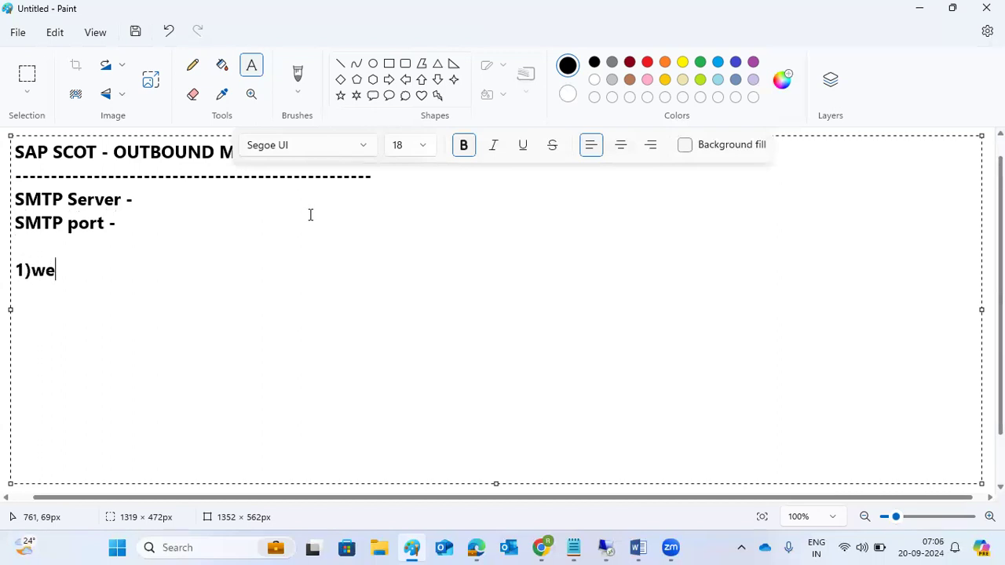
{"action": "key", "text": "BackSpace"}
{"action": "key", "text": "BackSpace"}
{"action": "key", "text": "BackSpace"}
{"action": "key", "text": "BackSpace"}
{"action": "type", "text": "SMTP port we have to enable in SMICM"}
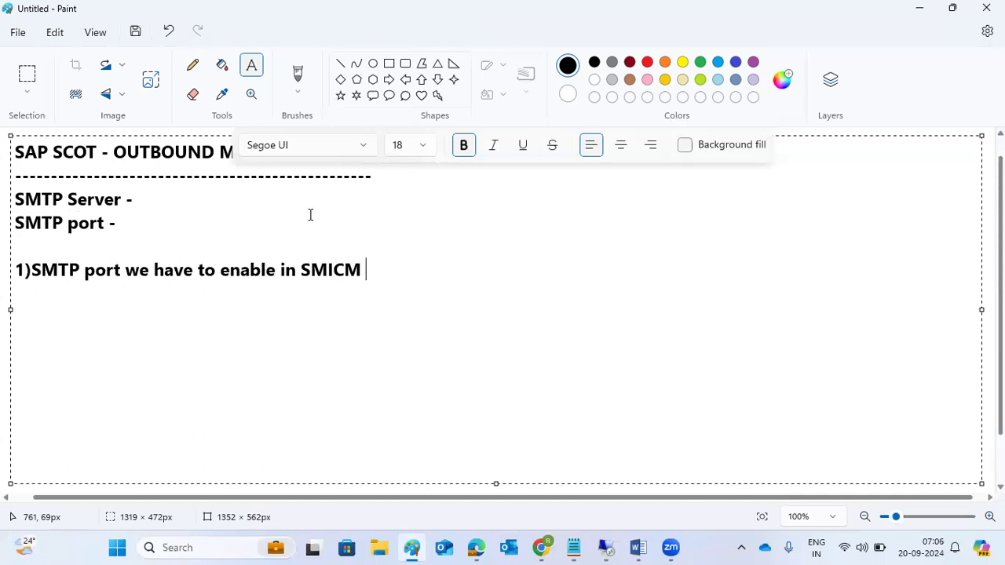
{"action": "left_click_drag", "start_coordinate": [132, 223], "coordinate": [14, 197]}
{"action": "left_click", "coordinate": [118, 224]}
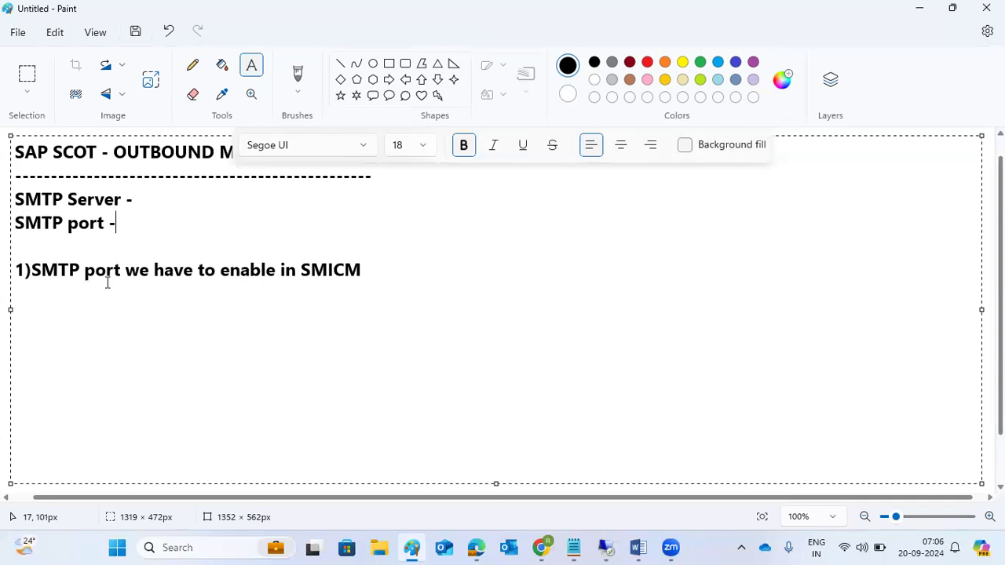
Step: Add note '2)Enable the SMTP node in SCOT' below the SMICM line
{"action": "left_click", "coordinate": [372, 270]}
{"action": "key", "text": "Return"}
{"action": "type", "text": "2)"}
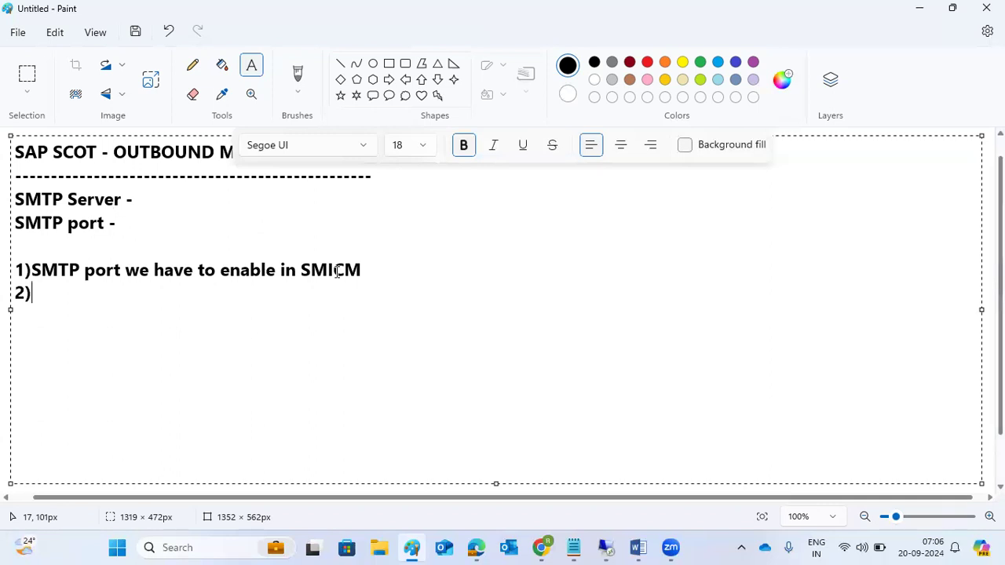
{"action": "type", "text": "perfor"}
{"action": "key", "text": "BackSpace"}
{"action": "key", "text": "BackSpace"}
{"action": "key", "text": "BackSpace"}
{"action": "type", "text": "=="}
{"action": "key", "text": "BackSpace"}
{"action": "key", "text": "BackSpace"}
{"action": "key", "text": "BackSpace"}
{"action": "key", "text": "BackSpace"}
{"action": "key", "text": "BackSpace"}
{"action": "type", "text": "Enabl"}
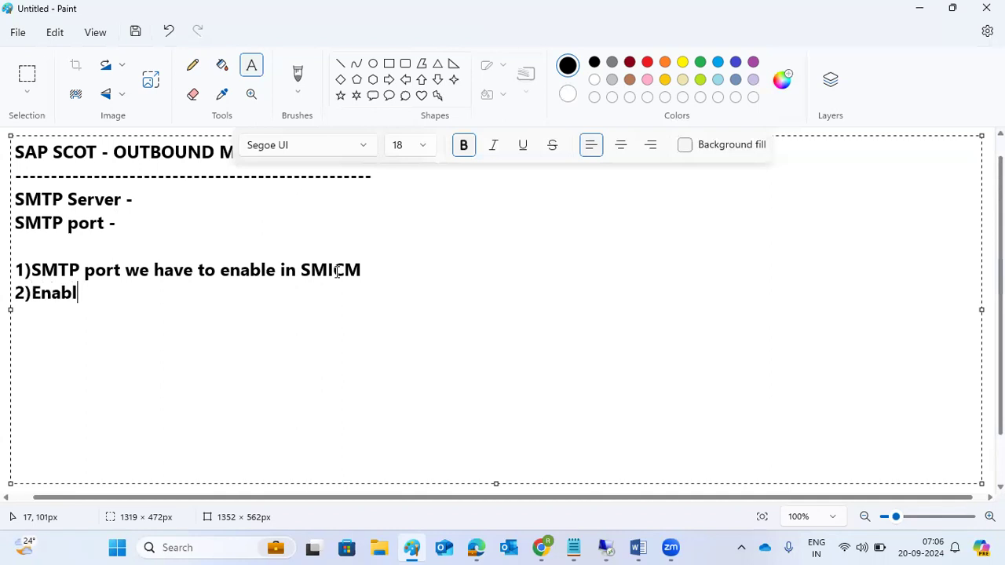
{"action": "type", "text": "e the SMTP nodr"}
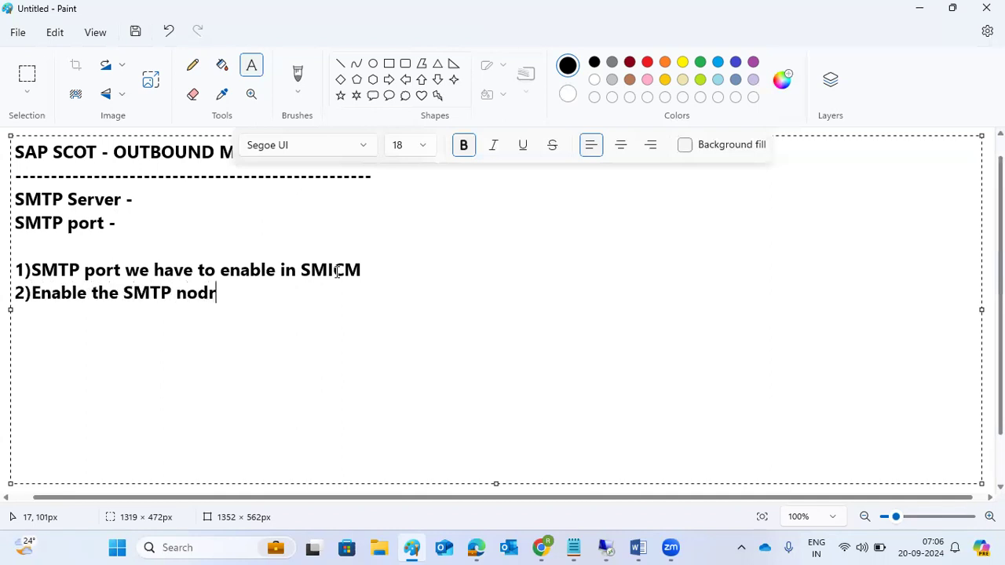
{"action": "key", "text": "BackSpace"}
{"action": "type", "text": "e in SCOT"}
Step: Add notes '3)SAPCONNECT job' and '4)DEFAULT DOMAIN in SCOT'
{"action": "key", "text": "Return"}
{"action": "type", "text": "3)"}
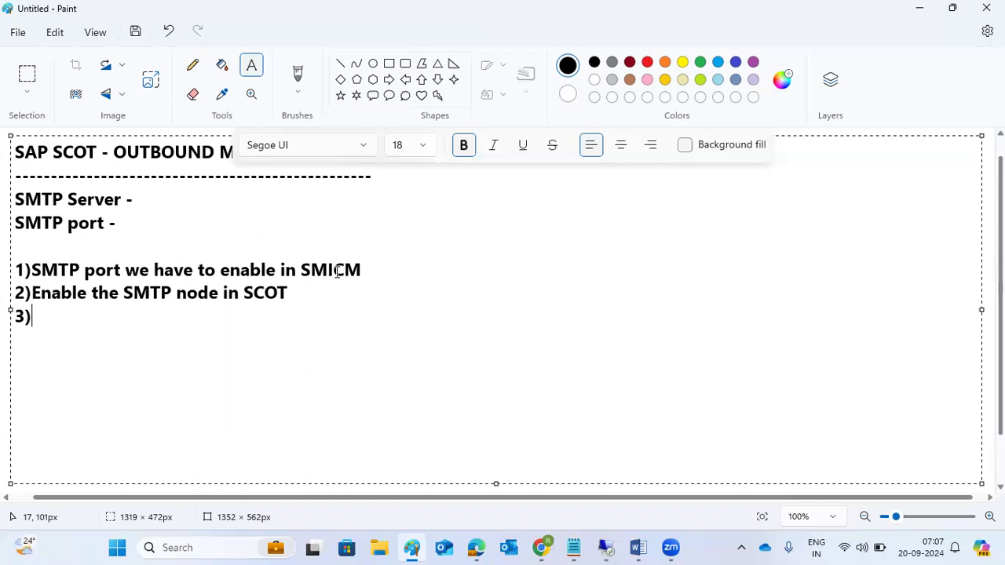
{"action": "type", "text": "SAPCONNECT job"}
{"action": "key", "text": "Return"}
{"action": "type", "text": "4)"}
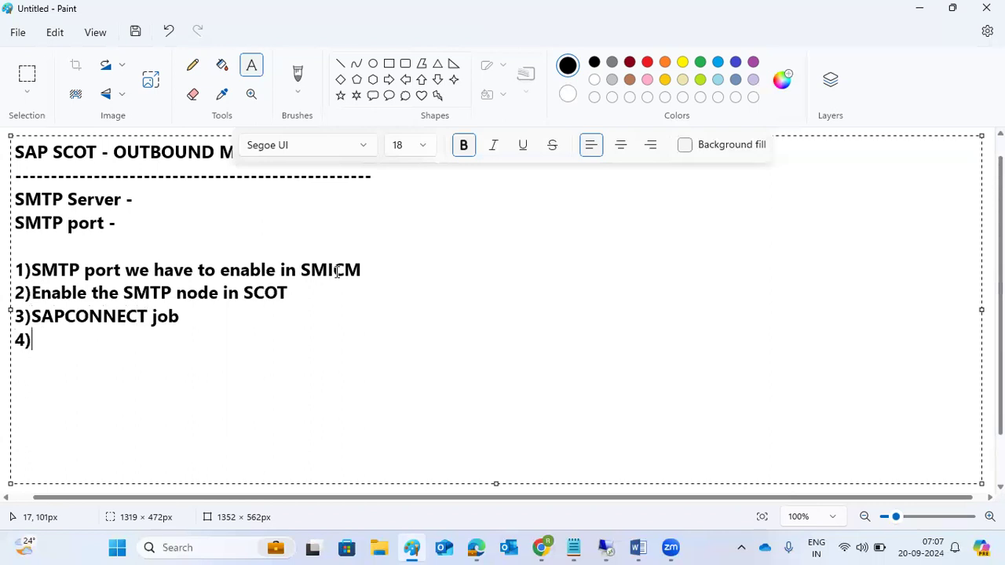
{"action": "type", "text": "DEFAULT D"}
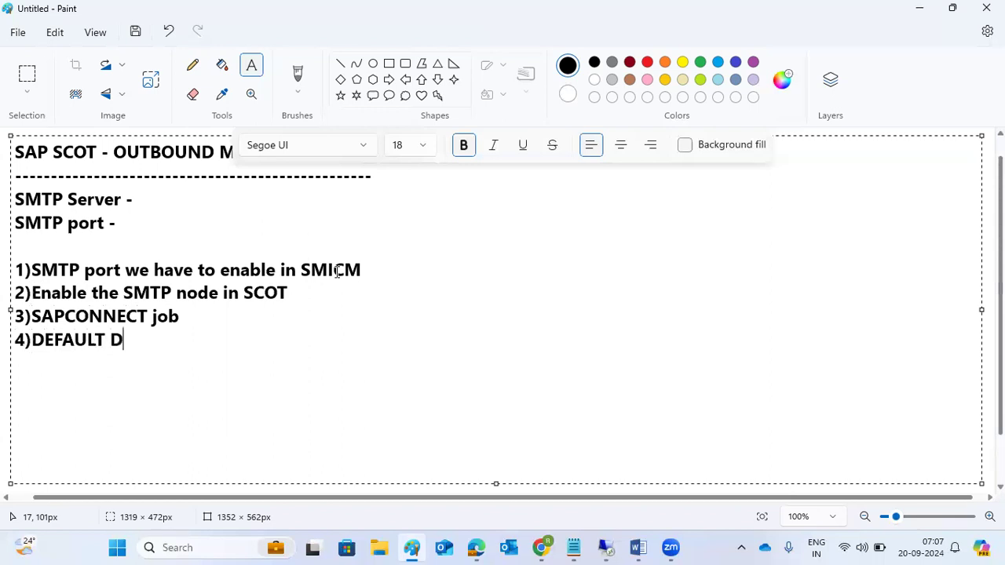
{"action": "type", "text": "OMAIN in SCOT"}
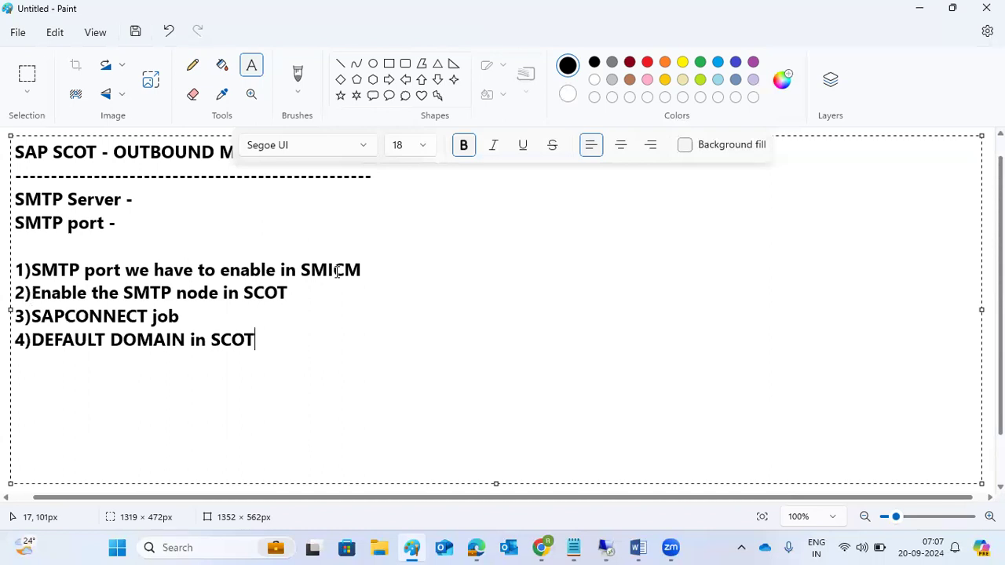
{"action": "key", "text": "Return"}
{"action": "type", "text": "5)"}
{"action": "key", "text": "BackSpace"}
{"action": "key", "text": "BackSpace"}
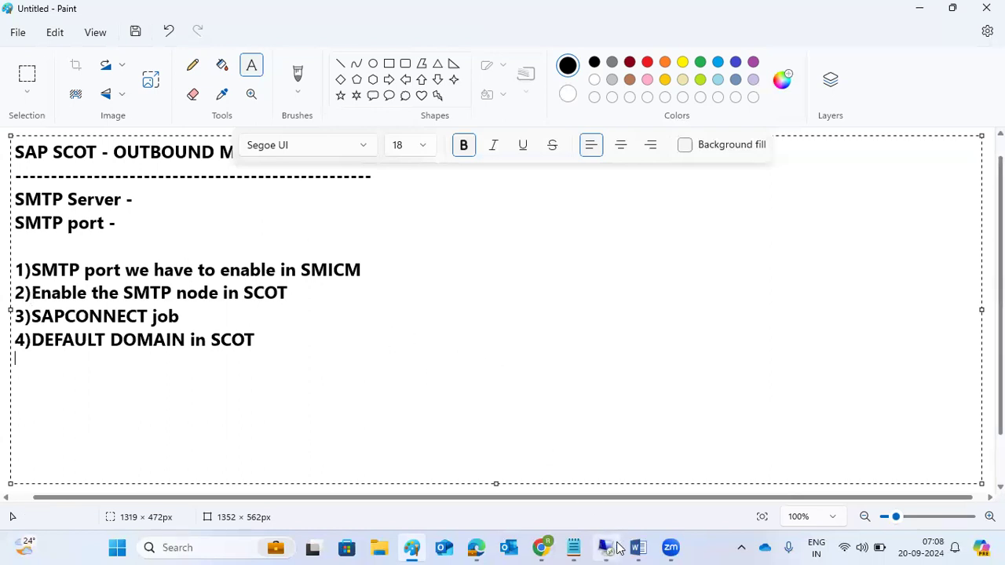
{"action": "mouse_move", "coordinate": [606, 547]}
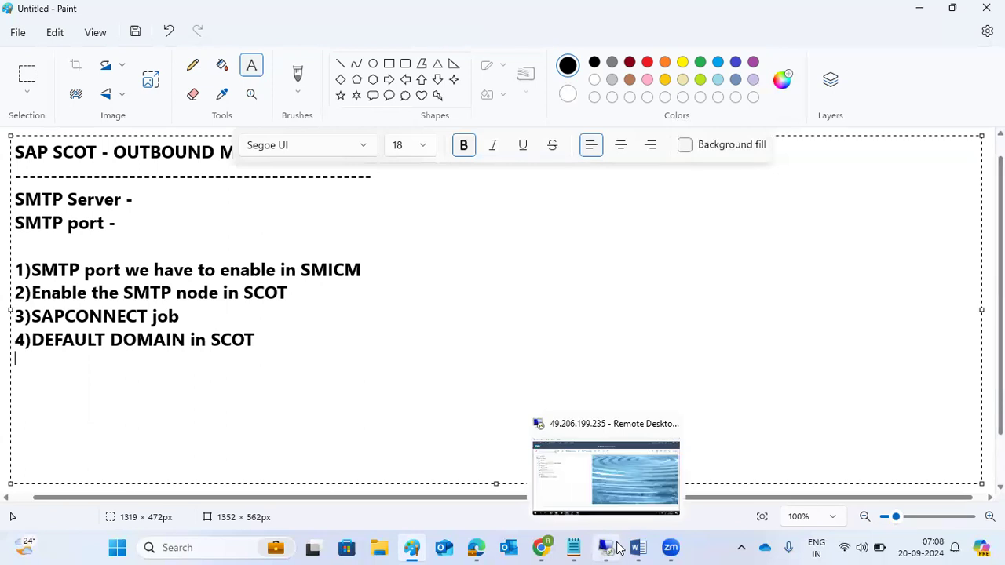
Step: In SMICM's service list, verify SMTP is active on port 2502, then go back
{"action": "left_click", "coordinate": [606, 547]}
{"action": "type", "text": "smicm"}
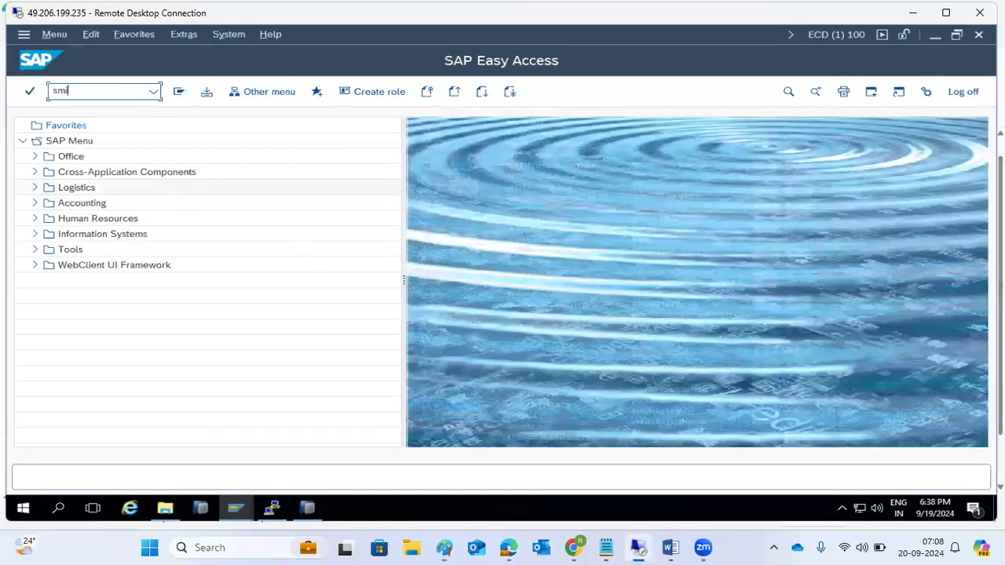
{"action": "key", "text": "Return"}
{"action": "left_click", "coordinate": [234, 91]}
{"action": "left_click", "coordinate": [81, 188]}
{"action": "left_click", "coordinate": [196, 191]}
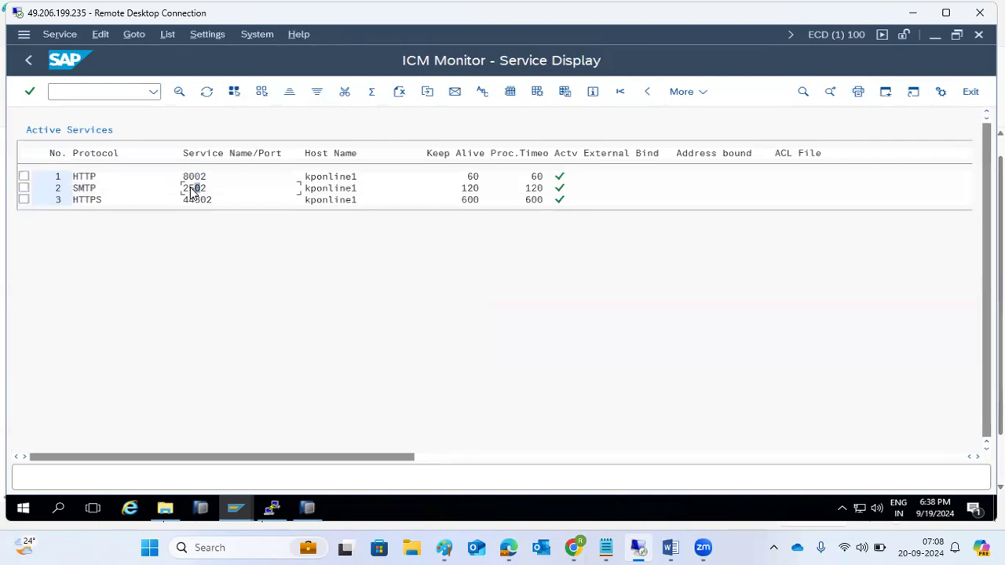
{"action": "left_click", "coordinate": [34, 69]}
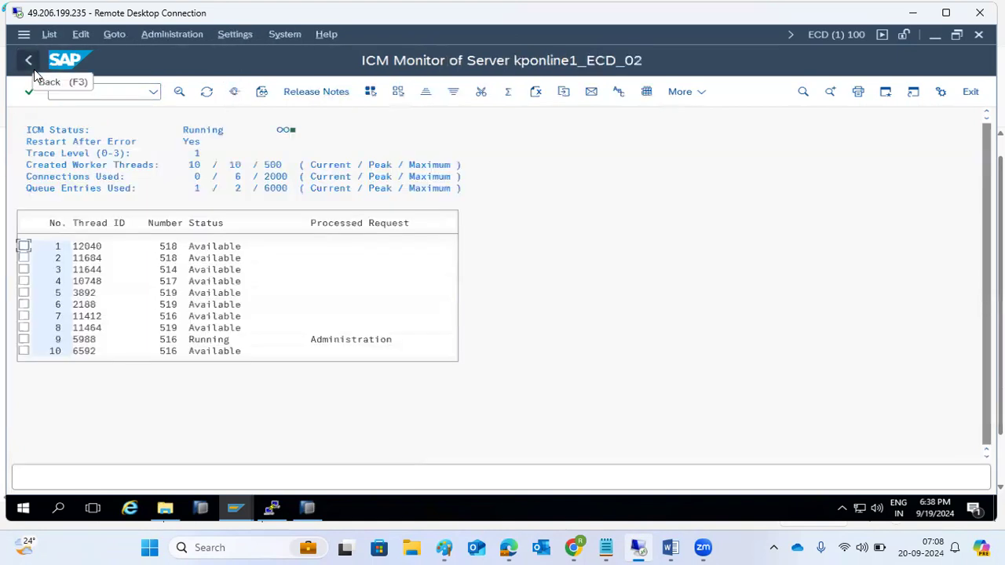
{"action": "left_click", "coordinate": [116, 91]}
Step: Run RZ10 and import the profiles of all active servers
{"action": "type", "text": "/nrz10"}
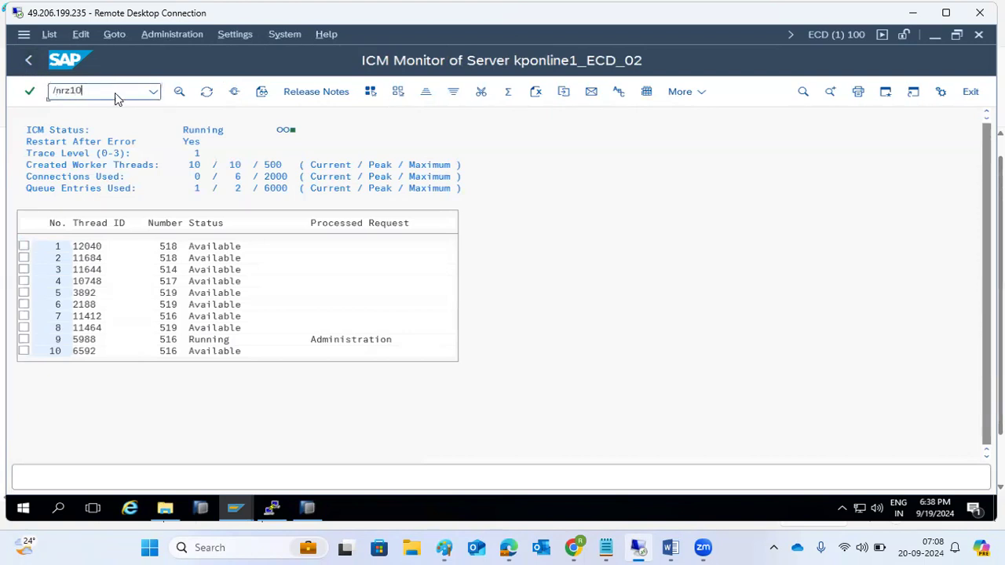
{"action": "key", "text": "Return"}
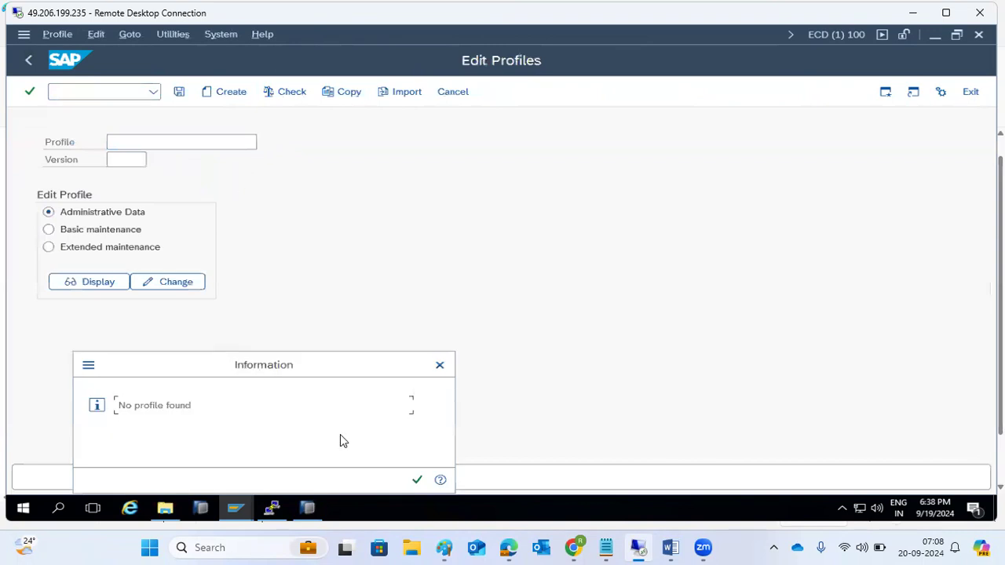
{"action": "left_click", "coordinate": [413, 479]}
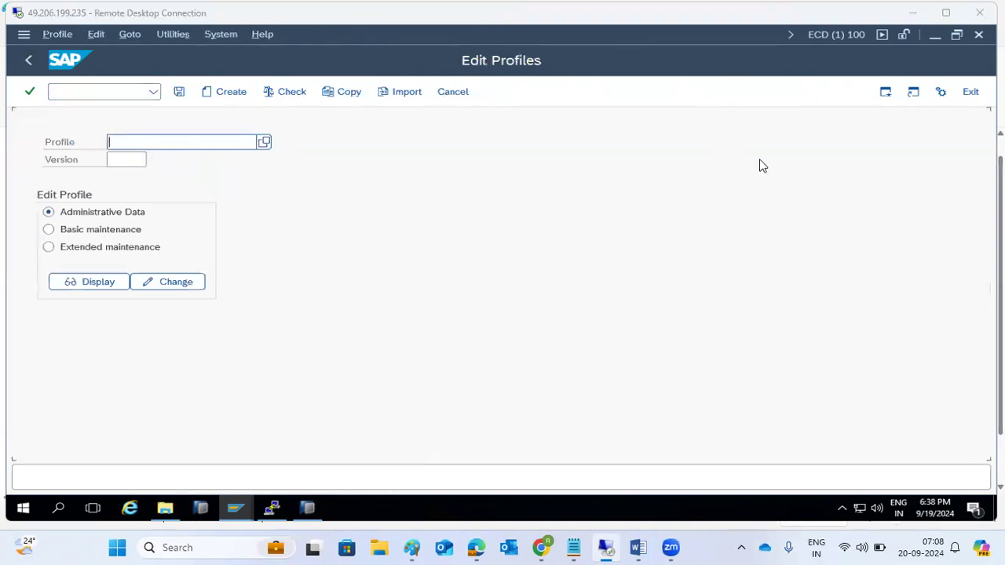
{"action": "left_click", "coordinate": [172, 37]}
{"action": "mouse_move", "coordinate": [283, 75]}
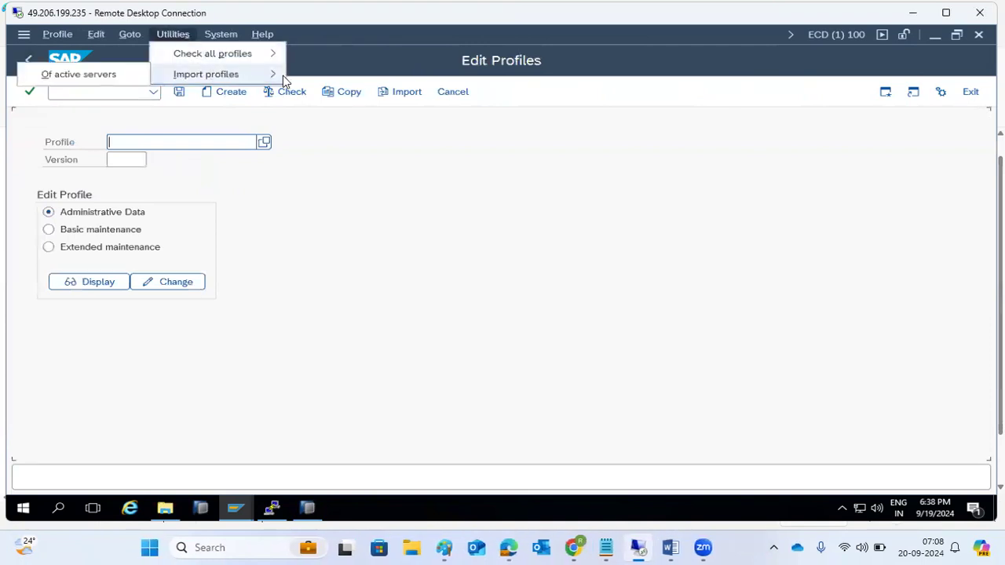
{"action": "left_click", "coordinate": [132, 75]}
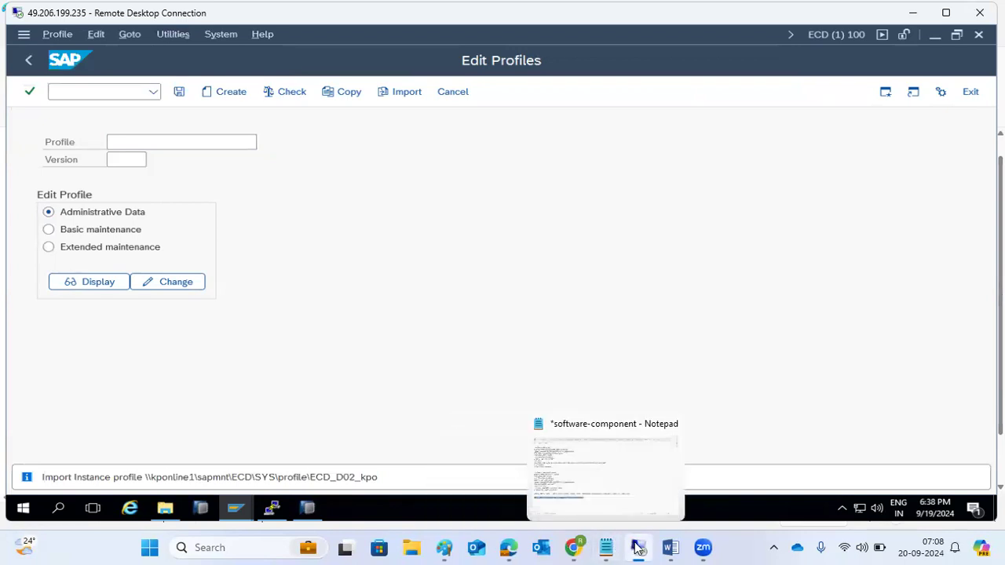
Step: Refresh the Job Overview and switch to the profile check log
{"action": "left_click", "coordinate": [235, 508]}
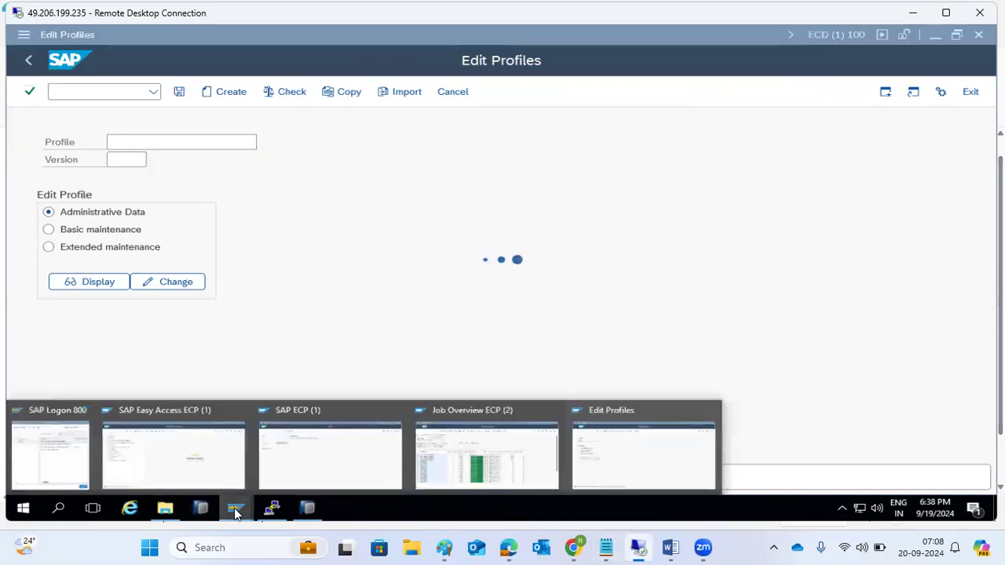
{"action": "left_click", "coordinate": [428, 422]}
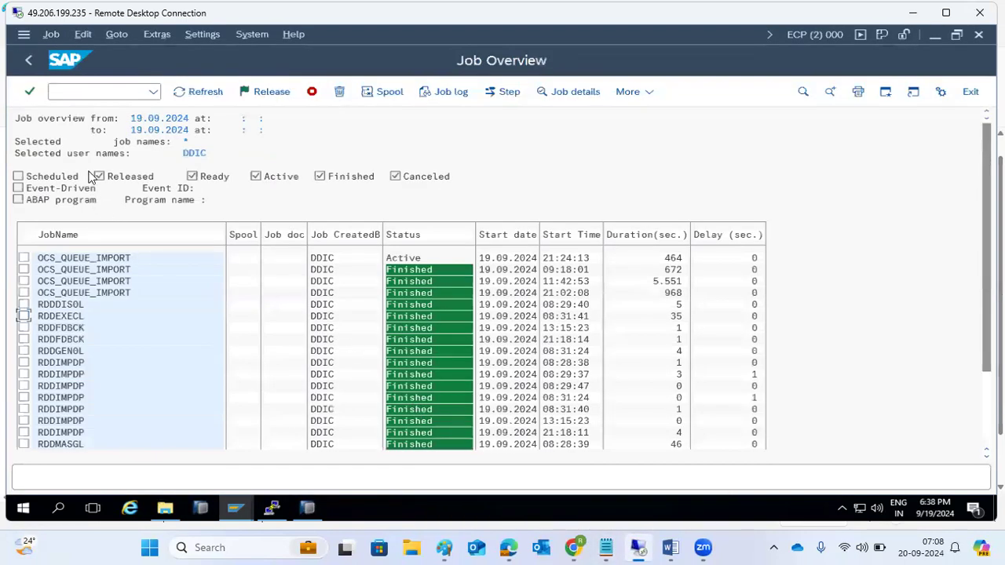
{"action": "left_click", "coordinate": [197, 92]}
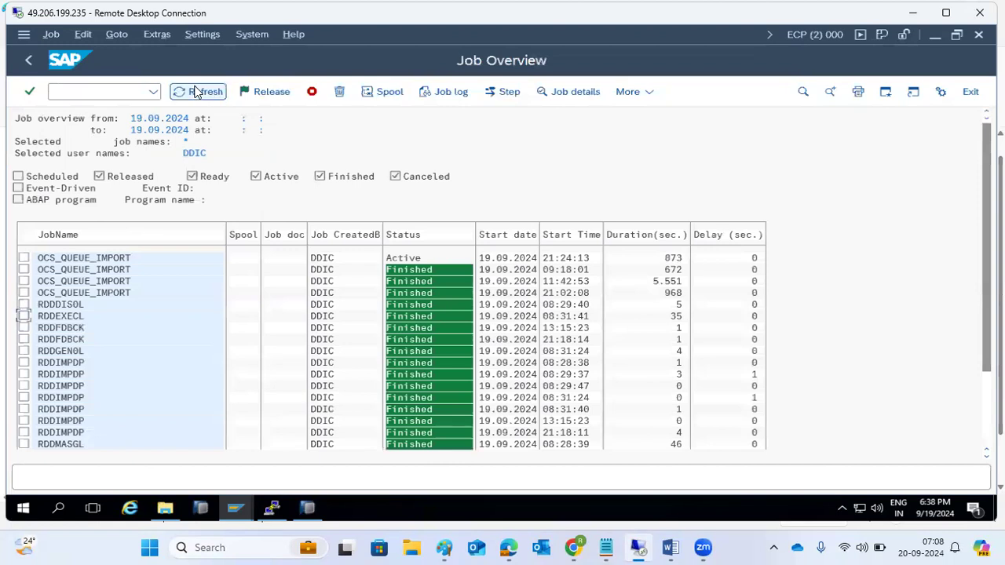
{"action": "left_click", "coordinate": [269, 506]}
{"action": "left_click", "coordinate": [601, 461]}
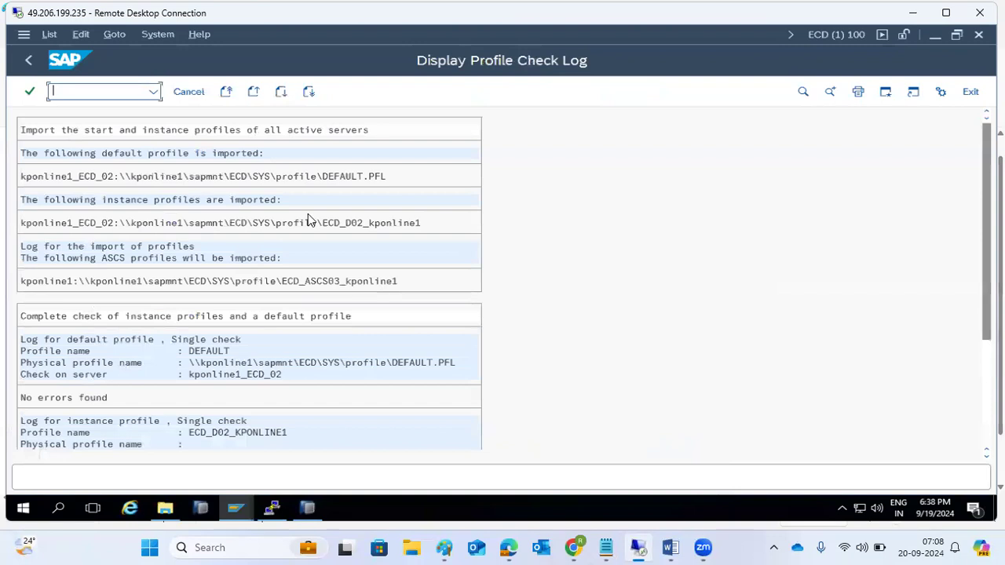
Step: Display profile ECD_D02_KPONLINE1, check icm/server_port_2 is SMTP on port 25, and go back
{"action": "left_click", "coordinate": [30, 61]}
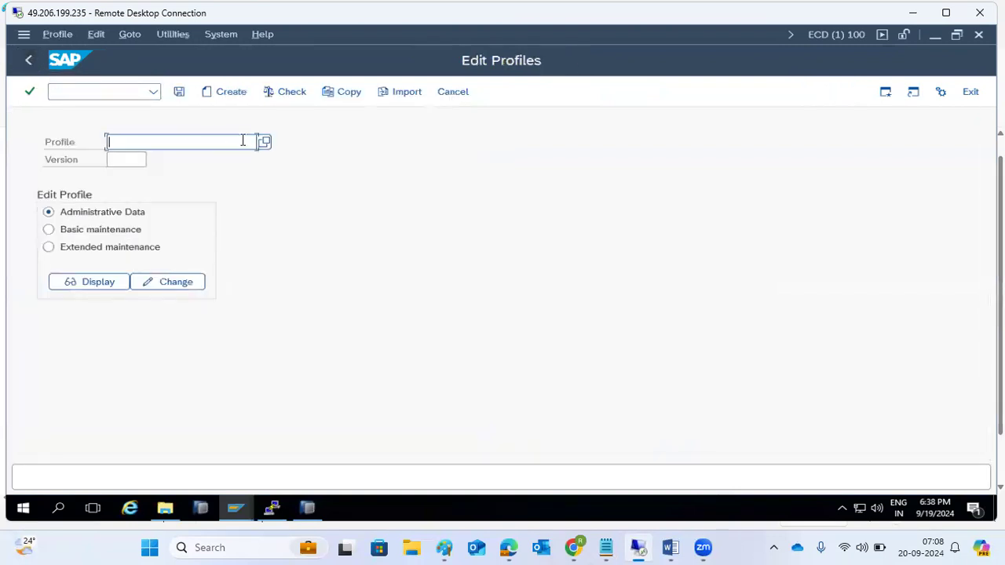
{"action": "left_click", "coordinate": [263, 144]}
{"action": "left_click", "coordinate": [291, 241]}
{"action": "double_click", "coordinate": [292, 242]}
{"action": "left_click", "coordinate": [104, 248]}
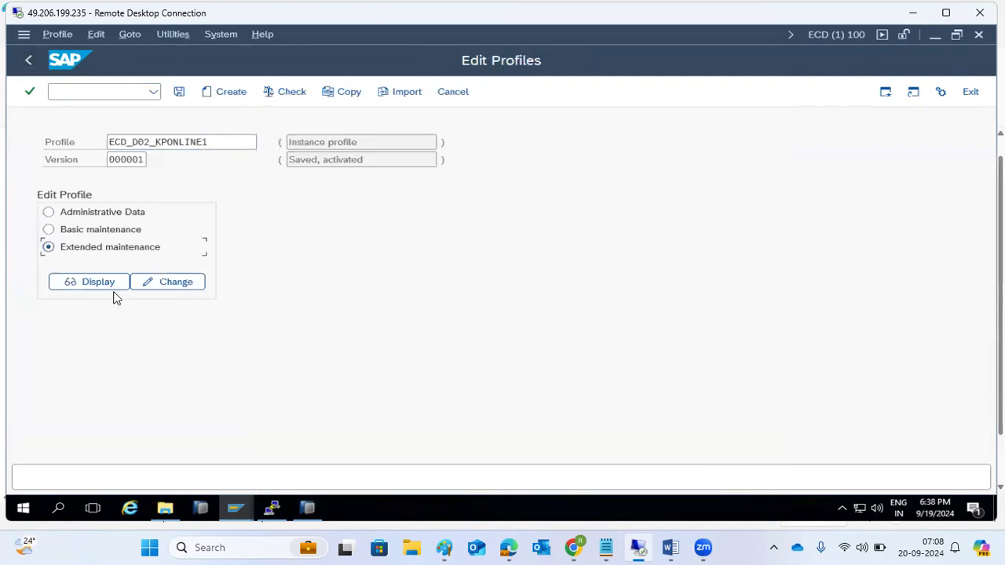
{"action": "left_click", "coordinate": [112, 284]}
{"action": "scroll", "coordinate": [259, 322], "scroll_direction": "down", "scroll_amount": 2}
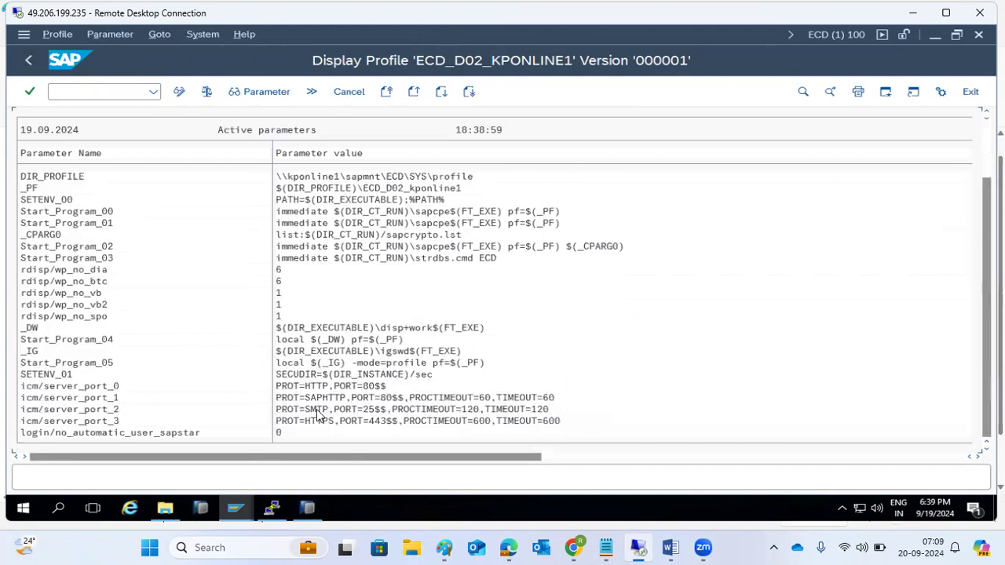
{"action": "left_click", "coordinate": [329, 409]}
{"action": "left_click", "coordinate": [29, 61]}
{"action": "left_click", "coordinate": [29, 63]}
{"action": "left_click", "coordinate": [47, 85]}
Step: In SCOT SMTP Nodes, start a wizard node named SMTP described 'MAIL BOX SERVER'
{"action": "type", "text": "sco"}
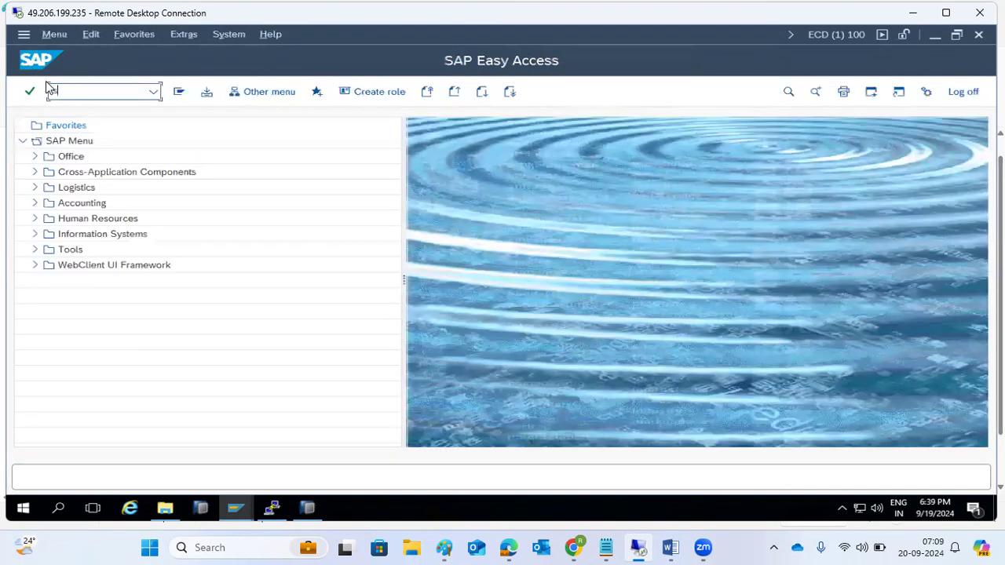
{"action": "type", "text": "t"}
{"action": "key", "text": "Return"}
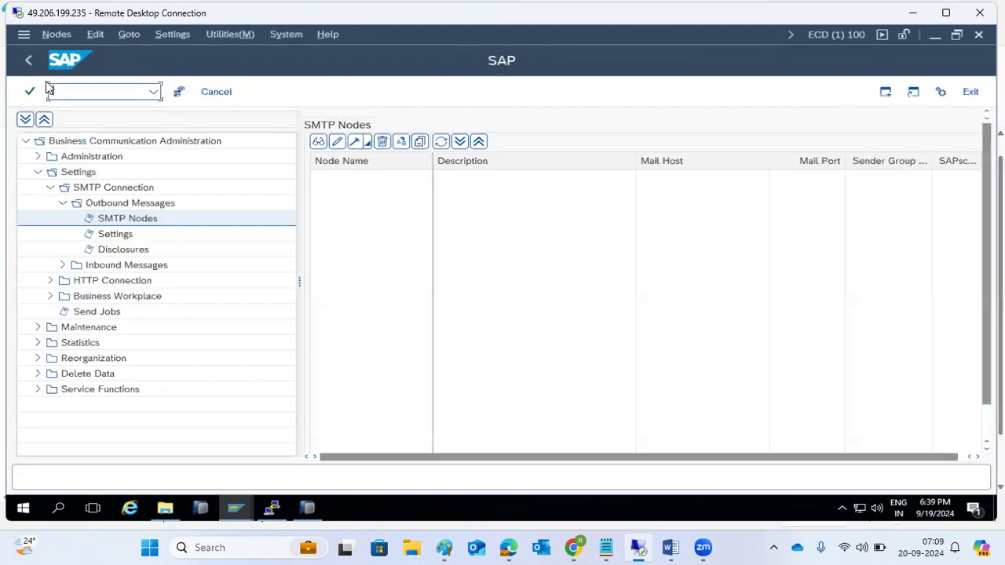
{"action": "left_click", "coordinate": [116, 206]}
{"action": "left_click", "coordinate": [124, 220]}
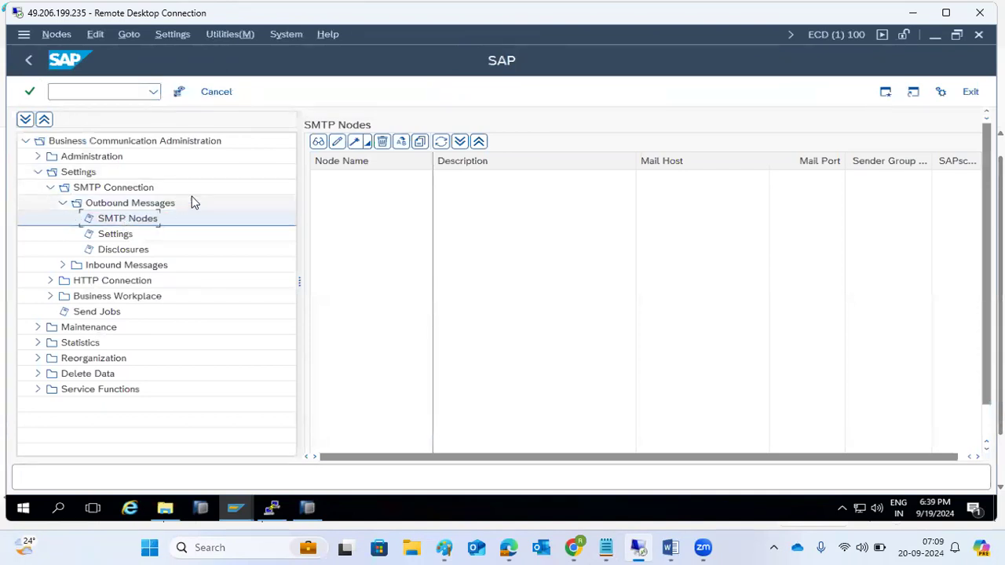
{"action": "left_click", "coordinate": [354, 146]}
{"action": "type", "text": "SMTP"}
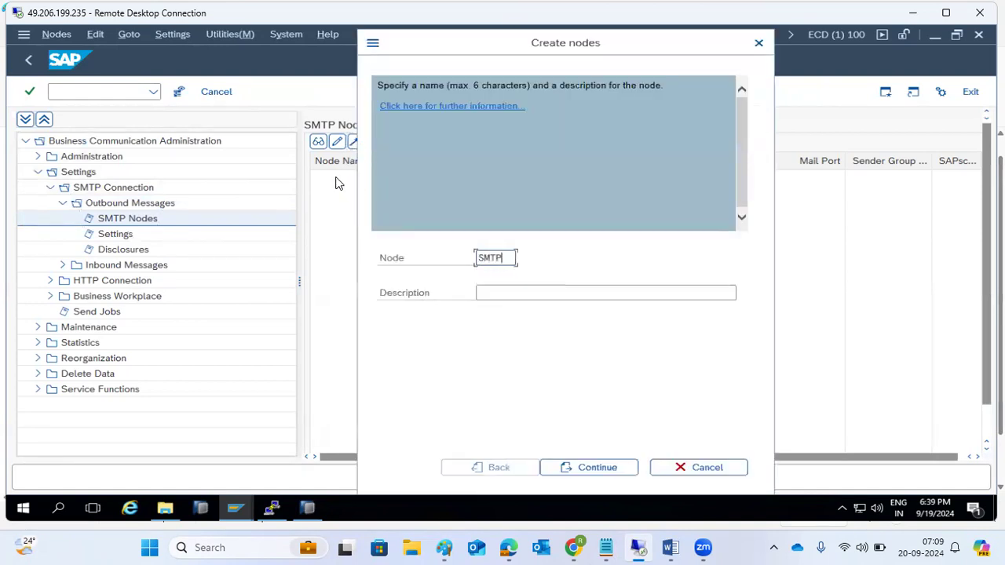
{"action": "key", "text": "Tab"}
{"action": "type", "text": "MA"}
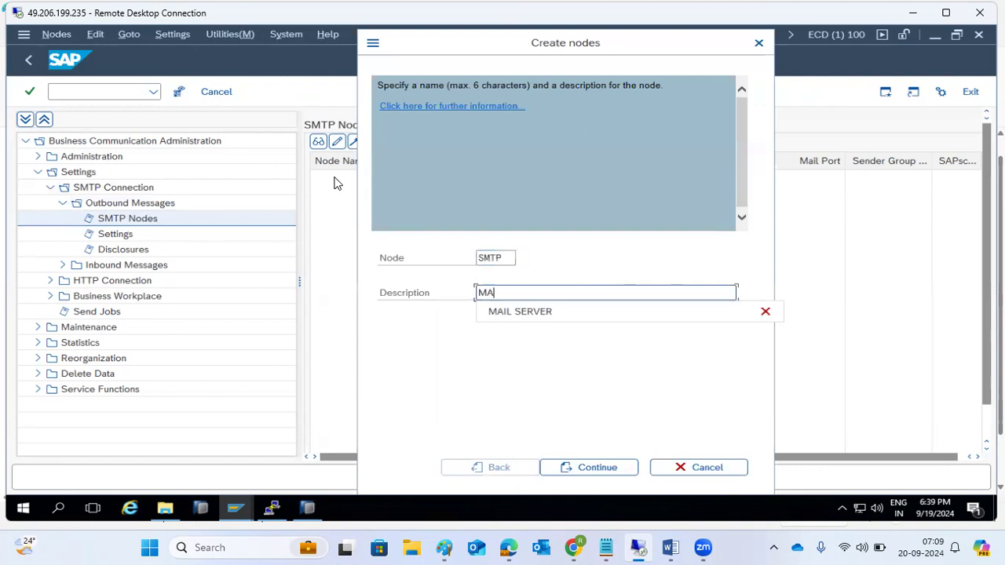
{"action": "type", "text": "IL BOX"}
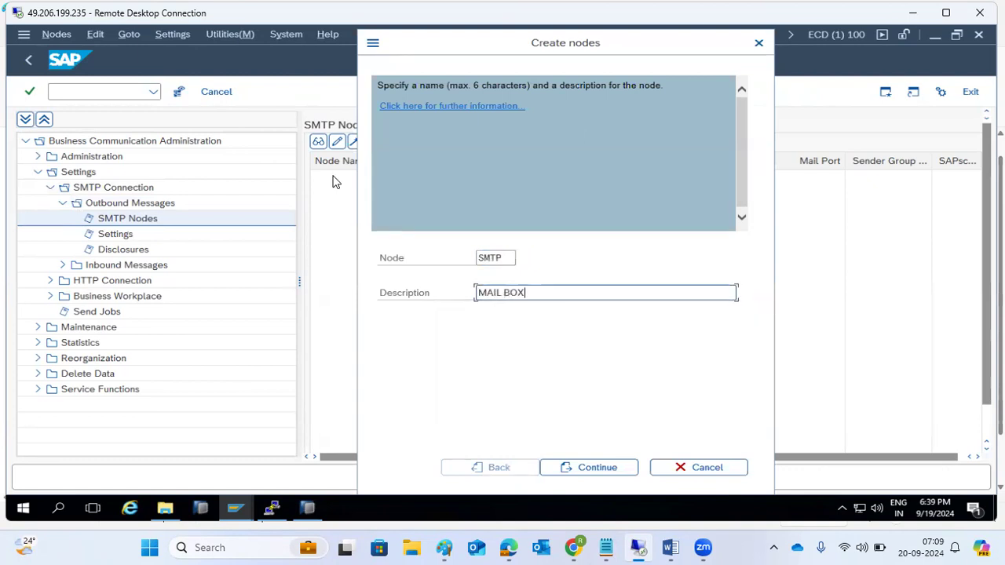
{"action": "type", "text": " SERVER"}
Step: Enter mail host gmail.smtp.com and mail port 25 for the node
{"action": "left_click", "coordinate": [580, 469]}
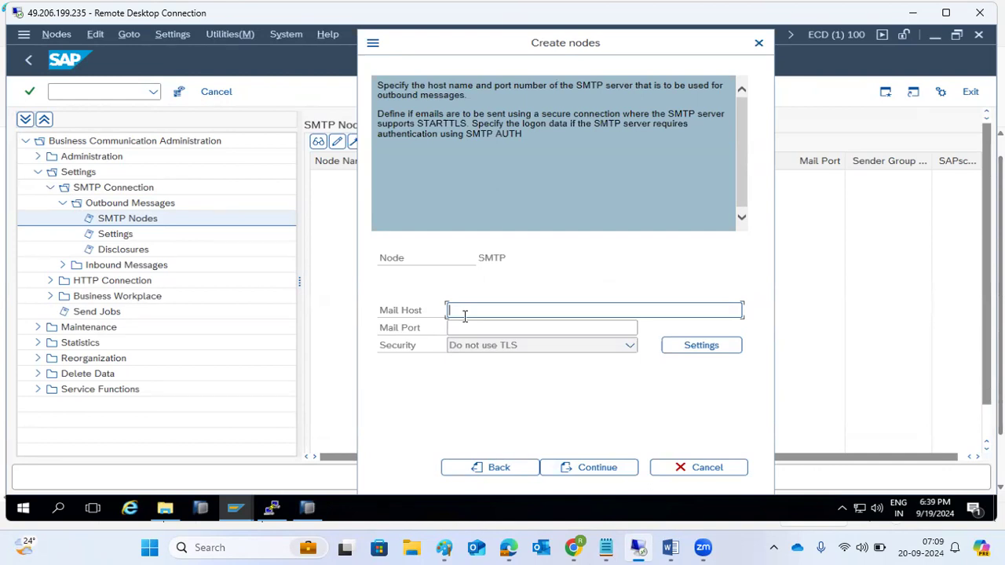
{"action": "type", "text": "gmail.smtp.com"}
{"action": "key", "text": "Tab"}
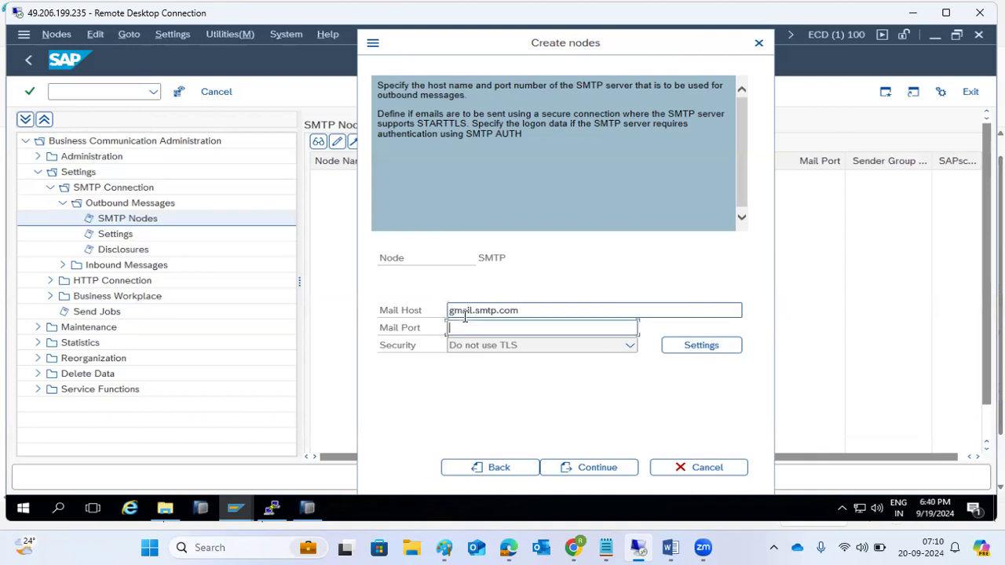
{"action": "type", "text": "25"}
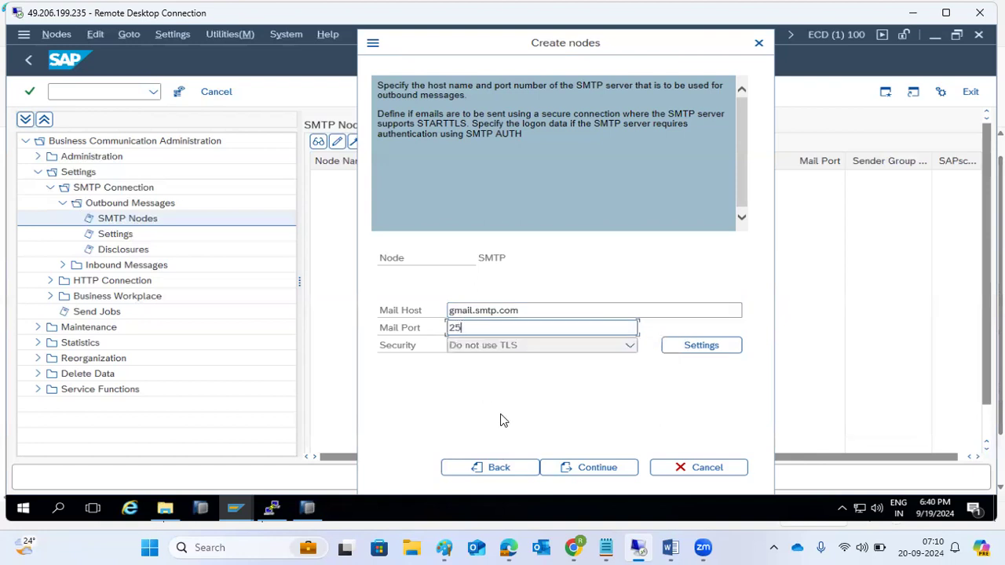
Step: Choose the Internet address type, keep default output formats, and save the node
{"action": "left_click", "coordinate": [565, 469]}
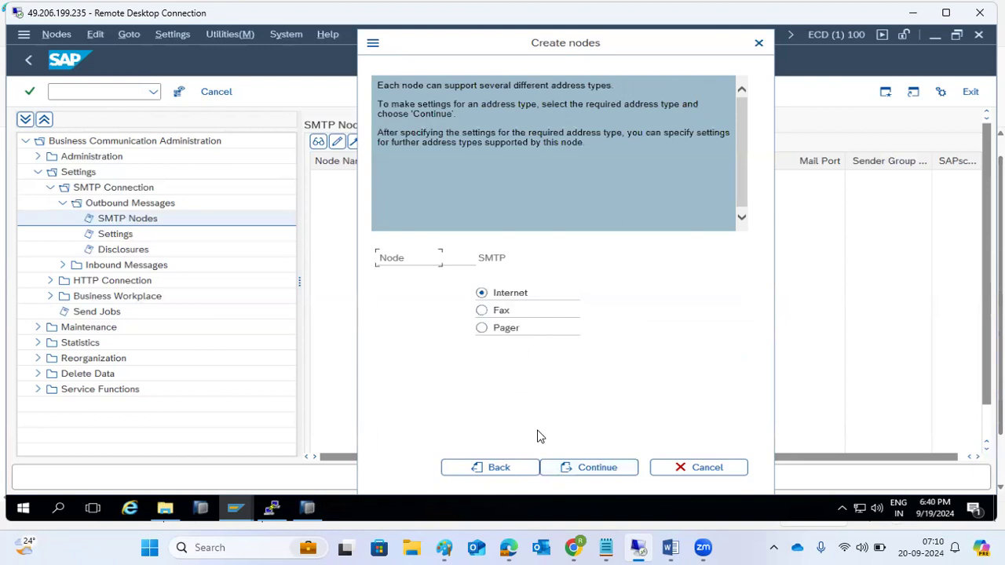
{"action": "left_click", "coordinate": [582, 468]}
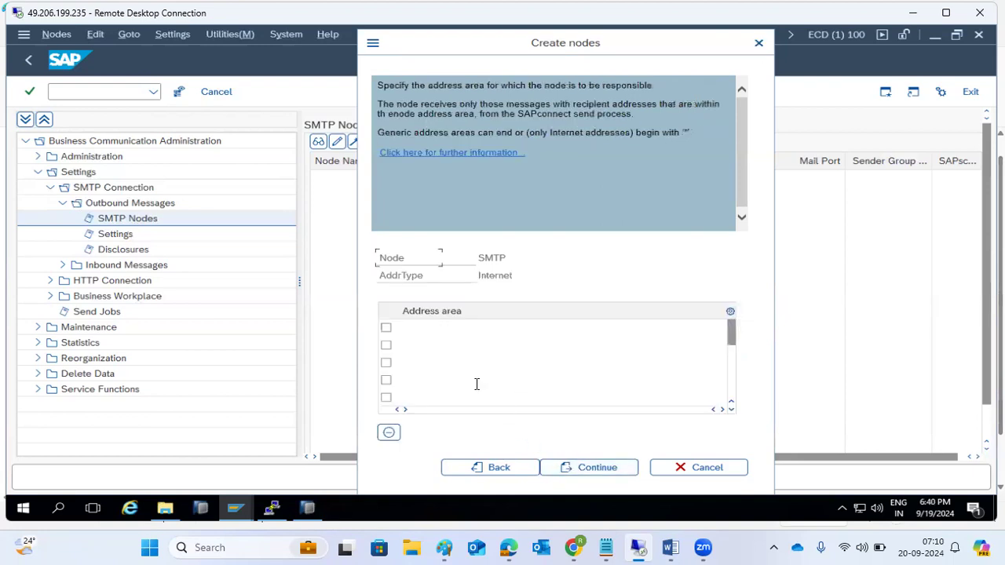
{"action": "left_click", "coordinate": [416, 332]}
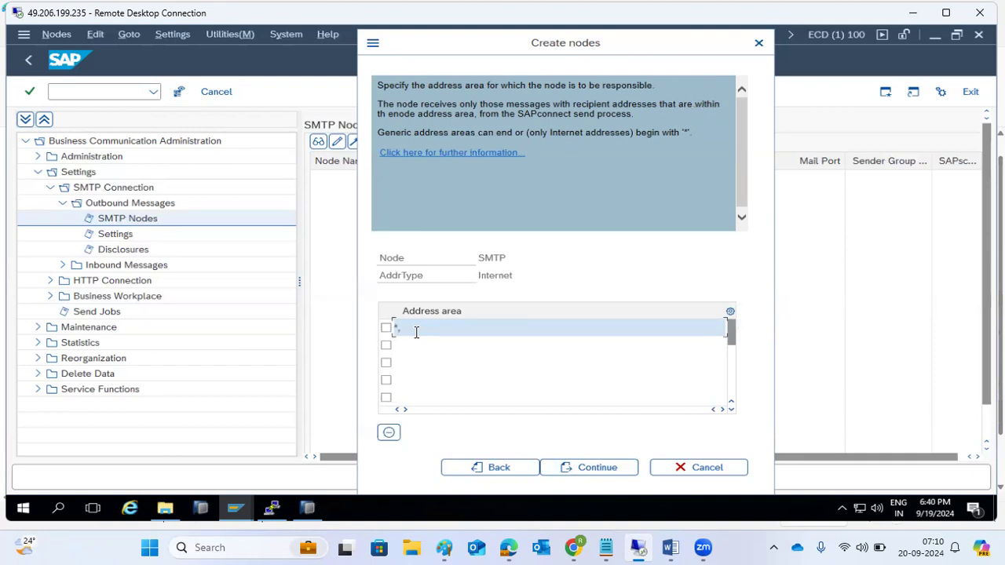
{"action": "type", "text": "@gmail.coom"}
{"action": "key", "text": "BackSpace"}
{"action": "key", "text": "BackSpace"}
{"action": "key", "text": "BackSpace"}
{"action": "key", "text": "BackSpace"}
{"action": "key", "text": "BackSpace"}
{"action": "key", "text": "BackSpace"}
{"action": "key", "text": "BackSpace"}
{"action": "key", "text": "BackSpace"}
{"action": "key", "text": "BackSpace"}
{"action": "key", "text": "BackSpace"}
{"action": "key", "text": "BackSpace"}
{"action": "key", "text": "BackSpace"}
{"action": "key", "text": "BackSpace"}
{"action": "left_click", "coordinate": [576, 469]}
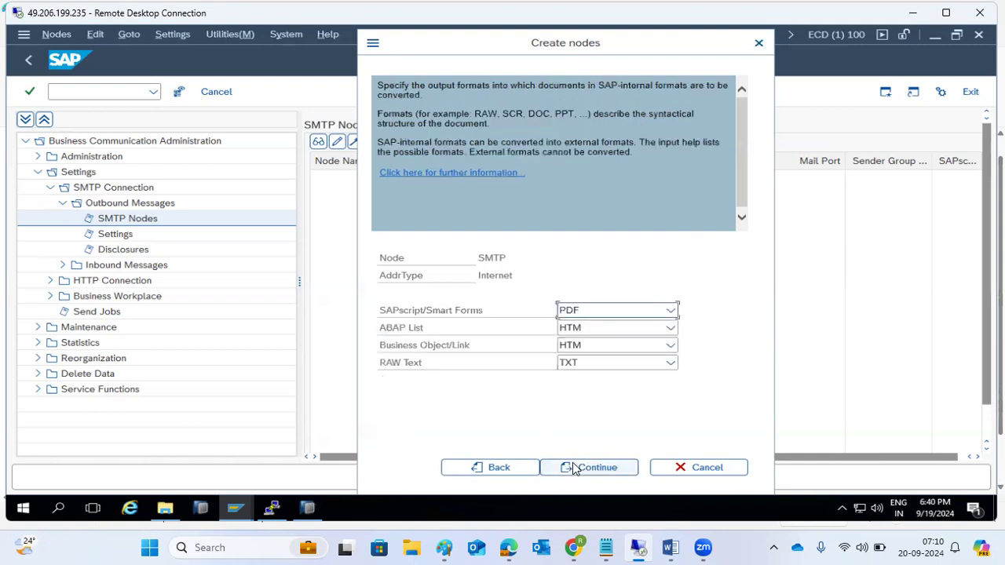
{"action": "left_click", "coordinate": [573, 469]}
{"action": "left_click", "coordinate": [572, 469]}
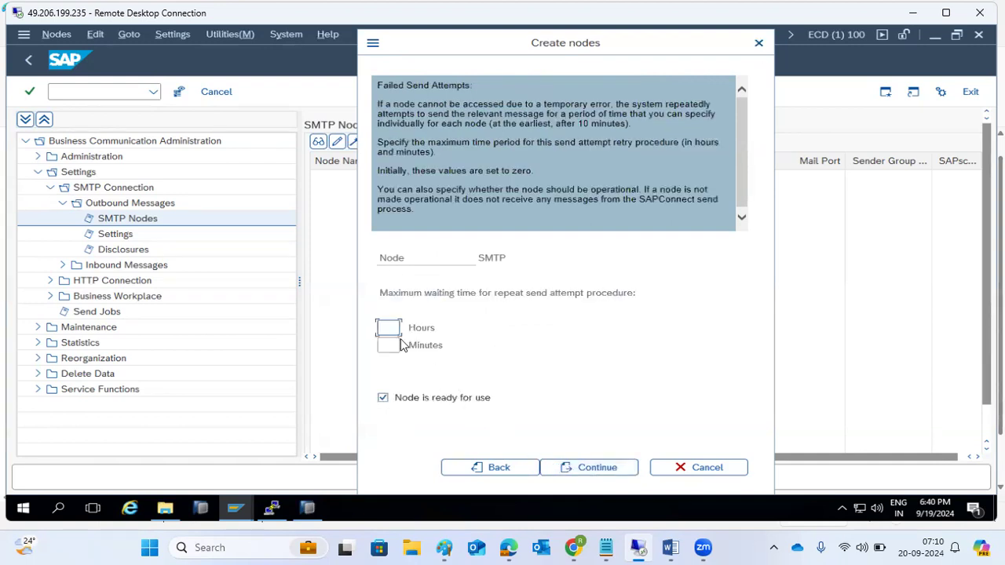
{"action": "left_click", "coordinate": [607, 471]}
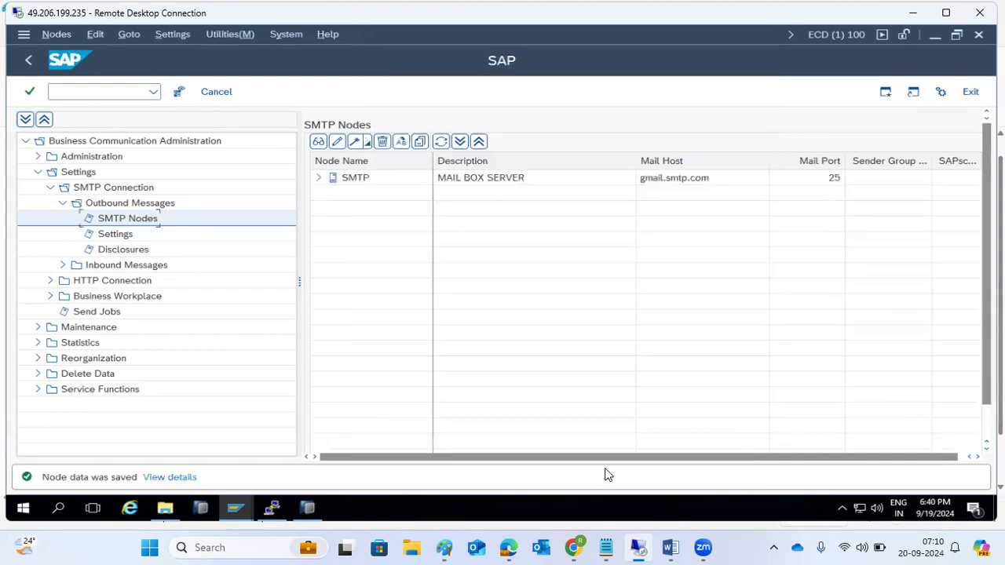
{"action": "left_click", "coordinate": [320, 179]}
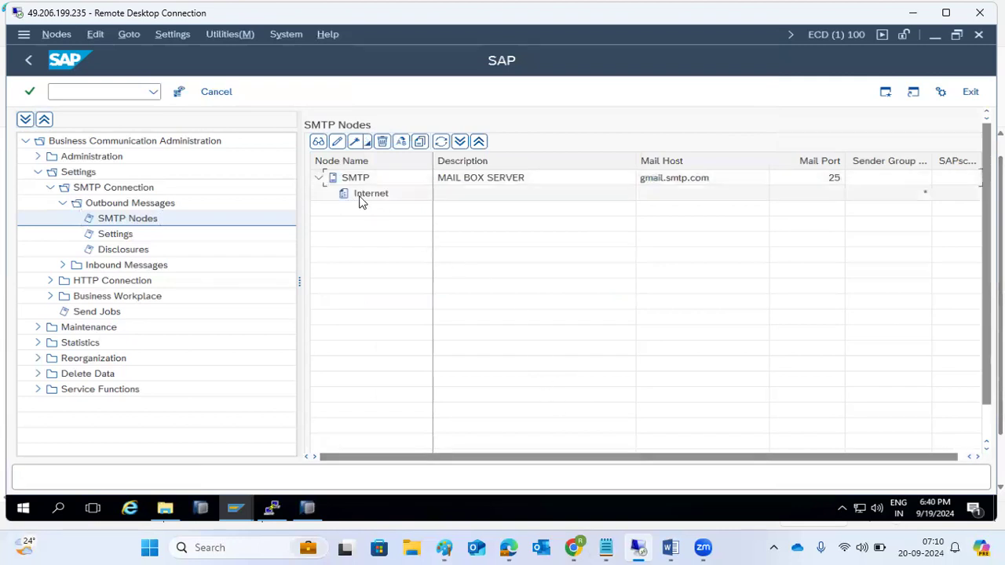
Step: Review the SMTP node's Internet address area settings without making changes
{"action": "double_click", "coordinate": [363, 194]}
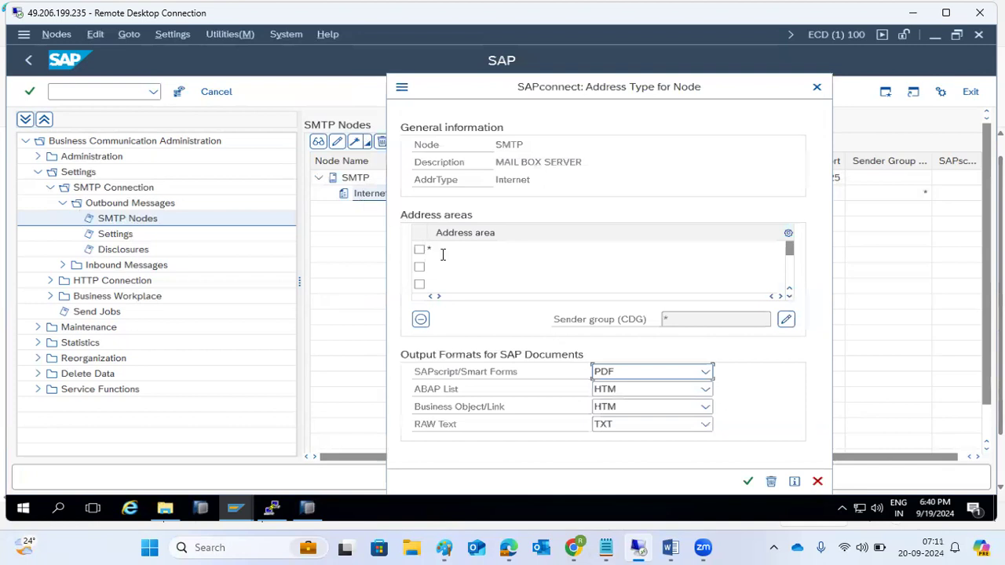
{"action": "left_click", "coordinate": [454, 249]}
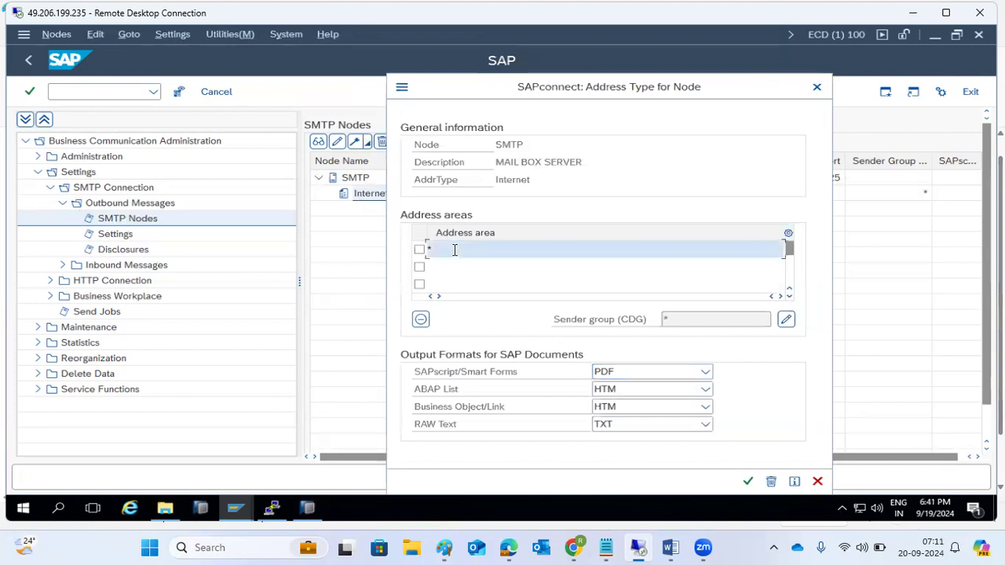
{"action": "left_click", "coordinate": [817, 481]}
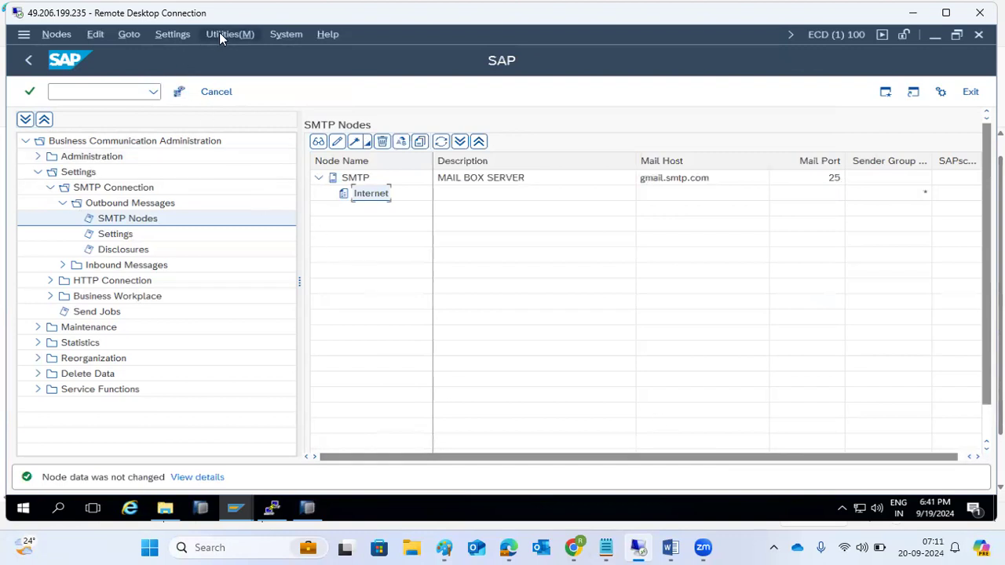
Step: Set the default domain to *.kponline.com and reopen it to verify
{"action": "left_click", "coordinate": [186, 36]}
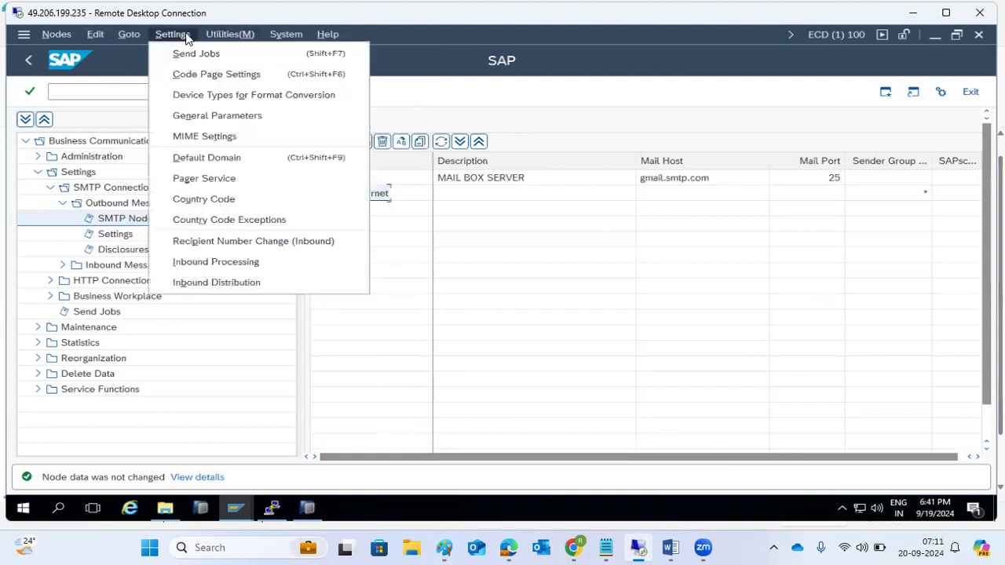
{"action": "left_click", "coordinate": [219, 161]}
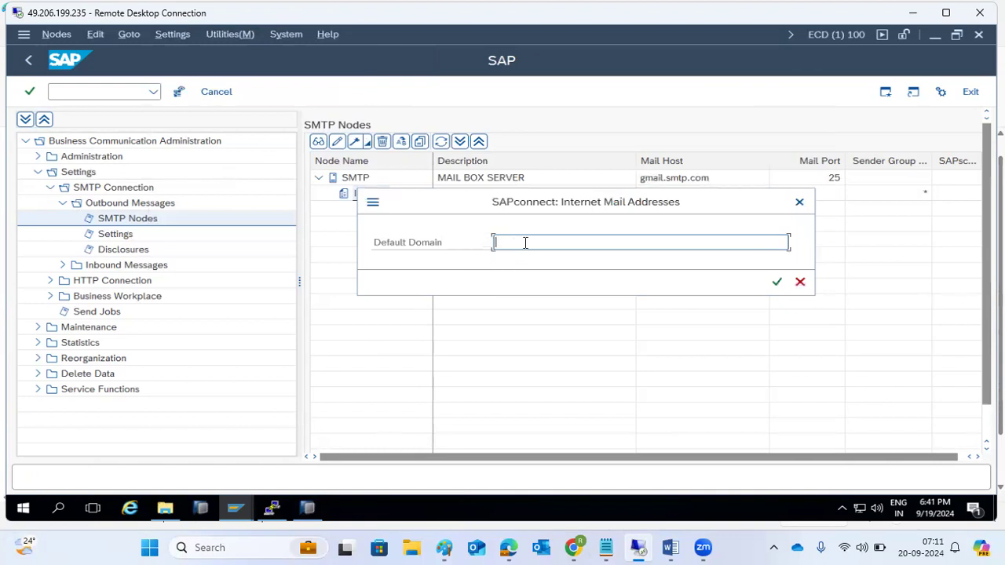
{"action": "type", "text": "*.kponline.com"}
{"action": "left_click", "coordinate": [777, 282]}
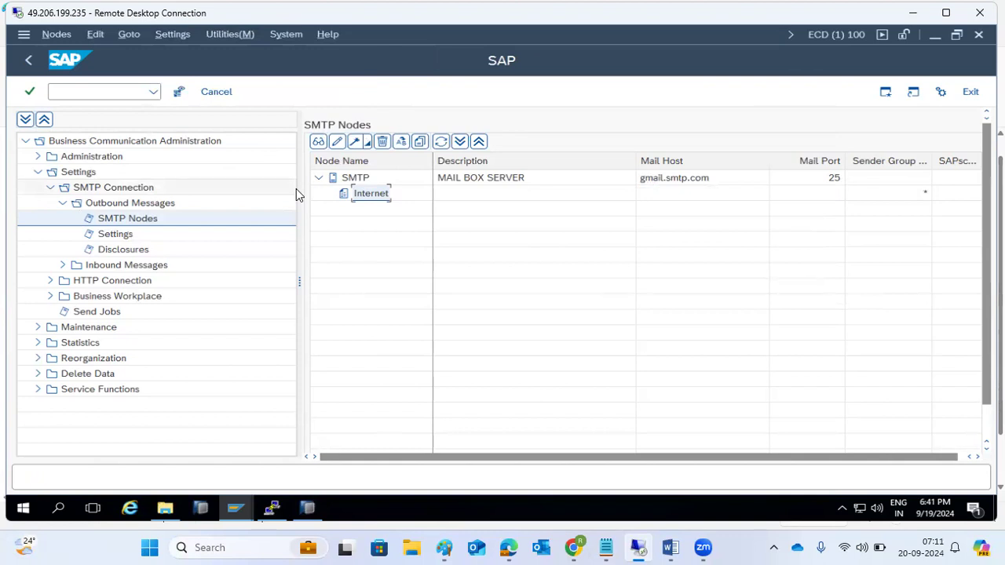
{"action": "left_click", "coordinate": [249, 37]}
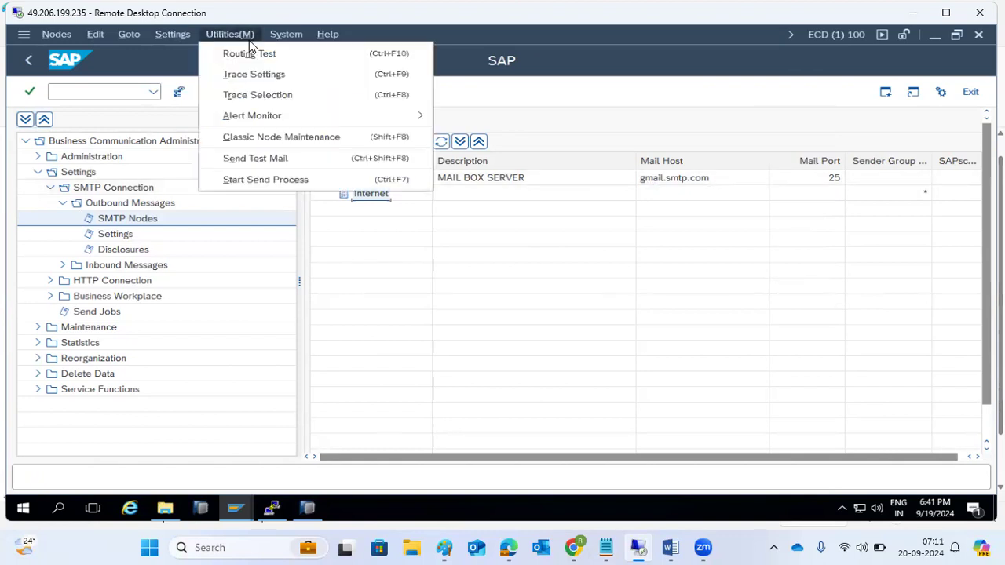
{"action": "mouse_move", "coordinate": [179, 34]}
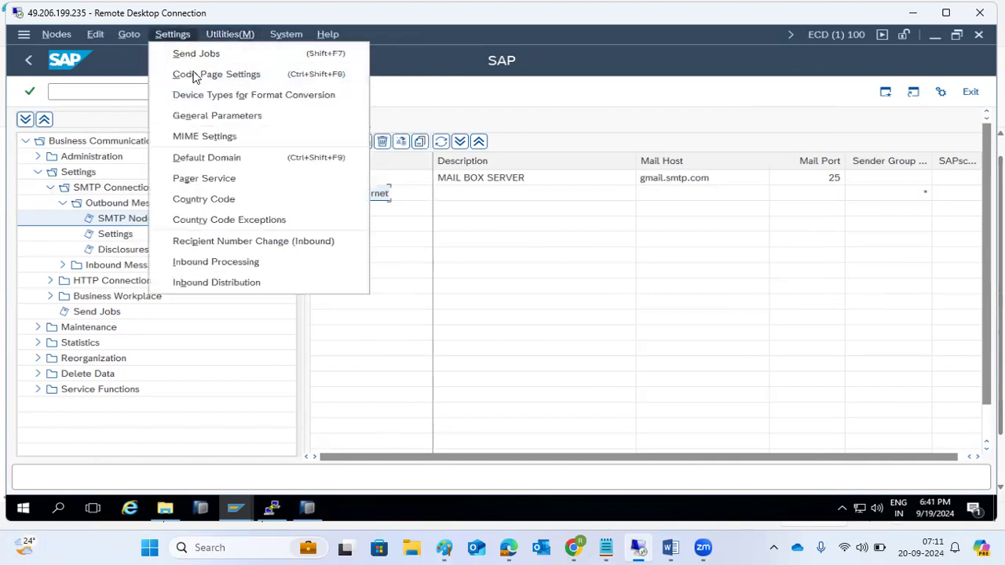
{"action": "left_click", "coordinate": [225, 157]}
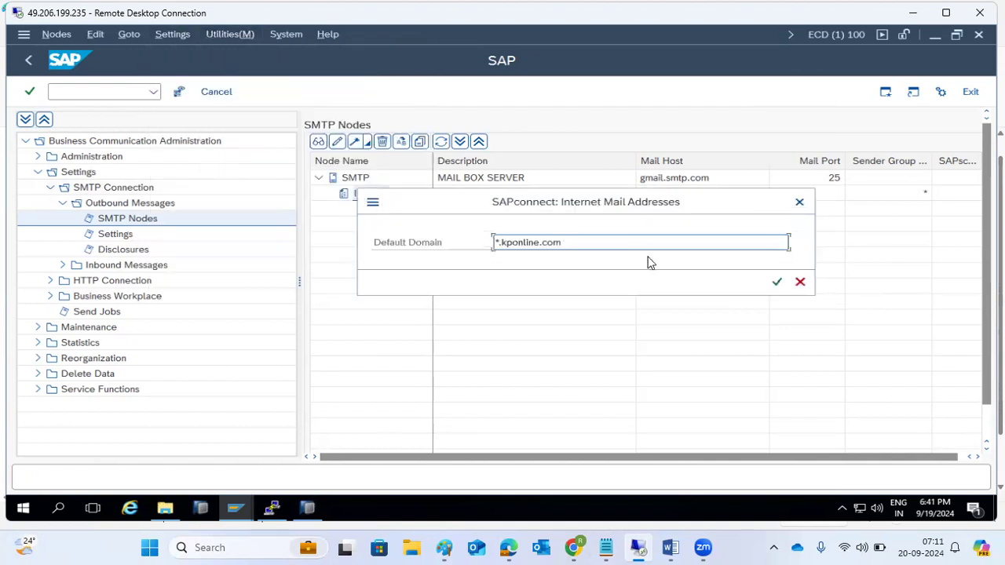
{"action": "left_click", "coordinate": [776, 284]}
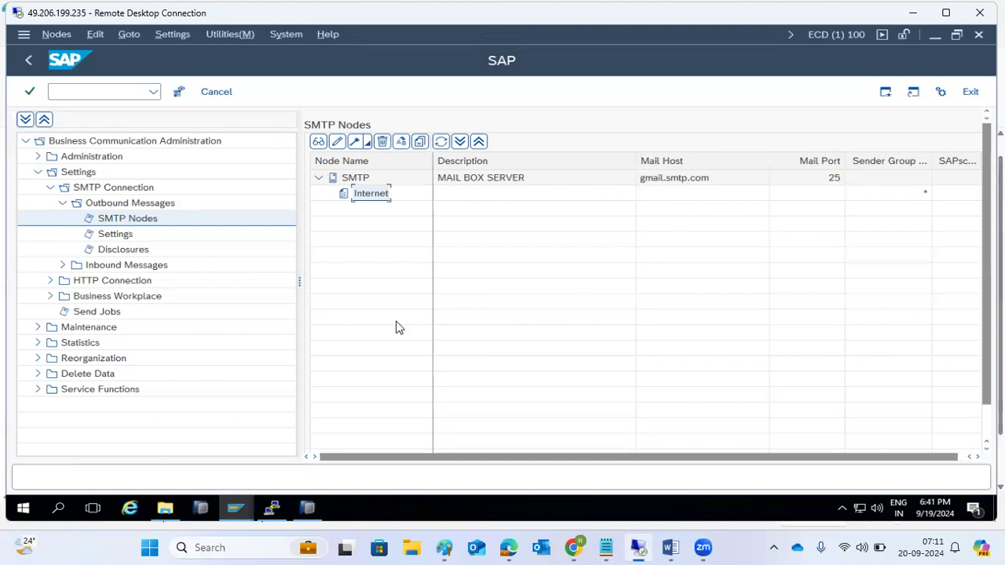
{"action": "left_click", "coordinate": [444, 547]}
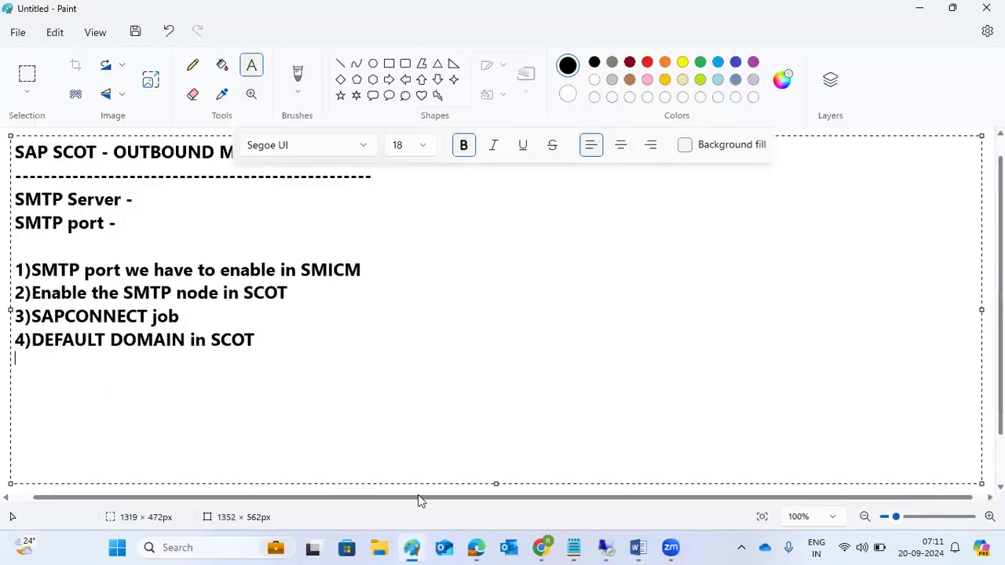
{"action": "left_click", "coordinate": [609, 503]}
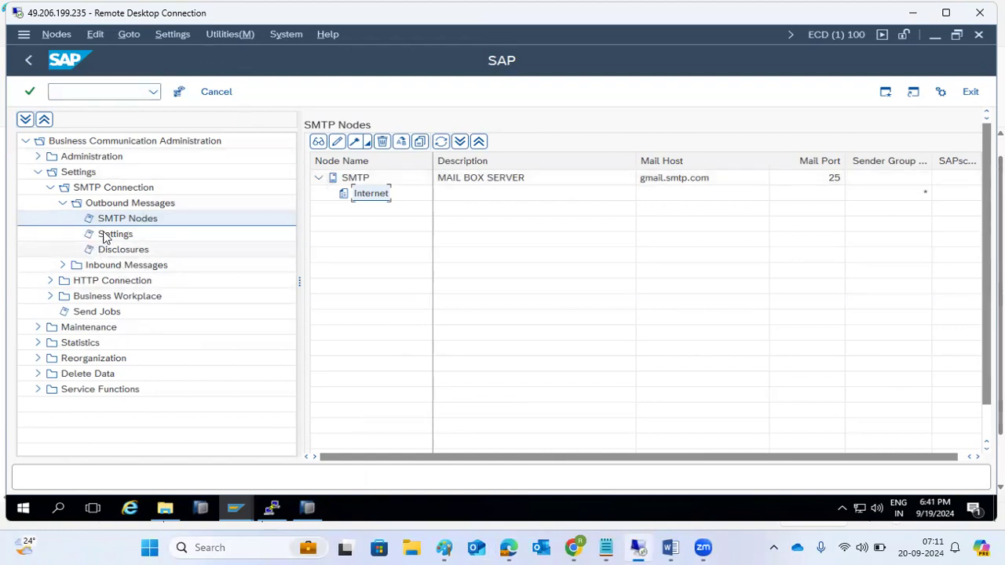
Step: Schedule a SAPconnect send job for all address types and save it
{"action": "left_click", "coordinate": [171, 35]}
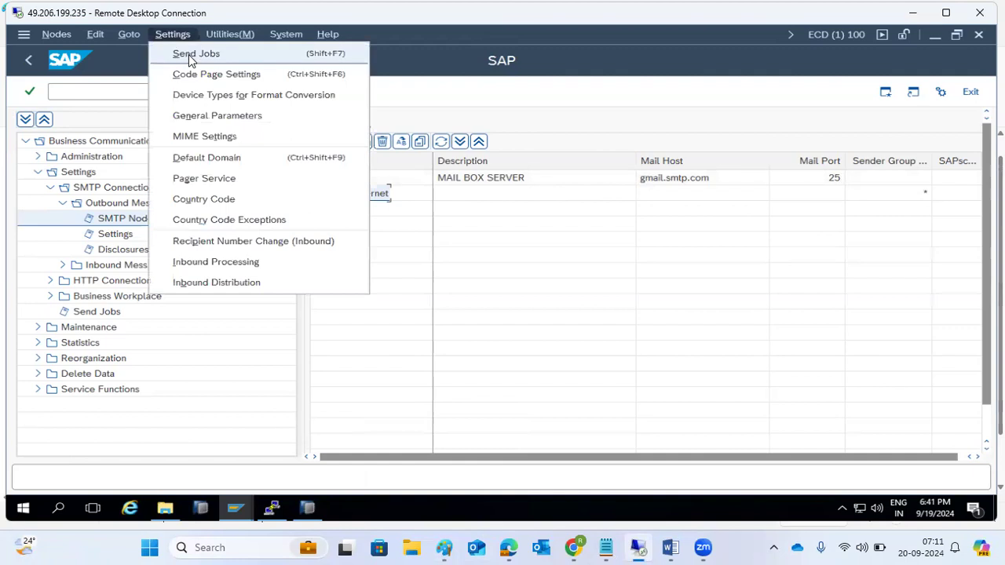
{"action": "left_click", "coordinate": [191, 54]}
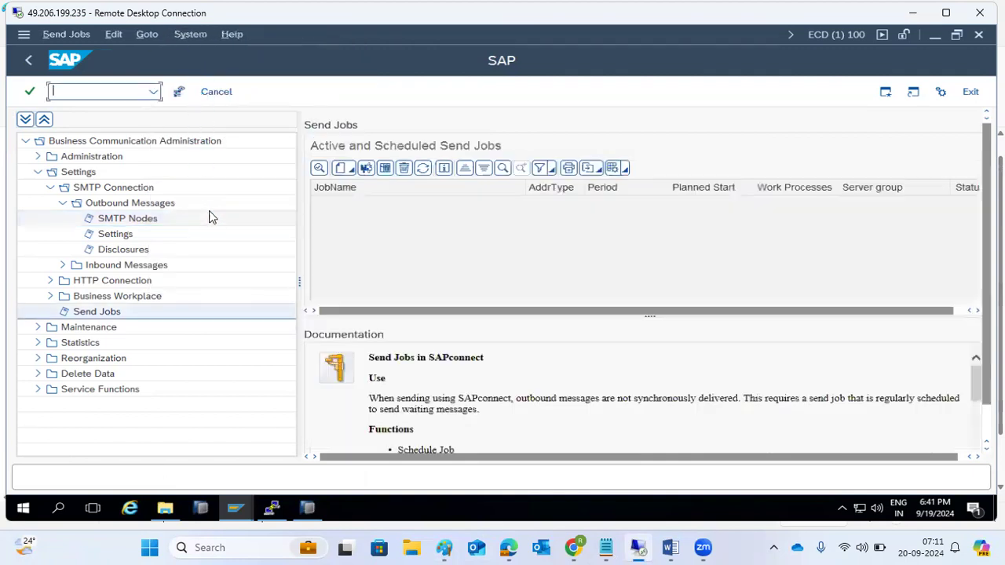
{"action": "left_click", "coordinate": [342, 171]}
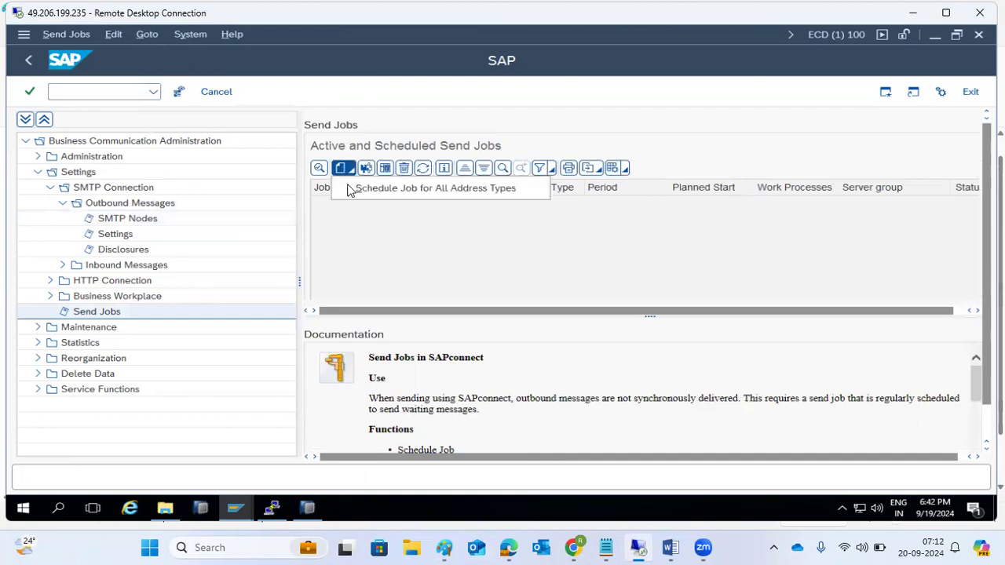
{"action": "left_click", "coordinate": [355, 187]}
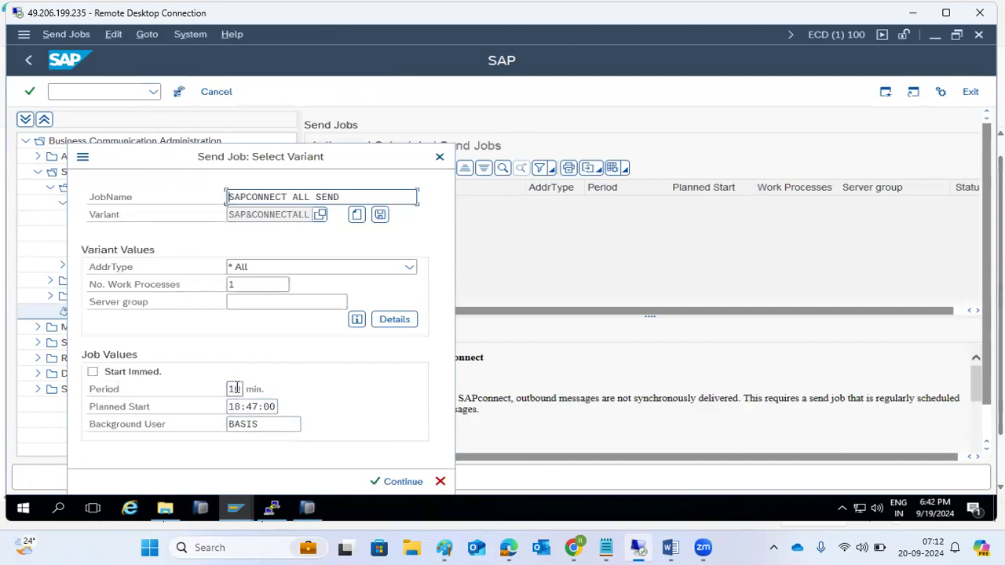
{"action": "left_click", "coordinate": [382, 483]}
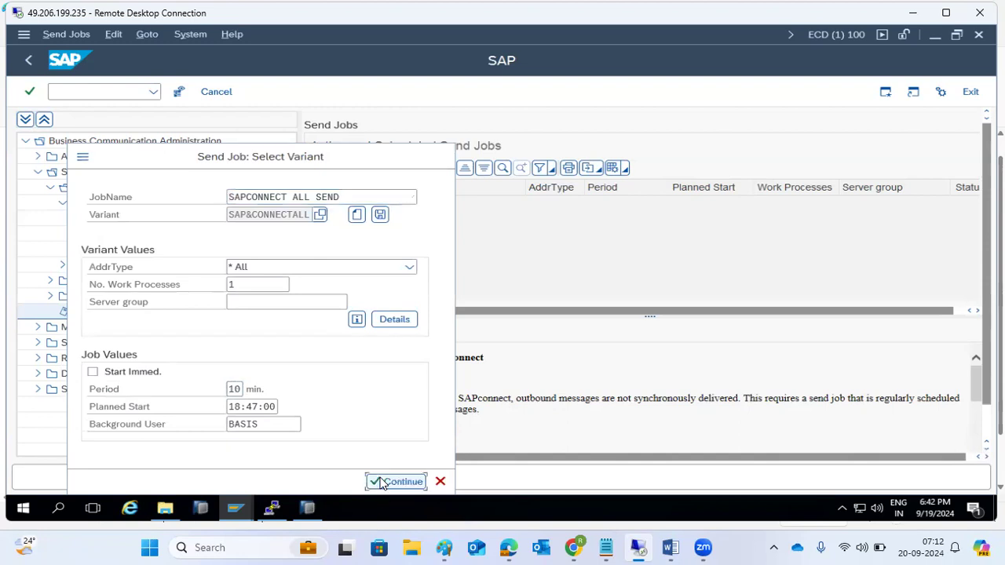
{"action": "left_click", "coordinate": [179, 92]}
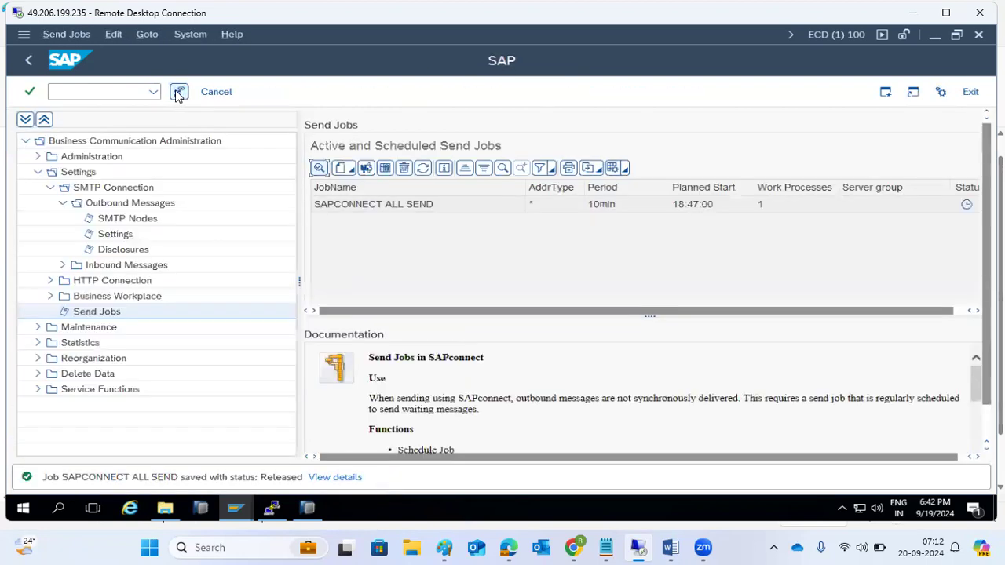
Step: Check the SAPCONNECT ALL SEND job runs every 10 minutes, then return to SMTP nodes
{"action": "left_click", "coordinate": [433, 206]}
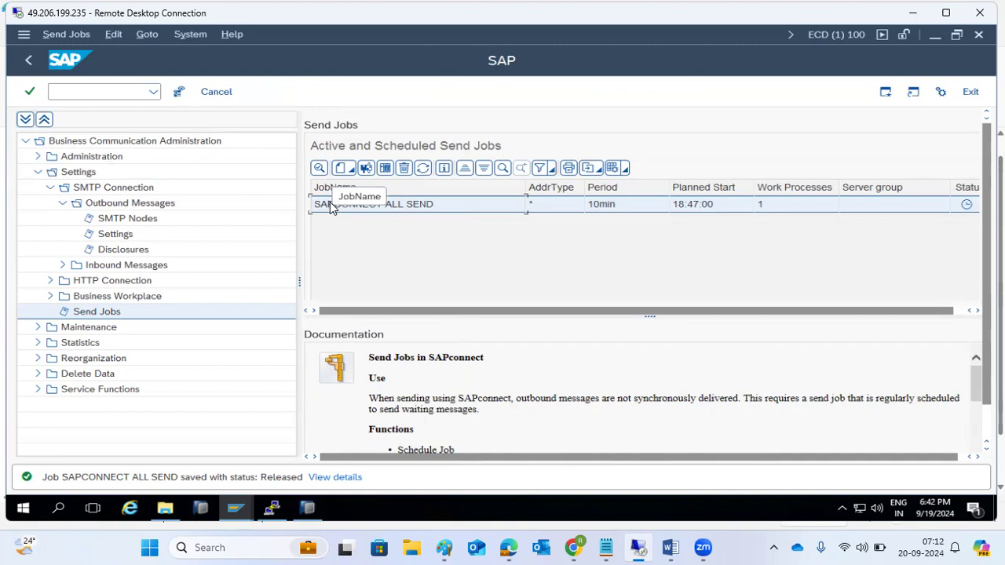
{"action": "left_click", "coordinate": [125, 219]}
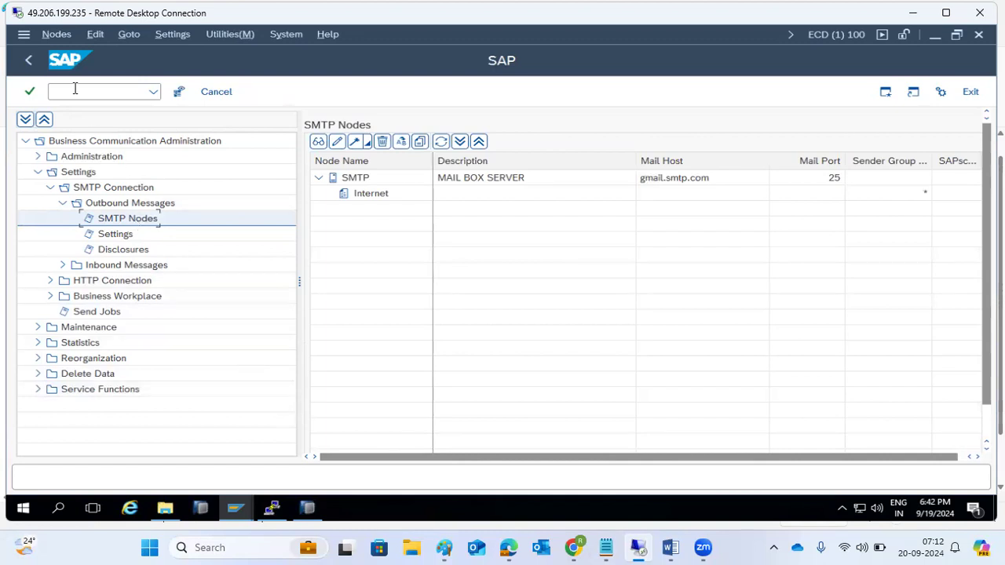
{"action": "left_click", "coordinate": [32, 59]}
{"action": "left_click", "coordinate": [33, 62]}
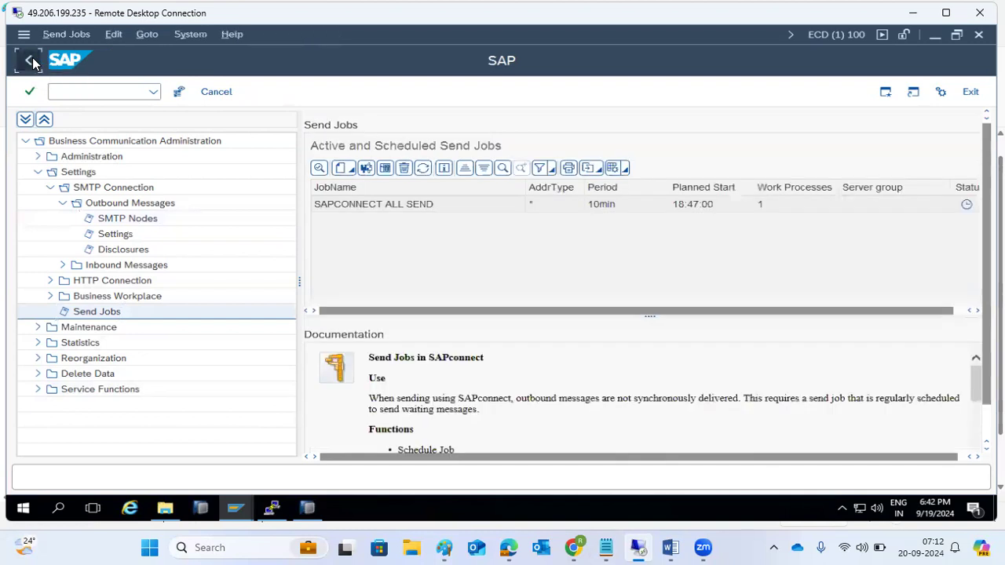
Step: Type '--Check how to outbound email are going -- SOST' below item 4) in the notes
{"action": "left_click", "coordinate": [444, 548]}
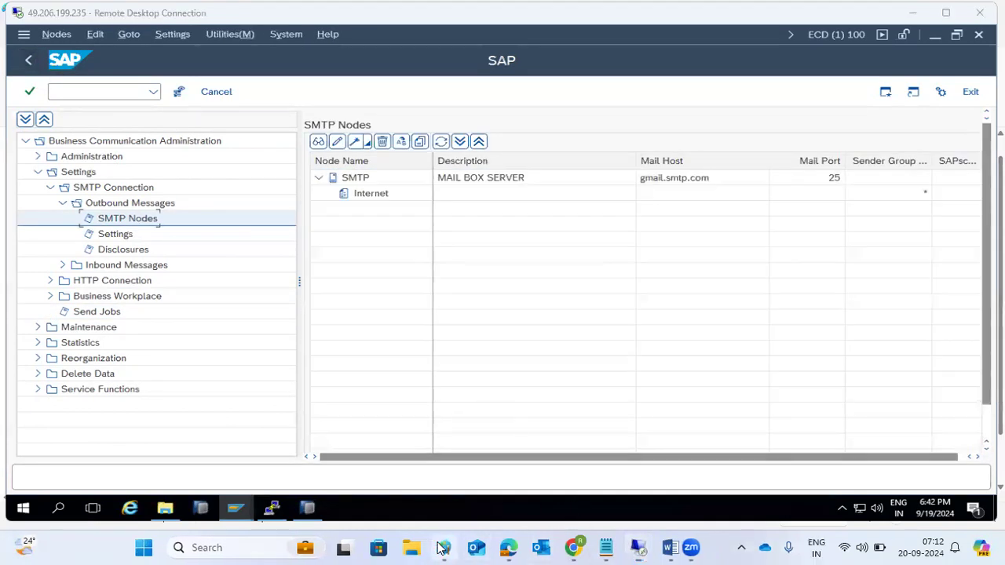
{"action": "left_click_drag", "start_coordinate": [258, 340], "coordinate": [8, 201]}
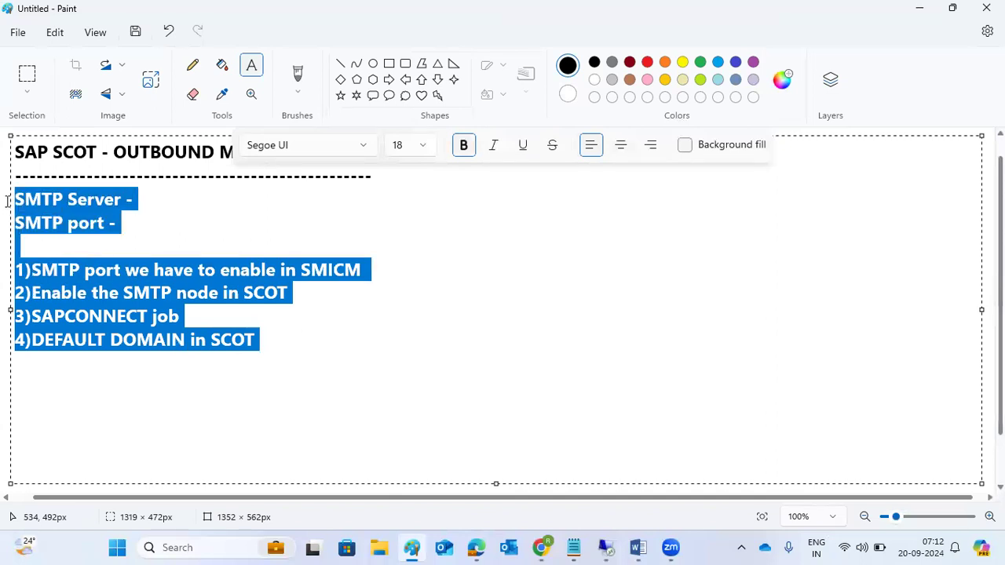
{"action": "left_click", "coordinate": [255, 345]}
{"action": "key", "text": "Return"}
{"action": "key", "text": "Return"}
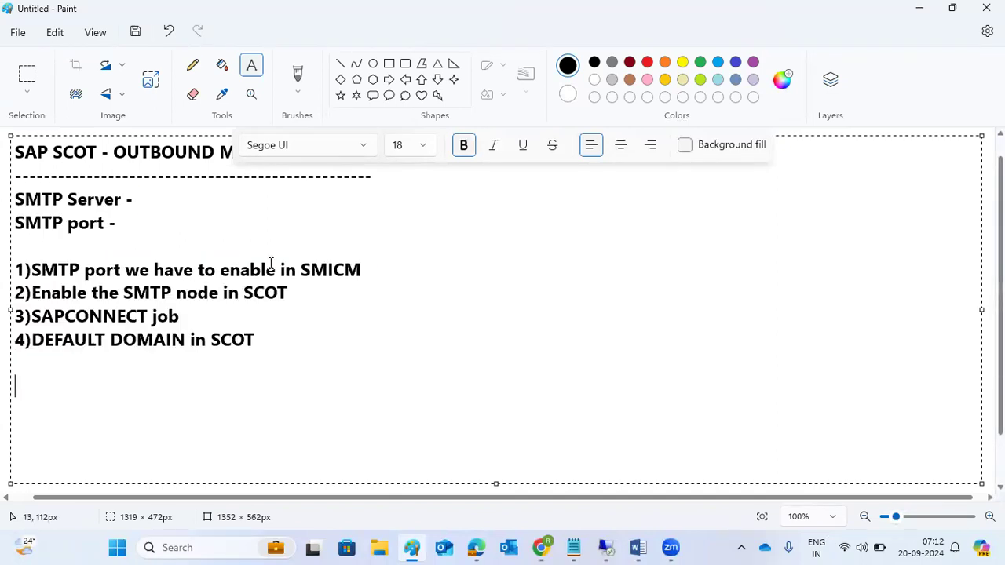
{"action": "type", "text": "--test"}
{"action": "key", "text": "BackSpace"}
{"action": "key", "text": "BackSpace"}
{"action": "key", "text": "BackSpace"}
{"action": "key", "text": "BackSpace"}
{"action": "key", "text": "BackSpace"}
{"action": "type", "text": "He"}
{"action": "key", "text": "BackSpace"}
{"action": "key", "text": "BackSpace"}
{"action": "type", "text": "Check how to "}
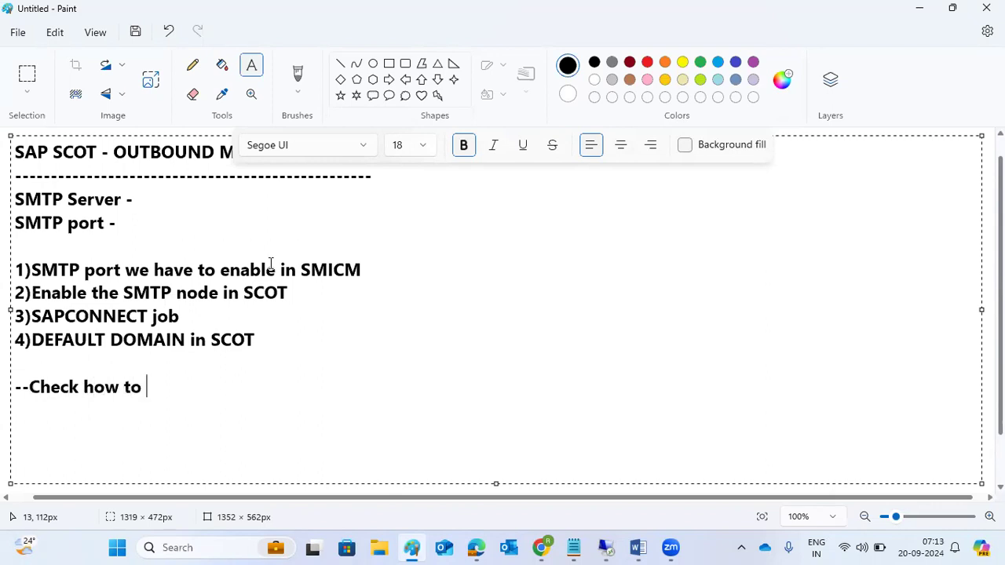
{"action": "type", "text": "outbound email ar"}
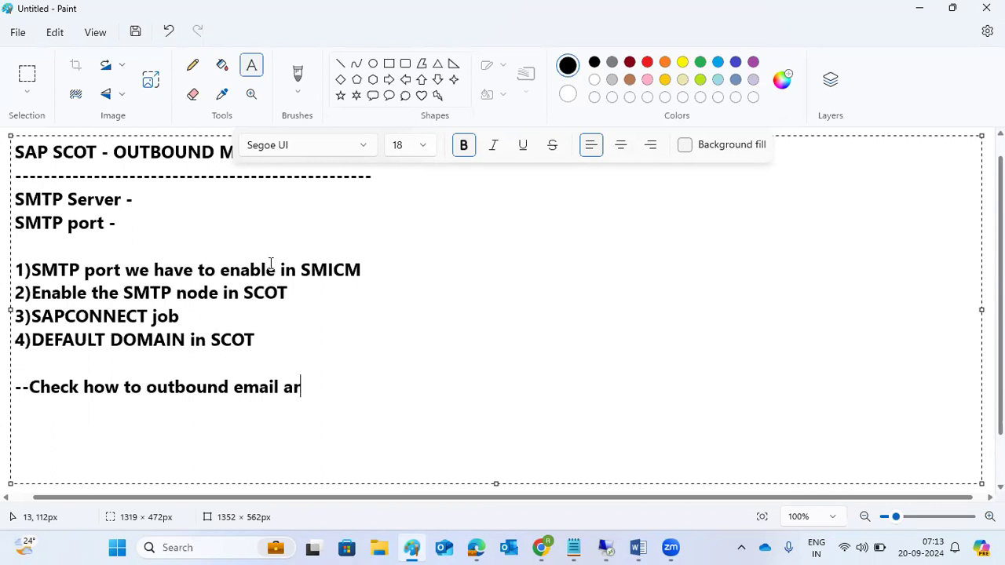
{"action": "type", "text": "e going -- SOST"}
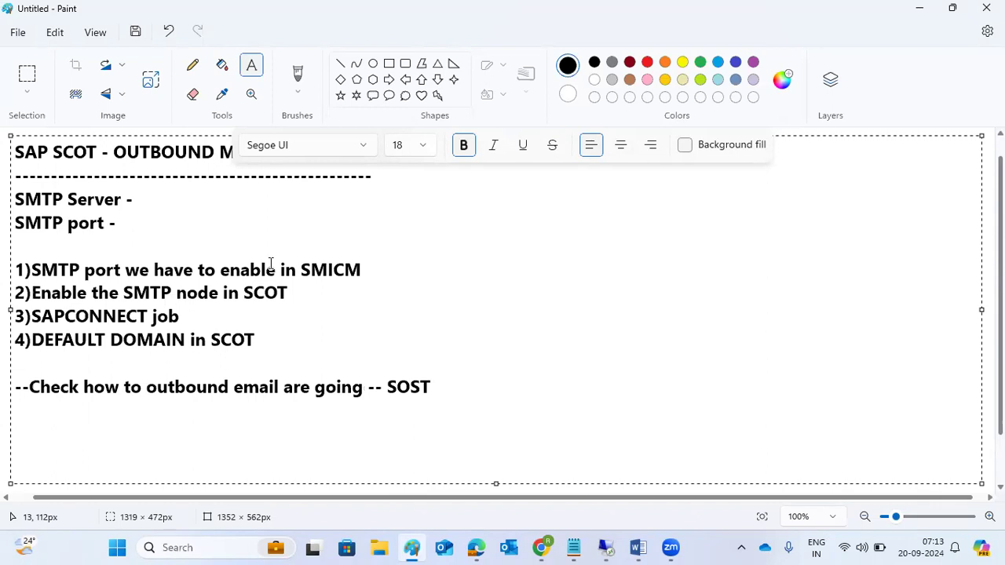
Step: Open SOST and clear both send date fields
{"action": "left_click", "coordinate": [605, 547]}
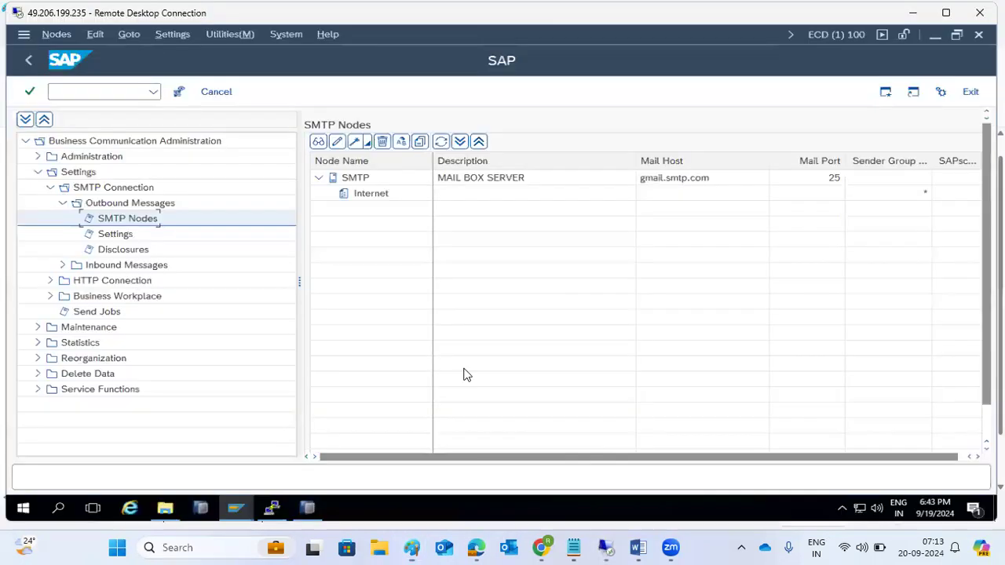
{"action": "left_click", "coordinate": [94, 88]}
{"action": "type", "text": "/"}
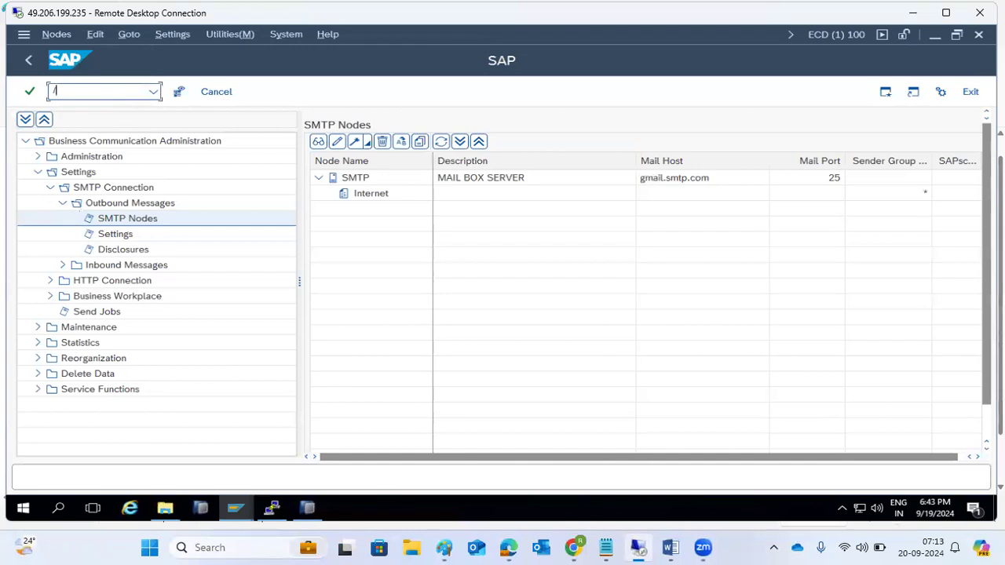
{"action": "type", "text": "nsost"}
{"action": "key", "text": "Return"}
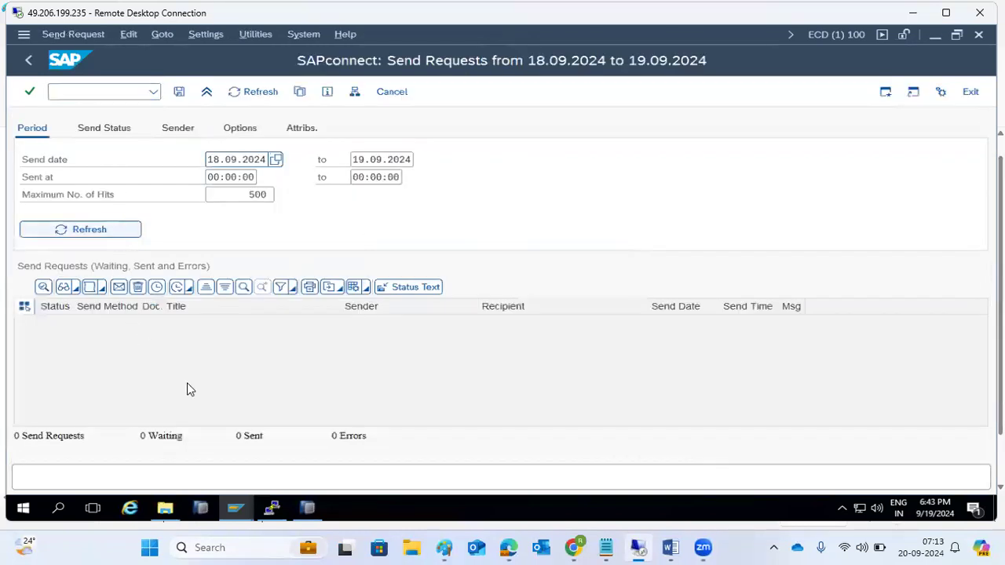
{"action": "left_click", "coordinate": [239, 160]}
{"action": "key", "text": "ctrl+a"}
{"action": "key", "text": "Delete"}
{"action": "key", "text": "Tab"}
{"action": "key", "text": "ctrl+a"}
{"action": "key", "text": "Delete"}
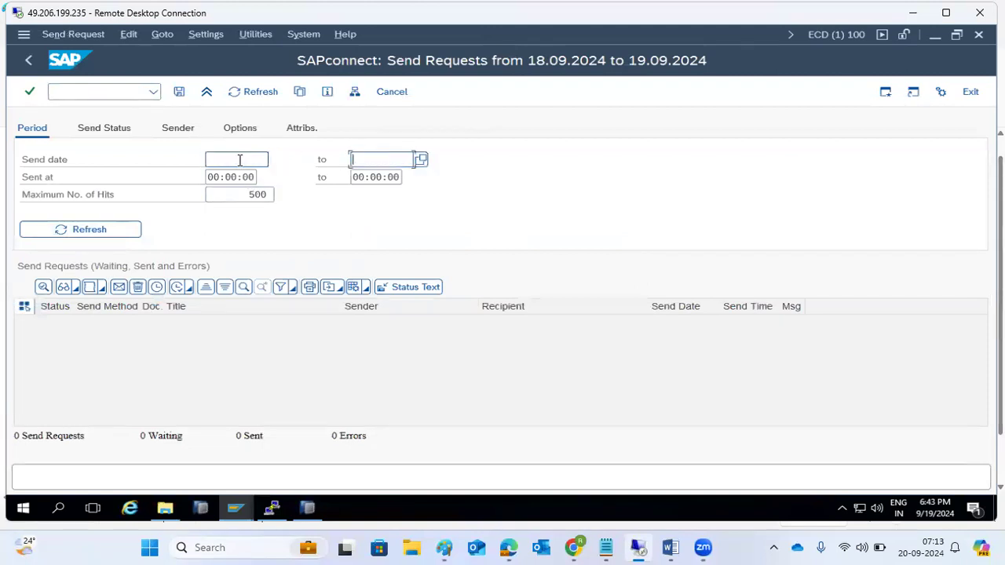
Step: Include Transmitted in the send status filter and refresh, showing 0 requests
{"action": "left_click", "coordinate": [88, 129]}
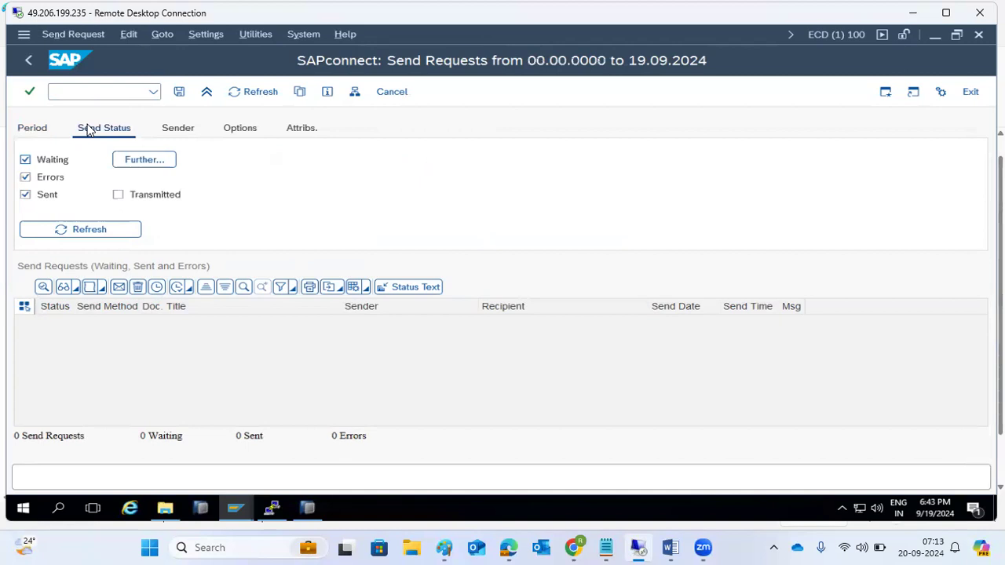
{"action": "left_click", "coordinate": [118, 195]}
{"action": "left_click", "coordinate": [112, 227]}
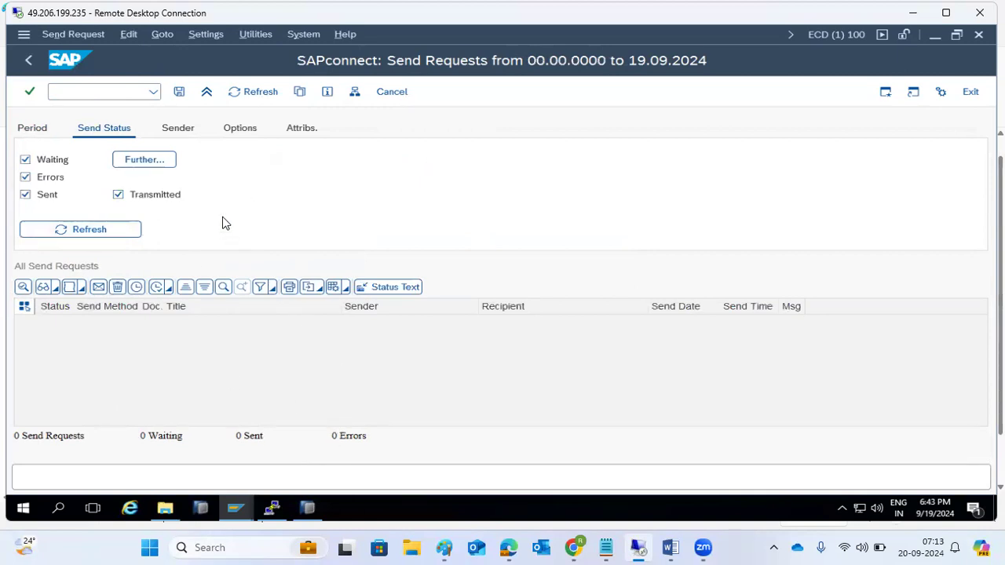
Step: Go back and open the Business Workplace with sbwp
{"action": "left_click", "coordinate": [28, 63]}
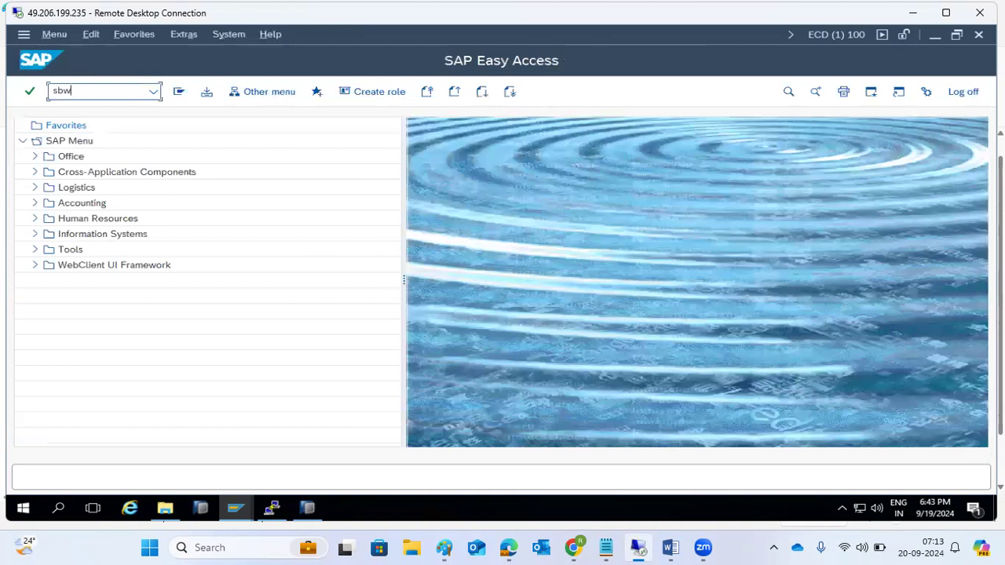
{"action": "type", "text": "sbwp"}
{"action": "key", "text": "Return"}
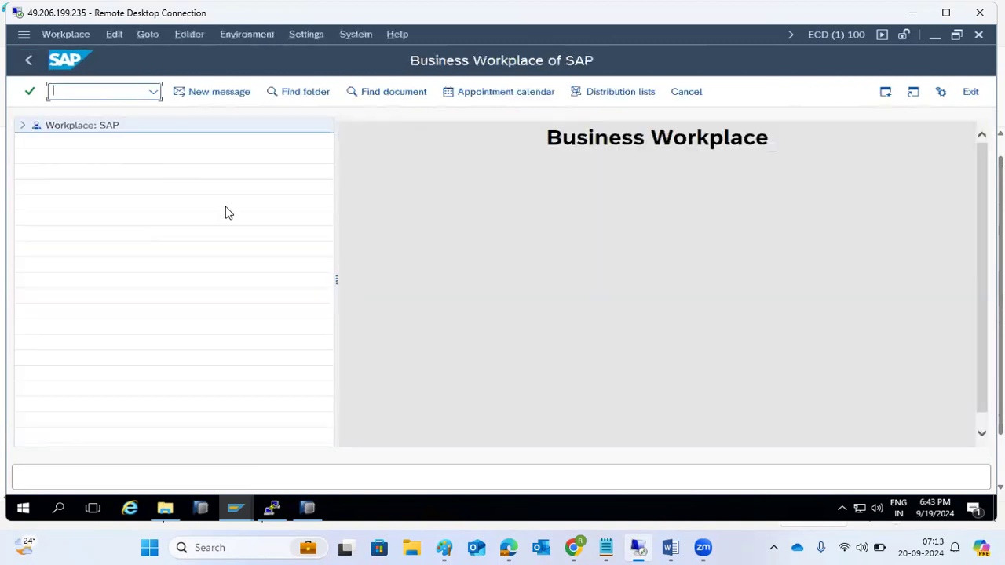
{"action": "left_click", "coordinate": [444, 547]}
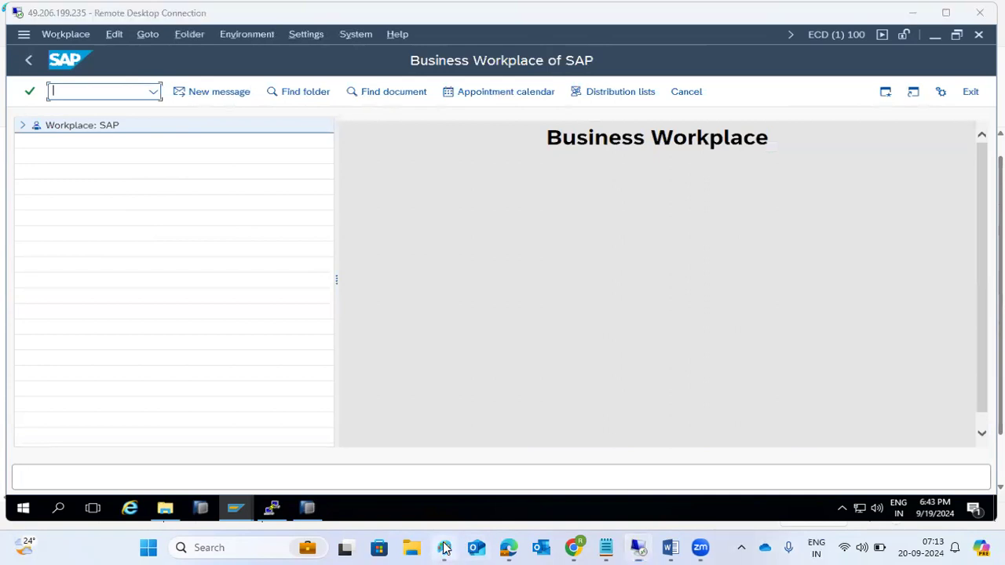
Step: Add an 'SBWP' line below the SOST note in Paint, then switch back to the SAP session
{"action": "key", "text": "Return"}
{"action": "key", "text": "Return"}
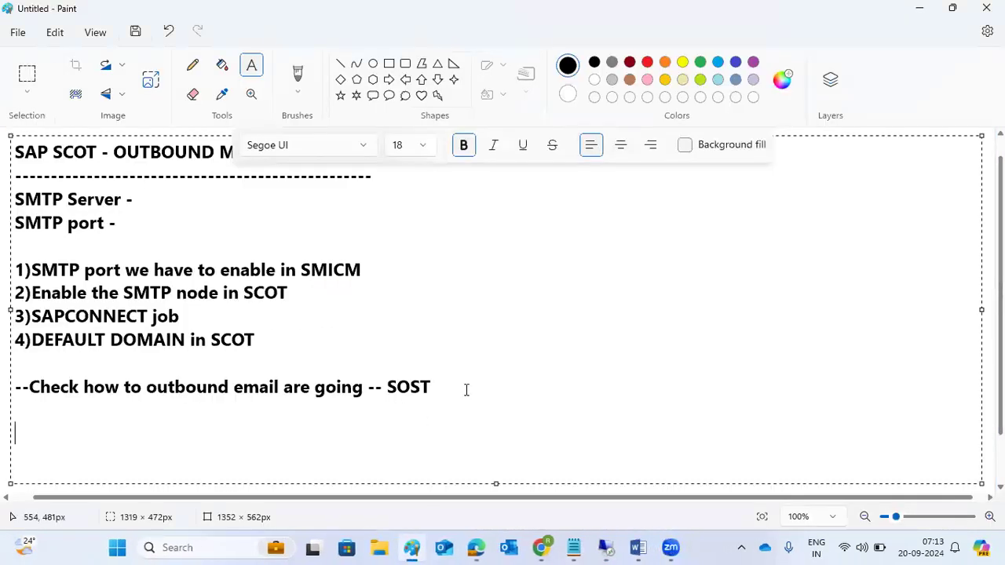
{"action": "type", "text": "SBWP  -"}
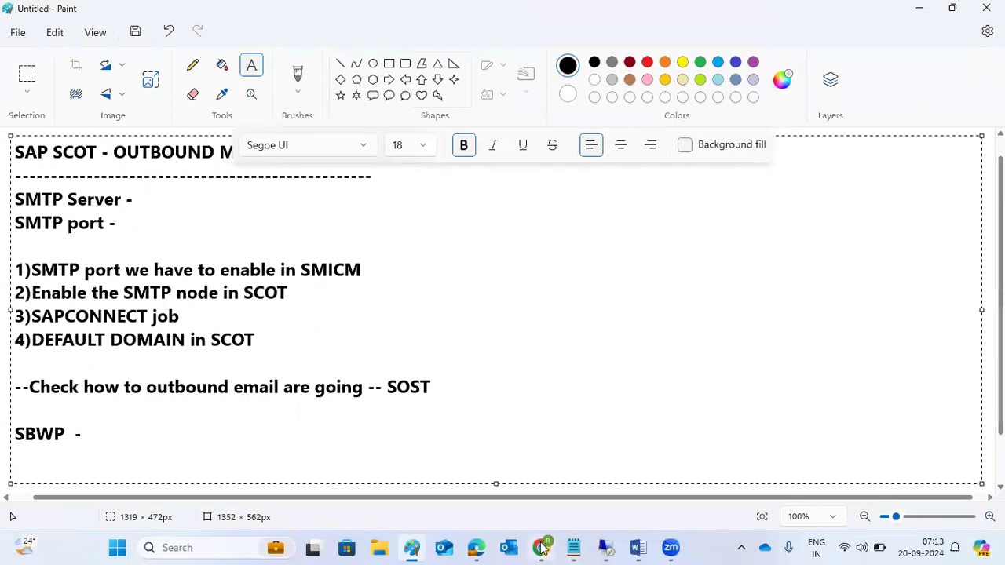
{"action": "mouse_move", "coordinate": [606, 547]}
{"action": "left_click", "coordinate": [606, 516]}
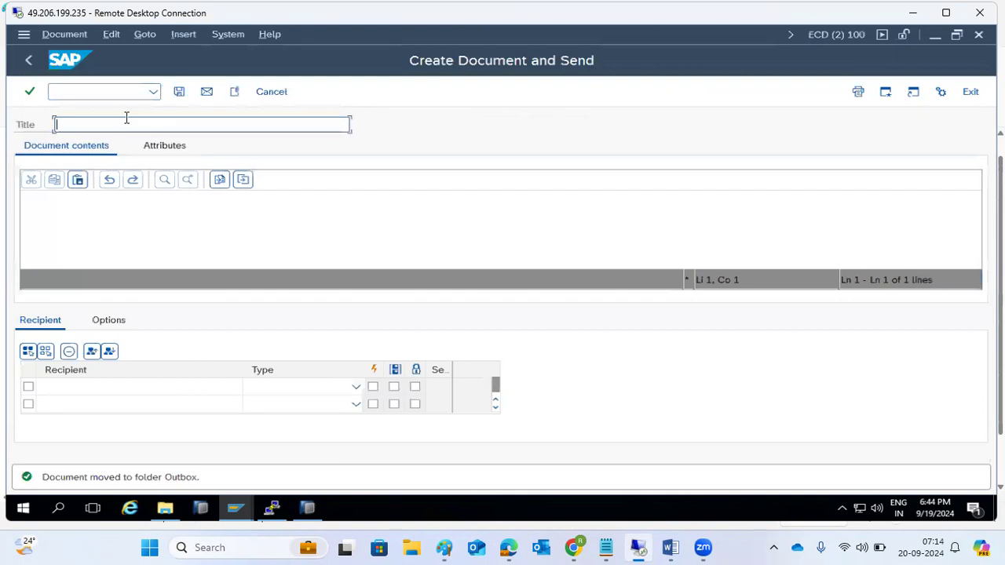
Step: Title the new message PO APPROVAL, write body text 'zxcd', and enter the recipient's e-mail address
{"action": "type", "text": "PO APPROVAL"}
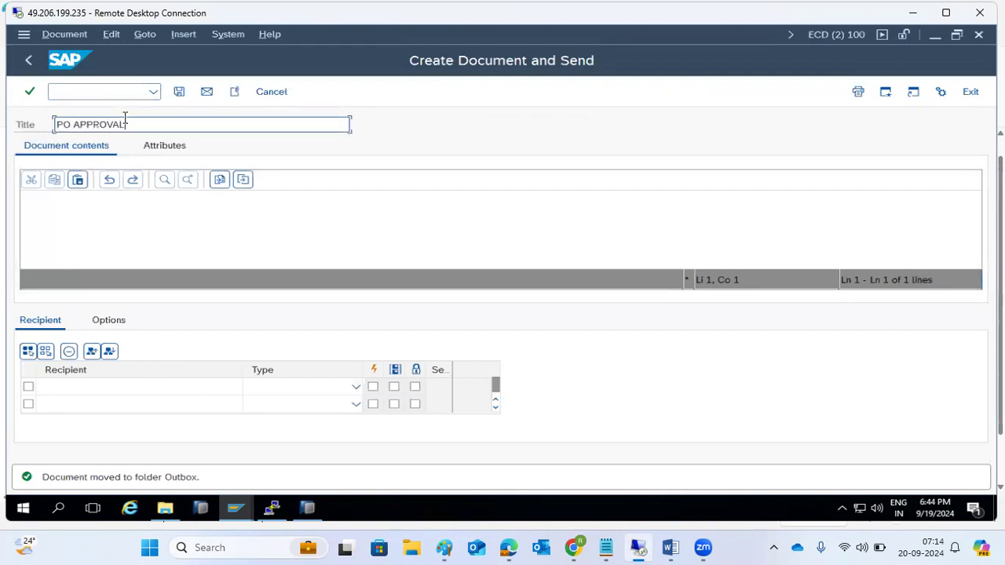
{"action": "left_click", "coordinate": [77, 228]}
{"action": "type", "text": "zxcd"}
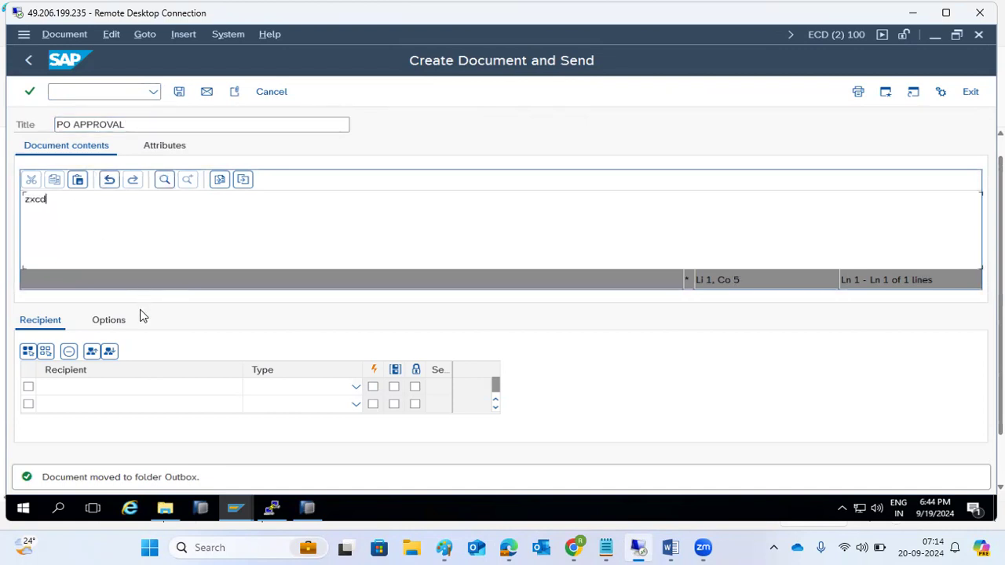
{"action": "left_click", "coordinate": [109, 384]}
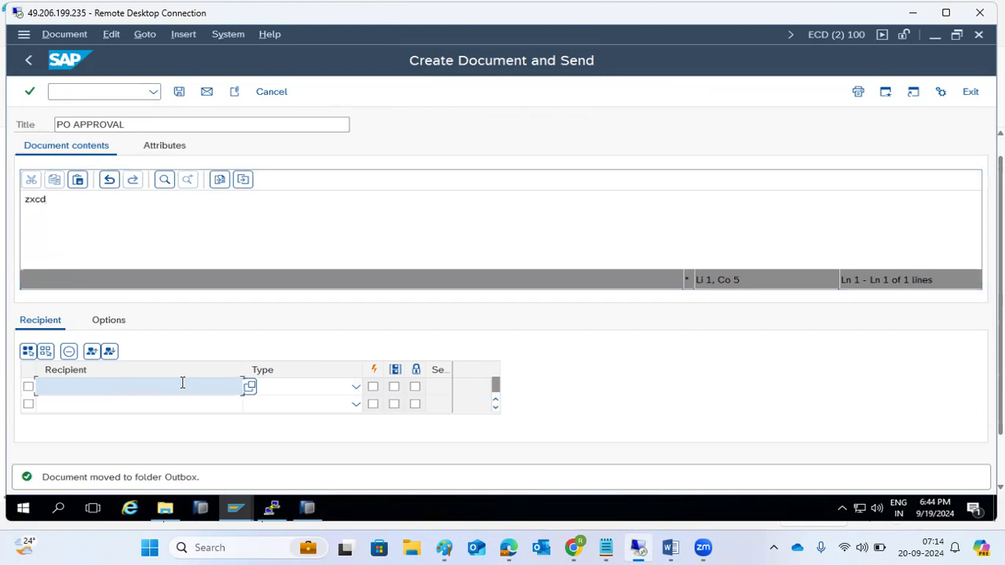
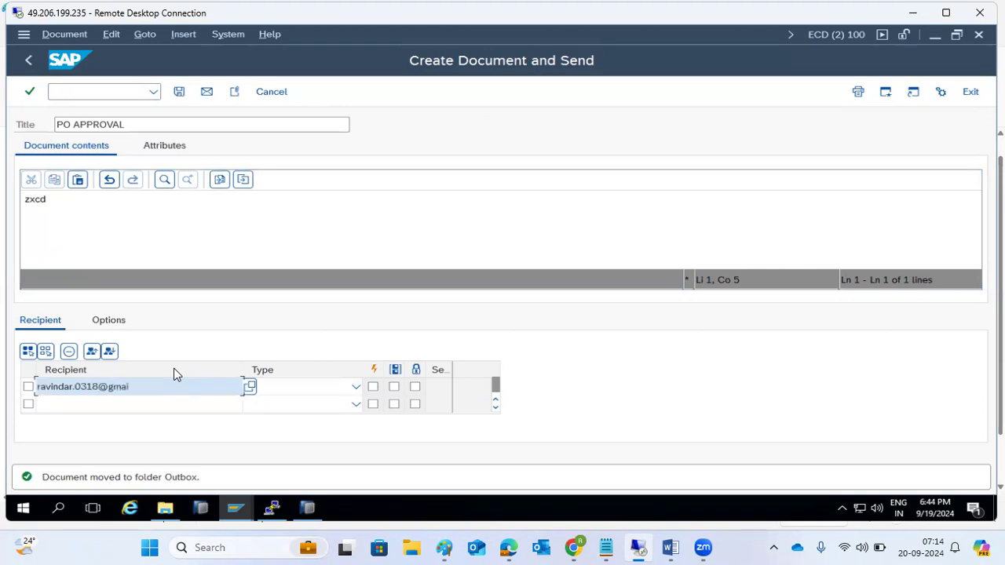
Step: Set the recipient type to External Address, mark it express, and send; a missing-authorization notice appears
{"action": "left_click", "coordinate": [356, 387]}
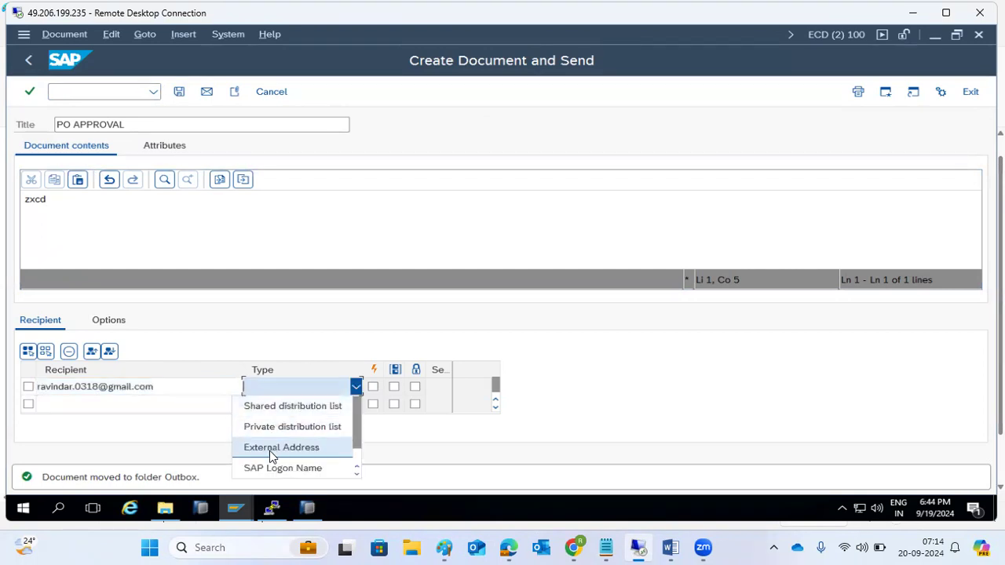
{"action": "scroll", "coordinate": [272, 453], "scroll_direction": "down", "scroll_amount": 1}
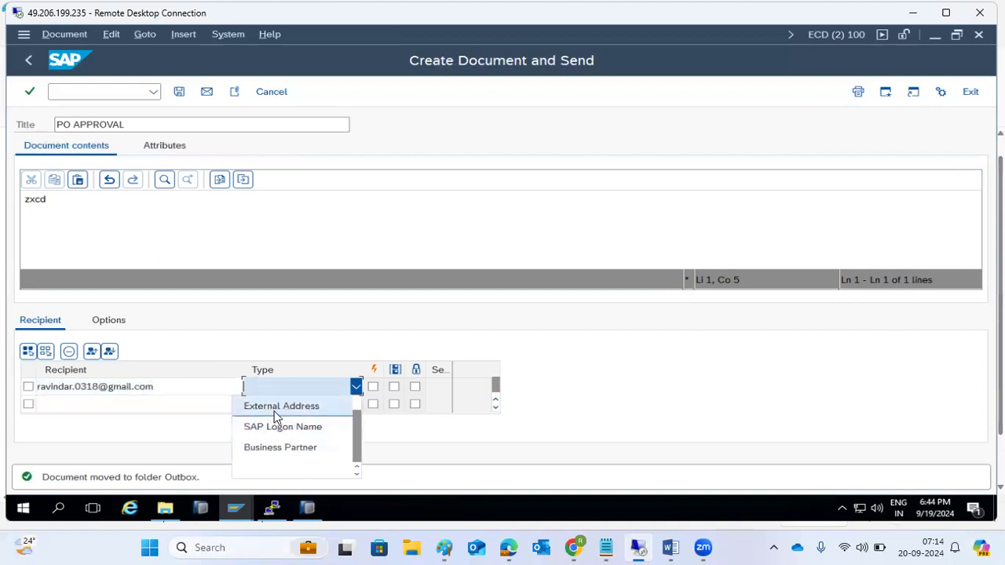
{"action": "scroll", "coordinate": [275, 428], "scroll_direction": "up", "scroll_amount": 1}
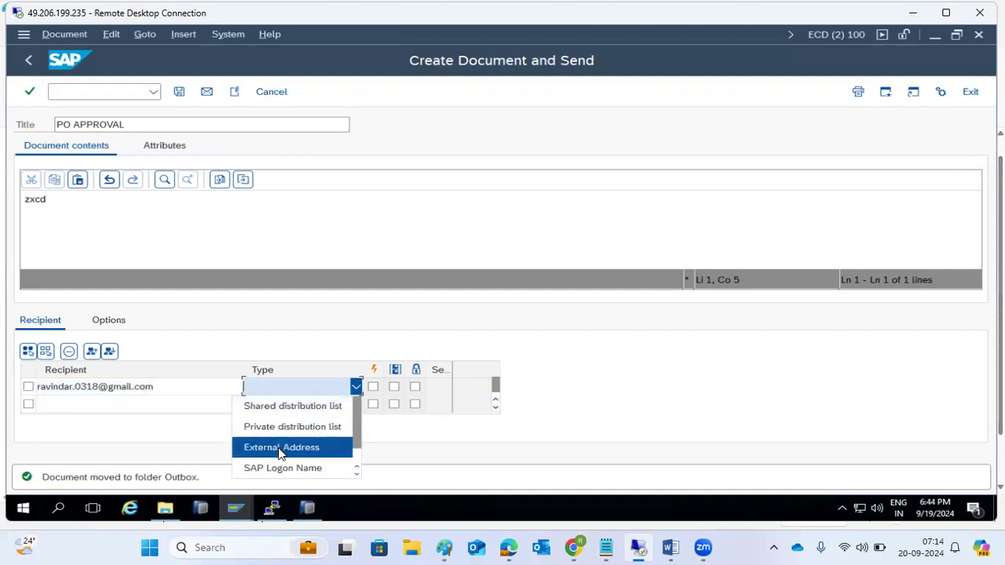
{"action": "left_click", "coordinate": [276, 447]}
{"action": "left_click", "coordinate": [373, 388]}
{"action": "left_click", "coordinate": [373, 388]}
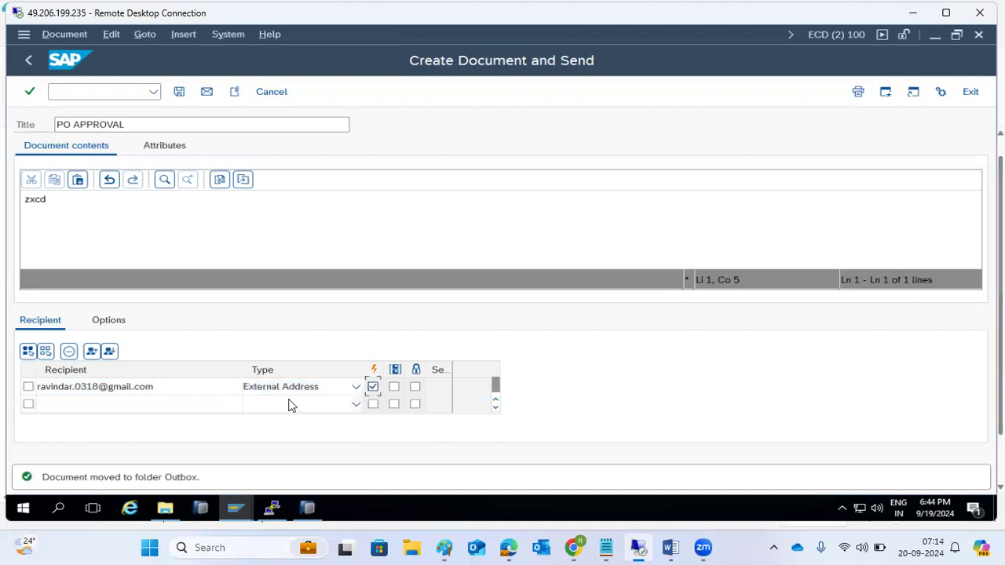
{"action": "left_click", "coordinate": [206, 93]}
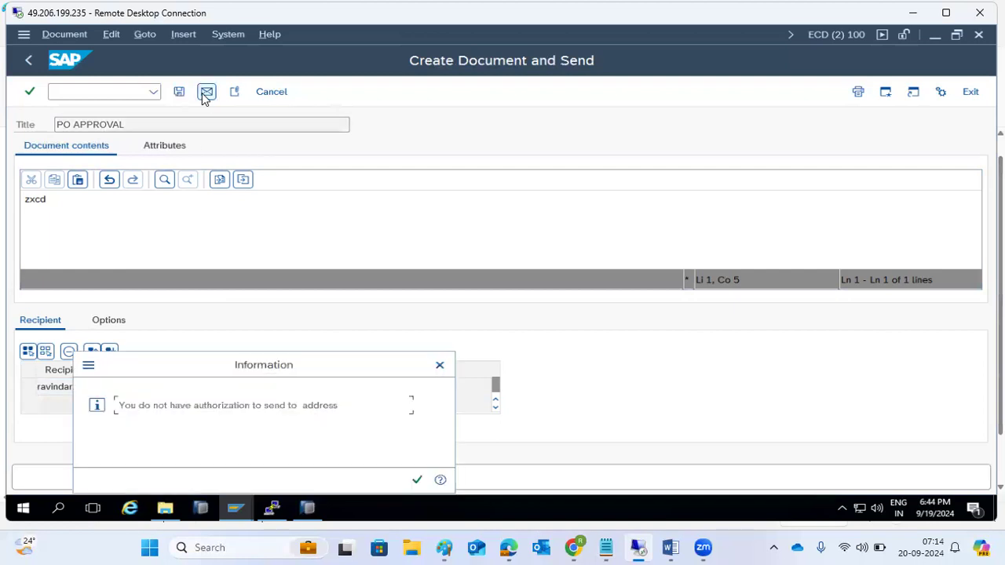
{"action": "left_click_drag", "start_coordinate": [183, 407], "coordinate": [314, 406]}
Step: Dismiss the authorization notice and check the user's authorization data with /nsu53
{"action": "left_click", "coordinate": [416, 482]}
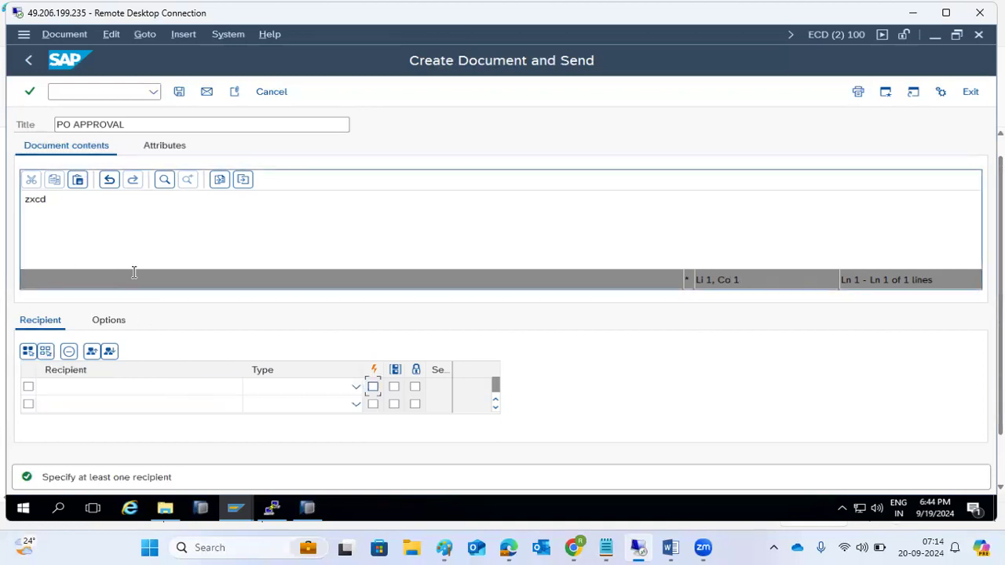
{"action": "left_click", "coordinate": [230, 503]}
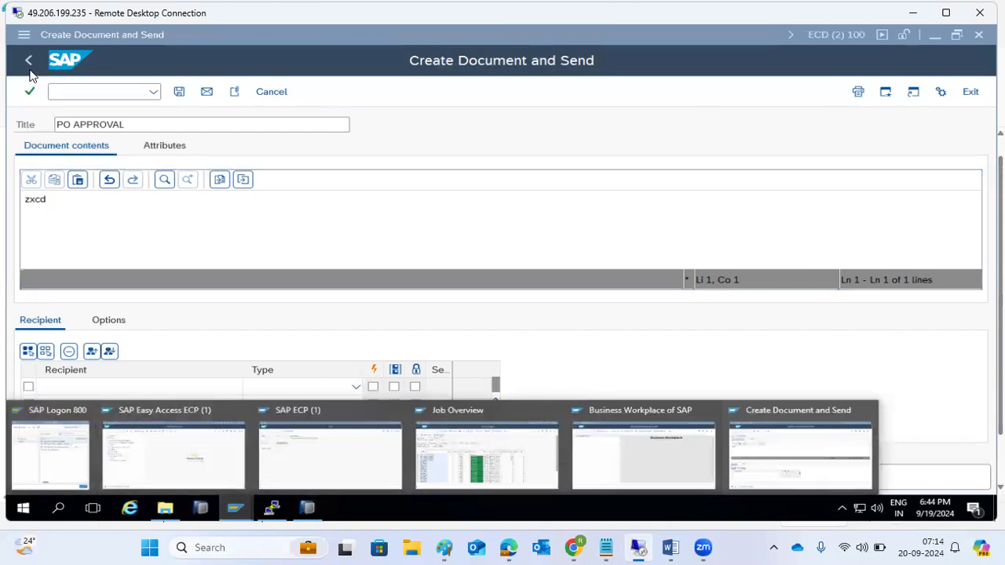
{"action": "left_click", "coordinate": [336, 154]}
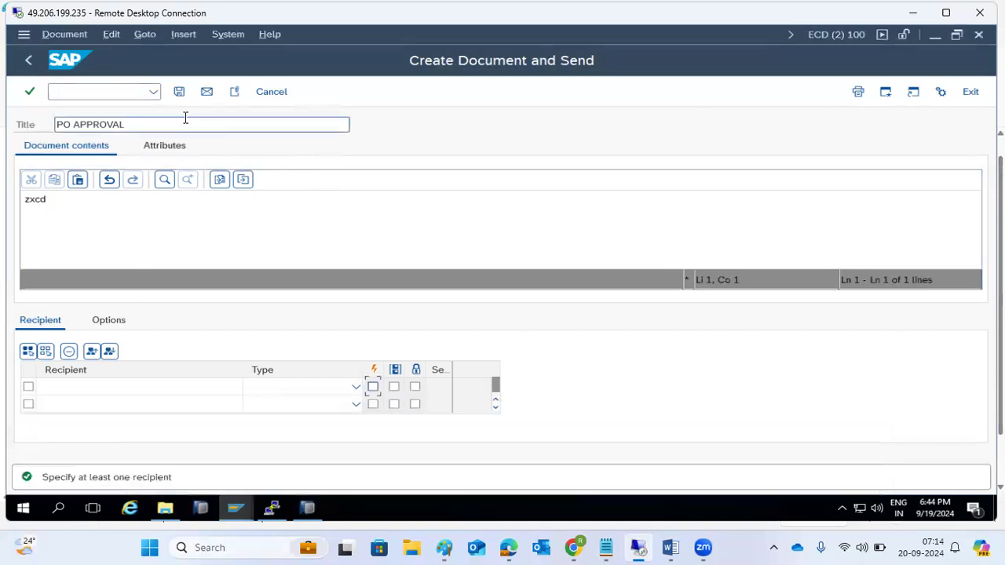
{"action": "left_click", "coordinate": [115, 92]}
{"action": "type", "text": "/"}
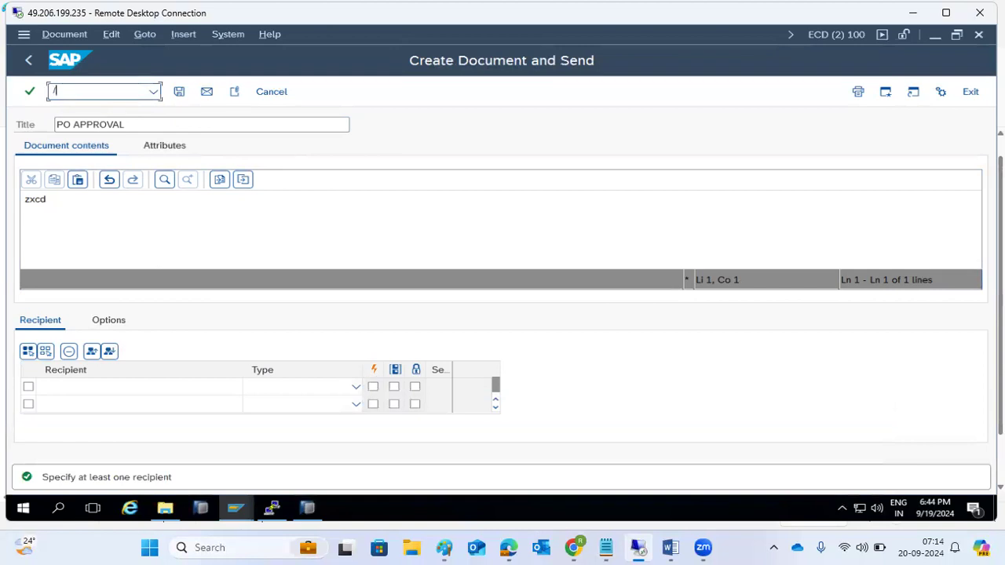
{"action": "type", "text": "nsu53"}
{"action": "key", "text": "Return"}
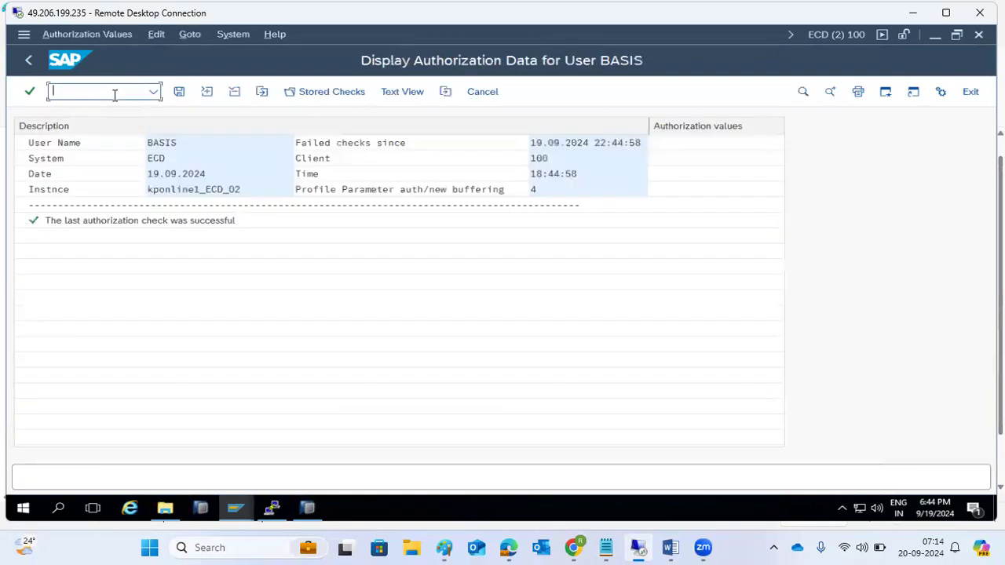
{"action": "left_click", "coordinate": [30, 61]}
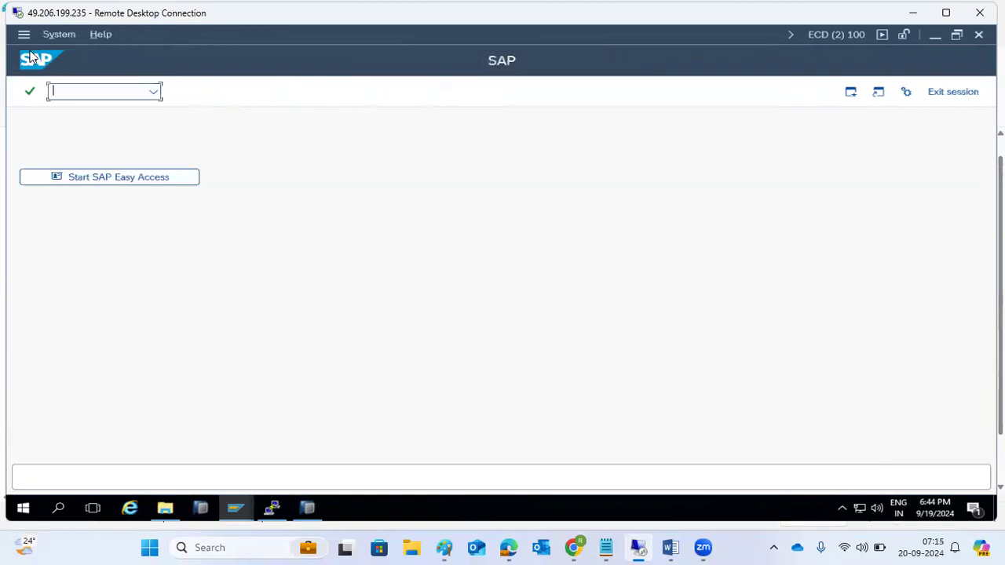
Step: Refresh the Job Overview list twice, then switch to the ECP Easy Access session
{"action": "left_click", "coordinate": [234, 508]}
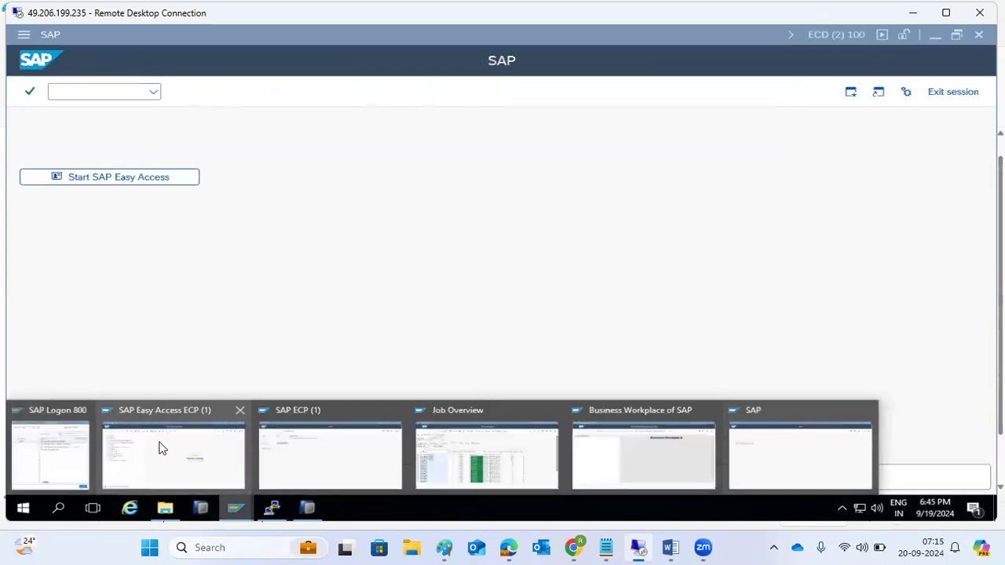
{"action": "left_click", "coordinate": [475, 452]}
{"action": "left_click", "coordinate": [194, 94]}
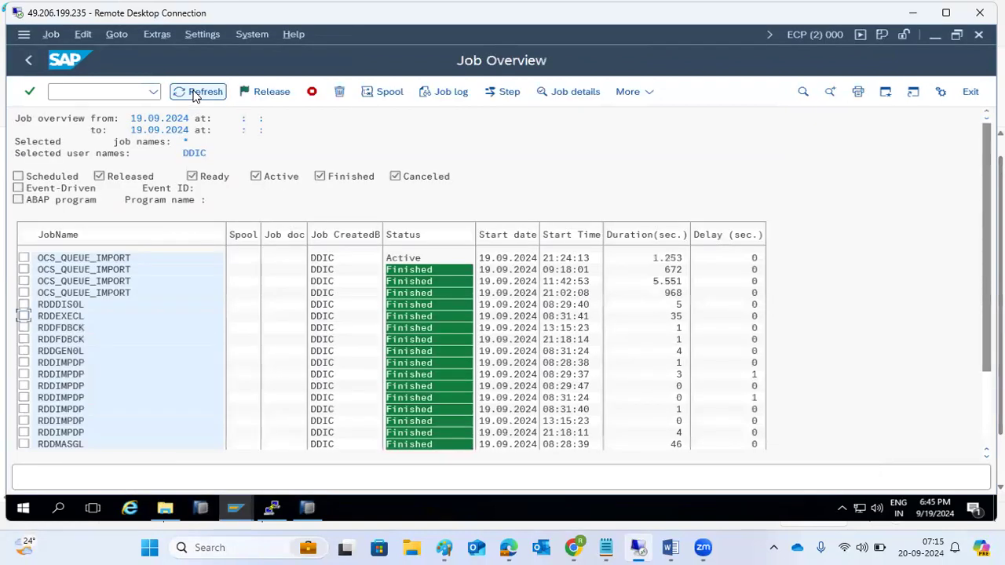
{"action": "left_click", "coordinate": [194, 94]}
{"action": "mouse_move", "coordinate": [239, 509]}
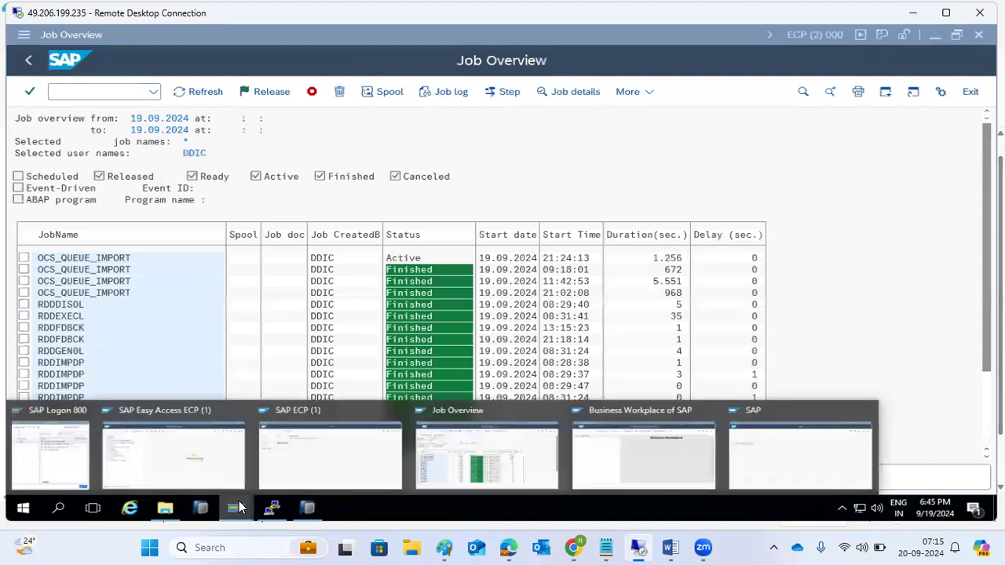
{"action": "left_click", "coordinate": [189, 469]}
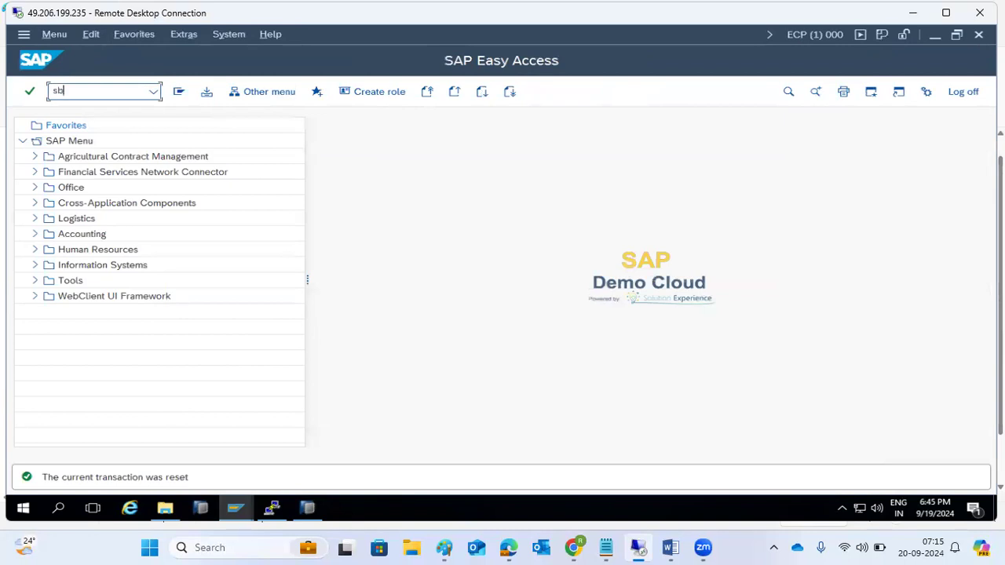
Step: Open the Business Workplace (SBWP) and start a new message titled PO APPROVAL
{"action": "key", "text": "Return"}
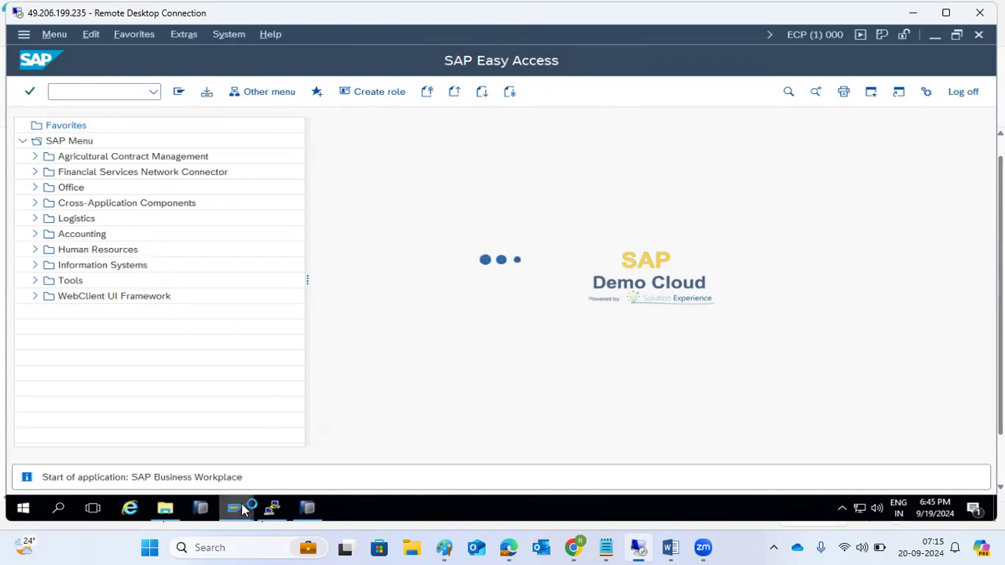
{"action": "mouse_move", "coordinate": [245, 507]}
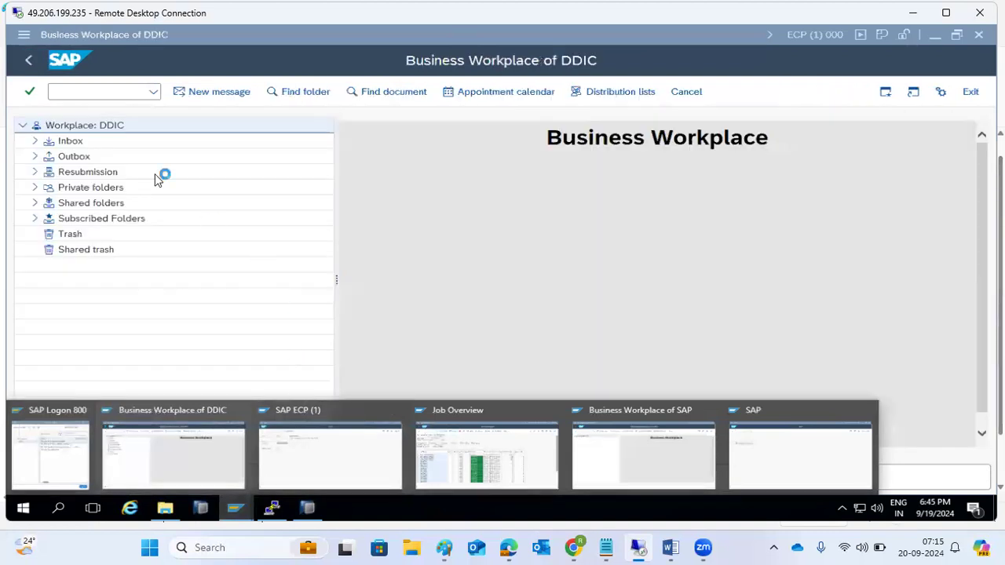
{"action": "left_click", "coordinate": [207, 94]}
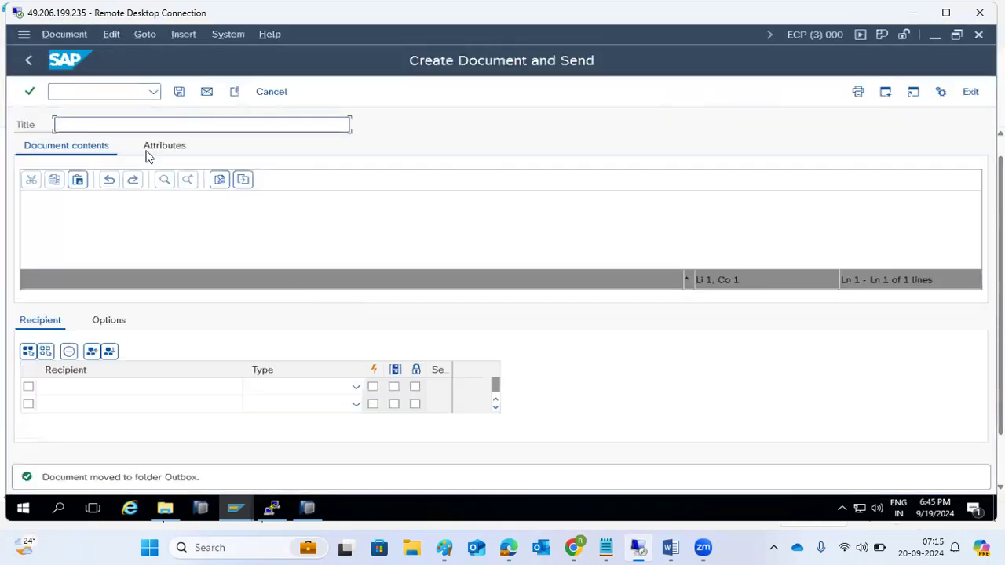
{"action": "left_click", "coordinate": [78, 124]}
{"action": "type", "text": "PO"}
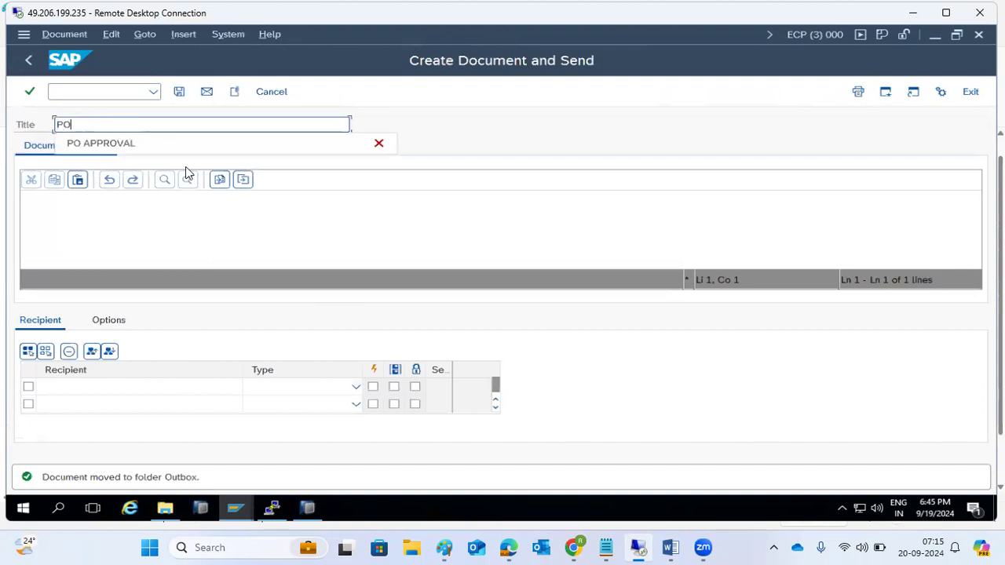
{"action": "left_click", "coordinate": [126, 150]}
Step: Address the message to an e-mail recipient as Internet address, mark it express, and send it
{"action": "left_click", "coordinate": [110, 382]}
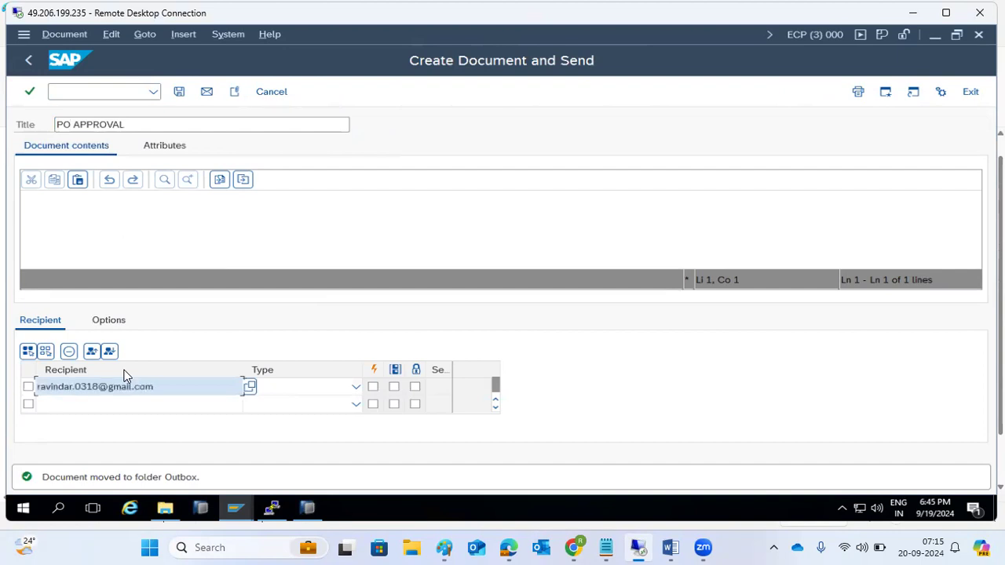
{"action": "key", "text": "Tab"}
{"action": "left_click", "coordinate": [355, 387]}
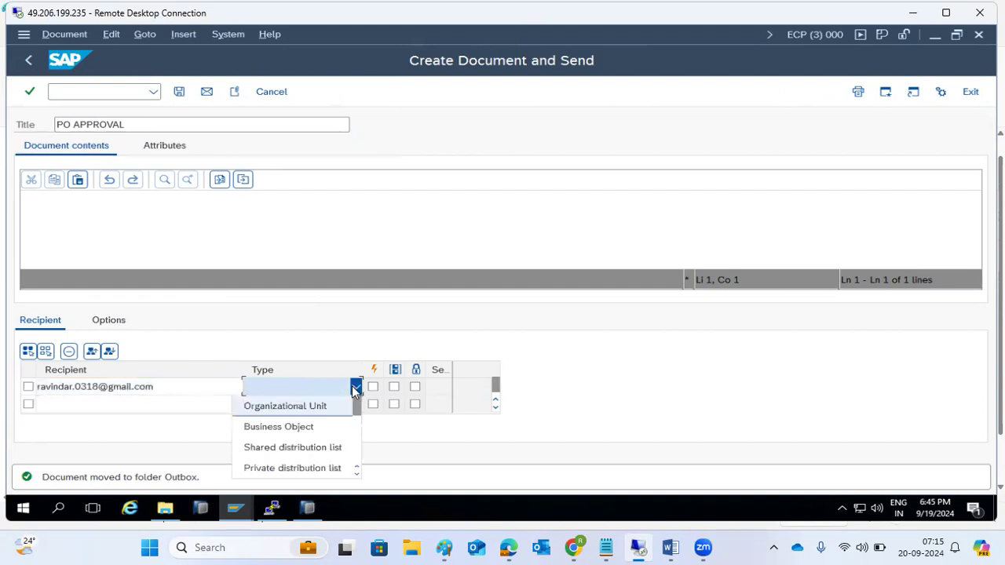
{"action": "scroll", "coordinate": [316, 427], "scroll_direction": "down", "scroll_amount": 1}
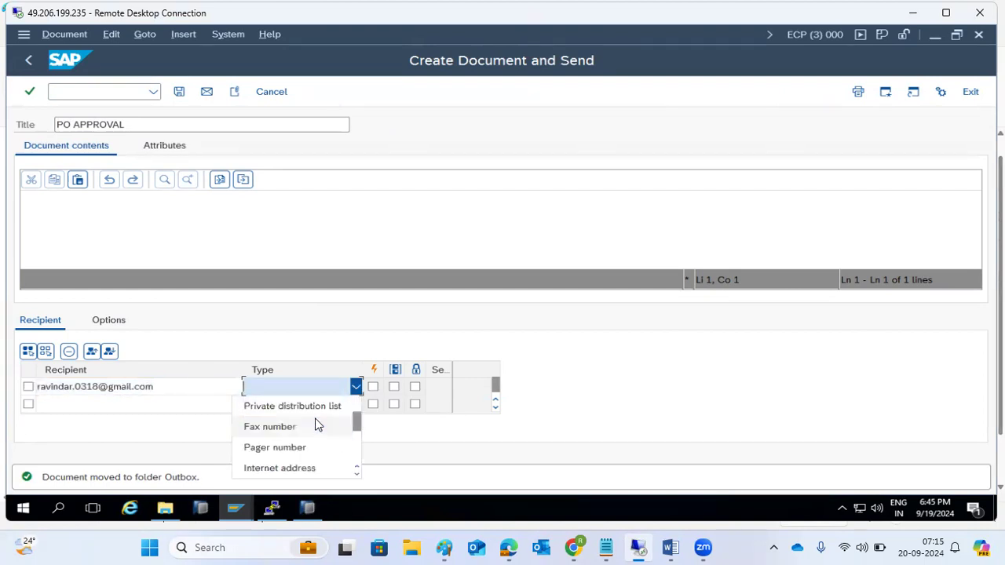
{"action": "left_click", "coordinate": [297, 468]}
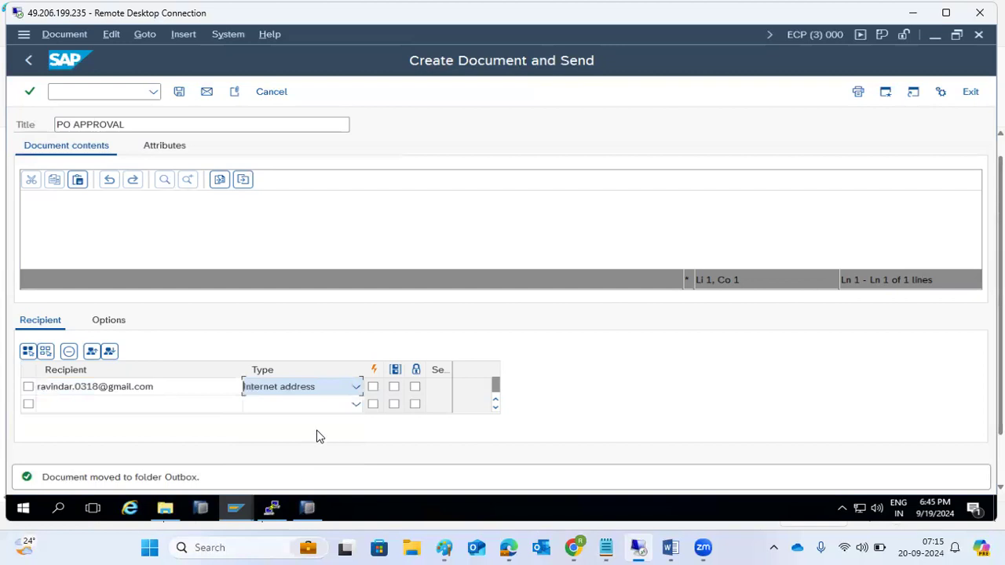
{"action": "left_click", "coordinate": [372, 387]}
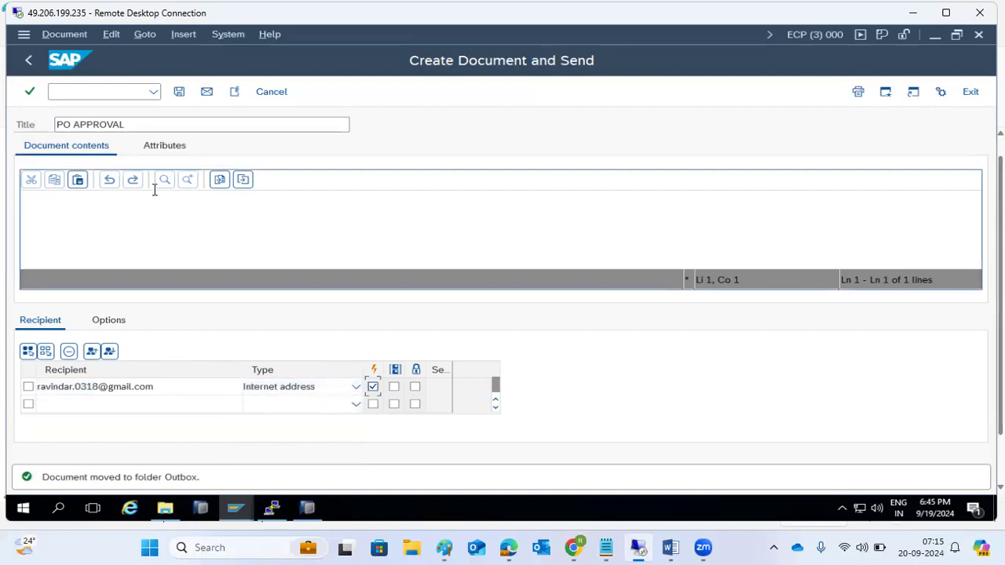
{"action": "left_click", "coordinate": [208, 93]}
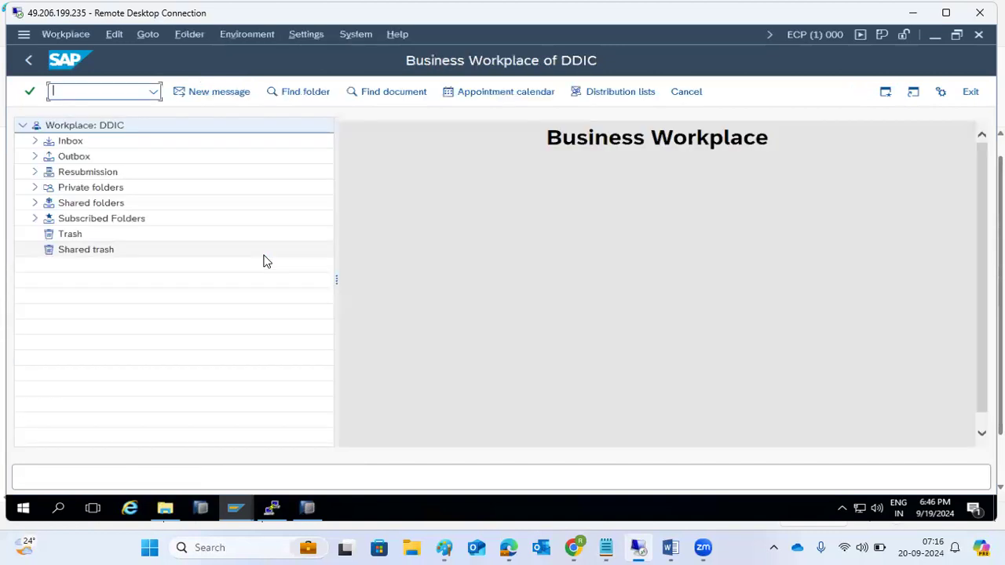
Step: Review the Inbox documents, then return to the Easy Access menu
{"action": "left_click", "coordinate": [35, 143]}
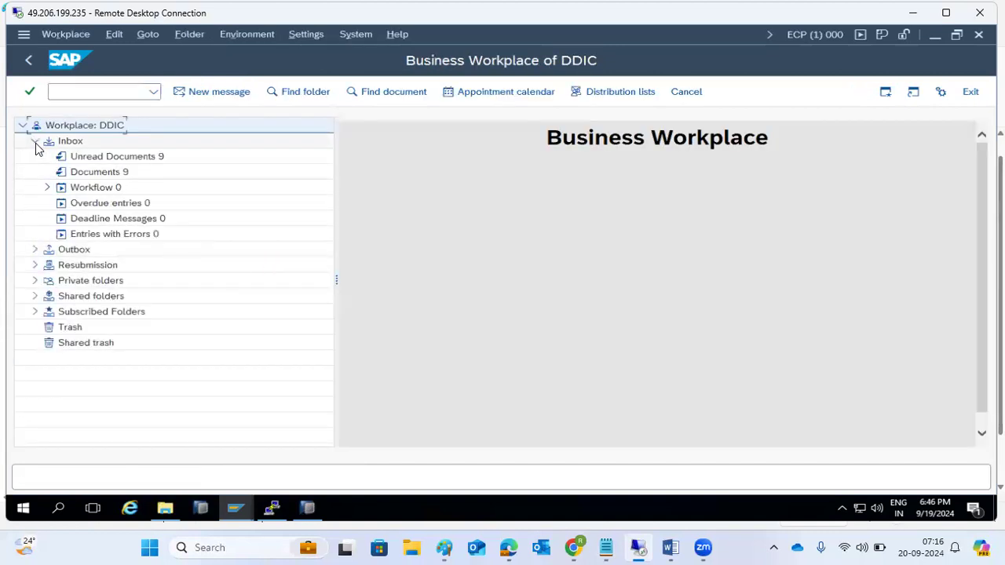
{"action": "left_click", "coordinate": [86, 174]}
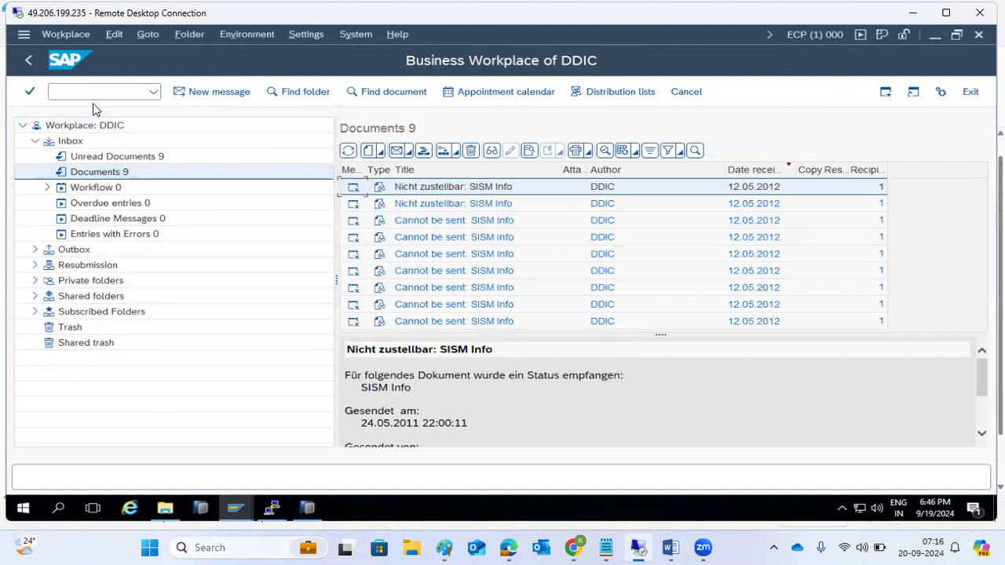
{"action": "left_click", "coordinate": [28, 60]}
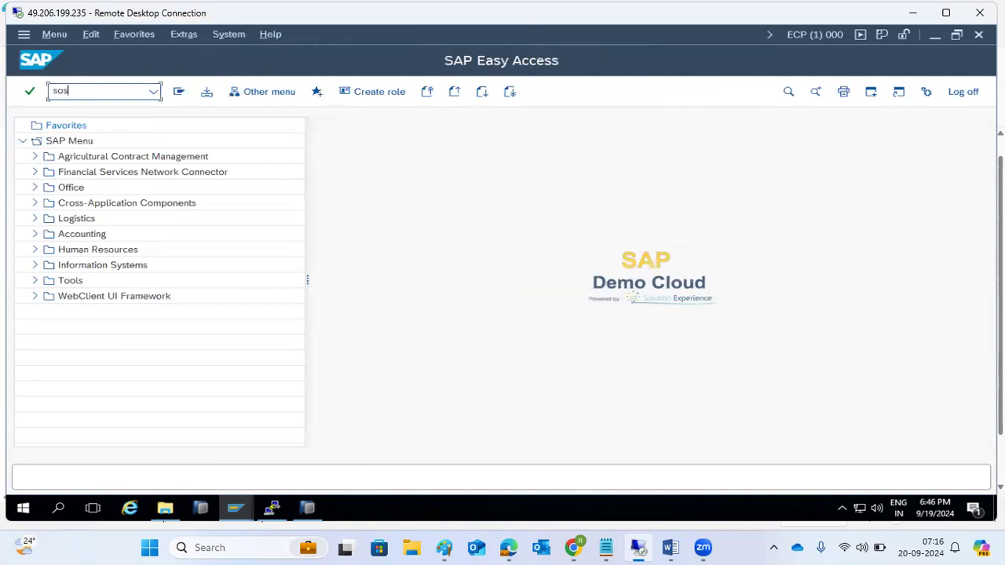
Step: In SOST, include transmitted requests on the Send Status tab and refresh the list
{"action": "key", "text": "Return"}
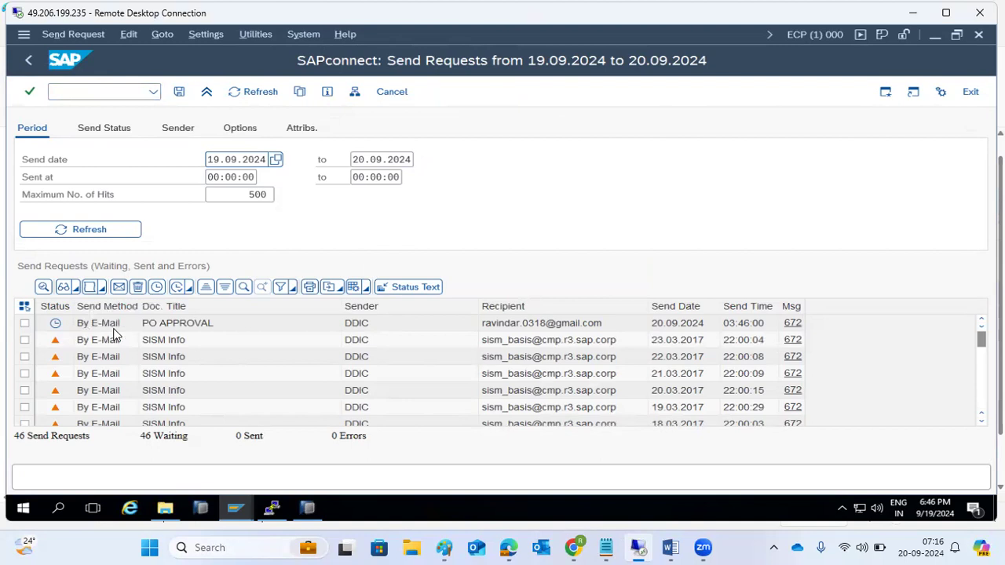
{"action": "mouse_move", "coordinate": [56, 330]}
{"action": "left_click", "coordinate": [113, 126]}
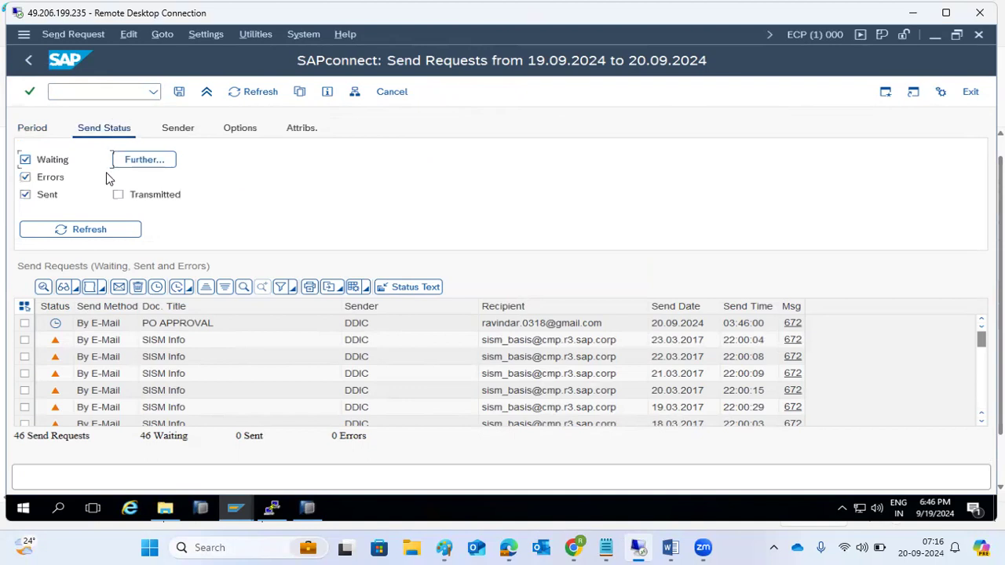
{"action": "left_click", "coordinate": [110, 230]}
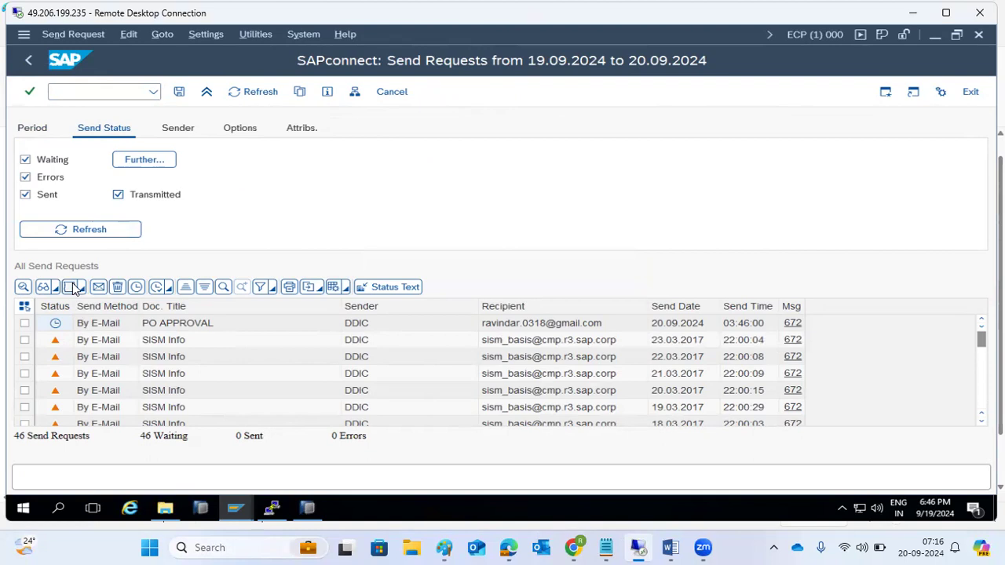
Step: Clear both send-date fields and the 500 maximum-hits limit, then refresh the send request list
{"action": "left_click", "coordinate": [45, 129]}
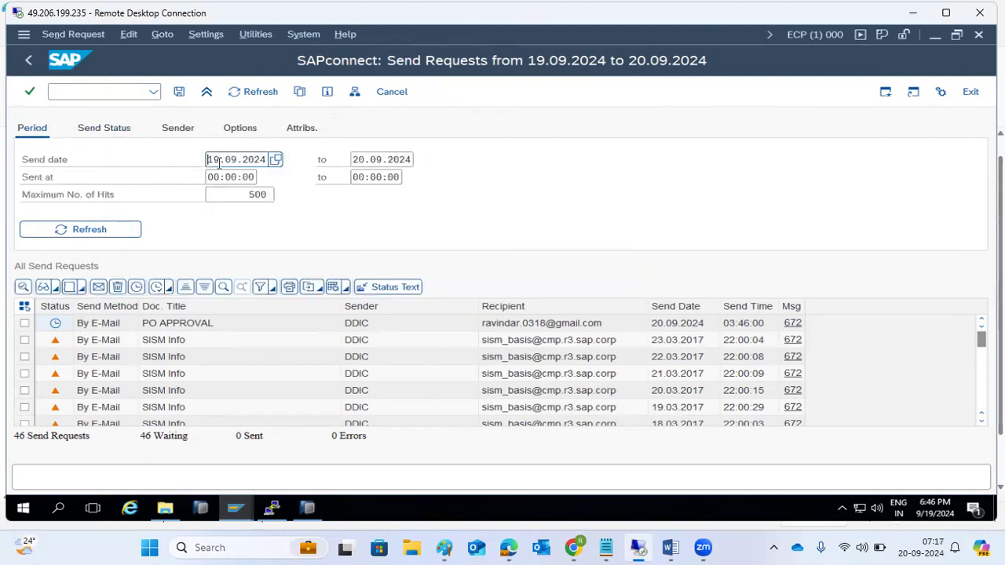
{"action": "key", "text": "shift+End"}
{"action": "key", "text": "Delete"}
{"action": "key", "text": "Tab"}
{"action": "key", "text": "shift+End"}
{"action": "key", "text": "Delete"}
{"action": "left_click", "coordinate": [248, 196]}
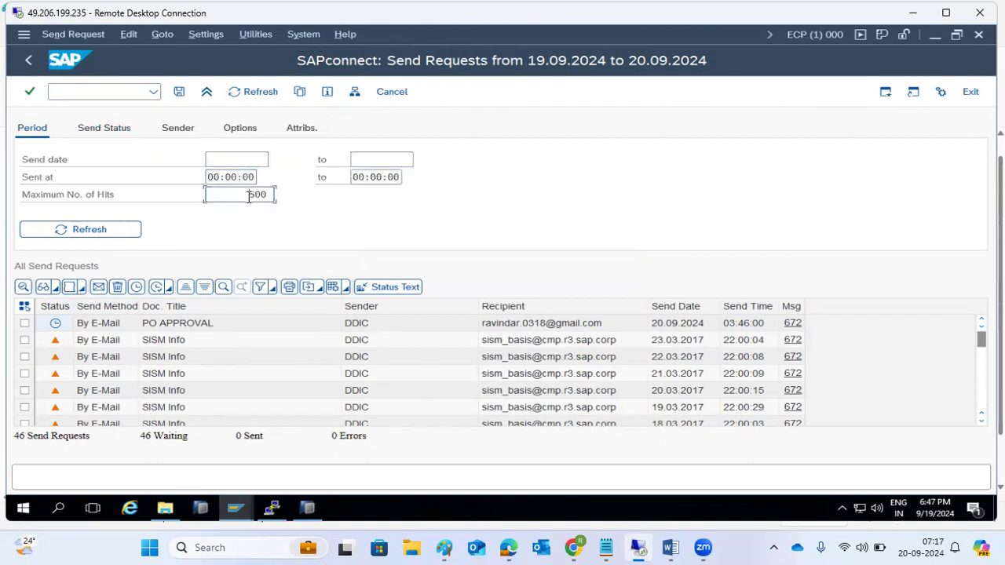
{"action": "key", "text": "shift+End"}
{"action": "key", "text": "Delete"}
{"action": "left_click", "coordinate": [110, 232]}
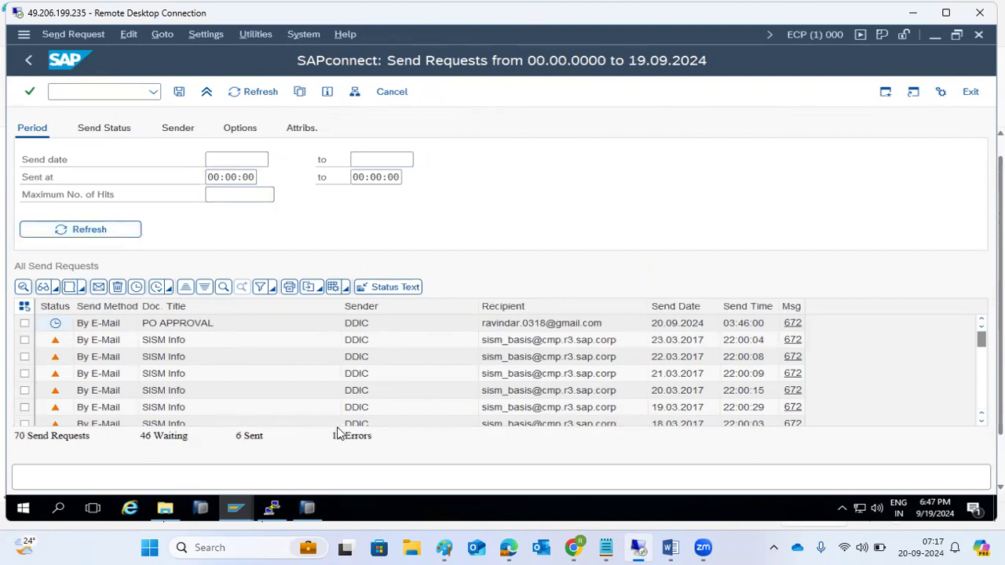
Step: Open the 12.03.2016 sent request's details and inspect its status text and document title
{"action": "scroll", "coordinate": [124, 355], "scroll_direction": "down", "scroll_amount": 1}
{"action": "scroll", "coordinate": [124, 355], "scroll_direction": "down", "scroll_amount": 17}
{"action": "scroll", "coordinate": [123, 355], "scroll_direction": "up", "scroll_amount": 3}
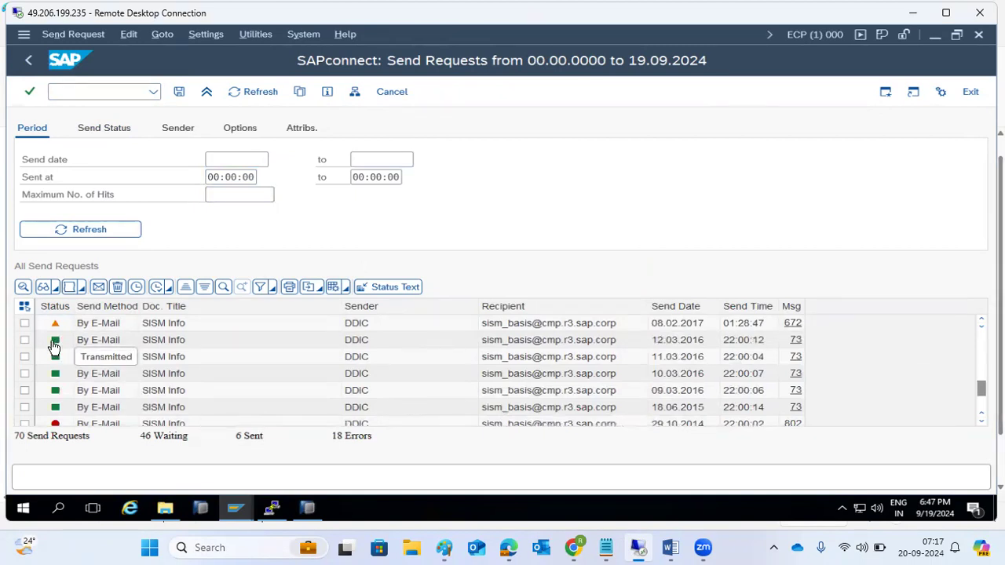
{"action": "double_click", "coordinate": [92, 340]}
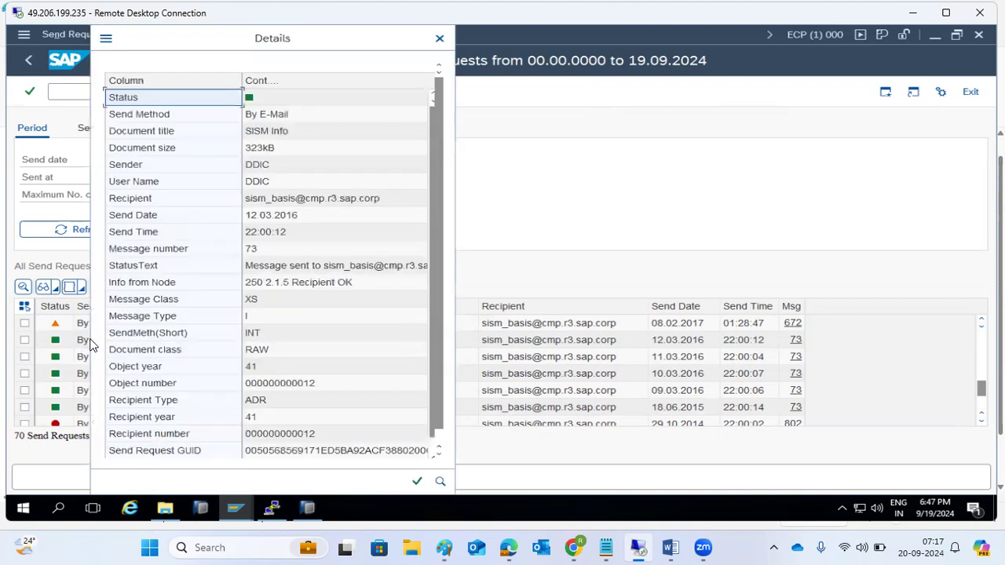
{"action": "left_click", "coordinate": [351, 267]}
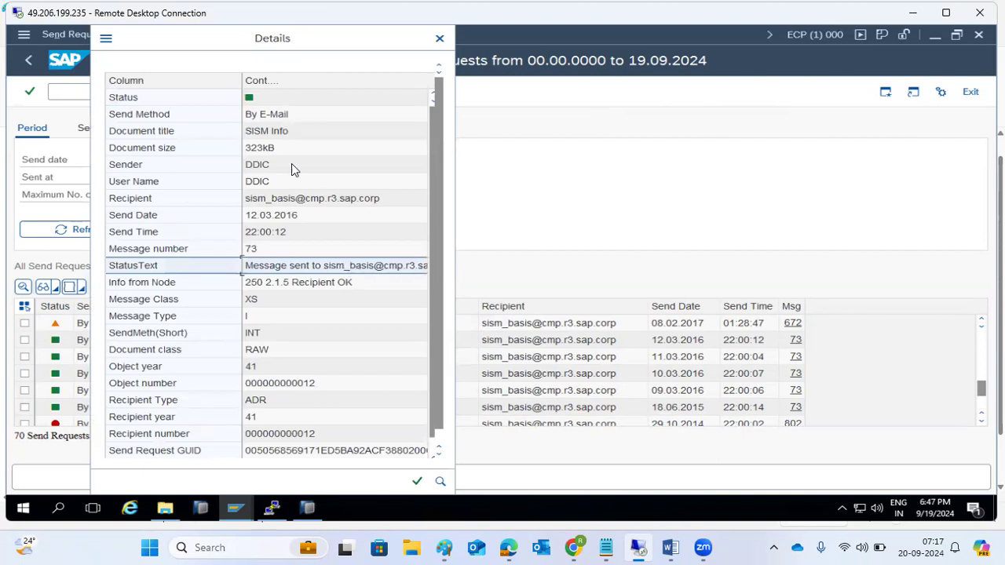
{"action": "left_click", "coordinate": [278, 138]}
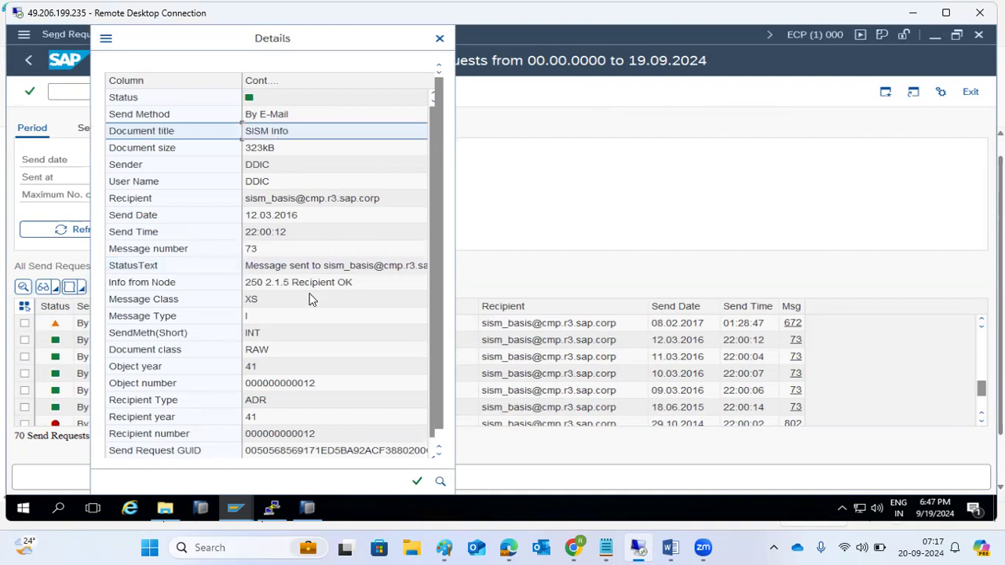
{"action": "scroll", "coordinate": [310, 317], "scroll_direction": "down", "scroll_amount": 1}
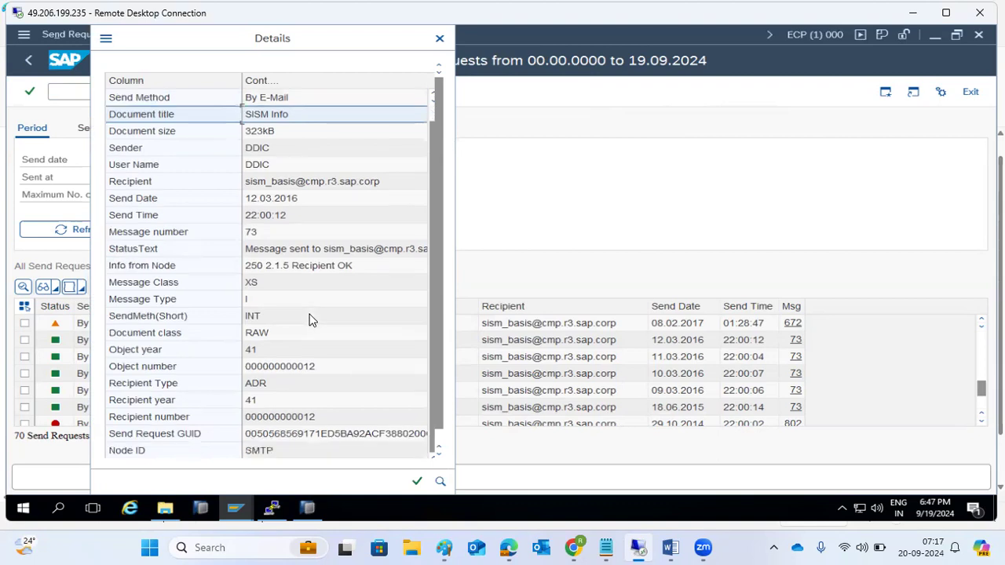
Step: Close the sent request's details, check the 23.03.2017 waiting request's details, then go back
{"action": "left_click", "coordinate": [417, 480]}
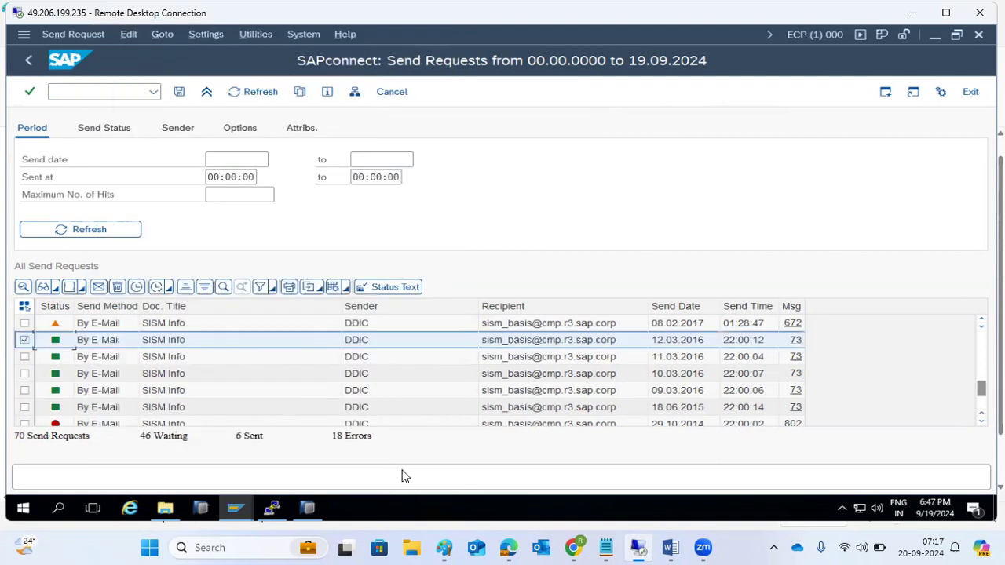
{"action": "scroll", "coordinate": [102, 366], "scroll_direction": "up", "scroll_amount": 7}
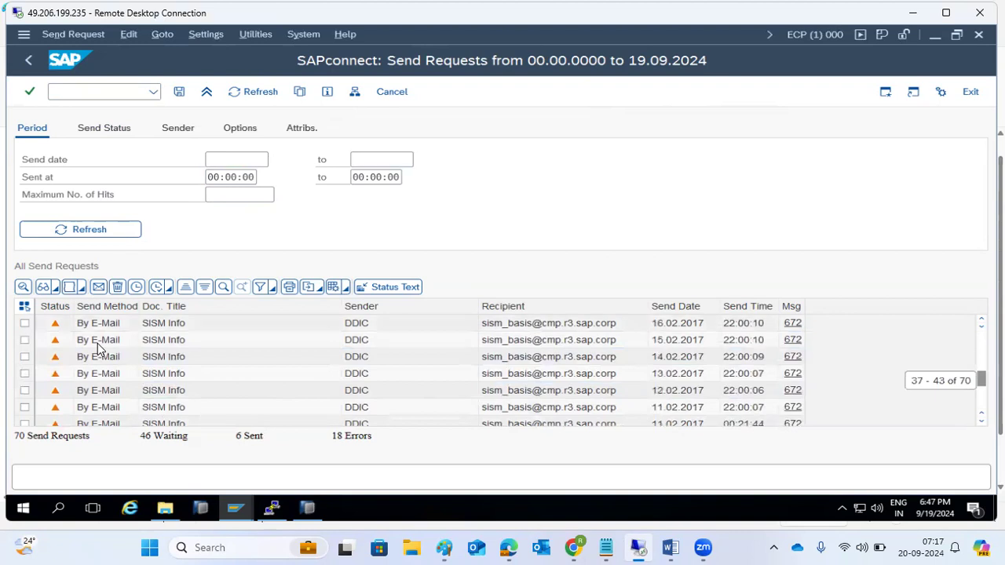
{"action": "scroll", "coordinate": [98, 348], "scroll_direction": "up", "scroll_amount": 6}
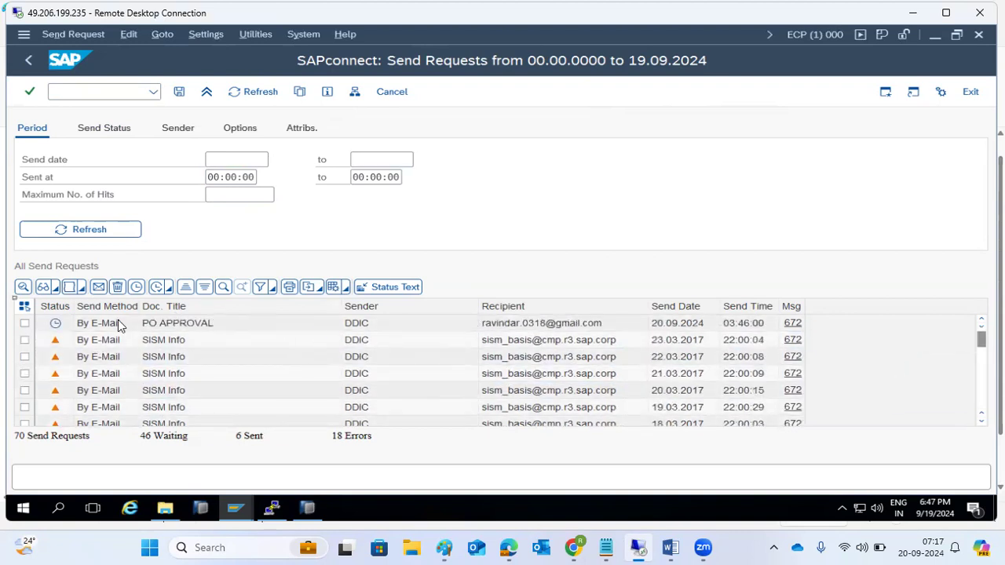
{"action": "left_click", "coordinate": [533, 328]}
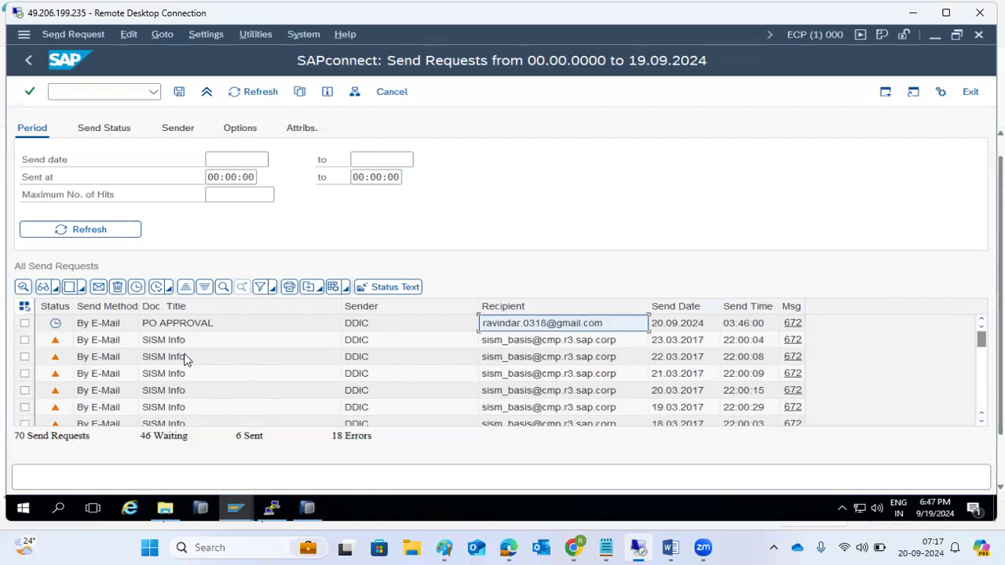
{"action": "double_click", "coordinate": [146, 344]}
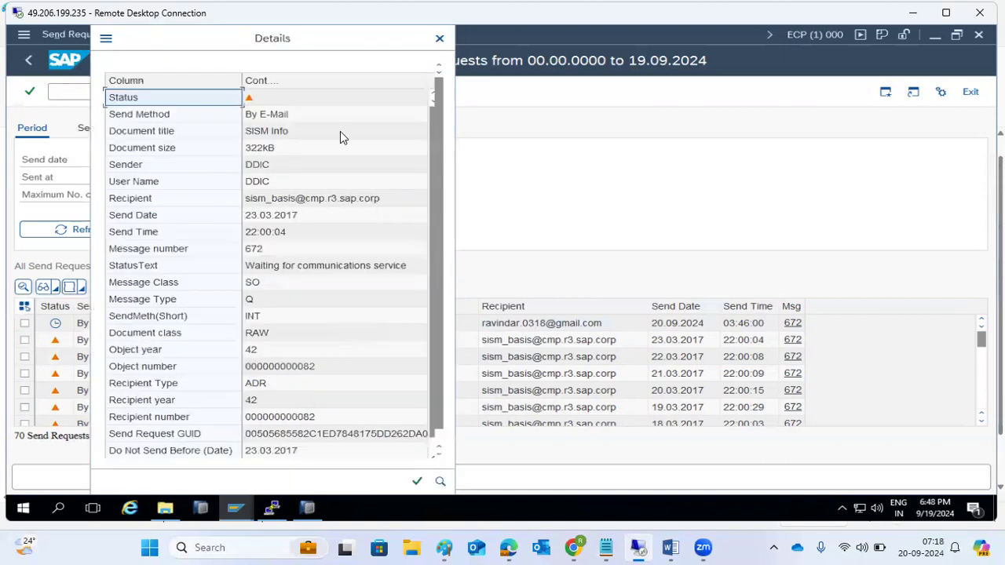
{"action": "left_click", "coordinate": [439, 38]}
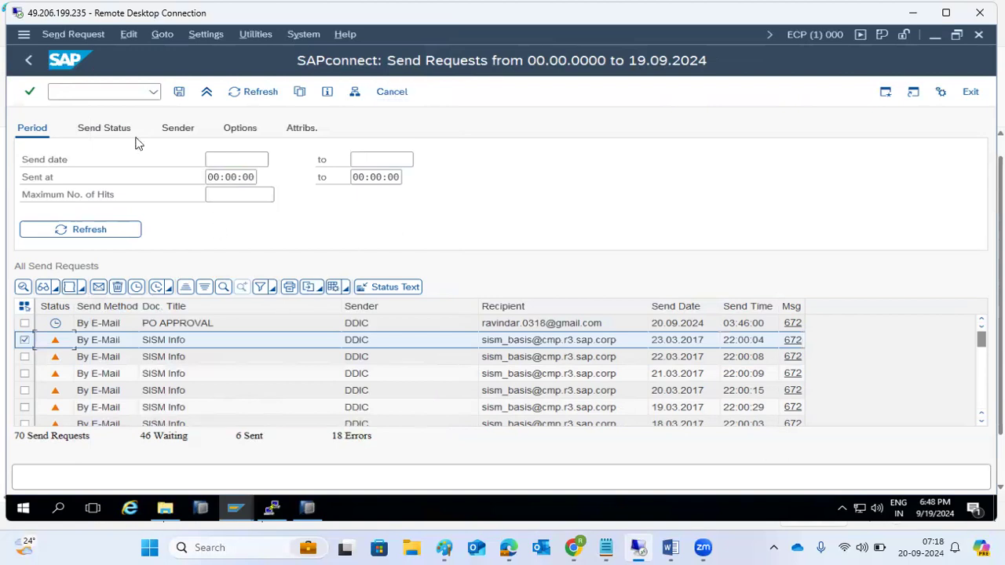
{"action": "left_click", "coordinate": [36, 60]}
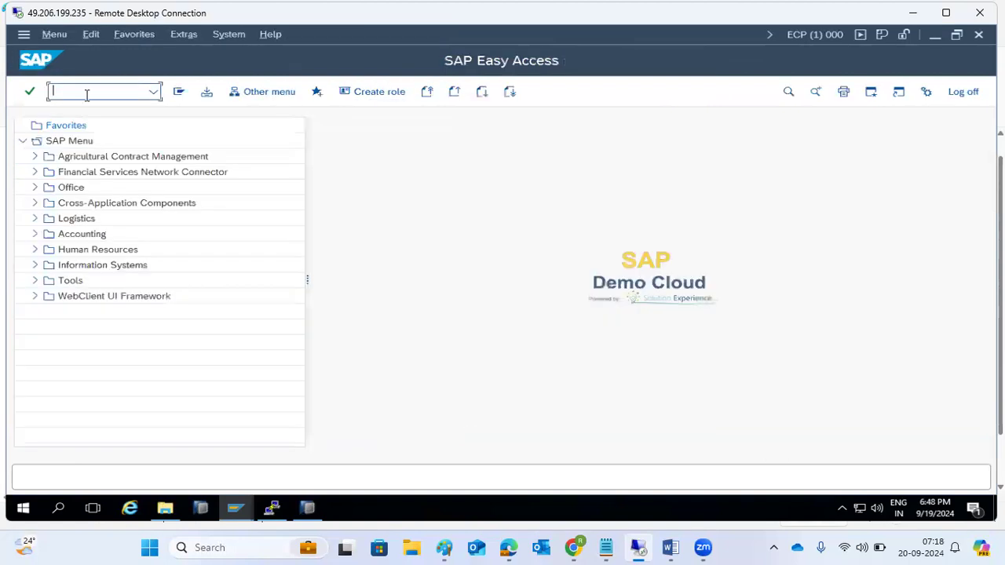
{"action": "left_click", "coordinate": [228, 520]}
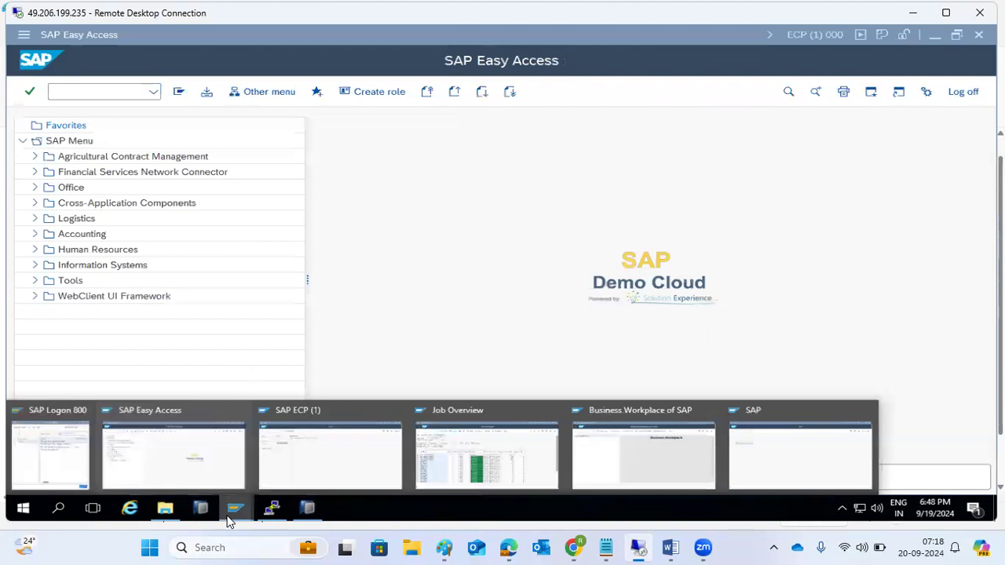
{"action": "left_click", "coordinate": [194, 467]}
{"action": "type", "text": "sost"}
{"action": "key", "text": "Return"}
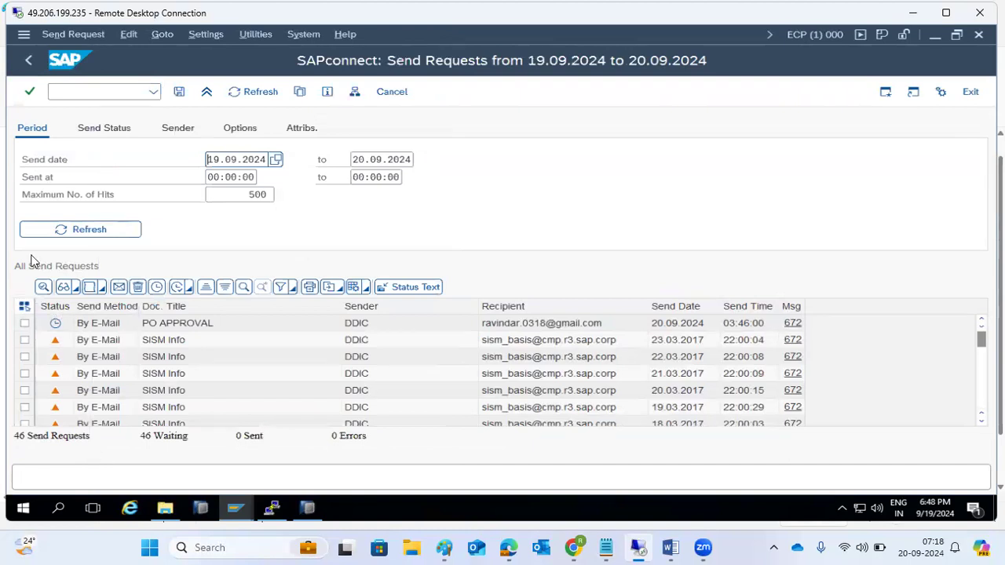
{"action": "left_click", "coordinate": [28, 60]}
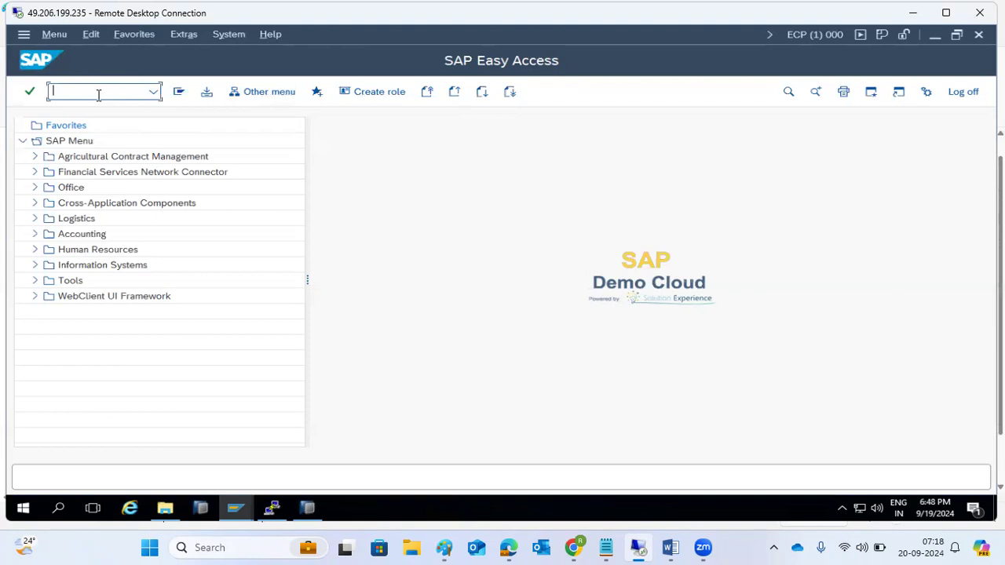
{"action": "type", "text": "sost"}
{"action": "key", "text": "Return"}
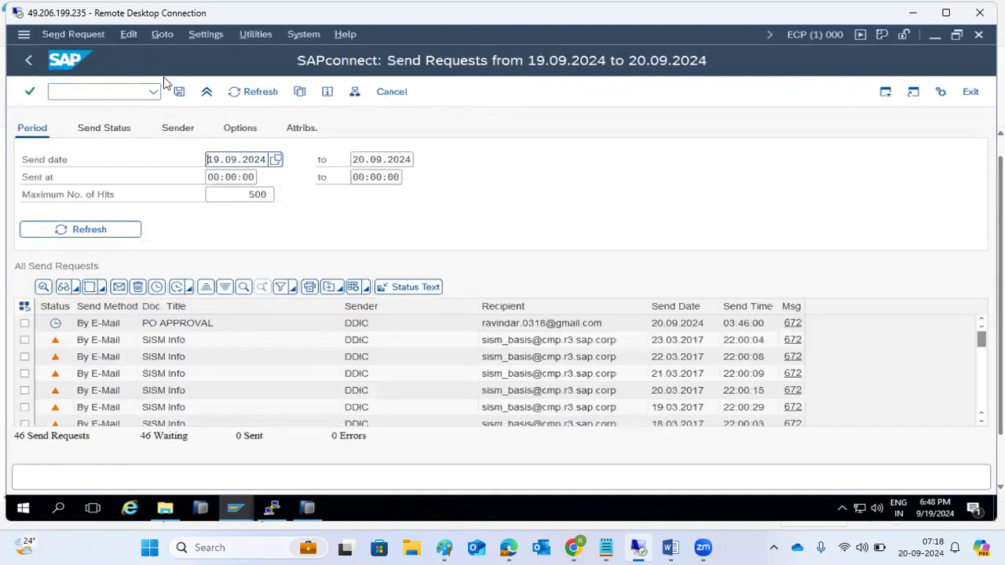
{"action": "left_click", "coordinate": [112, 327]}
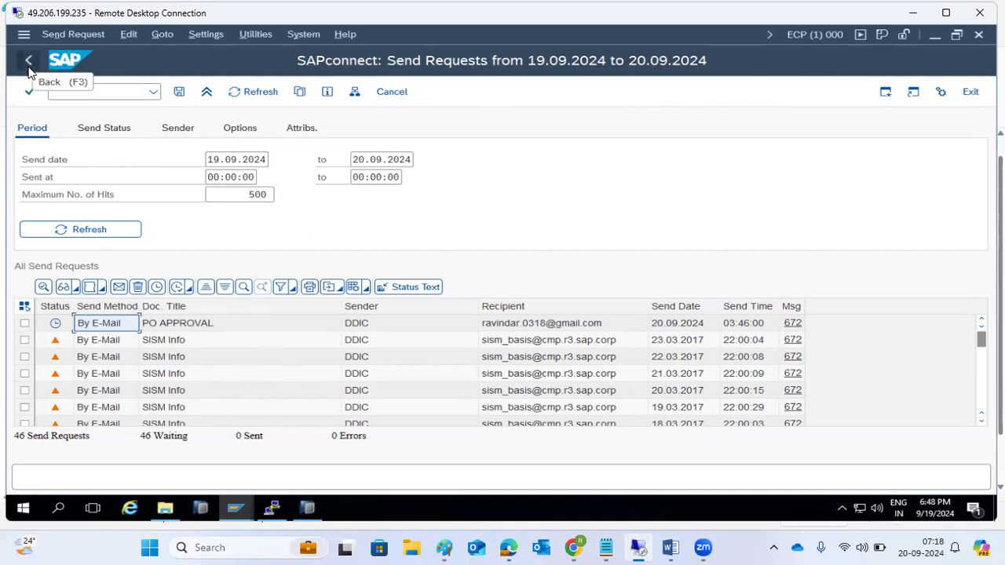
{"action": "left_click", "coordinate": [118, 129]}
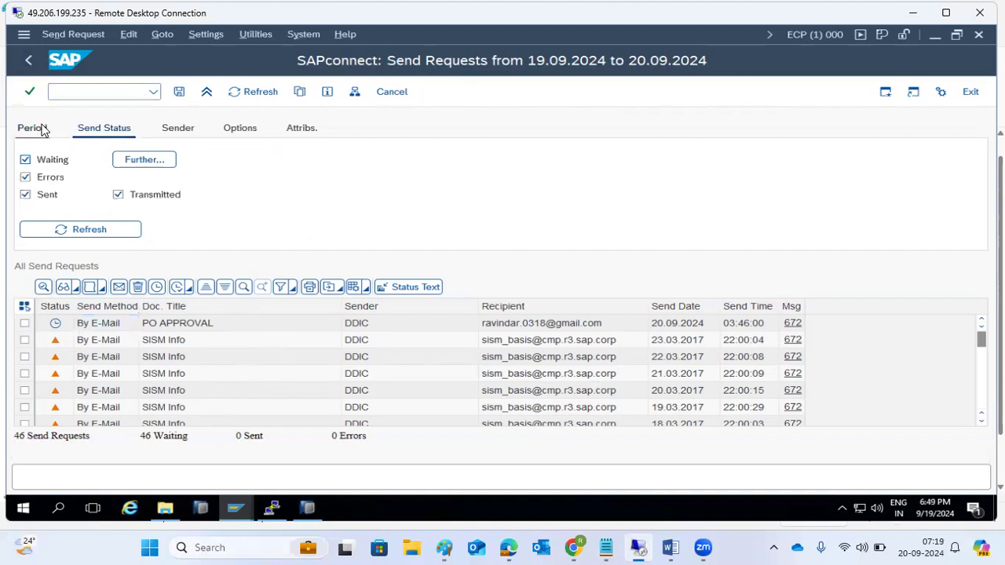
{"action": "left_click", "coordinate": [29, 61]}
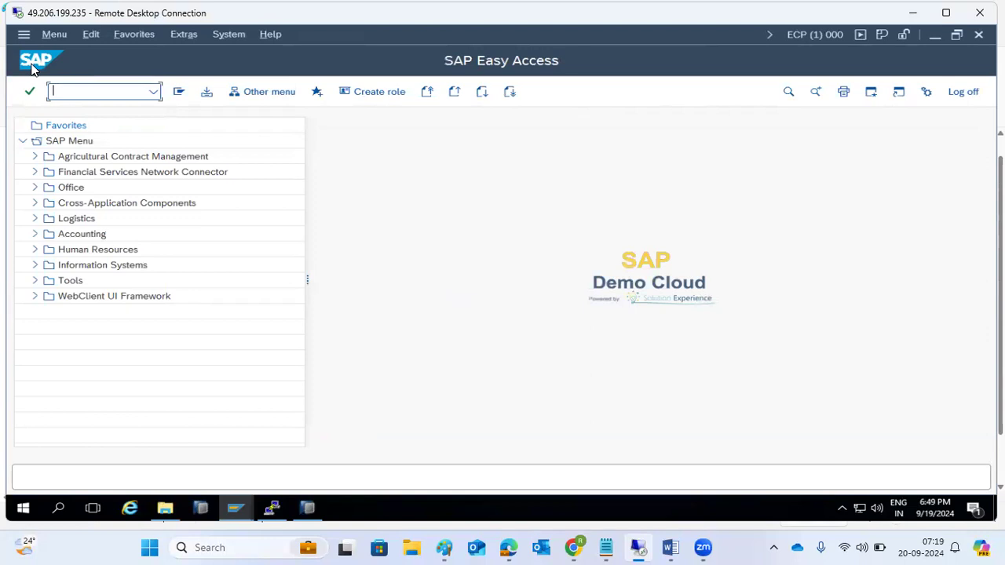
Step: In SCOT, review the SMTP node's mail host and Internet address settings, closing without changes
{"action": "type", "text": "scot"}
{"action": "key", "text": "Return"}
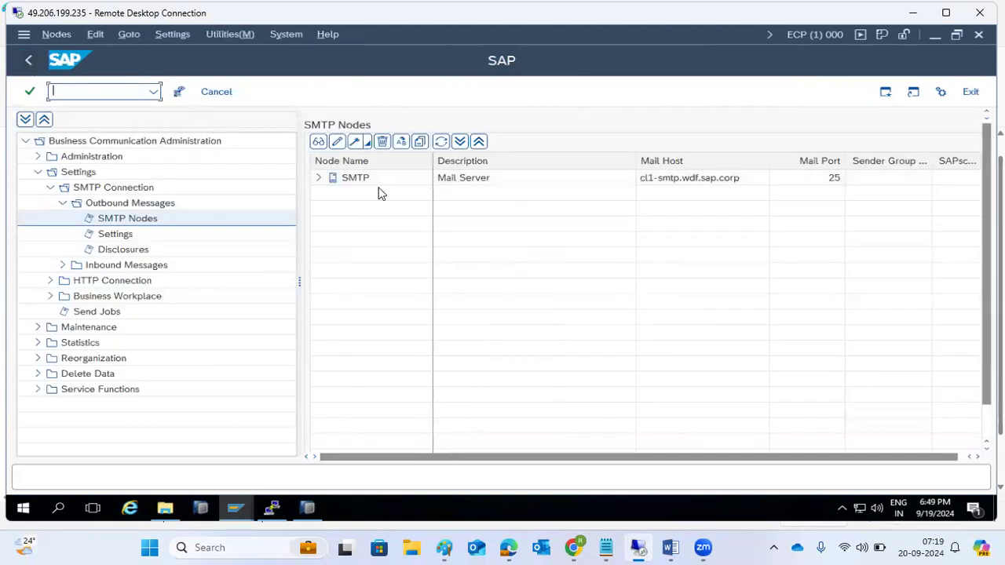
{"action": "double_click", "coordinate": [345, 179]}
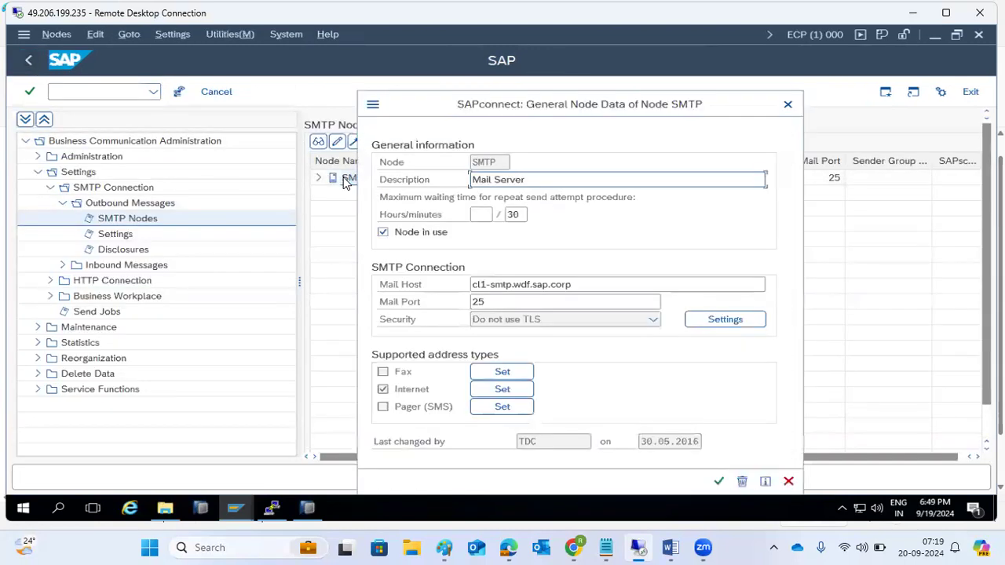
{"action": "left_click", "coordinate": [537, 281]}
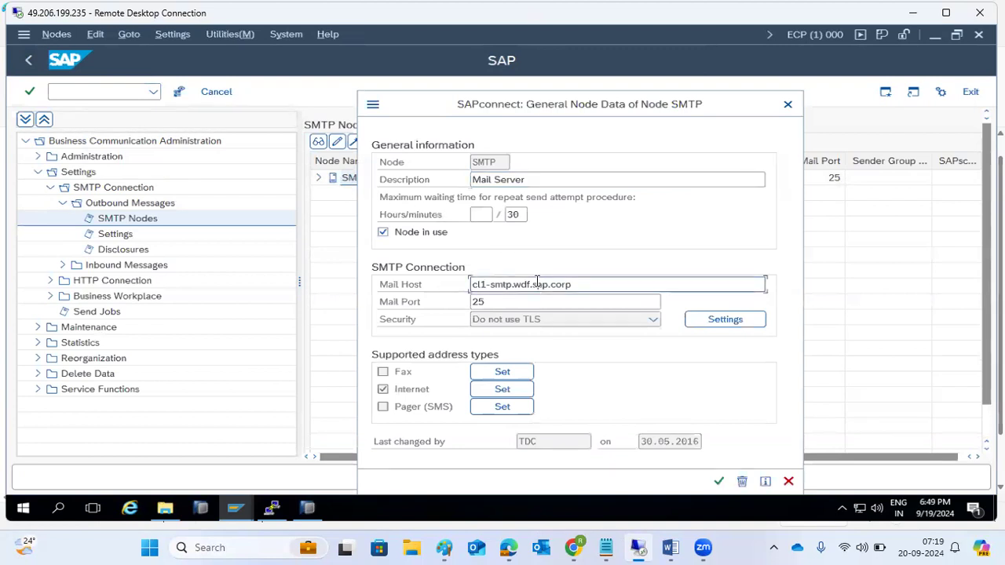
{"action": "left_click_drag", "start_coordinate": [591, 286], "coordinate": [465, 296]}
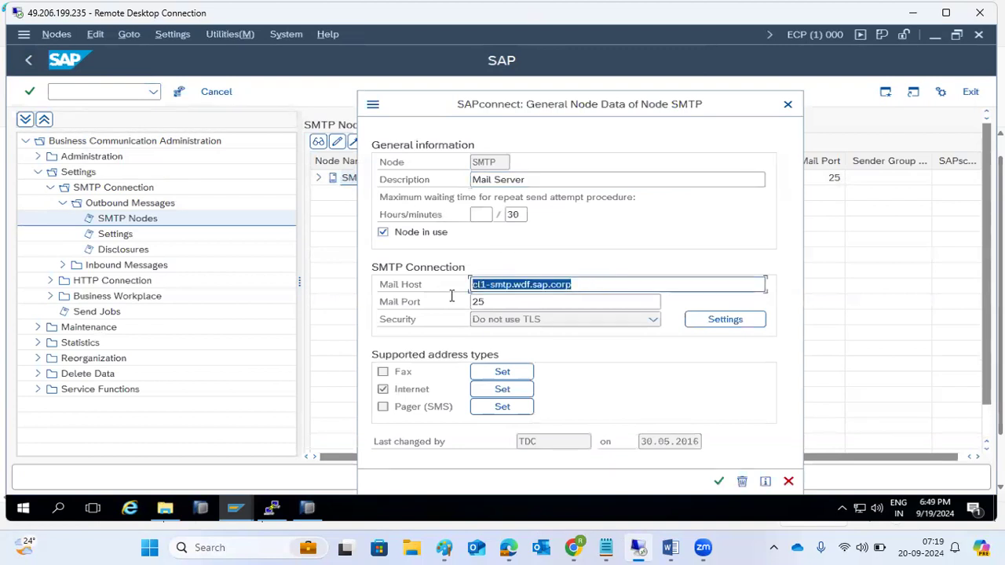
{"action": "left_click", "coordinate": [502, 392]}
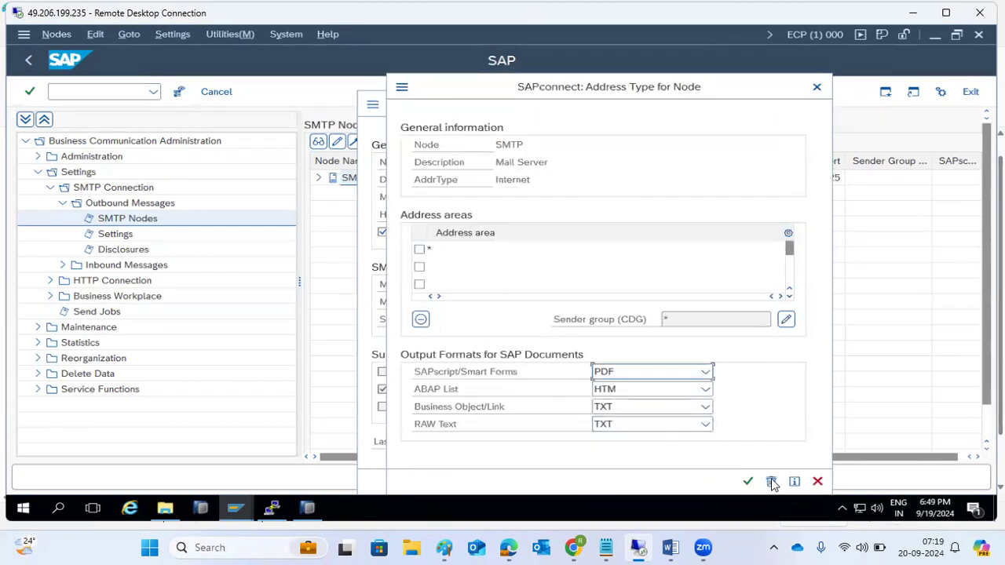
{"action": "left_click", "coordinate": [746, 481]}
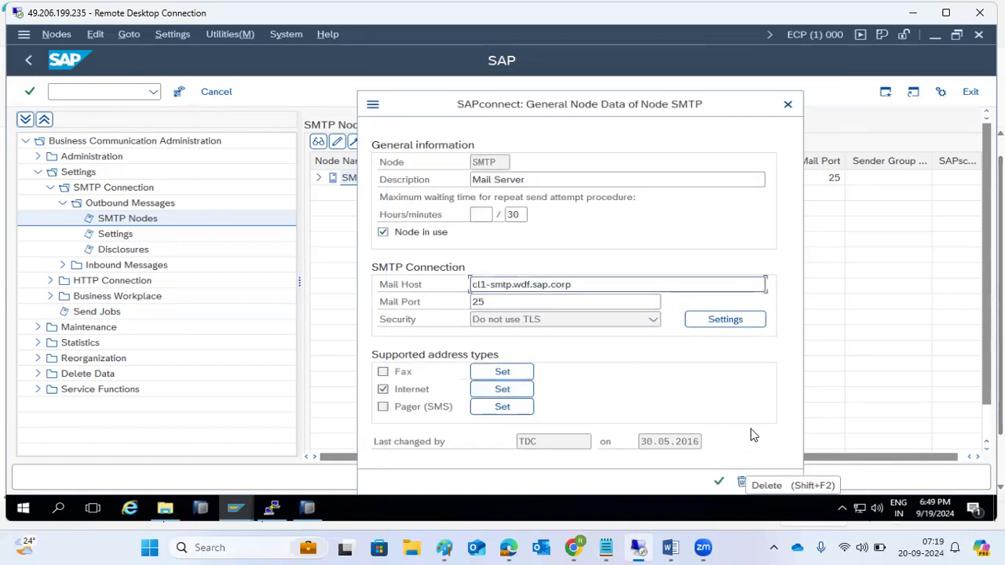
{"action": "left_click", "coordinate": [720, 482]}
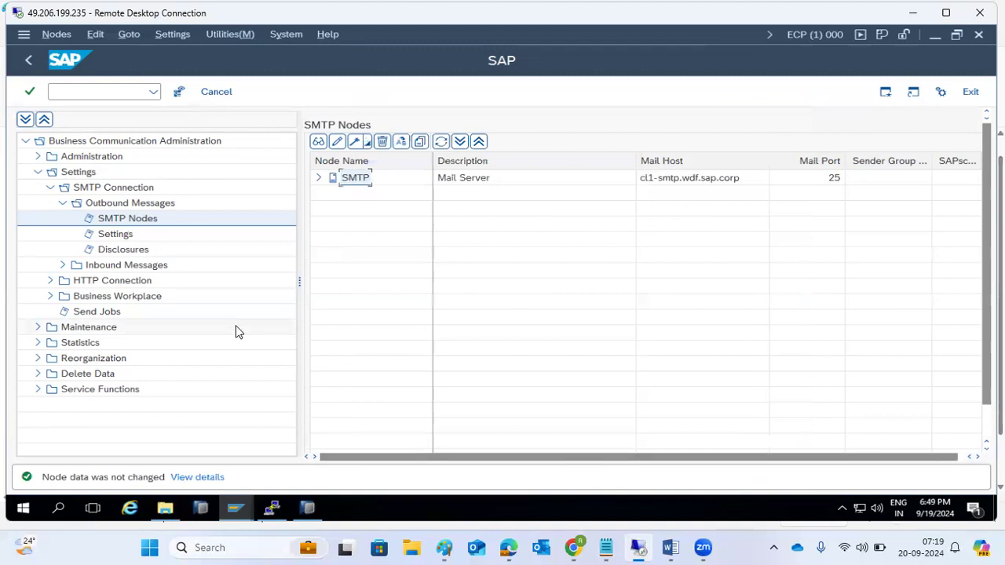
Step: View the Send Jobs list, return to SAP Easy Access, and switch from the notes to SAP
{"action": "left_click", "coordinate": [110, 313]}
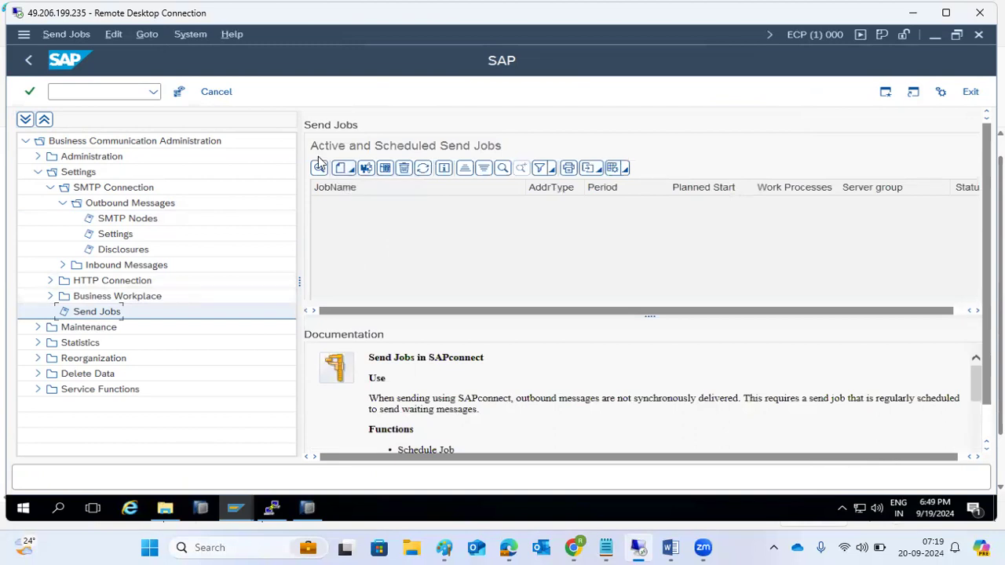
{"action": "left_click", "coordinate": [32, 63]}
{"action": "left_click", "coordinate": [31, 63]}
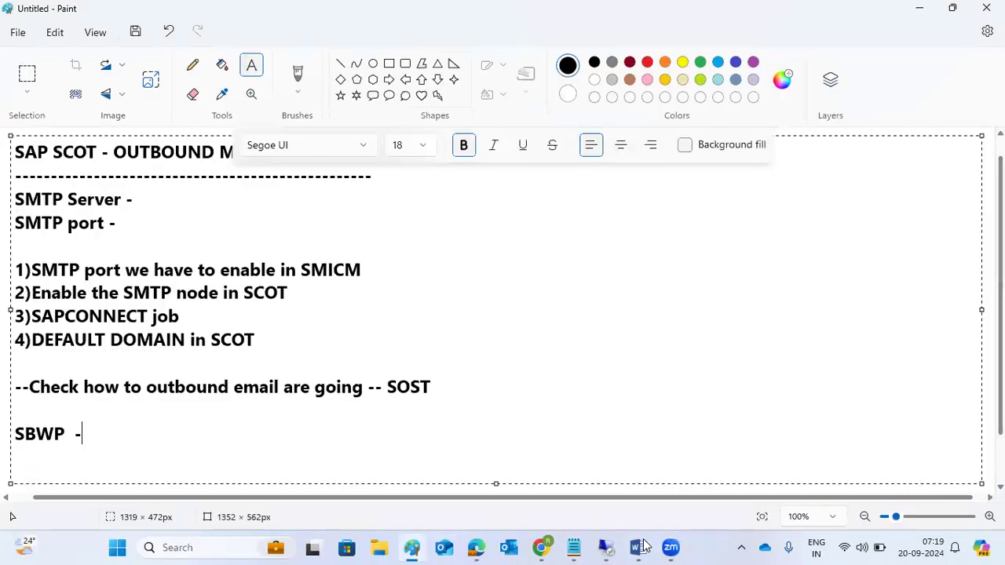
{"action": "left_click", "coordinate": [638, 547]}
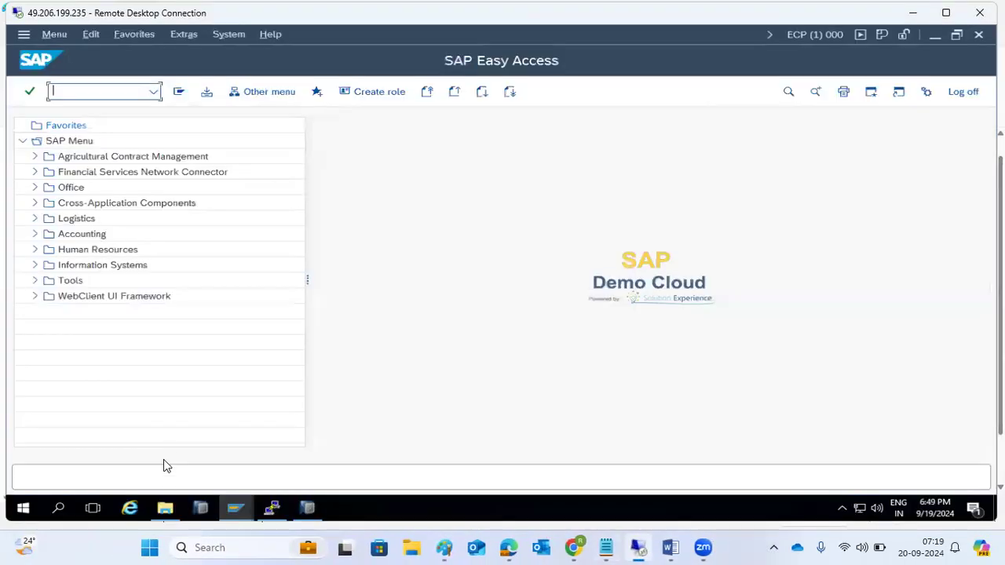
Step: Run pe03 in the Easy Access window to refresh the add-on queue, then switch to Business Workplace
{"action": "left_click", "coordinate": [235, 508]}
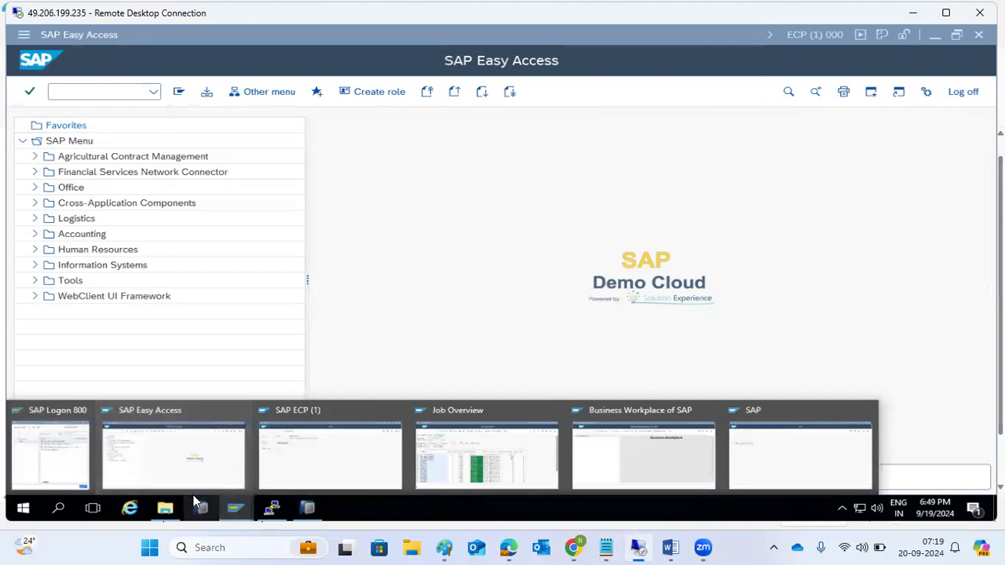
{"action": "left_click", "coordinate": [188, 465]}
{"action": "type", "text": "pe03"}
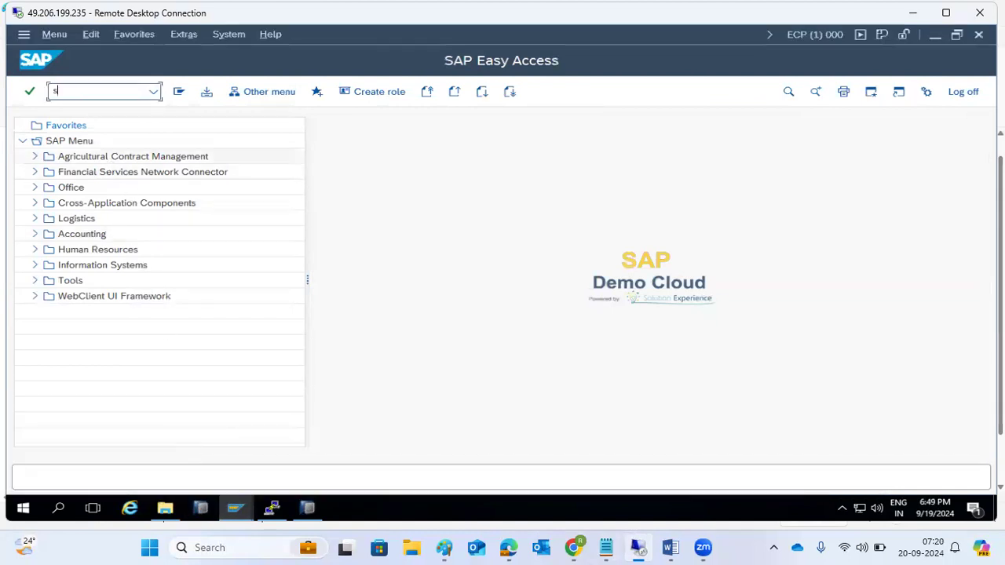
{"action": "key", "text": "Return"}
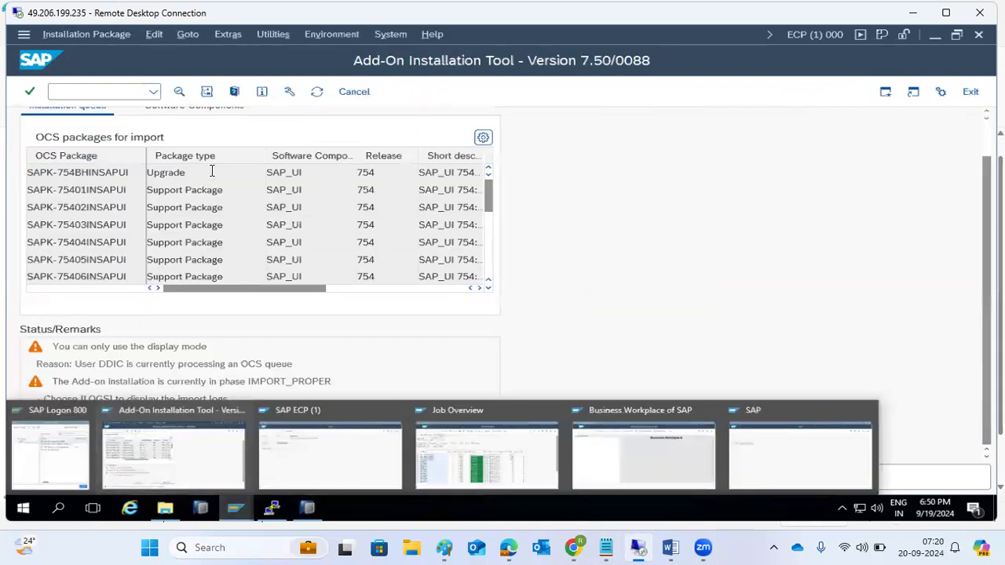
{"action": "left_click", "coordinate": [318, 92]}
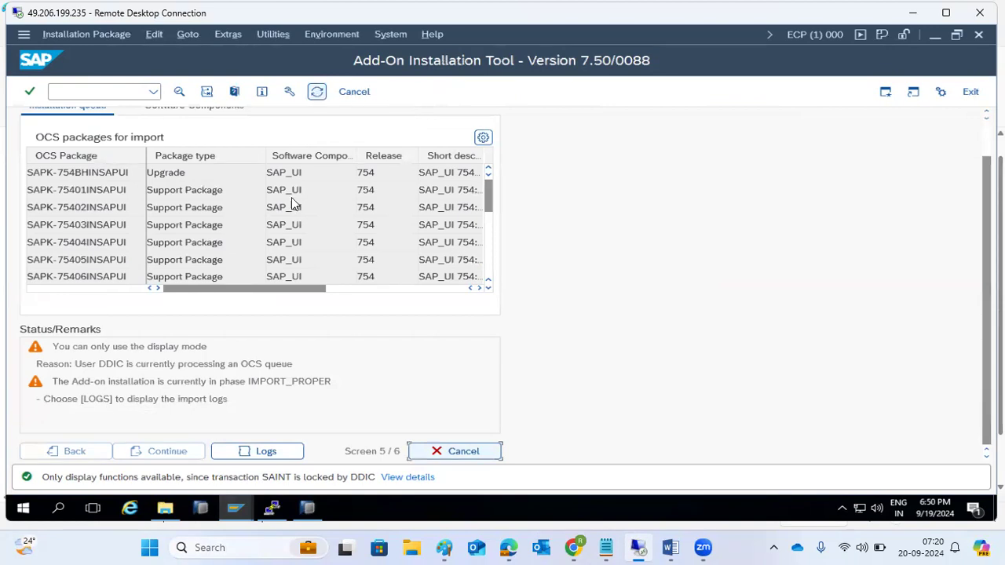
{"action": "mouse_move", "coordinate": [271, 511]}
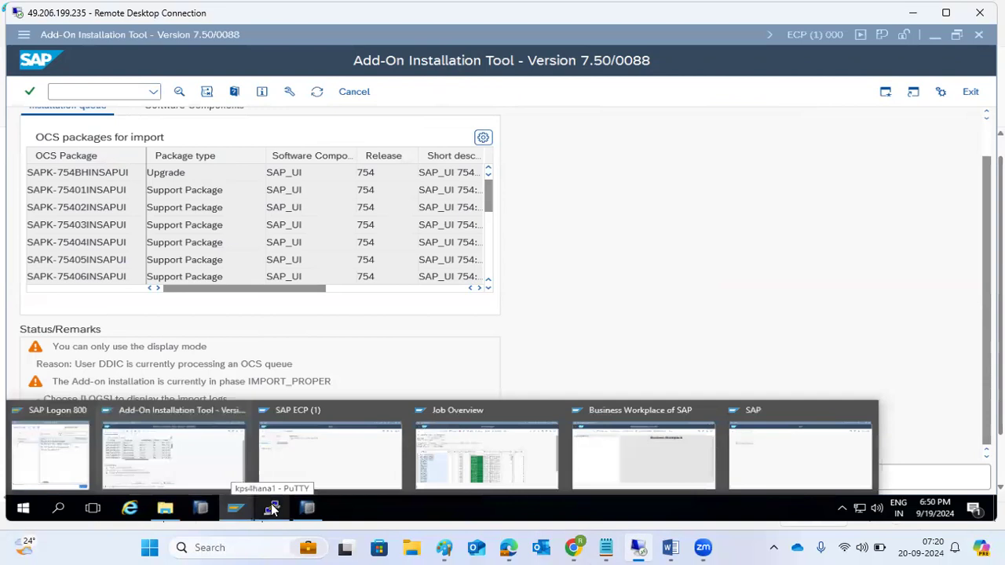
{"action": "left_click", "coordinate": [605, 461]}
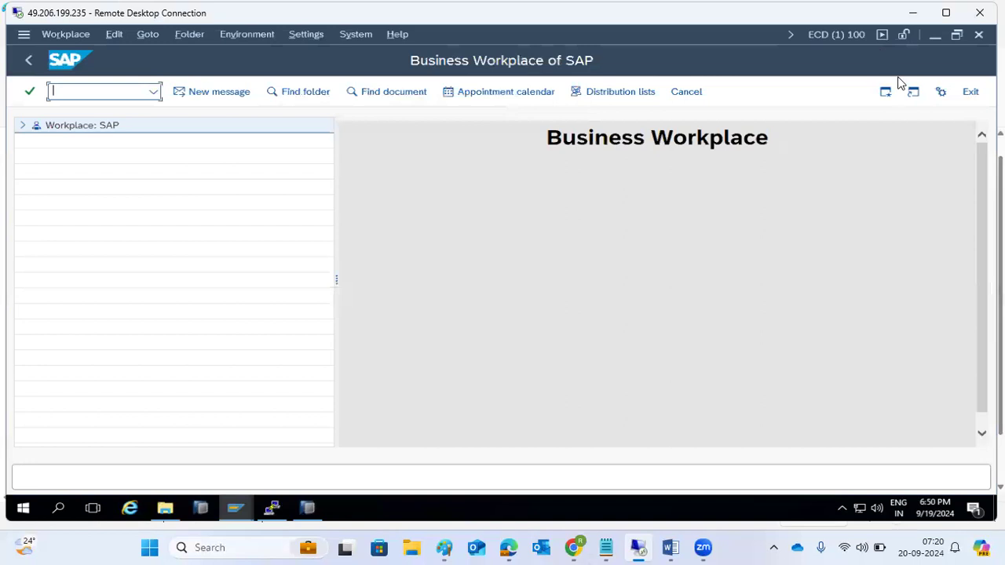
{"action": "left_click", "coordinate": [213, 92]}
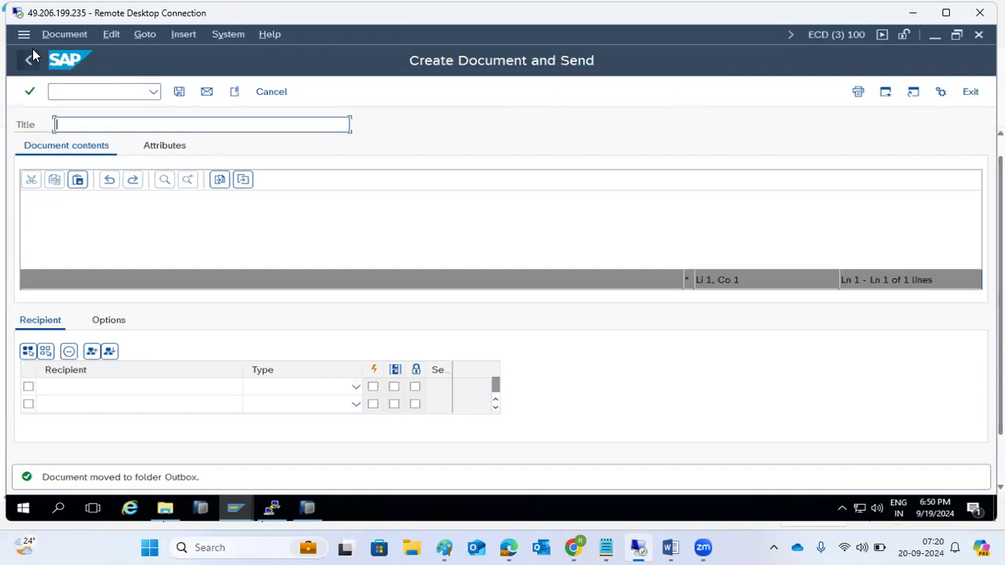
{"action": "left_click", "coordinate": [21, 59]}
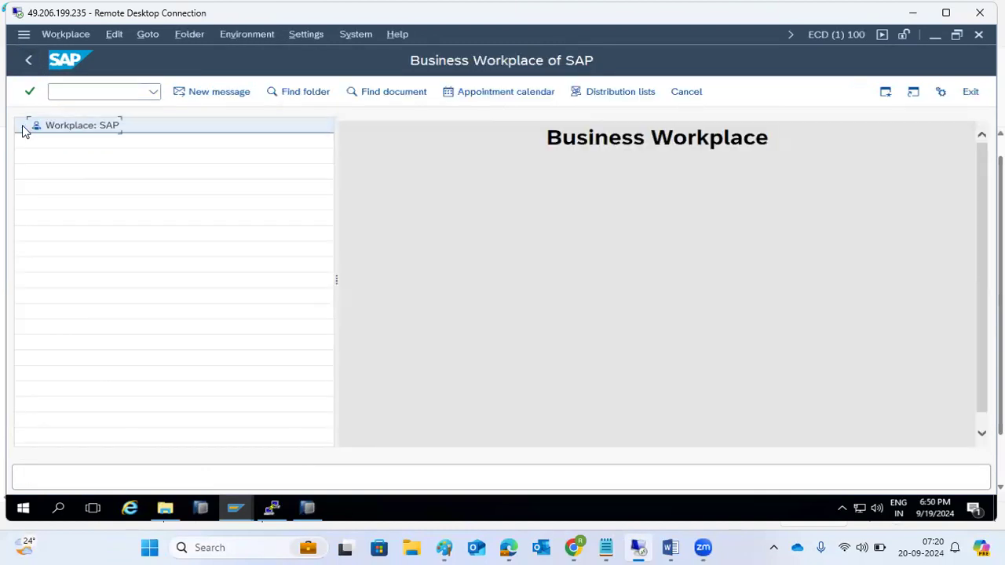
{"action": "left_click", "coordinate": [218, 92]}
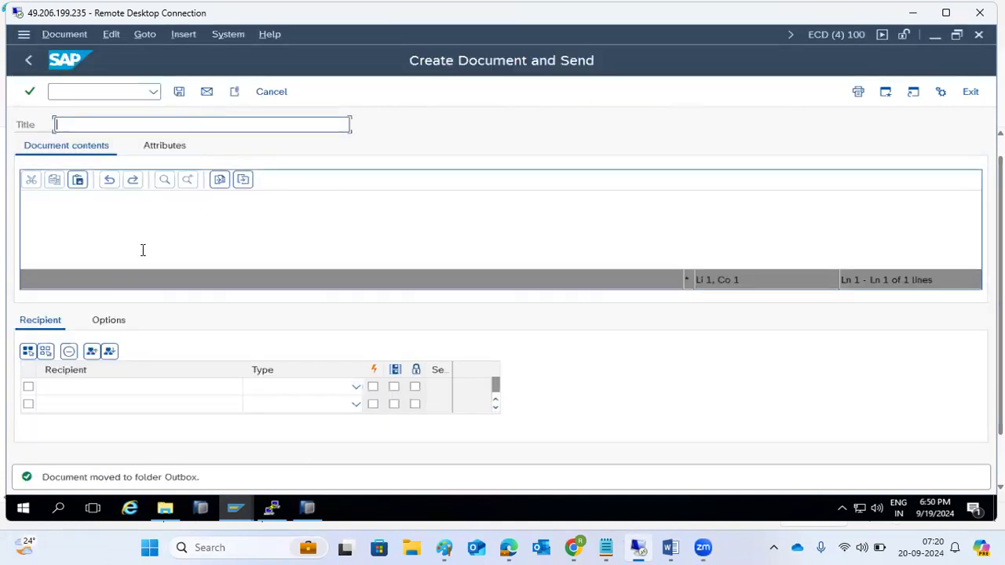
{"action": "type", "text": "T"}
{"action": "key", "text": "BackSpace"}
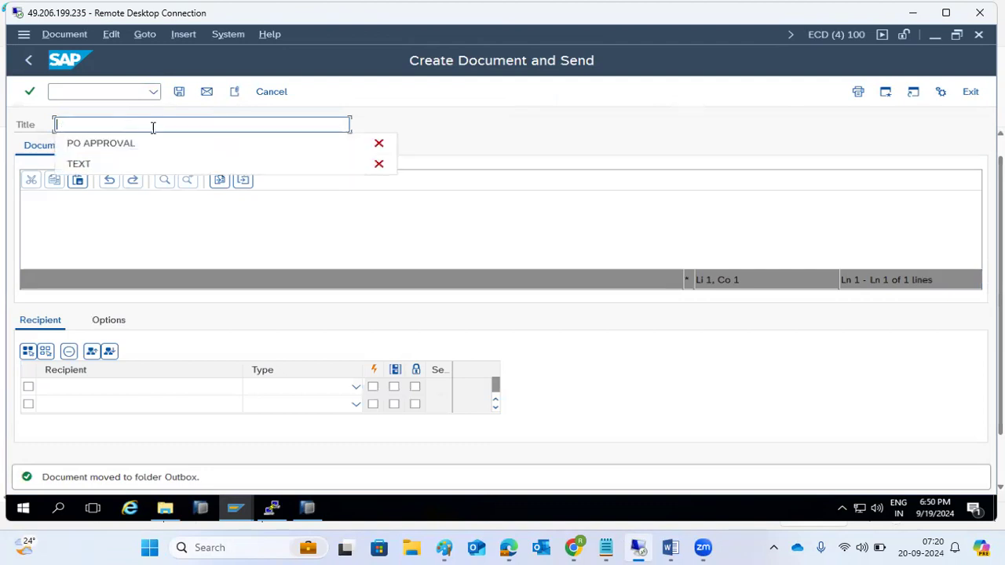
{"action": "left_click", "coordinate": [270, 94]}
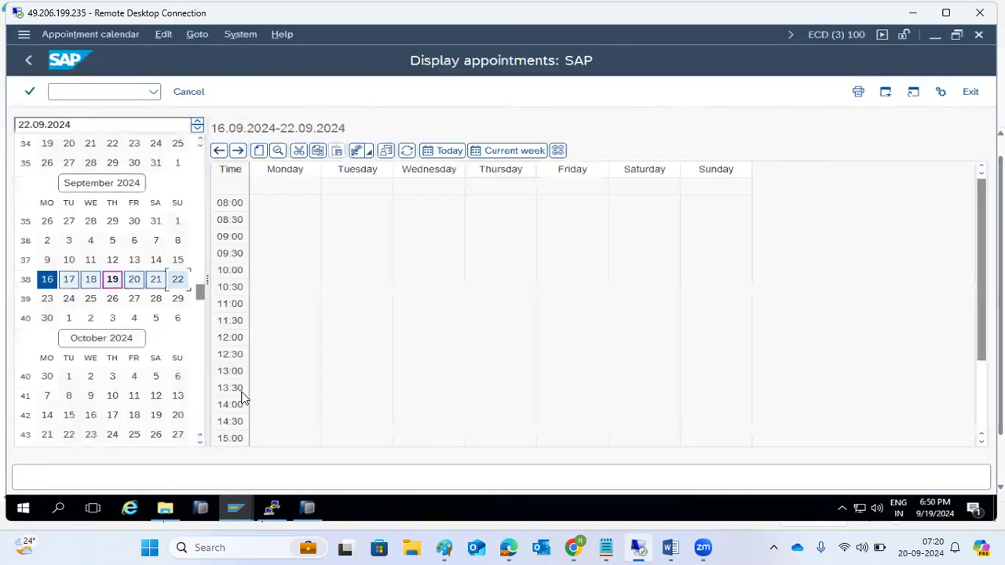
{"action": "left_click", "coordinate": [241, 393]}
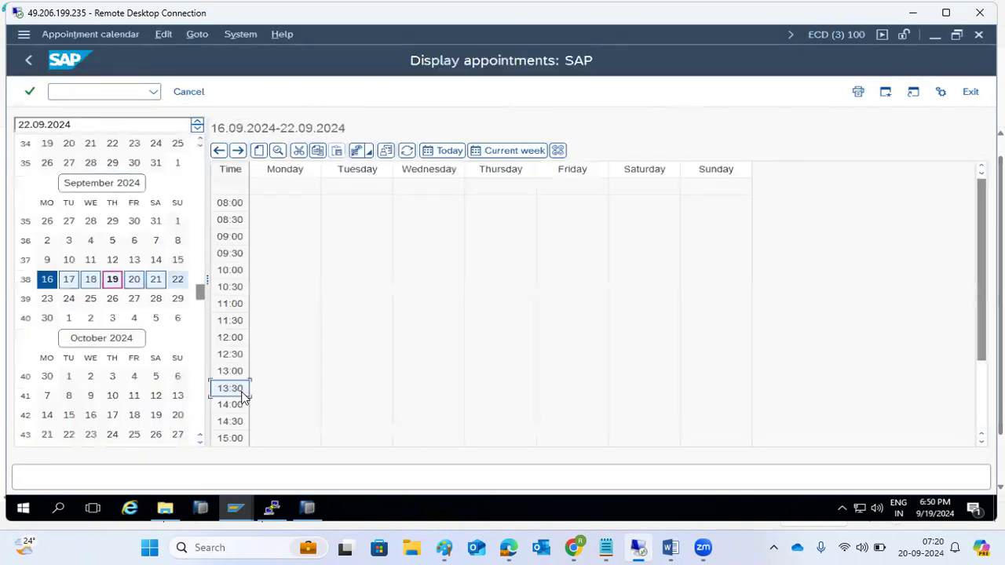
{"action": "left_click", "coordinate": [257, 156]}
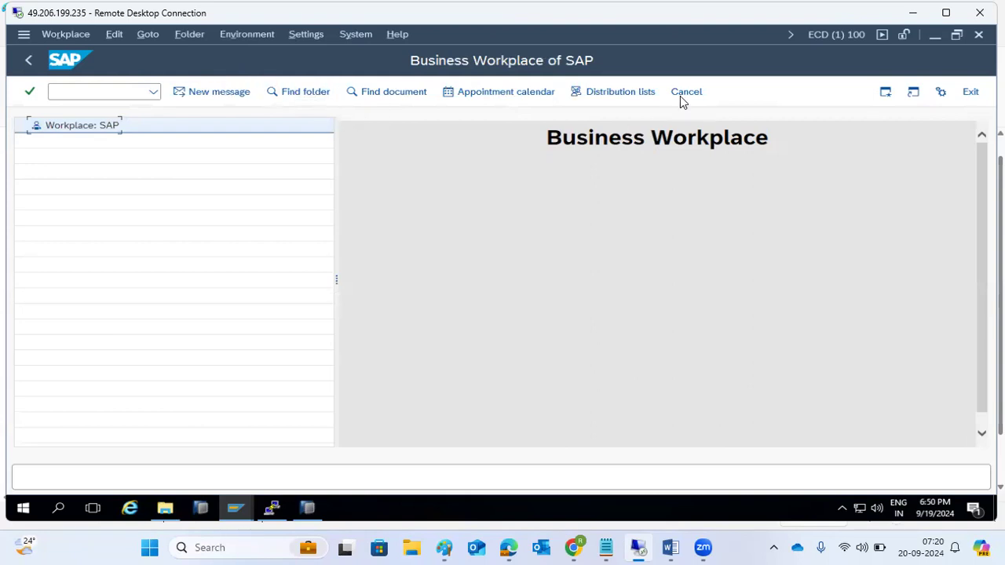
{"action": "left_click", "coordinate": [154, 91]}
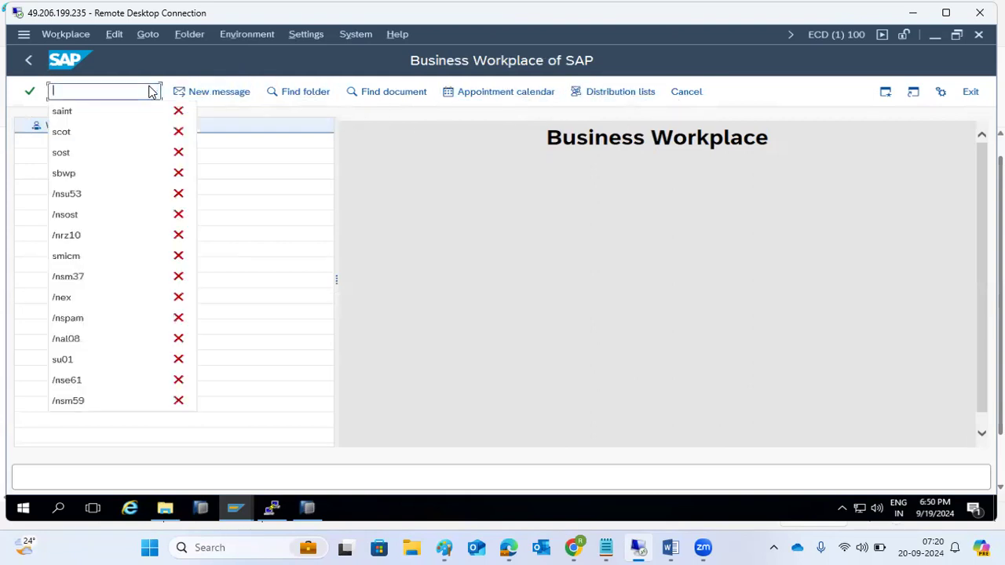
Step: Open SAPconnect administration with /nscot and open the SMTP node's settings
{"action": "left_click", "coordinate": [68, 160]}
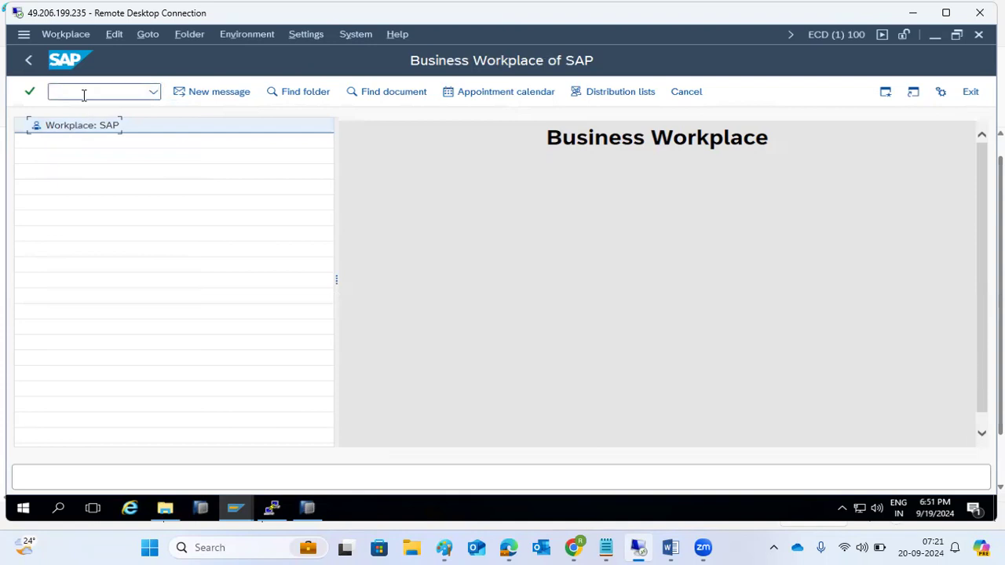
{"action": "type", "text": "/nscot"}
{"action": "key", "text": "Return"}
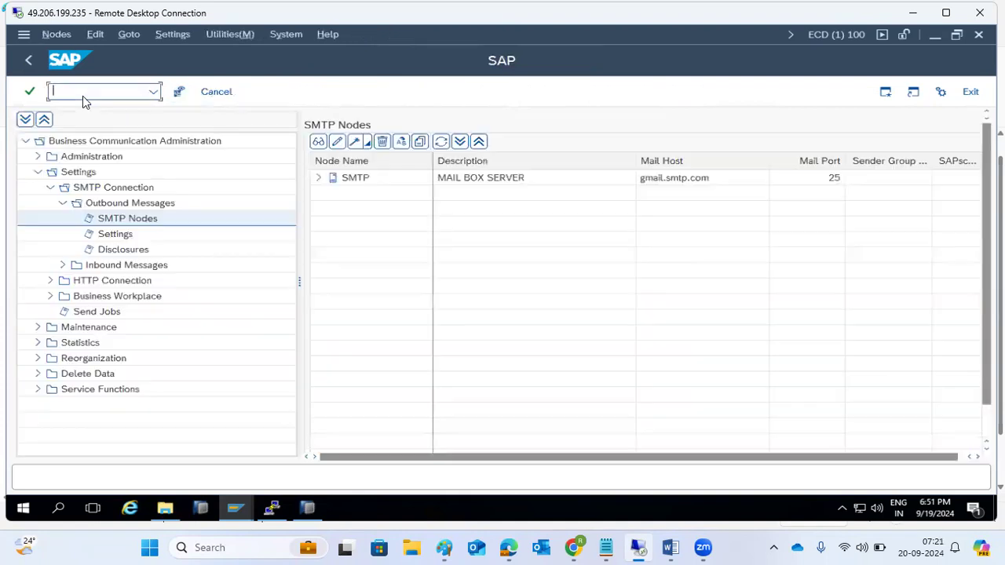
{"action": "double_click", "coordinate": [477, 181]}
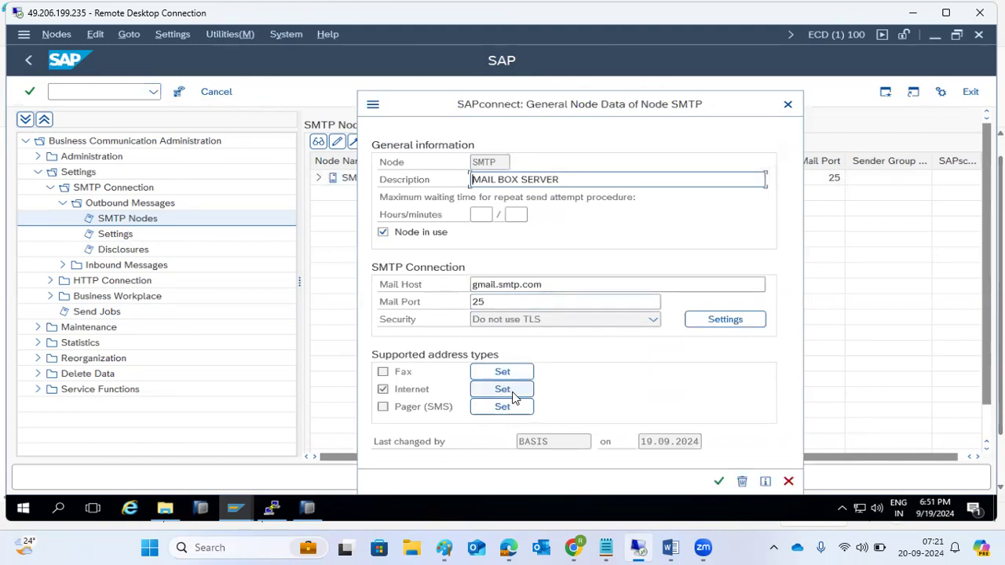
Step: Check the Internet address settings and mail host, close the node unsaved, and go back
{"action": "left_click", "coordinate": [512, 392]}
{"action": "left_click", "coordinate": [441, 245]}
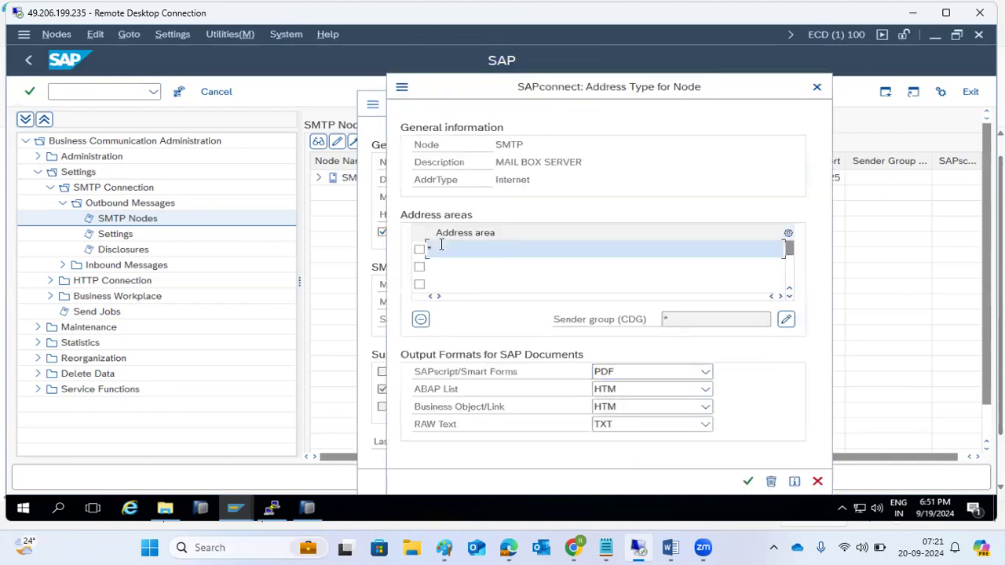
{"action": "left_click", "coordinate": [817, 483]}
{"action": "left_click_drag", "start_coordinate": [542, 284], "coordinate": [443, 282]}
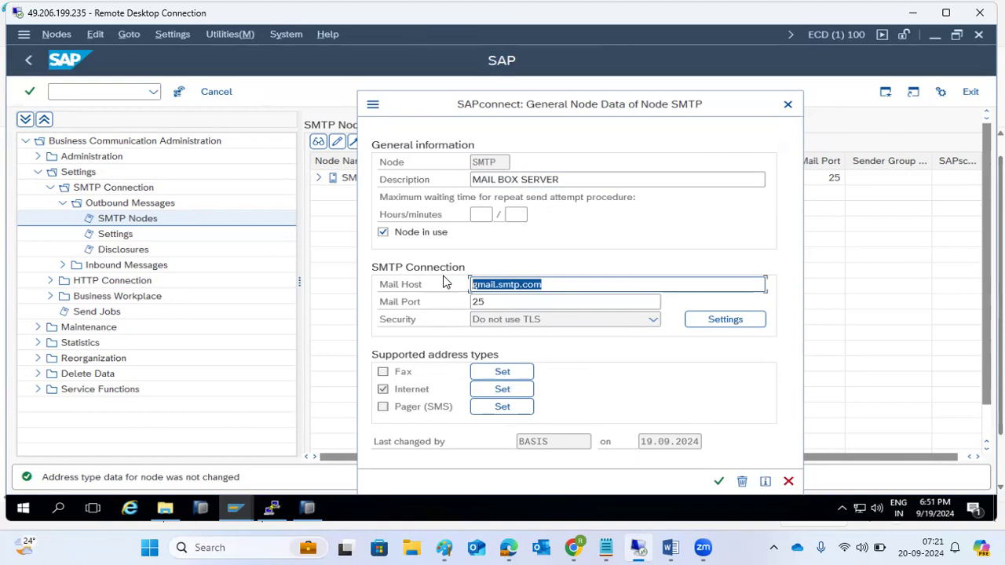
{"action": "left_click", "coordinate": [503, 390]}
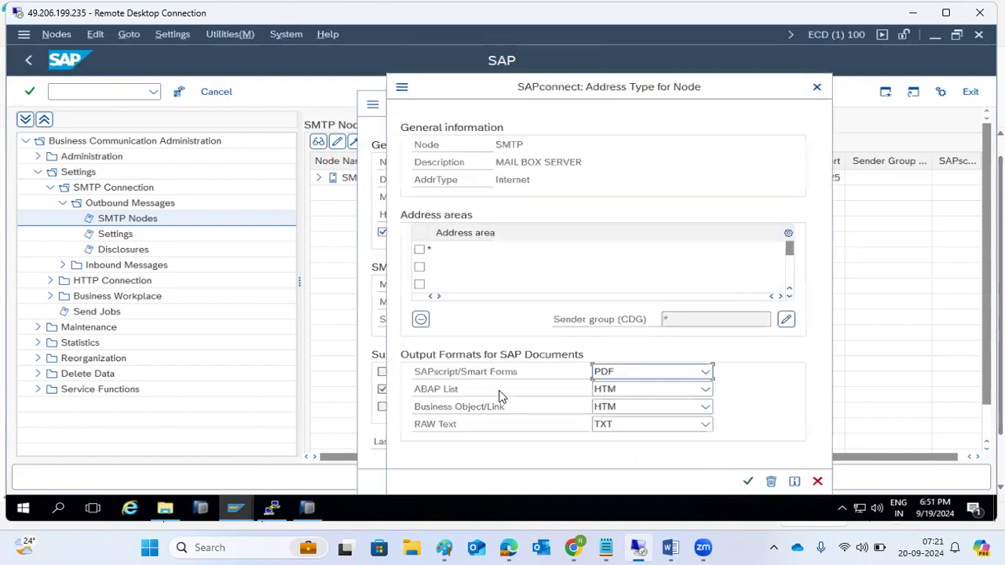
{"action": "left_click", "coordinate": [815, 93]}
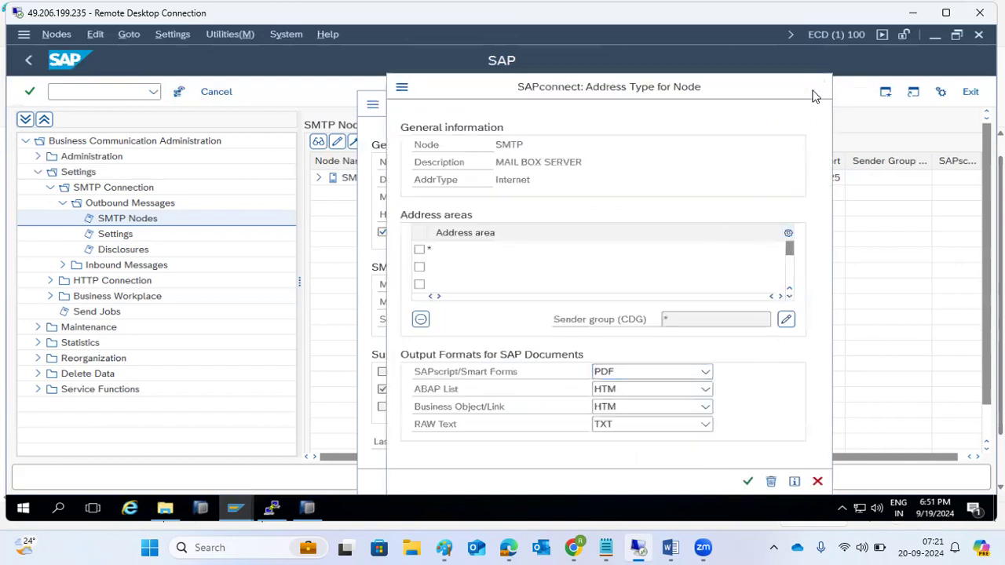
{"action": "left_click", "coordinate": [790, 483]}
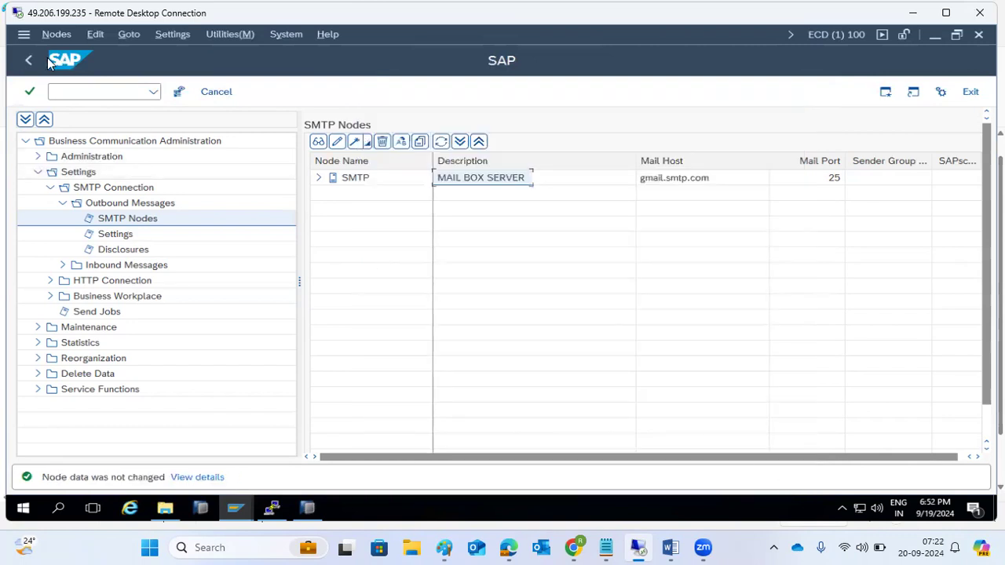
{"action": "left_click", "coordinate": [28, 60]}
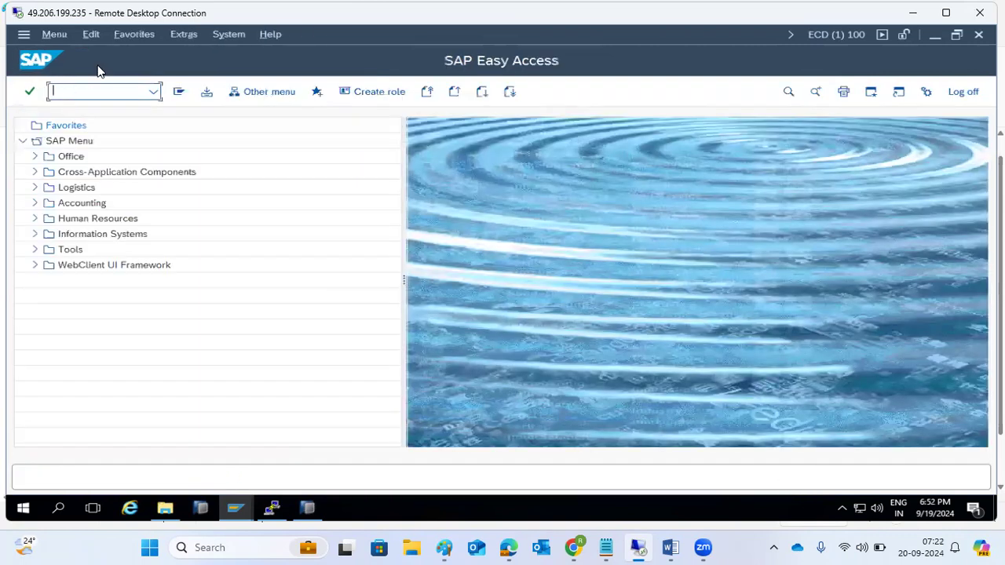
Step: Add the line '--inbound mails - SOIN' below the SOST note in Paint, then return to SAP
{"action": "left_click", "coordinate": [444, 548]}
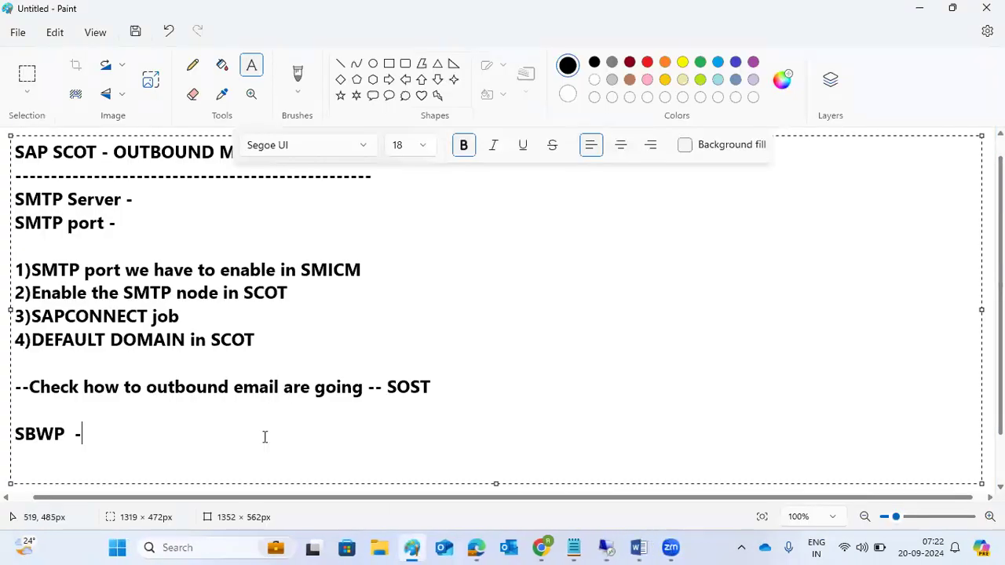
{"action": "left_click_drag", "start_coordinate": [56, 436], "coordinate": [14, 434]}
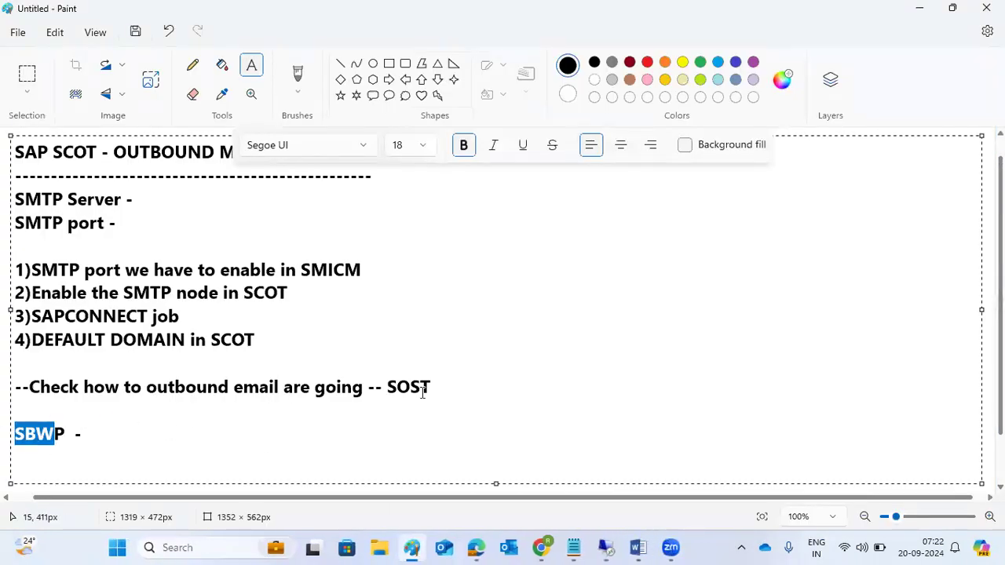
{"action": "left_click", "coordinate": [506, 382]}
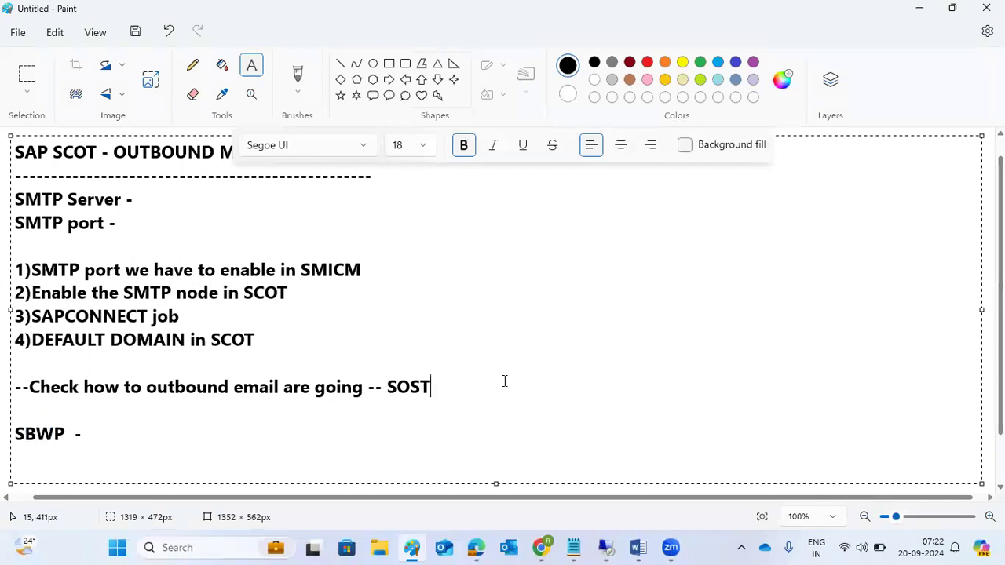
{"action": "key", "text": "Return"}
{"action": "type", "text": "--"}
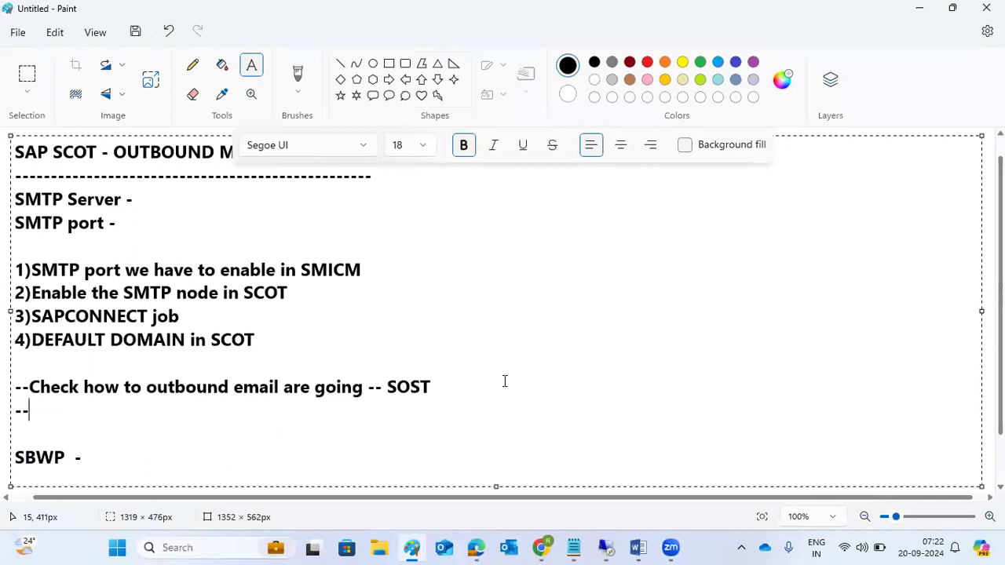
{"action": "type", "text": "CHeck how t"}
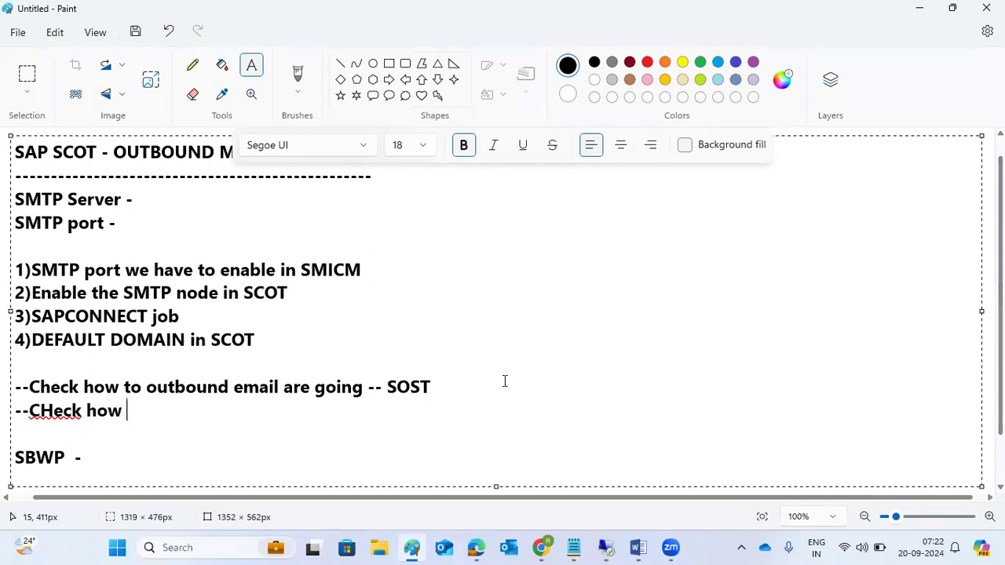
{"action": "key", "text": "BackSpace"}
{"action": "key", "text": "BackSpace"}
{"action": "key", "text": "BackSpace"}
{"action": "key", "text": "BackSpace"}
{"action": "key", "text": "BackSpace"}
{"action": "key", "text": "BackSpace"}
{"action": "key", "text": "BackSpace"}
{"action": "key", "text": "BackSpace"}
{"action": "key", "text": "BackSpace"}
{"action": "key", "text": "BackSpace"}
{"action": "key", "text": "BackSpace"}
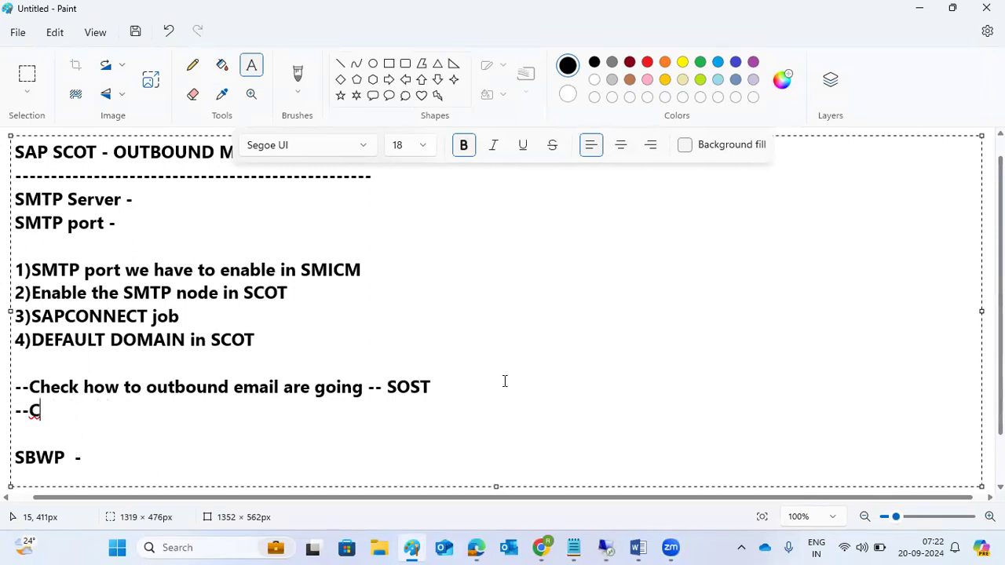
{"action": "type", "text": "inboun"}
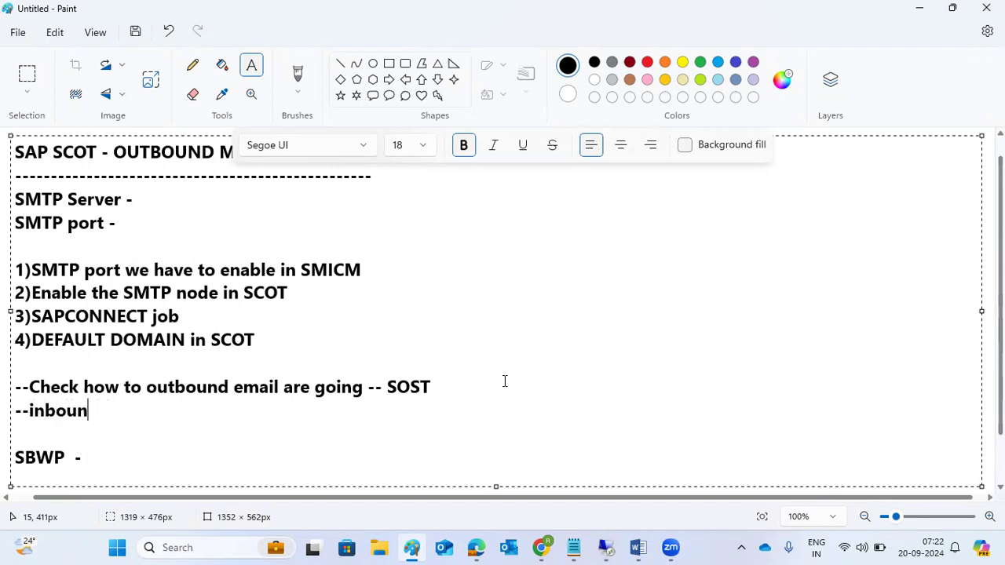
{"action": "type", "text": "d mails "}
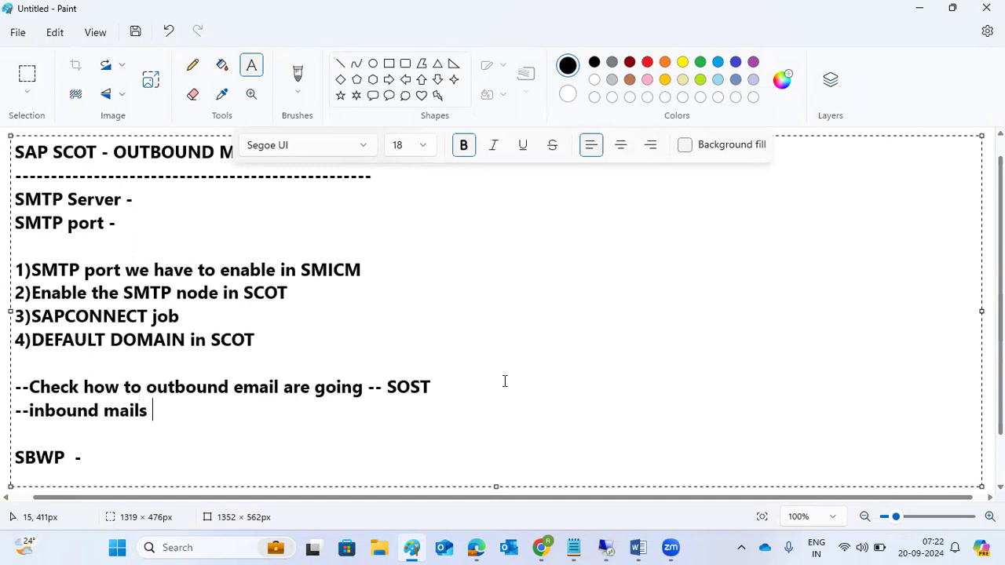
{"action": "type", "text": "- SOIN"}
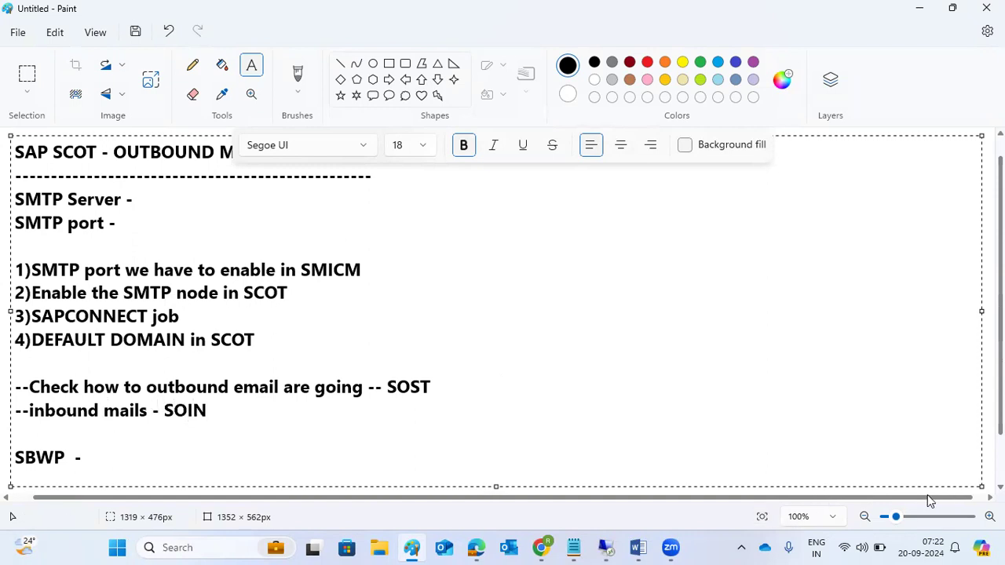
{"action": "mouse_move", "coordinate": [616, 547]}
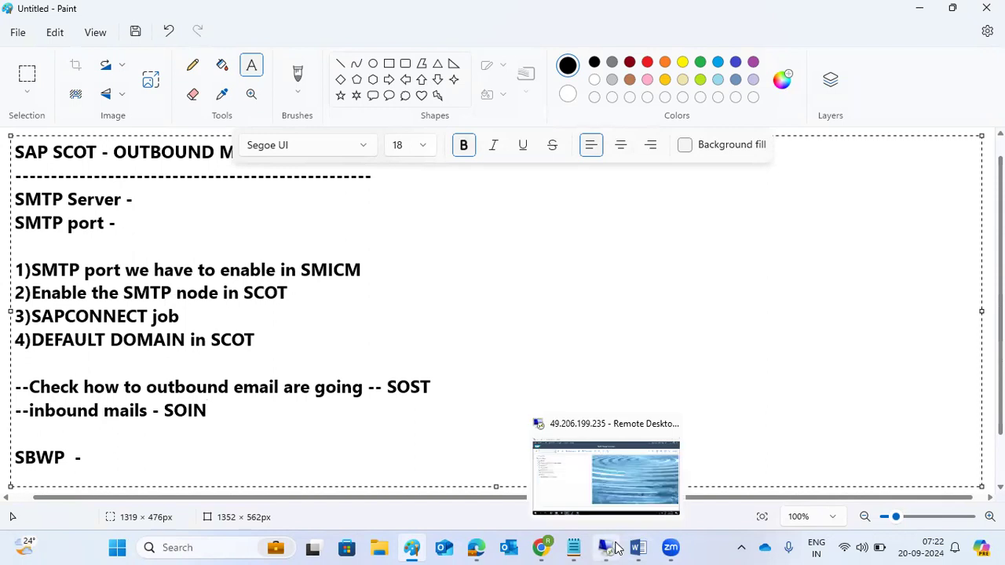
{"action": "left_click", "coordinate": [633, 464]}
{"action": "type", "text": "soin"}
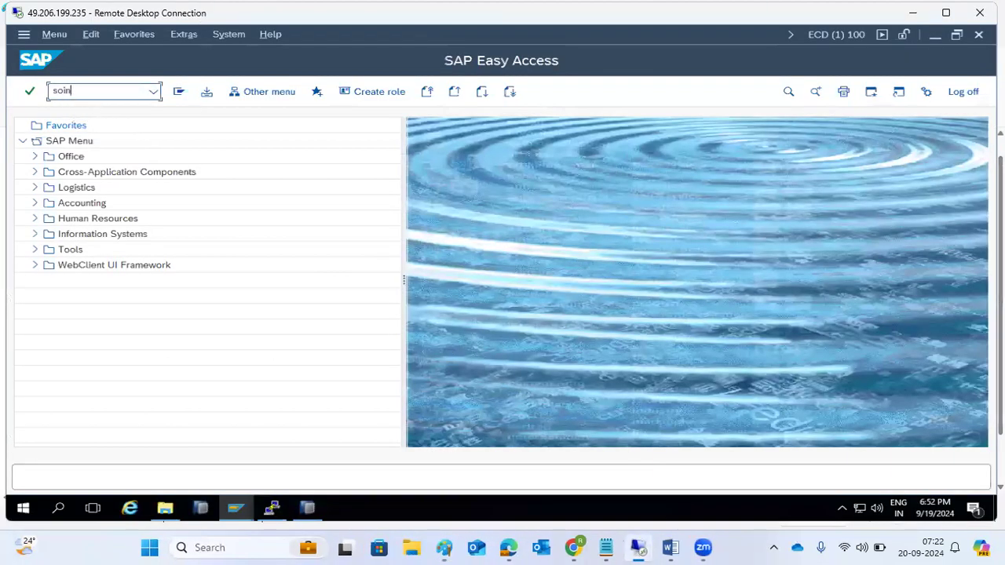
{"action": "key", "text": "Return"}
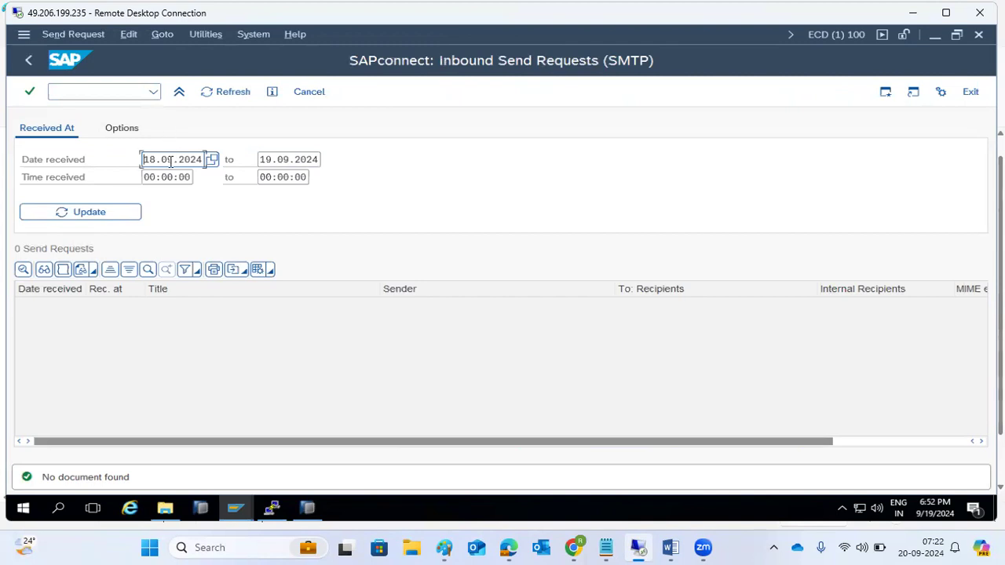
{"action": "key", "text": "shift+End"}
{"action": "key", "text": "Delete"}
{"action": "key", "text": "Tab"}
{"action": "key", "text": "shift+End"}
{"action": "key", "text": "Delete"}
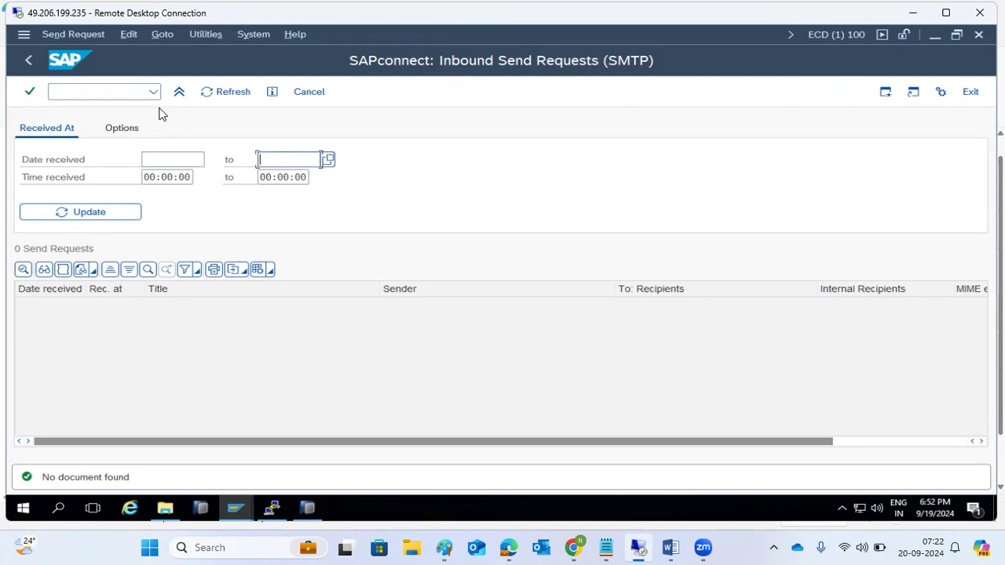
{"action": "left_click", "coordinate": [137, 130]}
{"action": "left_click", "coordinate": [103, 213]}
{"action": "left_click", "coordinate": [91, 90]}
{"action": "type", "text": "/nsost"}
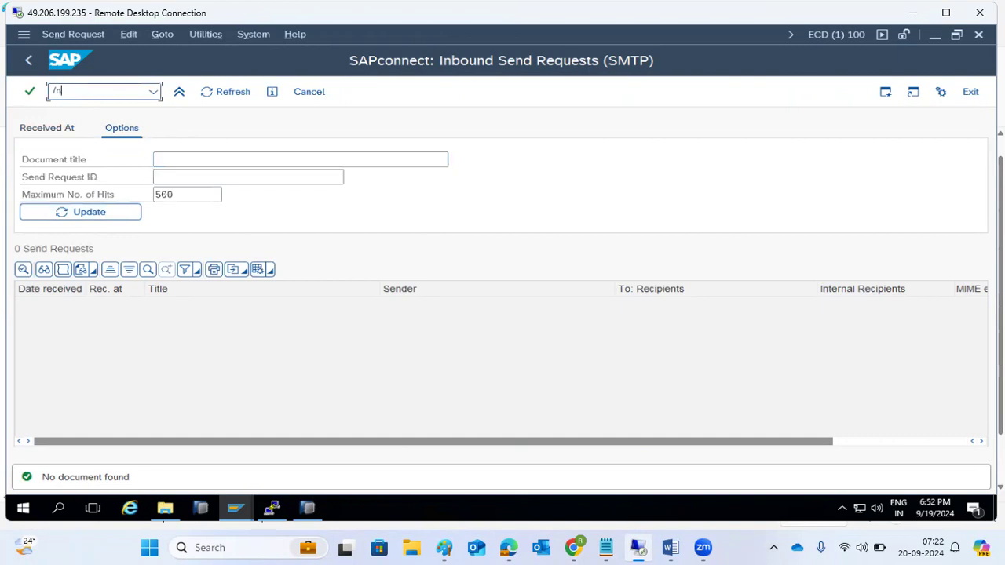
{"action": "key", "text": "Return"}
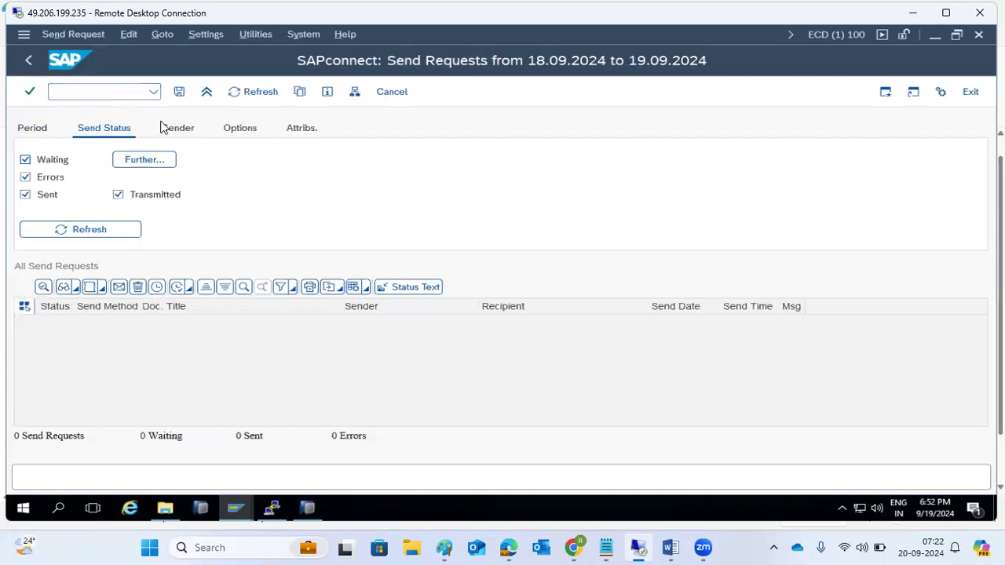
{"action": "left_click", "coordinate": [116, 226]}
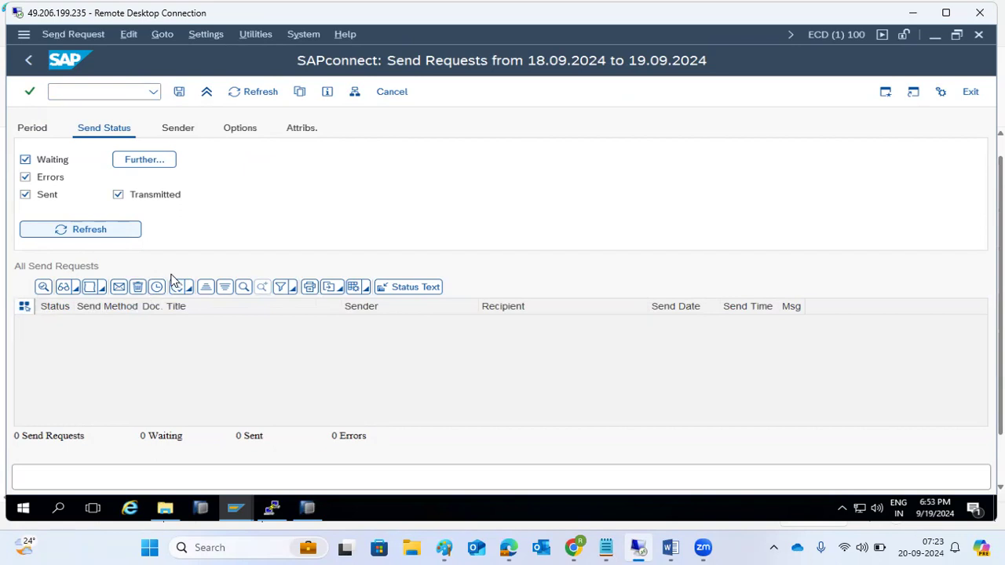
{"action": "left_click", "coordinate": [26, 63]}
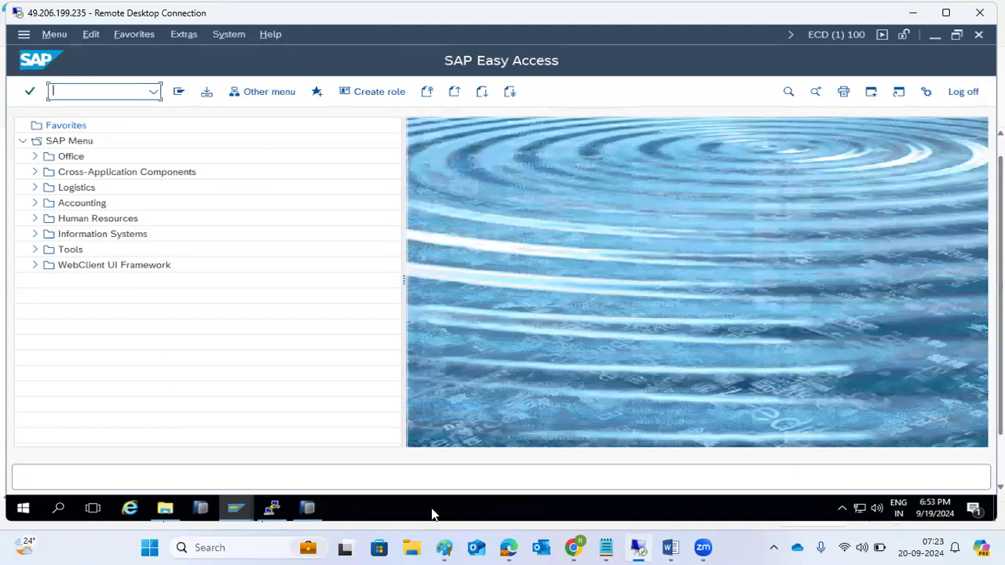
{"action": "left_click", "coordinate": [445, 548]}
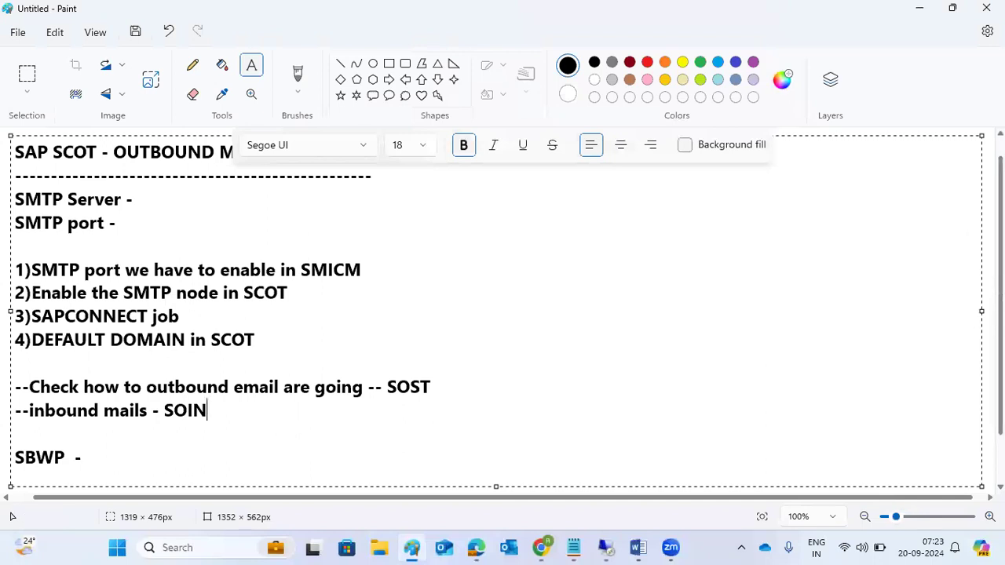
Step: Write 'SWU3 - workflow activation' in a new text box on the right of the Paint canvas
{"action": "left_click", "coordinate": [988, 238]}
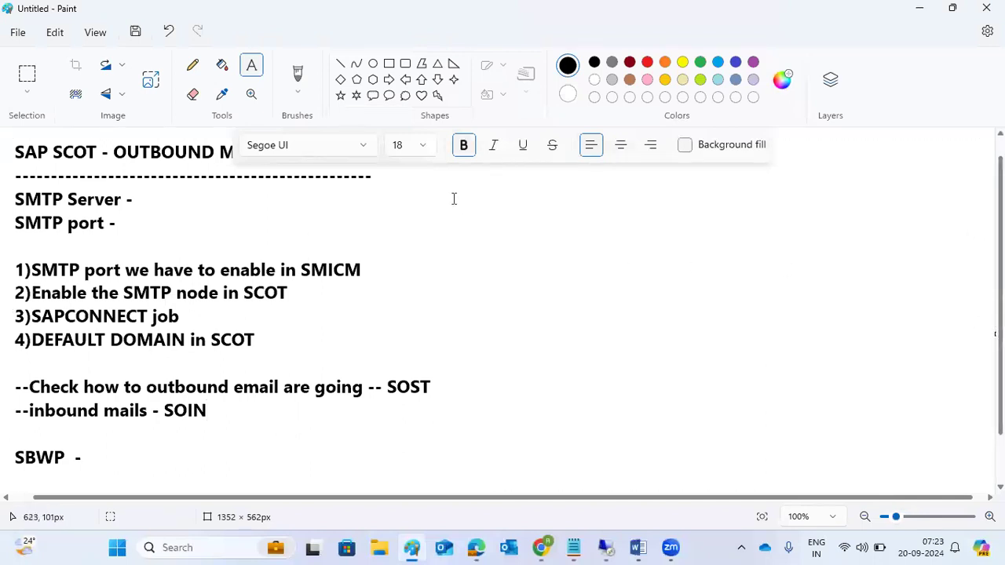
{"action": "left_click_drag", "start_coordinate": [433, 182], "coordinate": [981, 476]}
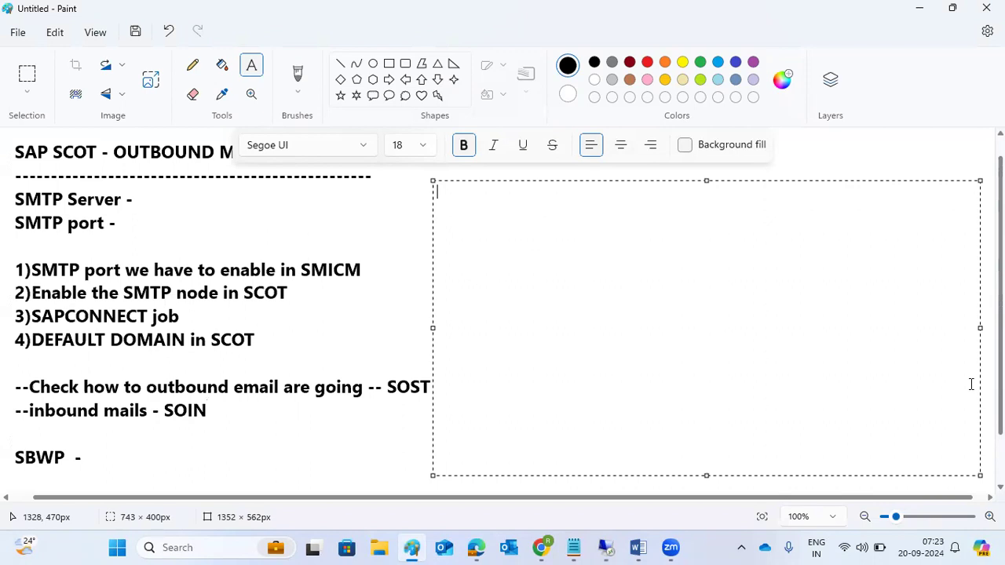
{"action": "type", "text": "SWU"}
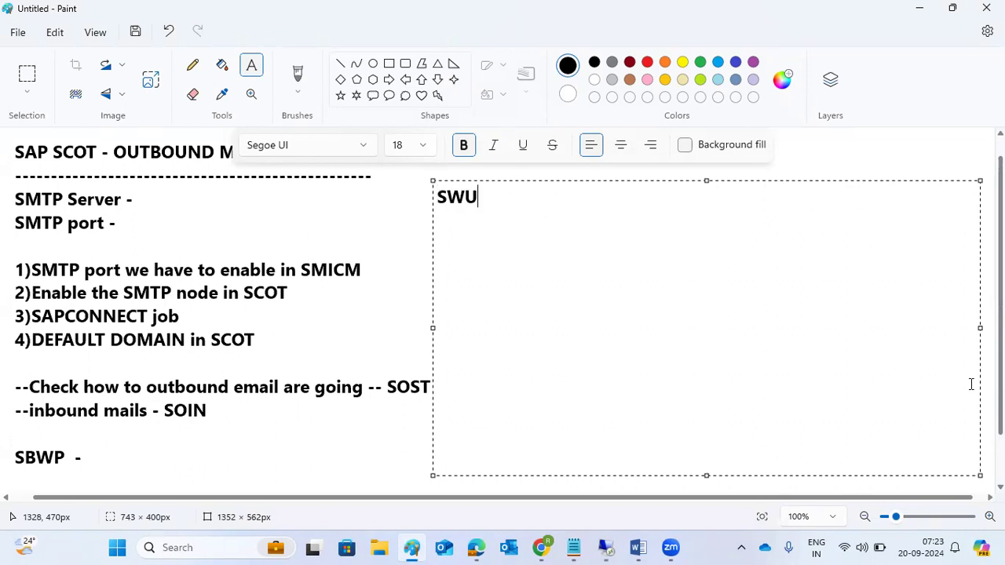
{"action": "type", "text": "3 - workfl"}
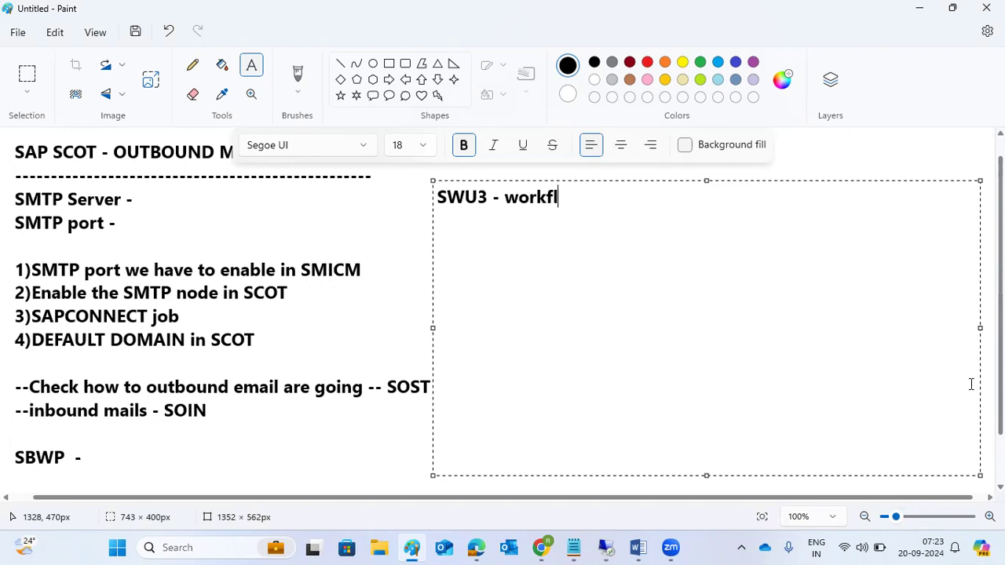
{"action": "type", "text": "ow activation"}
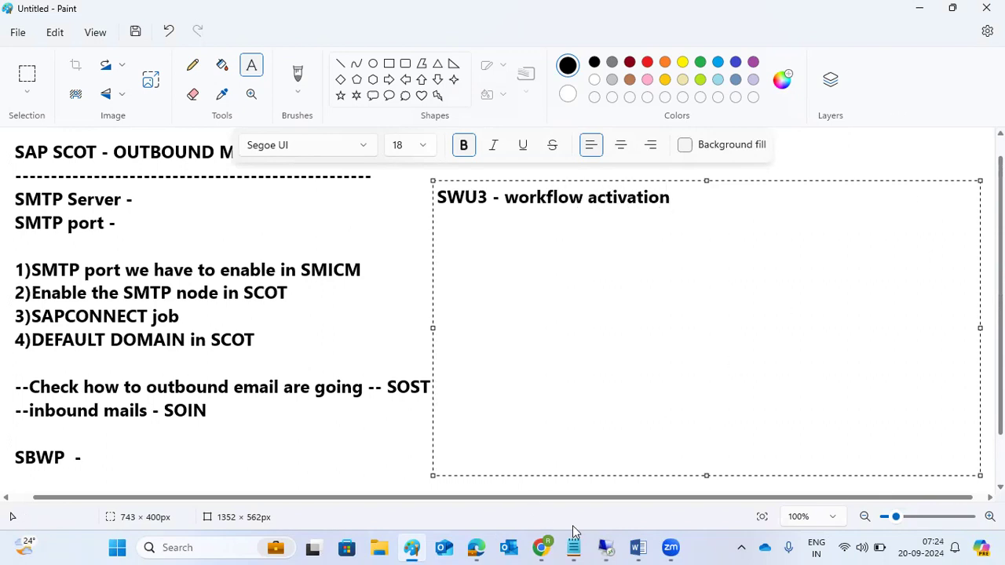
{"action": "left_click", "coordinate": [606, 547]}
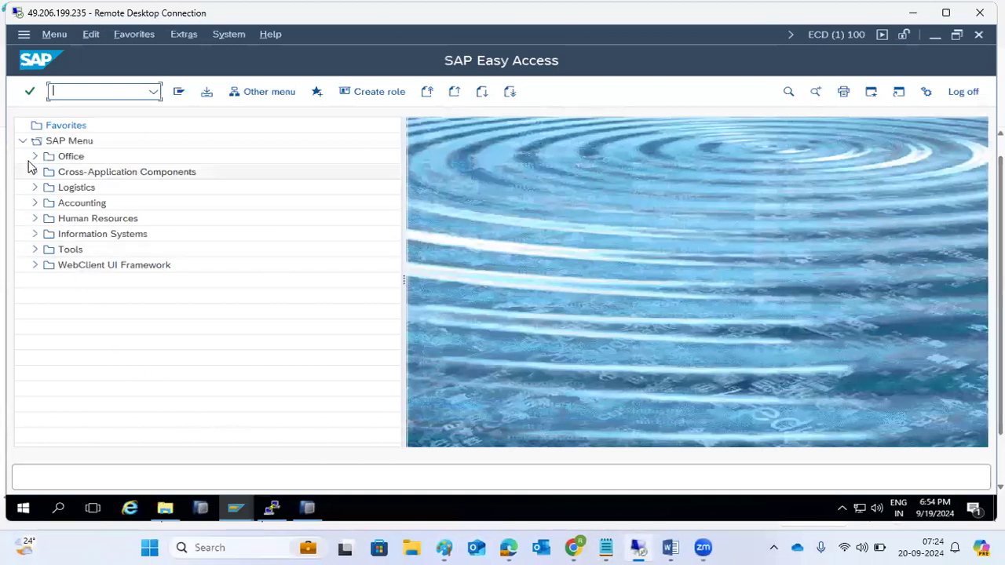
{"action": "type", "text": "swu3"}
{"action": "key", "text": "Return"}
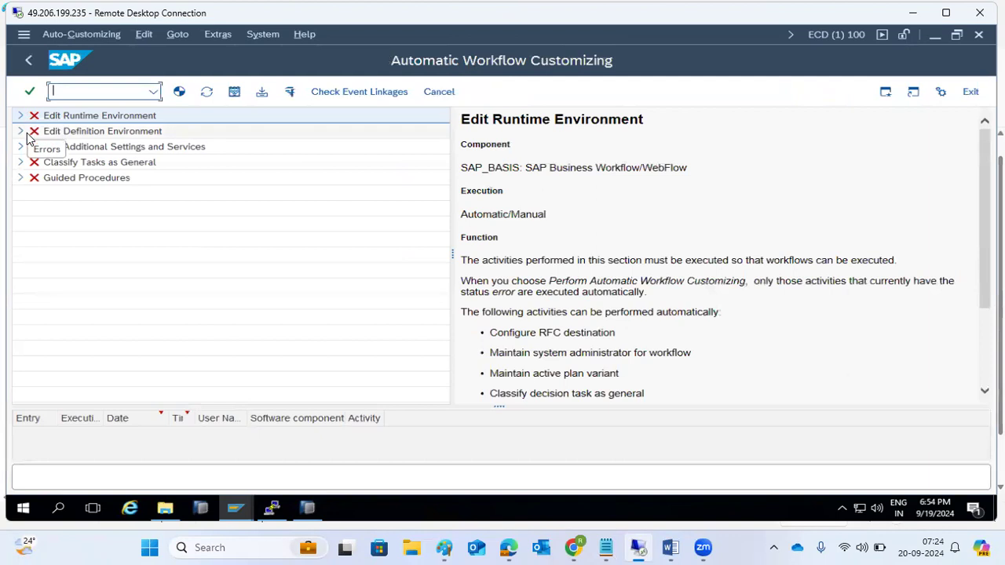
{"action": "left_click", "coordinate": [21, 115]}
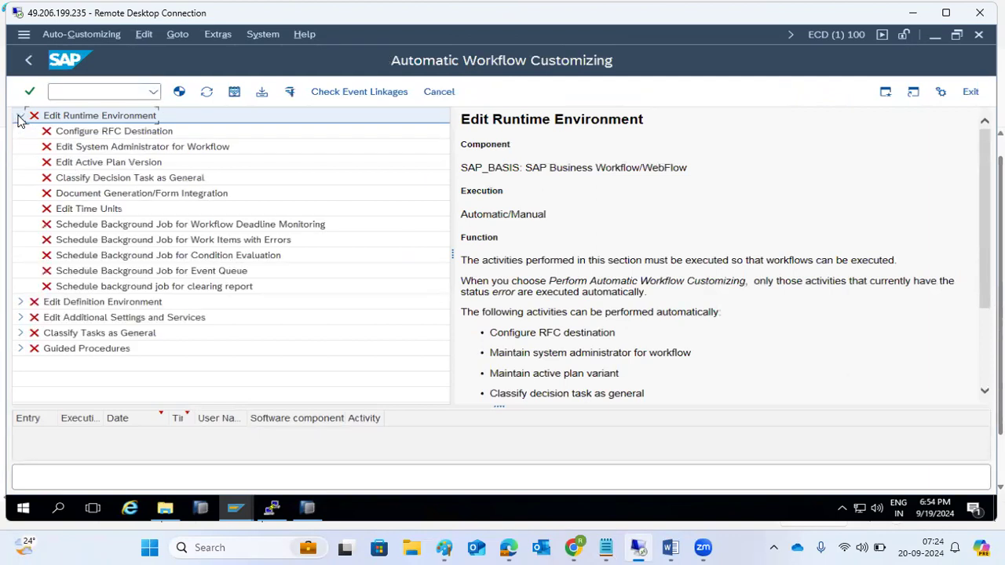
{"action": "right_click", "coordinate": [67, 116]}
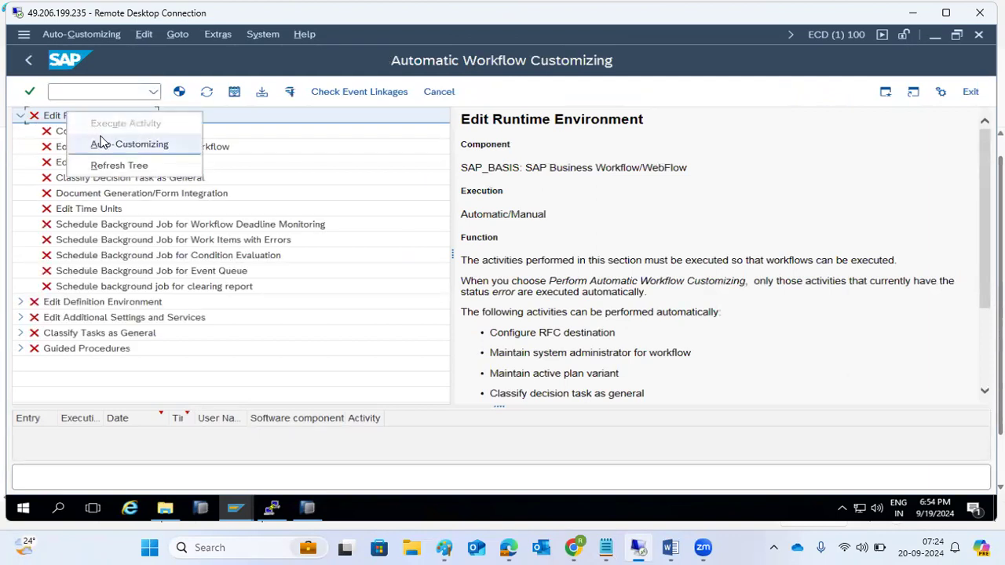
{"action": "left_click", "coordinate": [56, 118]}
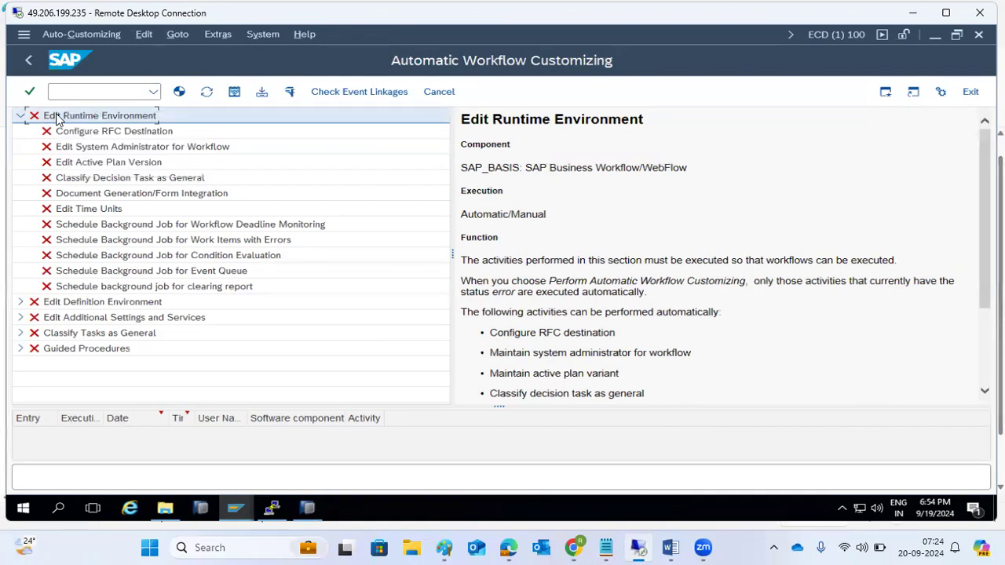
{"action": "right_click", "coordinate": [56, 116]}
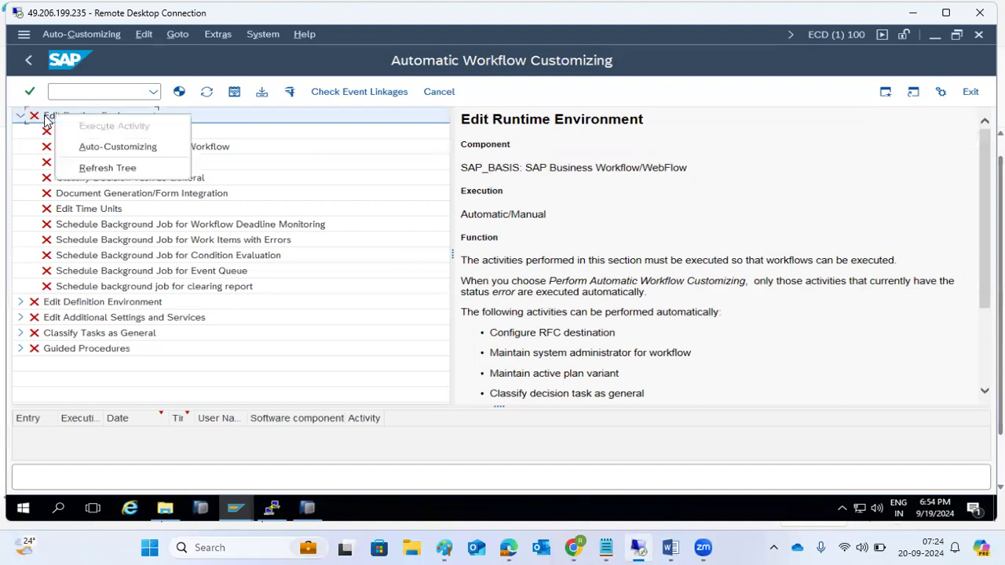
{"action": "left_click", "coordinate": [100, 148]}
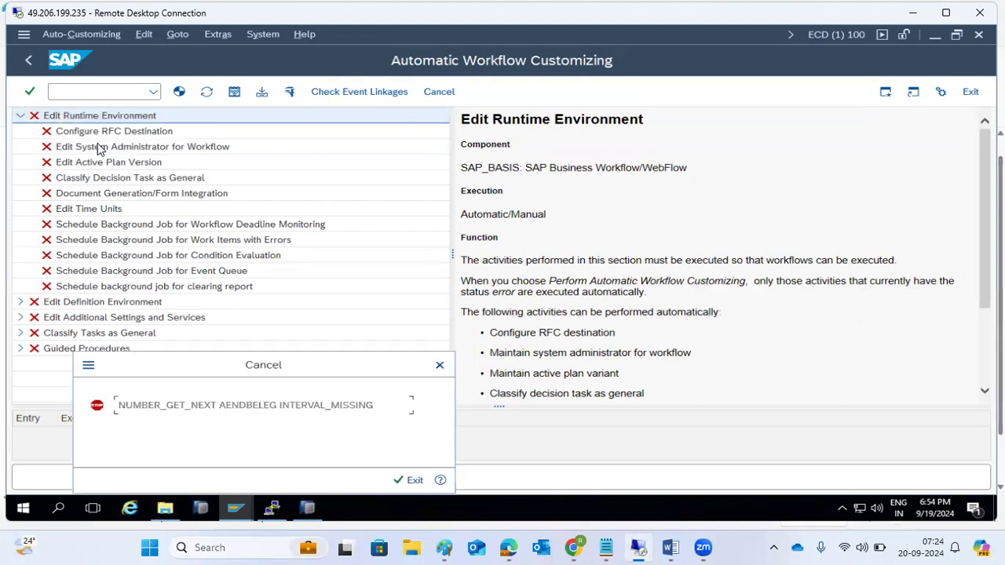
{"action": "left_click", "coordinate": [415, 480]}
{"action": "mouse_move", "coordinate": [245, 498]}
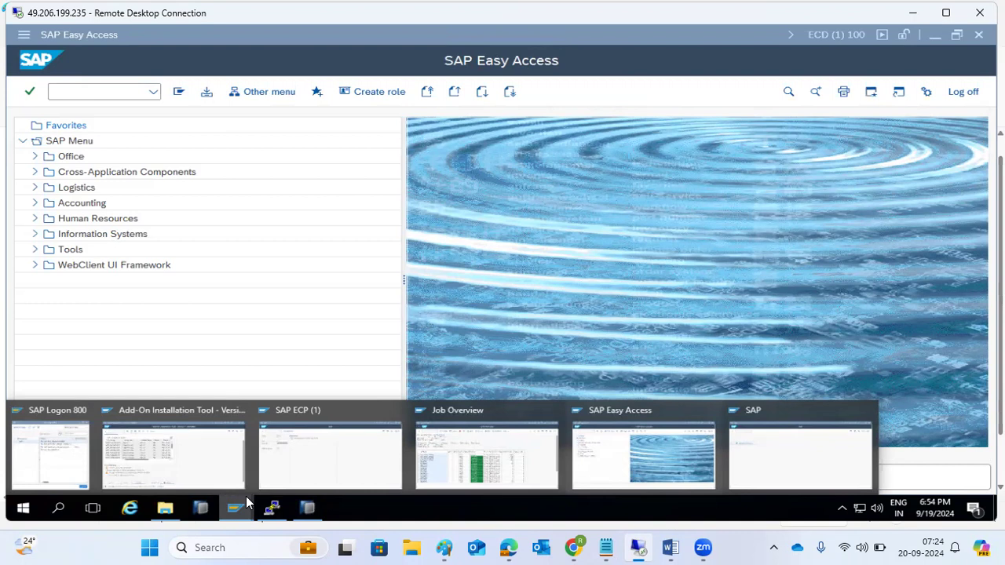
Step: In the Job Overview session, enter transaction /nsm37 from the command field
{"action": "left_click", "coordinate": [444, 448]}
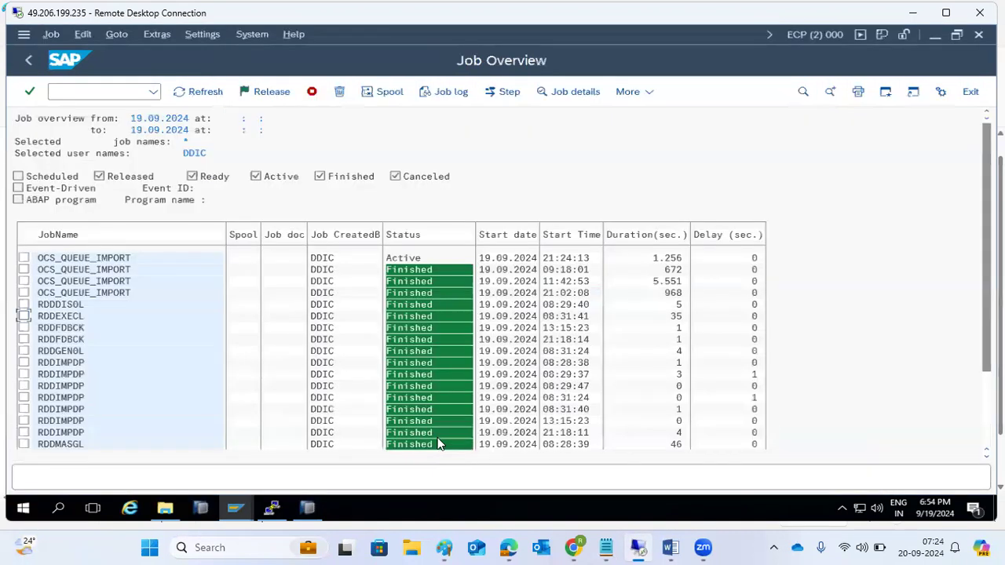
{"action": "left_click", "coordinate": [30, 62]}
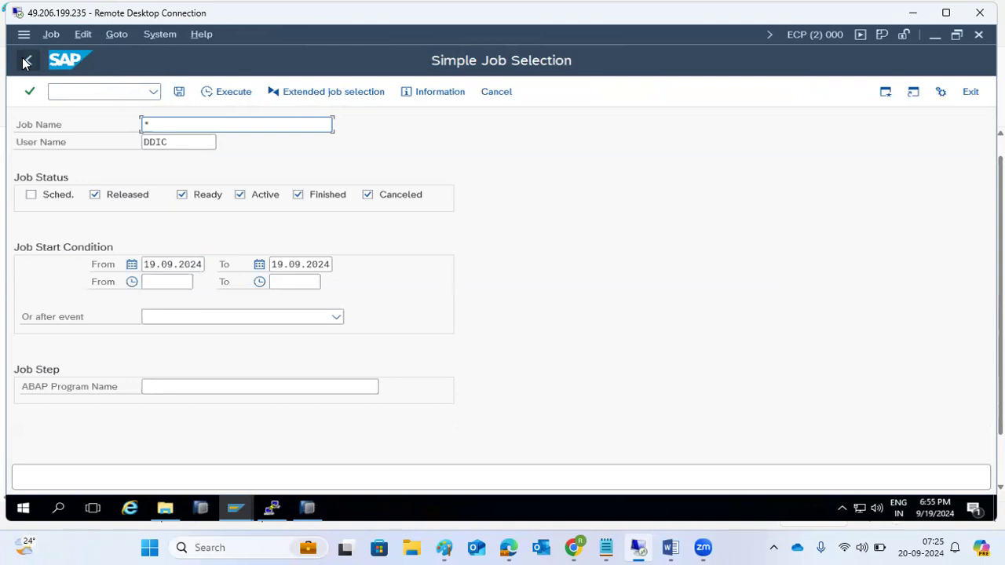
{"action": "left_click", "coordinate": [66, 92]}
{"action": "type", "text": "/nsm37"}
{"action": "key", "text": "Return"}
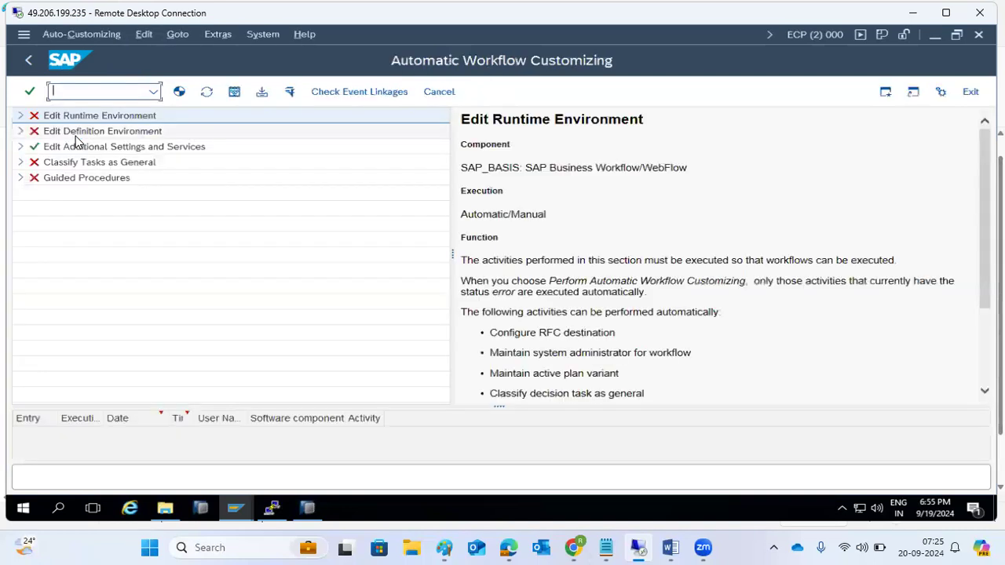
Step: Expand Edit Runtime Environment and run Auto-Customizing on it
{"action": "left_click", "coordinate": [21, 117]}
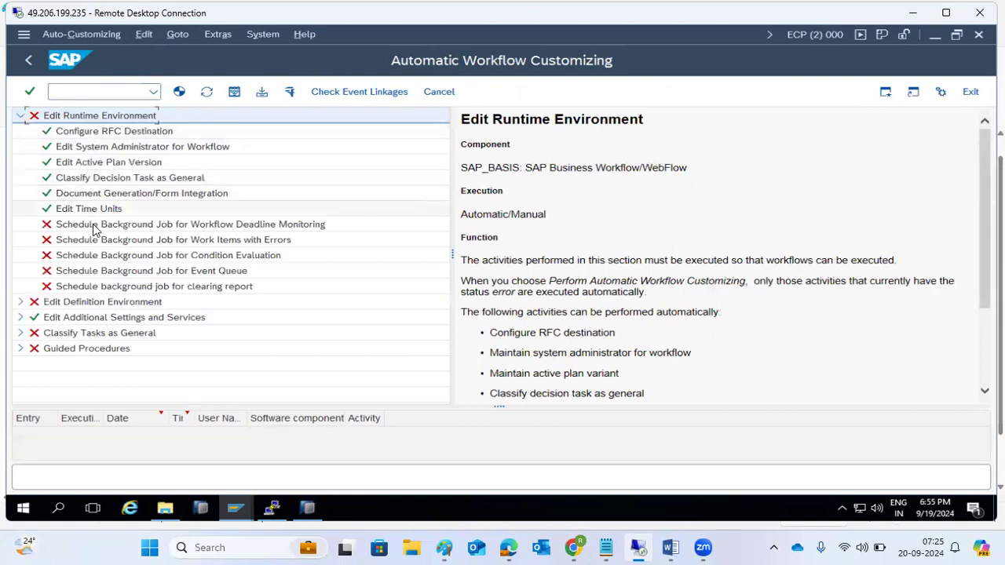
{"action": "right_click", "coordinate": [95, 119]}
{"action": "left_click", "coordinate": [131, 147]}
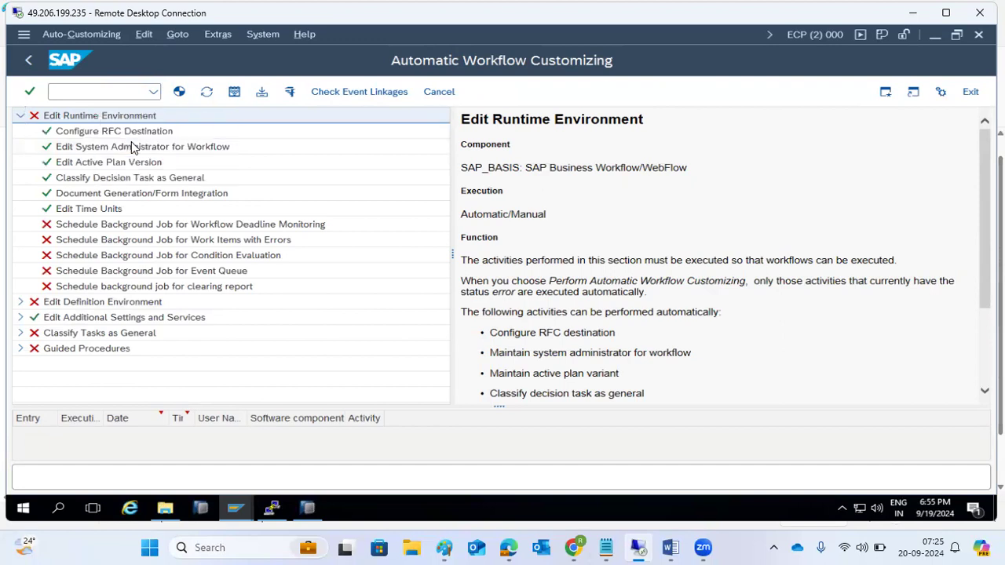
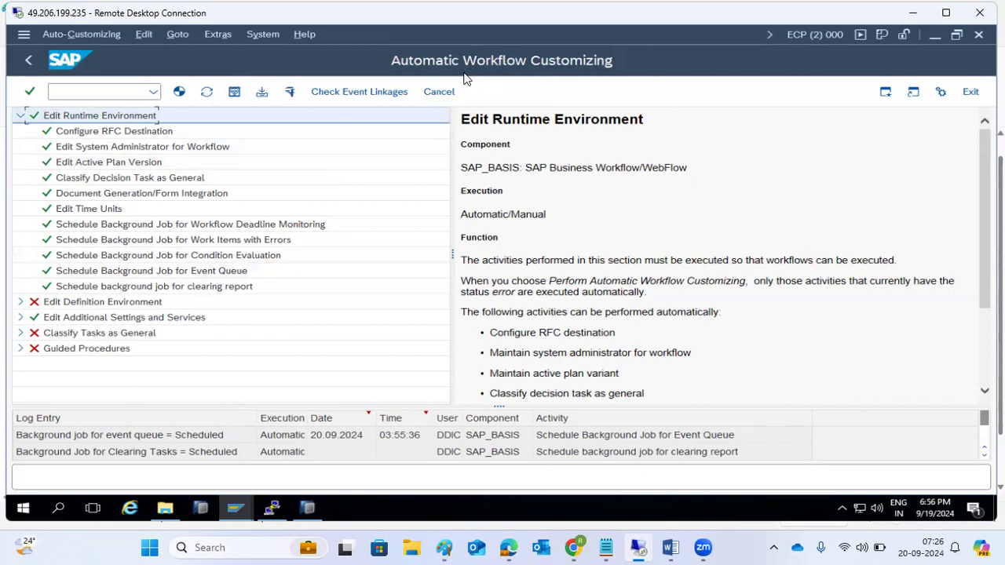
Step: Exit SWU3 Automatic Workflow Customizing to the SAP Easy Access menu, then bring up the Paint notes
{"action": "left_click", "coordinate": [148, 92]}
{"action": "left_click", "coordinate": [155, 92]}
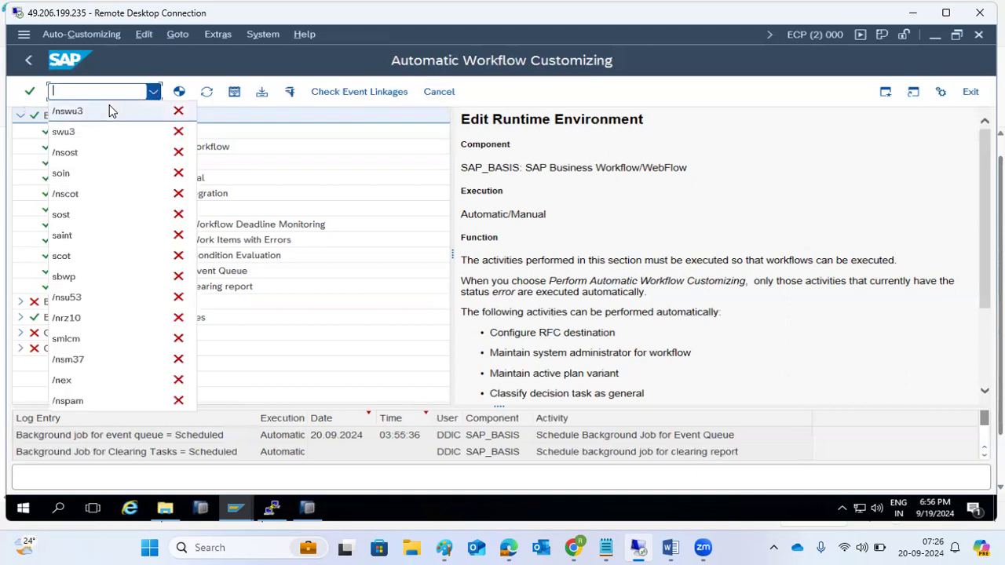
{"action": "left_click", "coordinate": [27, 63]}
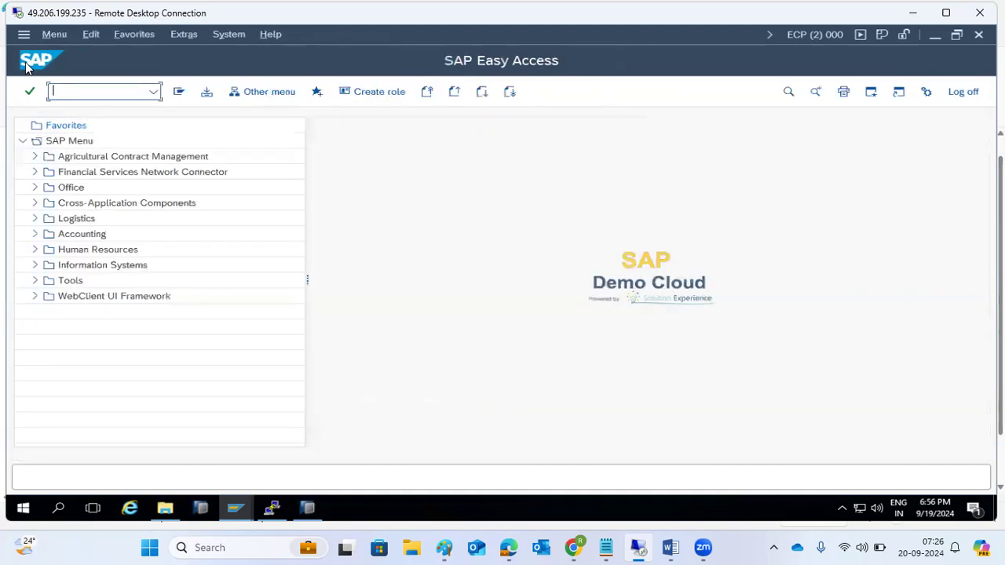
{"action": "left_click", "coordinate": [444, 547]}
Step: Start a new 'SFw5' note line in Paint and run transaction sfw5 in SAP
{"action": "key", "text": "Return"}
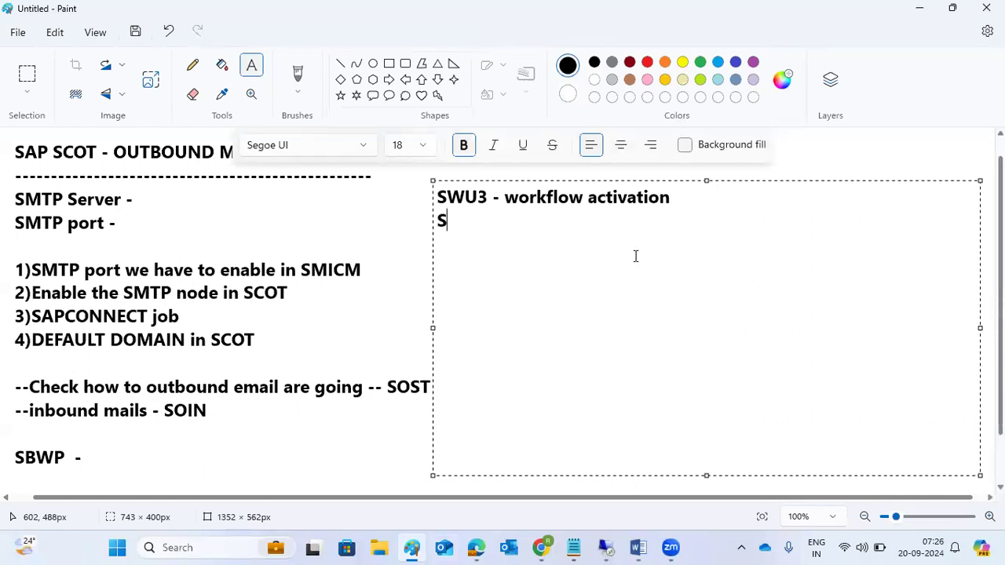
{"action": "type", "text": "Fw5 -"}
{"action": "left_click", "coordinate": [605, 547]}
{"action": "type", "text": "sfw5"}
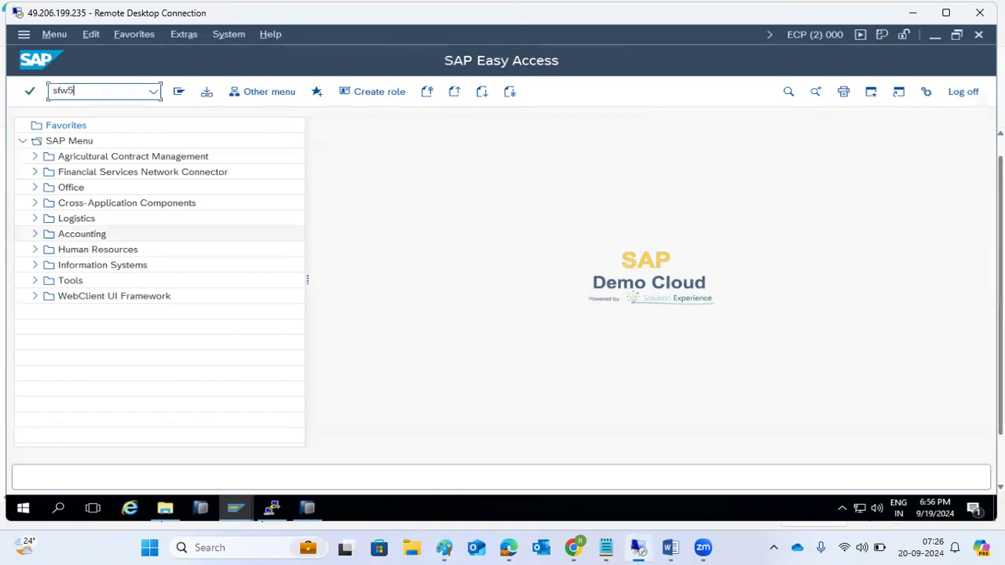
{"action": "key", "text": "Return"}
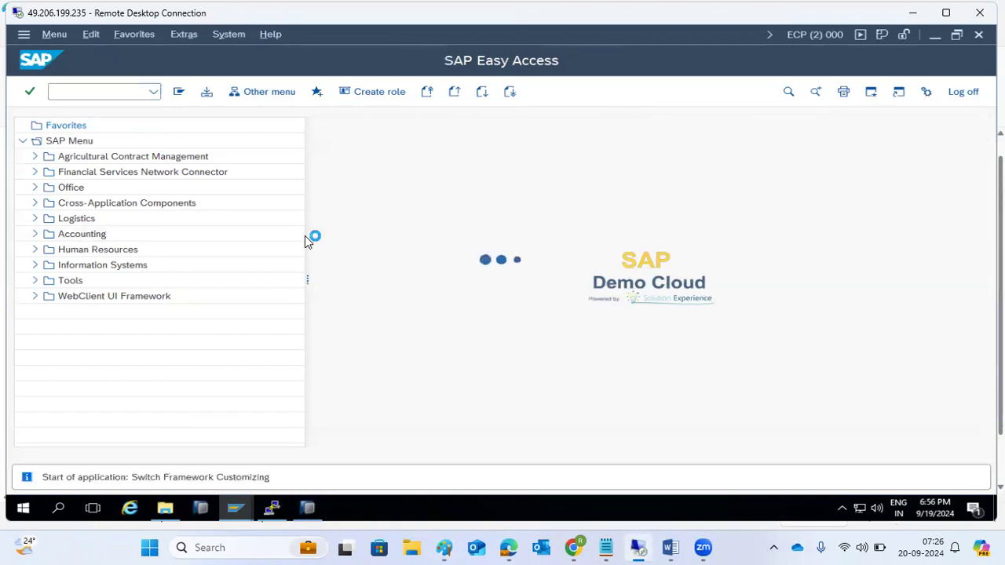
Step: Complete the Paint note as 'SFw5 -business function activation' and return to SAP
{"action": "left_click", "coordinate": [445, 547]}
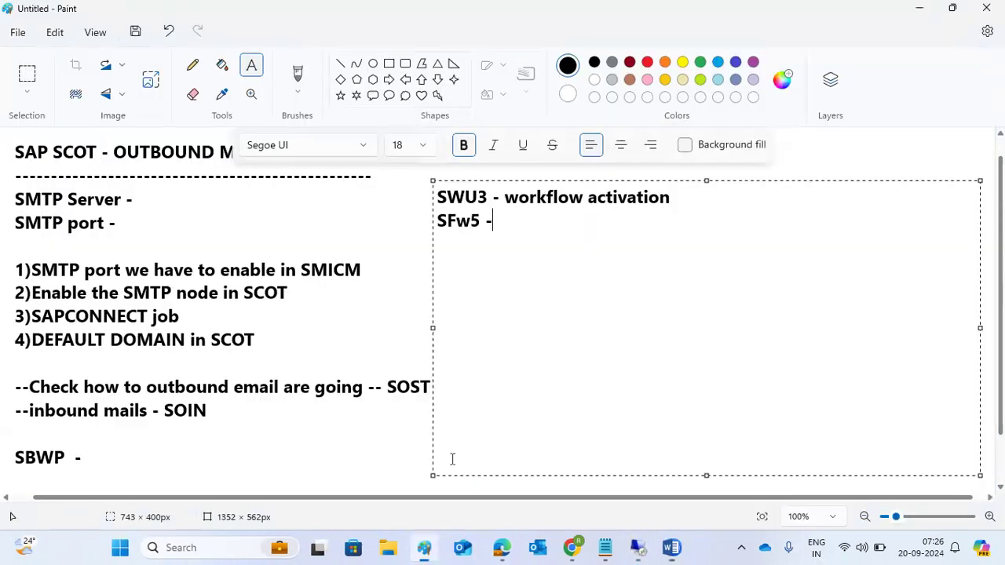
{"action": "type", "text": "bis"}
{"action": "key", "text": "BackSpace"}
{"action": "key", "text": "BackSpace"}
{"action": "key", "text": "BackSpace"}
{"action": "key", "text": "BackSpace"}
{"action": "type", "text": "usi"}
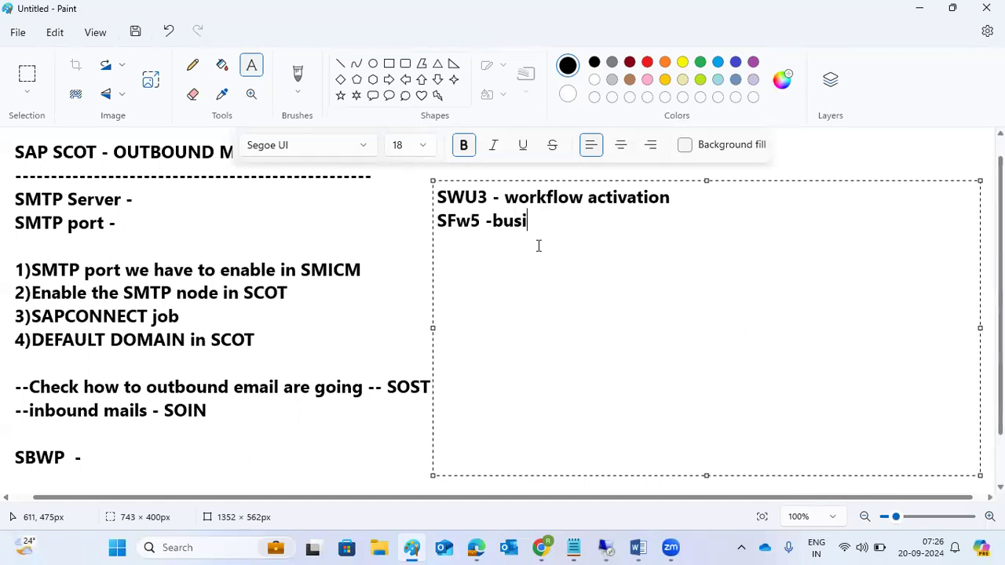
{"action": "type", "text": "ness func"}
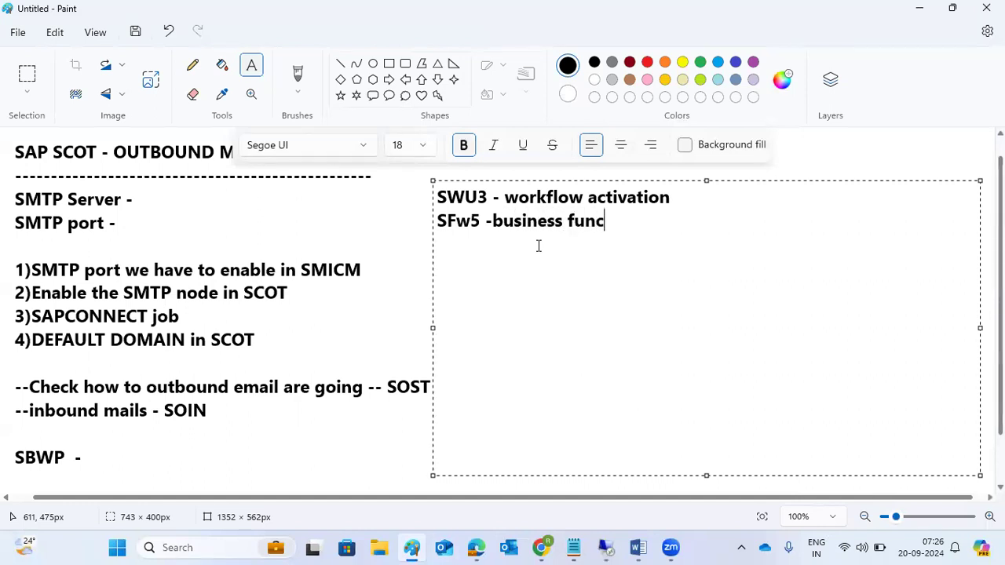
{"action": "type", "text": "tion activation"}
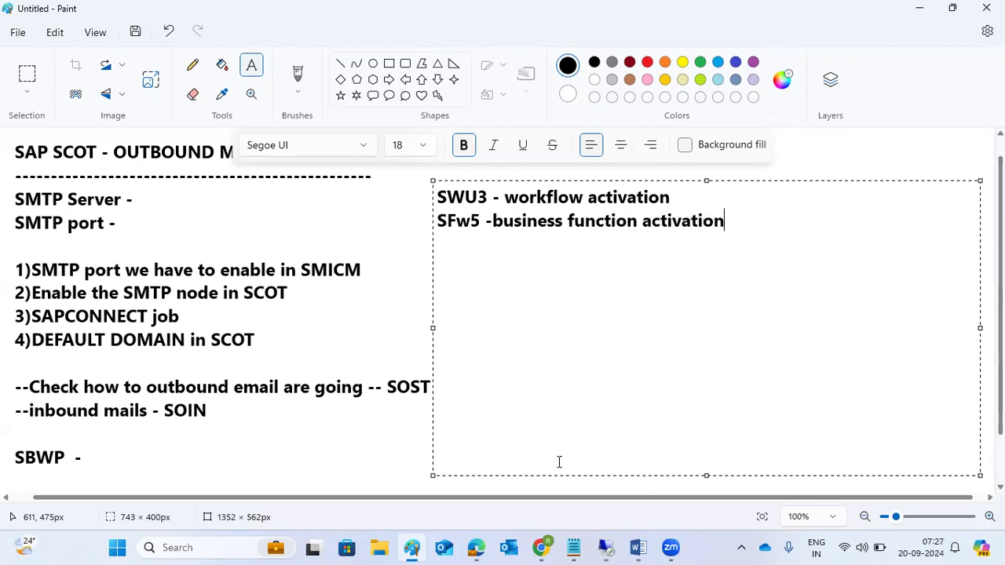
{"action": "mouse_move", "coordinate": [605, 547]}
{"action": "left_click", "coordinate": [602, 480]}
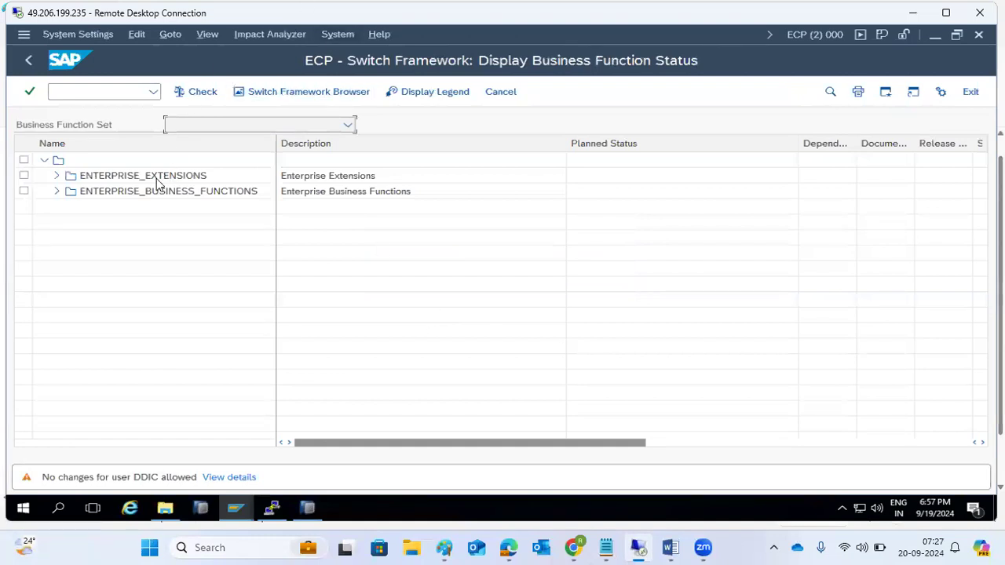
Step: Expand ENTERPRISE_BUSINESS_FUNCTIONS, scroll through its 1007 functions' statuses, then return to the top
{"action": "left_click", "coordinate": [57, 194]}
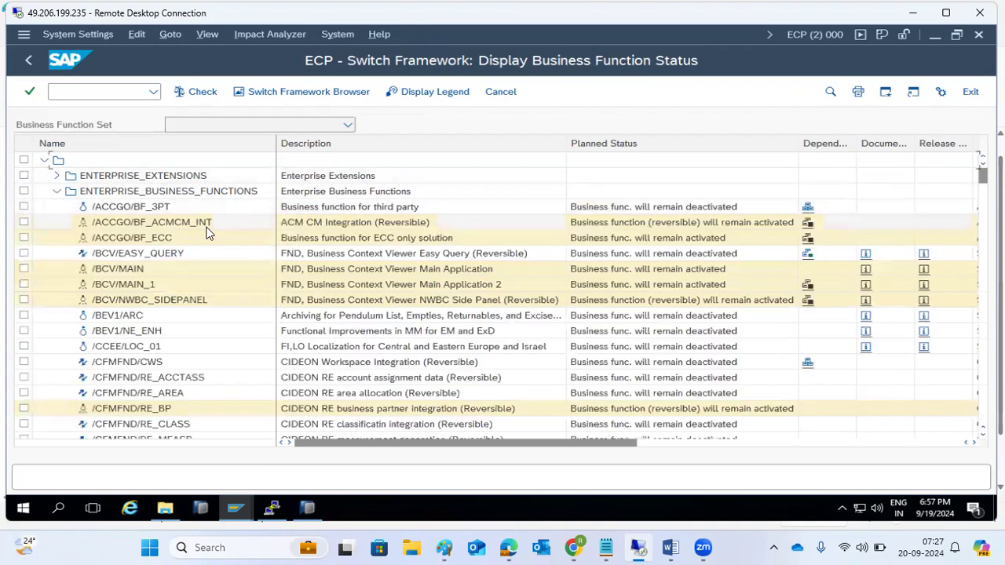
{"action": "scroll", "coordinate": [257, 247], "scroll_direction": "down", "scroll_amount": 15}
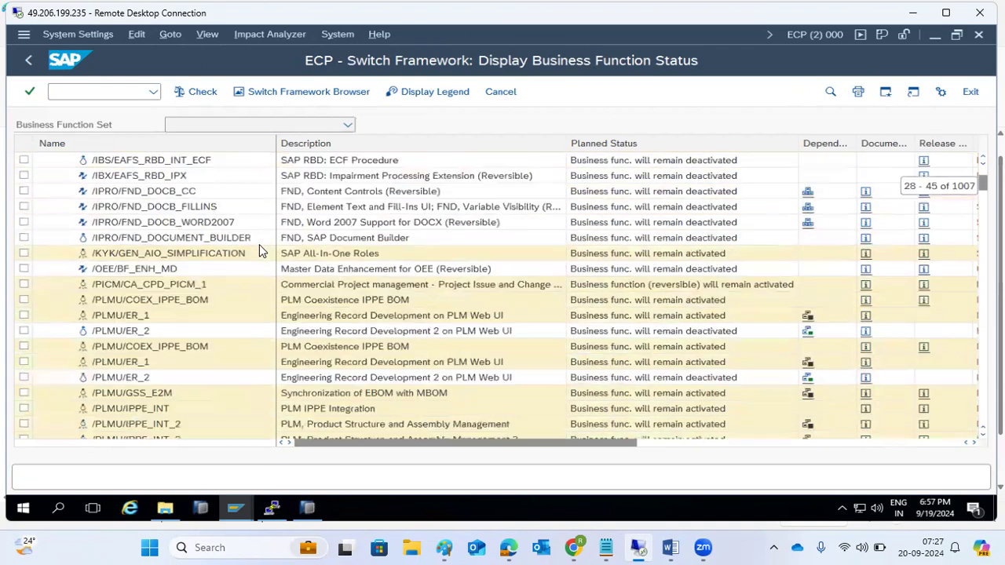
{"action": "scroll", "coordinate": [260, 249], "scroll_direction": "down", "scroll_amount": 3}
{"action": "scroll", "coordinate": [260, 248], "scroll_direction": "up", "scroll_amount": 5}
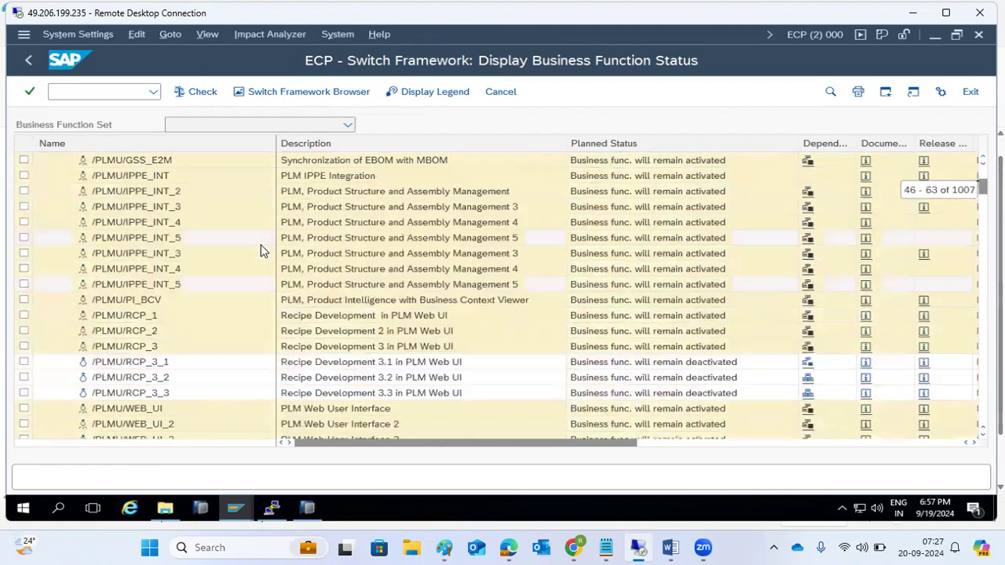
{"action": "scroll", "coordinate": [261, 245], "scroll_direction": "down", "scroll_amount": 11}
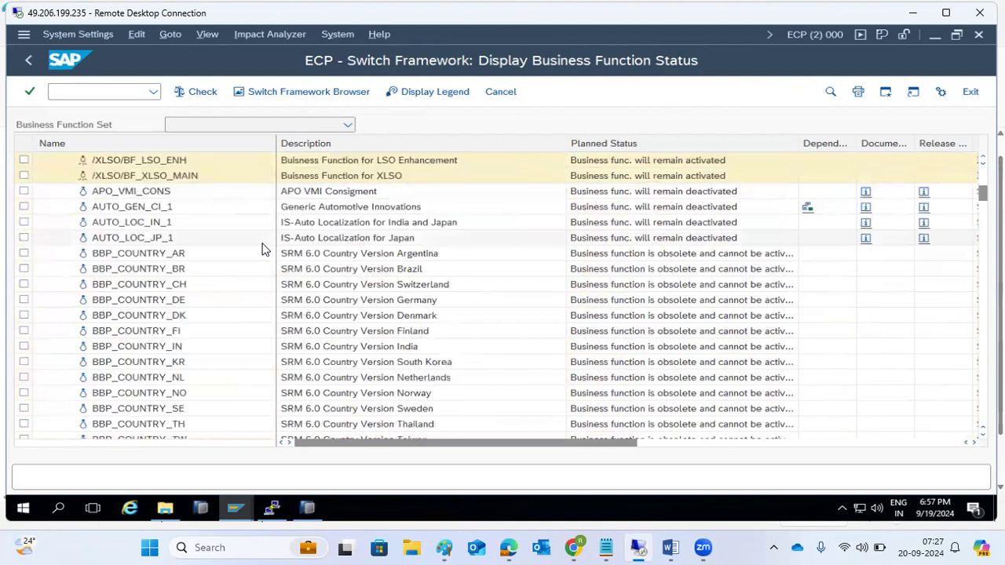
{"action": "scroll", "coordinate": [265, 267], "scroll_direction": "down", "scroll_amount": 5}
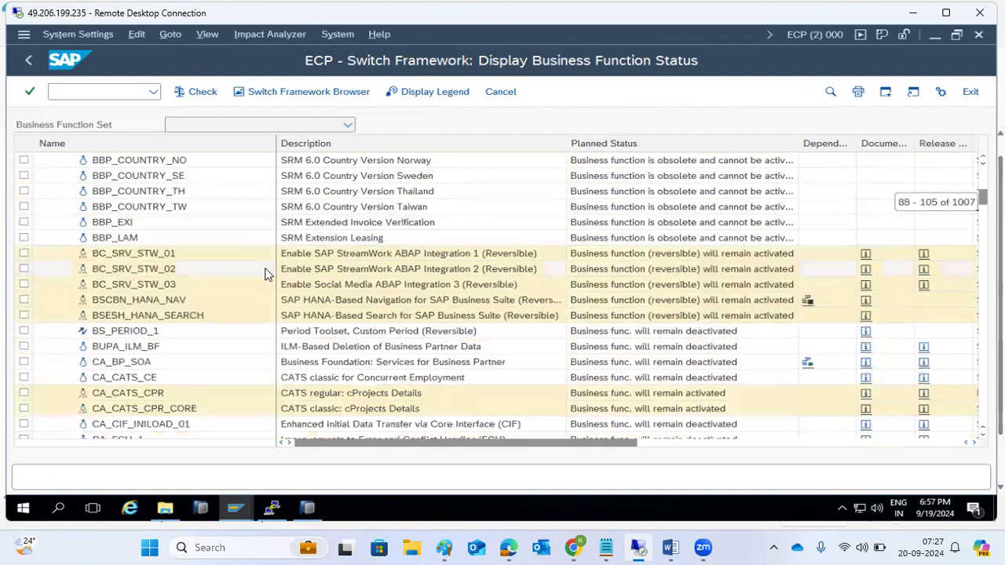
{"action": "scroll", "coordinate": [266, 273], "scroll_direction": "down", "scroll_amount": 14}
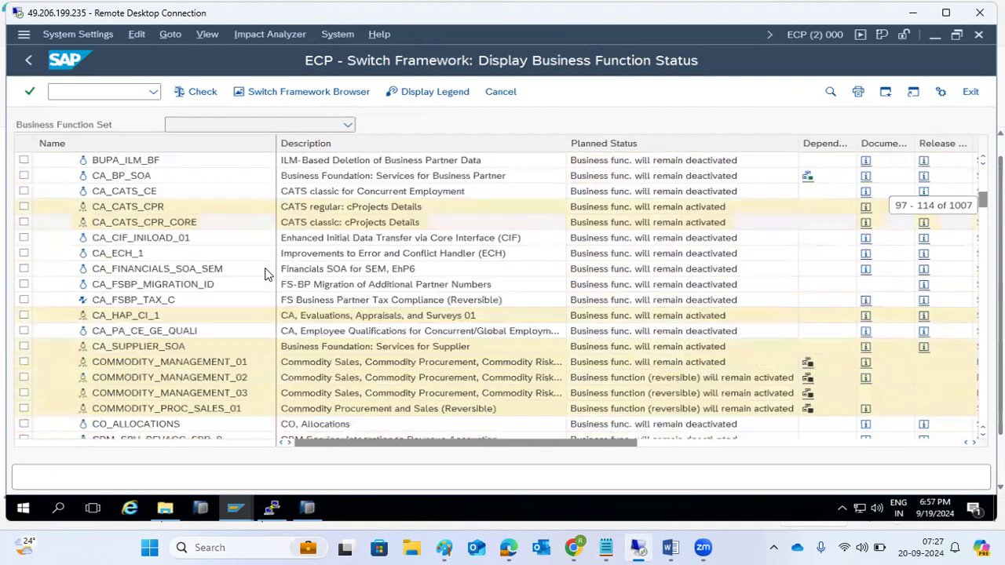
{"action": "scroll", "coordinate": [265, 273], "scroll_direction": "down", "scroll_amount": 18}
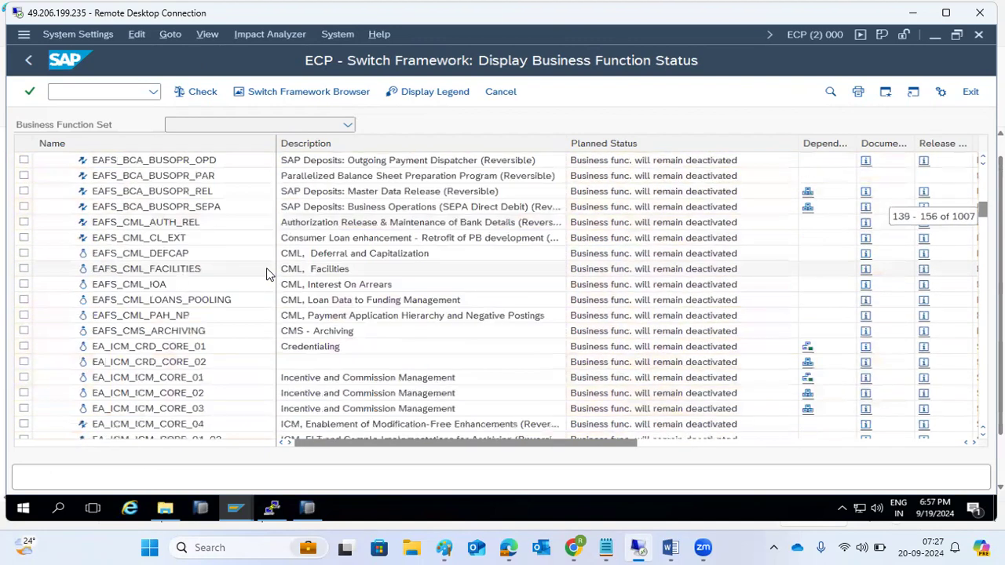
{"action": "scroll", "coordinate": [268, 271], "scroll_direction": "down", "scroll_amount": 12}
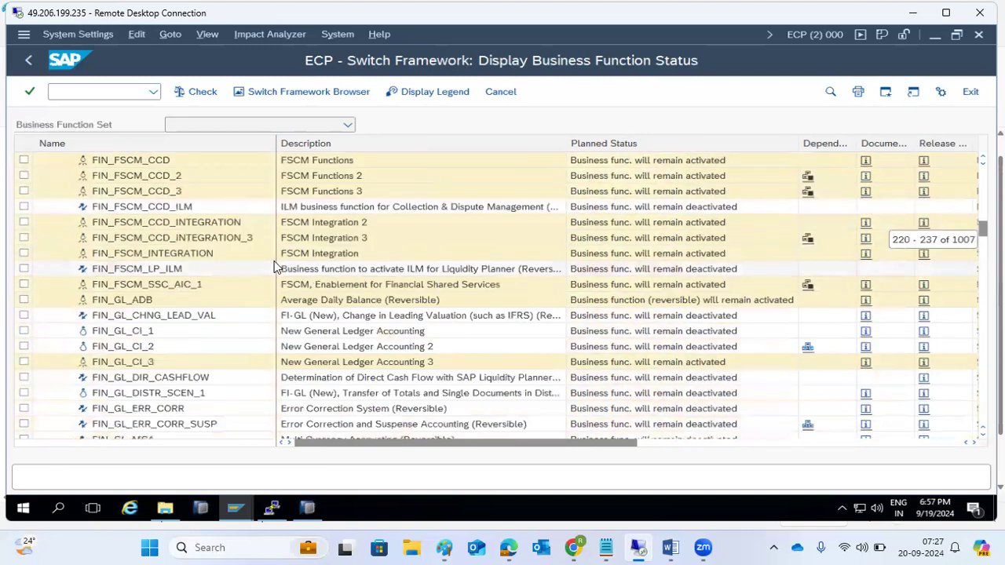
{"action": "scroll", "coordinate": [275, 267], "scroll_direction": "down", "scroll_amount": 20}
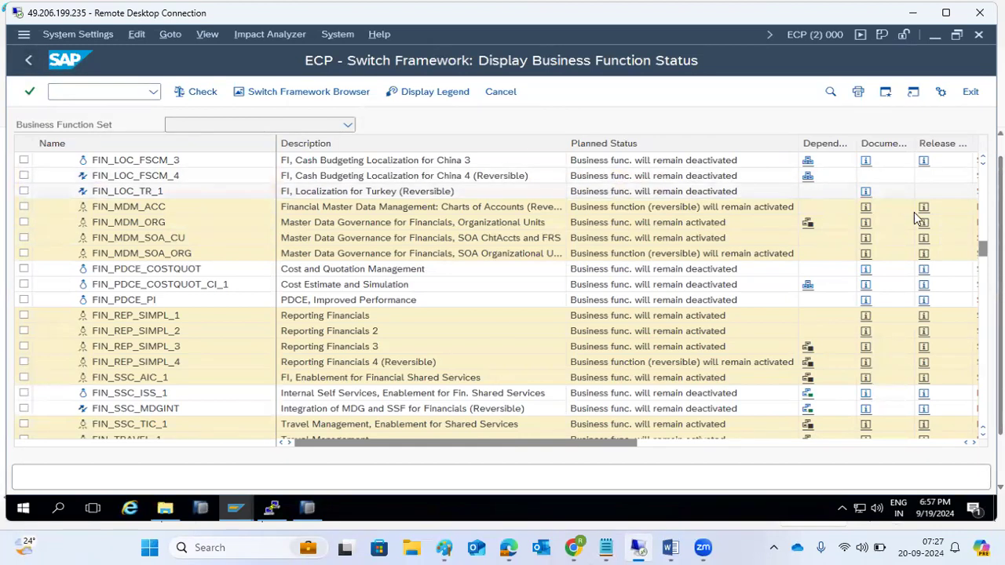
{"action": "left_click_drag", "start_coordinate": [984, 249], "coordinate": [984, 163]}
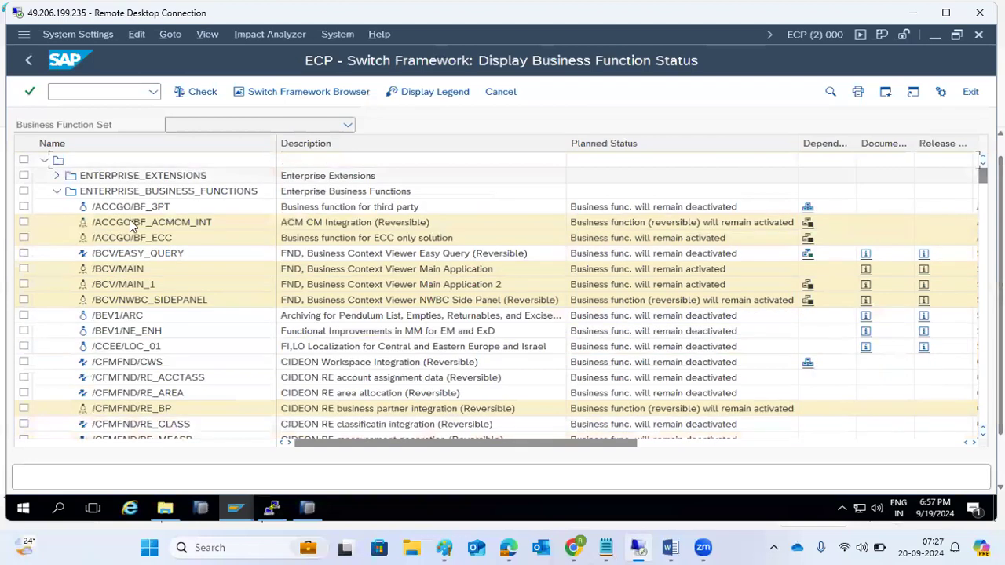
{"action": "left_click", "coordinate": [57, 176]}
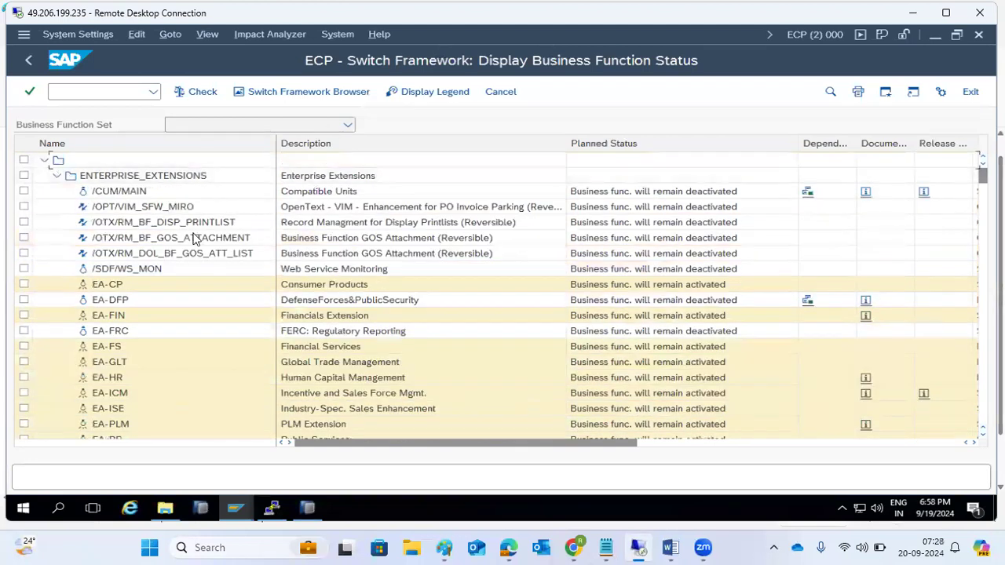
{"action": "scroll", "coordinate": [213, 334], "scroll_direction": "down", "scroll_amount": 3}
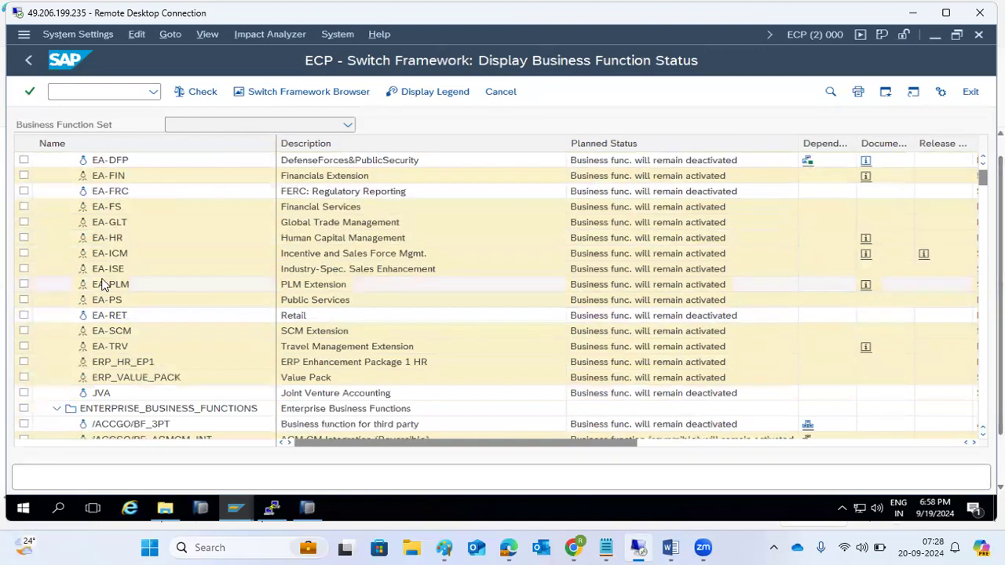
{"action": "left_click", "coordinate": [25, 271]}
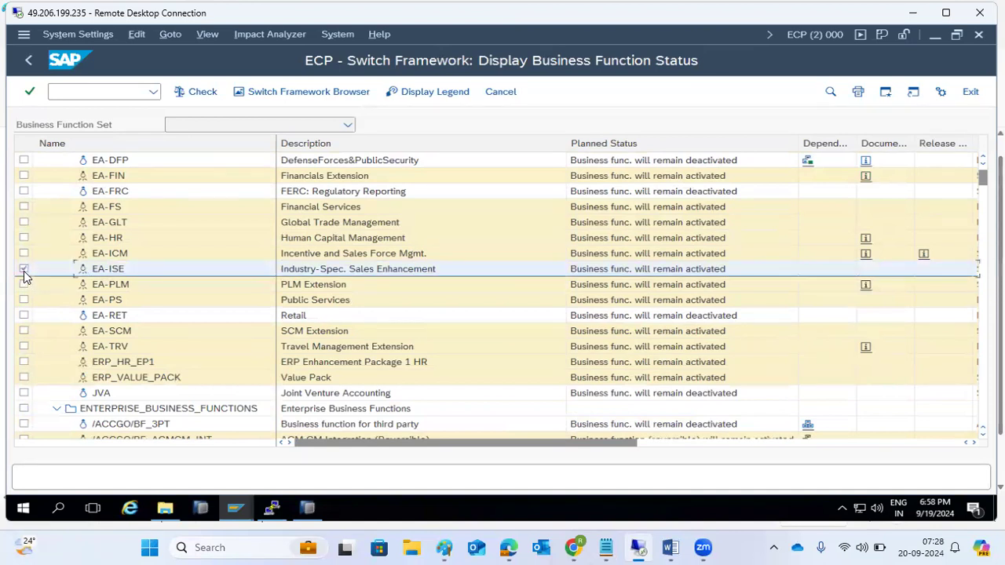
{"action": "scroll", "coordinate": [73, 331], "scroll_direction": "down", "scroll_amount": 15}
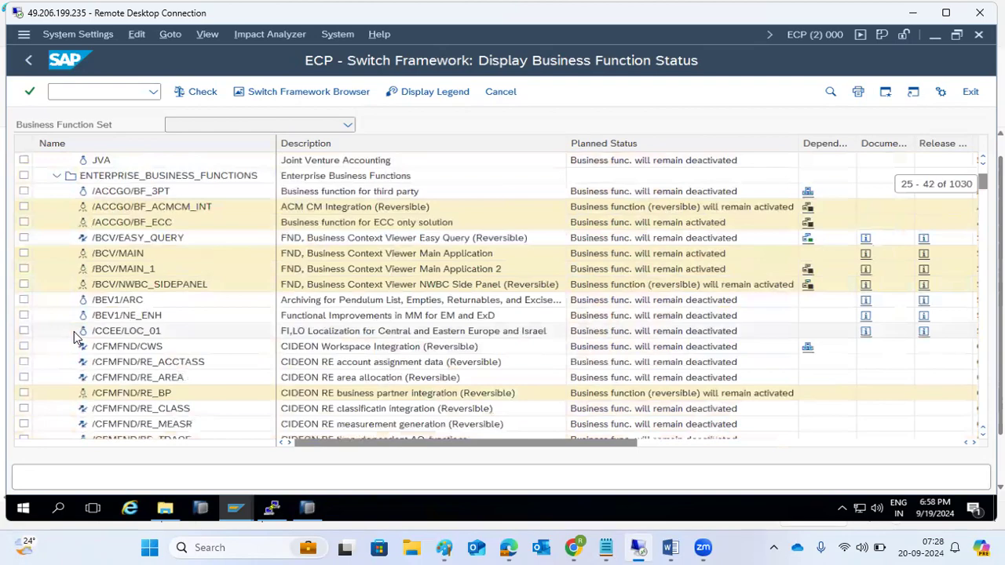
{"action": "scroll", "coordinate": [74, 332], "scroll_direction": "down", "scroll_amount": 20}
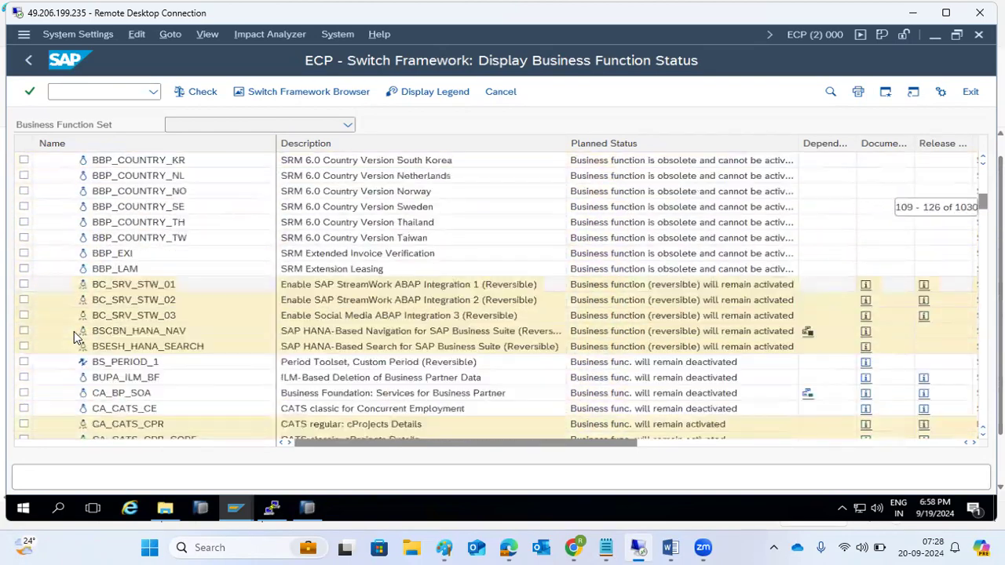
{"action": "scroll", "coordinate": [74, 332], "scroll_direction": "down", "scroll_amount": 20}
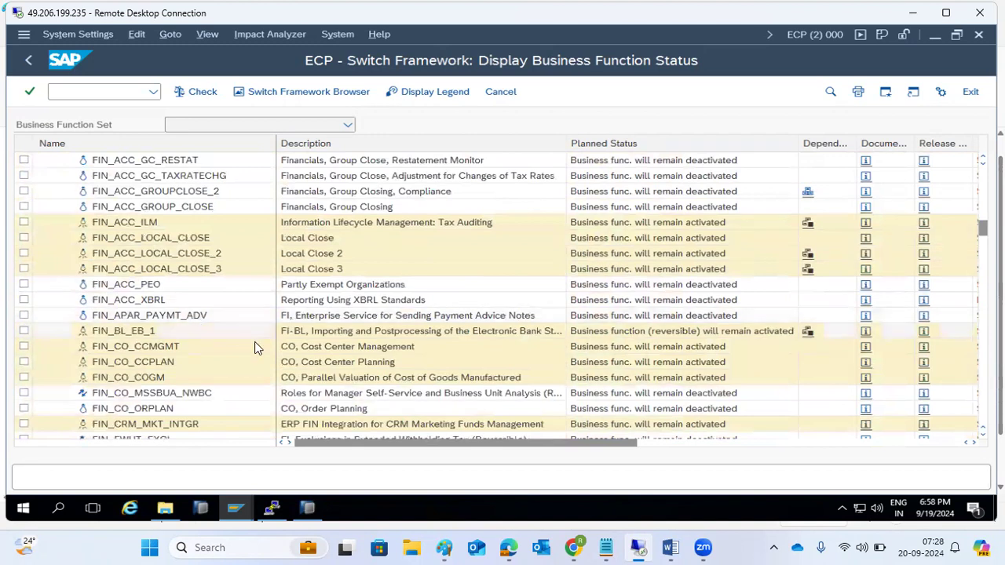
{"action": "scroll", "coordinate": [313, 271], "scroll_direction": "down", "scroll_amount": 1}
{"action": "scroll", "coordinate": [313, 271], "scroll_direction": "down", "scroll_amount": 18}
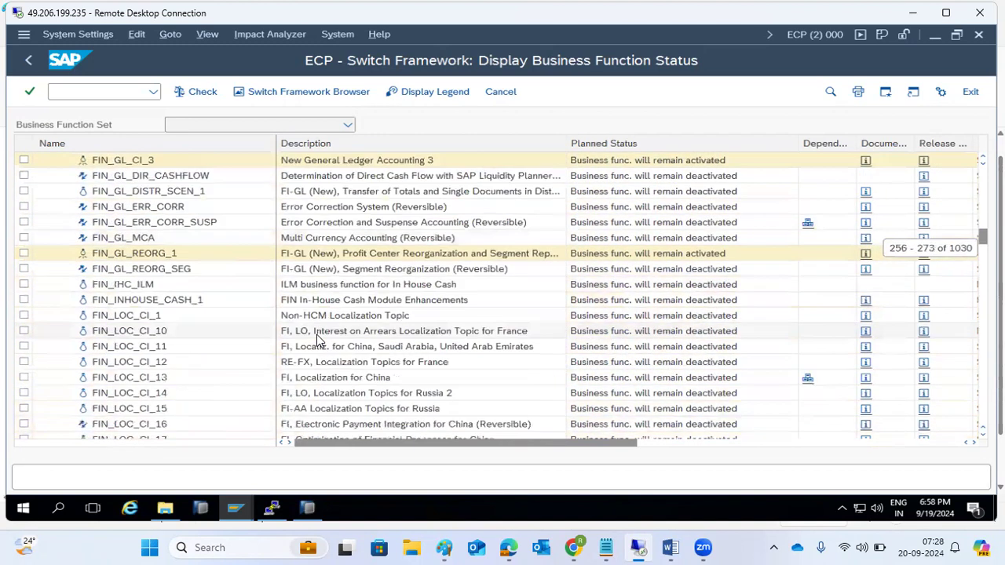
{"action": "scroll", "coordinate": [317, 339], "scroll_direction": "down", "scroll_amount": 15}
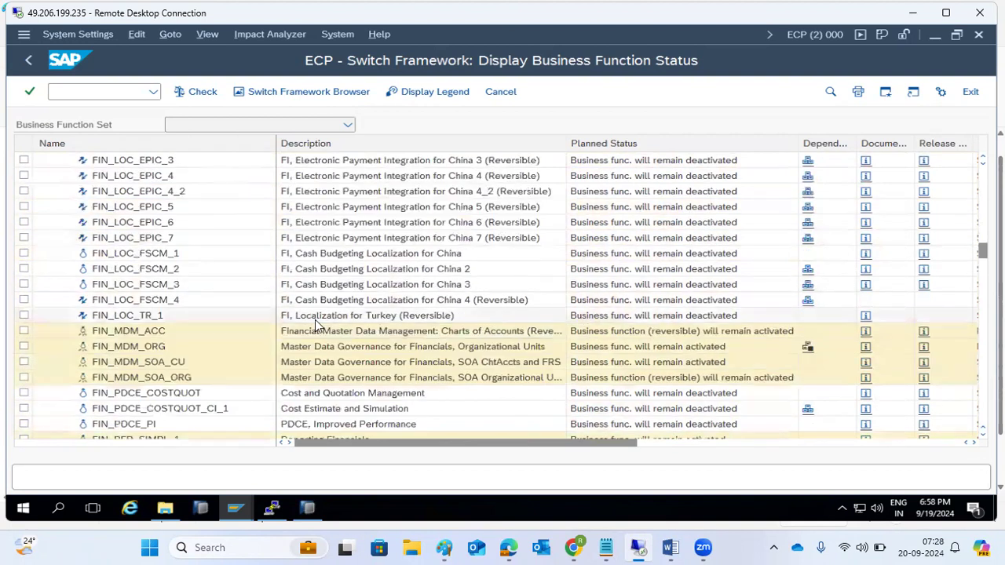
{"action": "scroll", "coordinate": [396, 314], "scroll_direction": "down", "scroll_amount": 2}
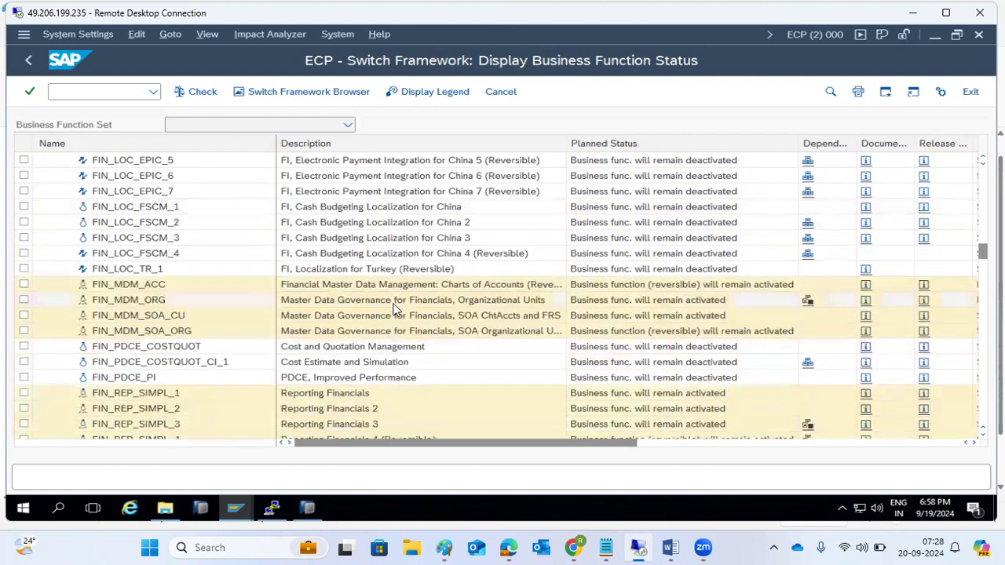
{"action": "scroll", "coordinate": [395, 324], "scroll_direction": "down", "scroll_amount": 4}
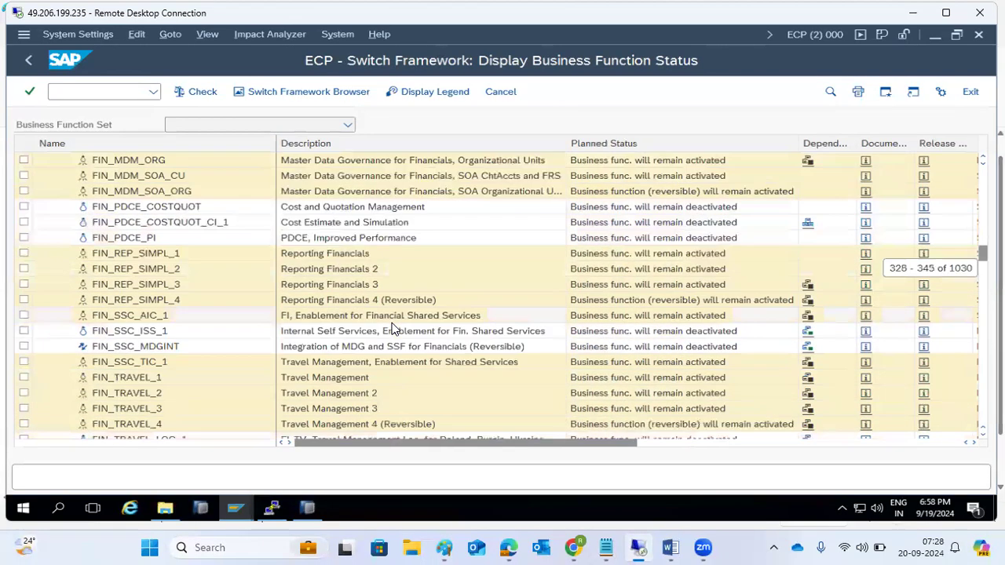
{"action": "scroll", "coordinate": [395, 328], "scroll_direction": "down", "scroll_amount": 4}
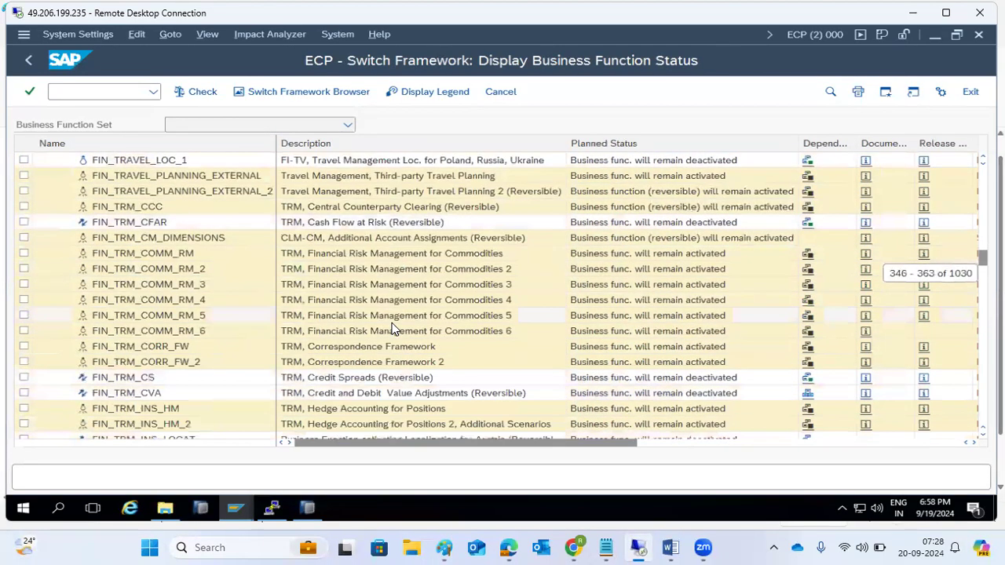
{"action": "scroll", "coordinate": [390, 328], "scroll_direction": "down", "scroll_amount": 10}
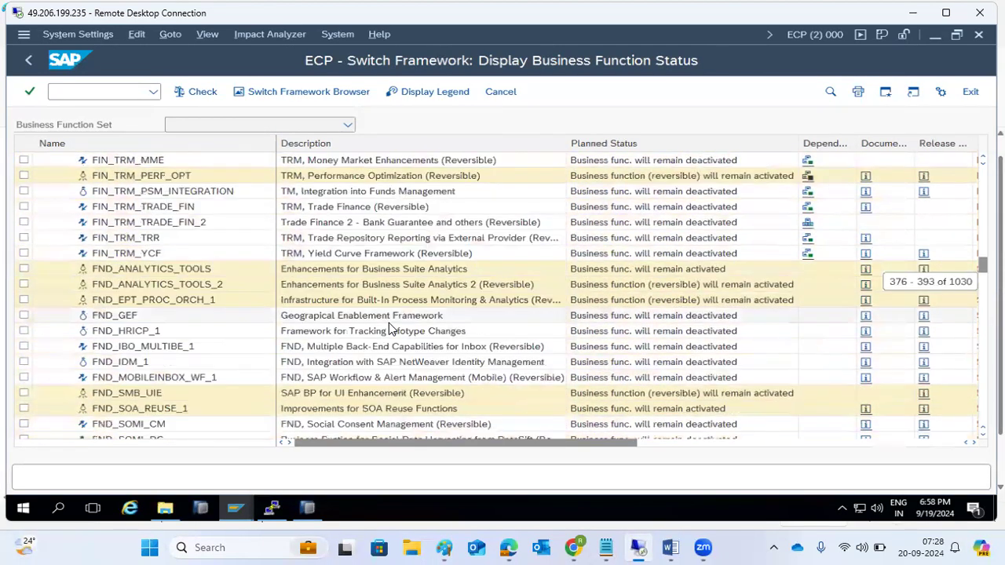
{"action": "scroll", "coordinate": [388, 328], "scroll_direction": "down", "scroll_amount": 13}
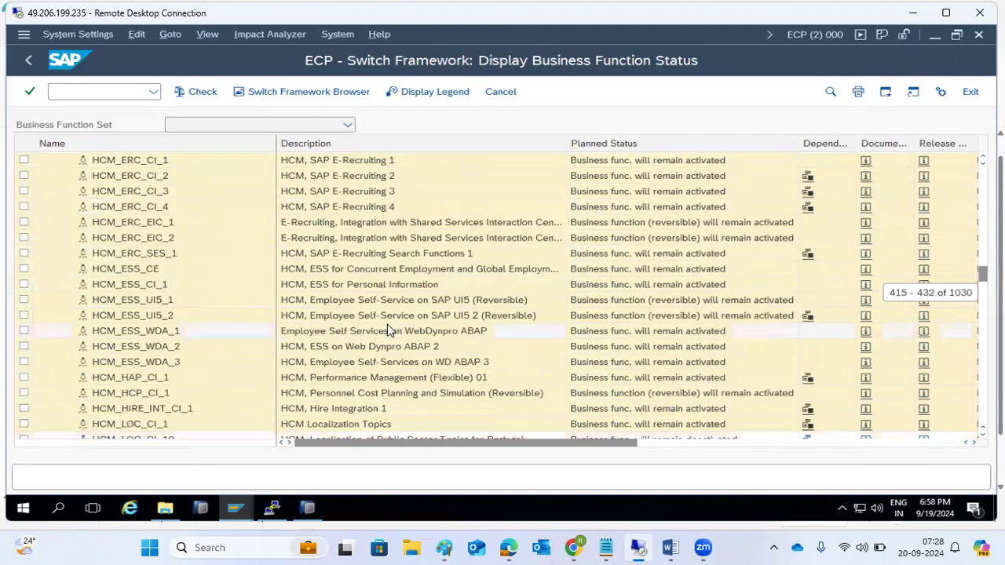
{"action": "scroll", "coordinate": [378, 212], "scroll_direction": "down", "scroll_amount": 3}
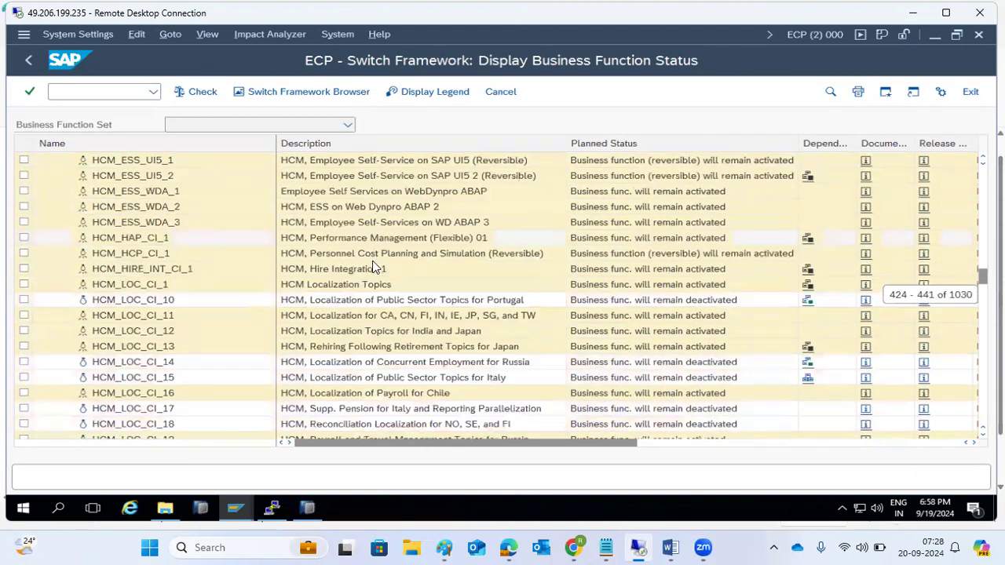
{"action": "scroll", "coordinate": [372, 267], "scroll_direction": "down", "scroll_amount": 7}
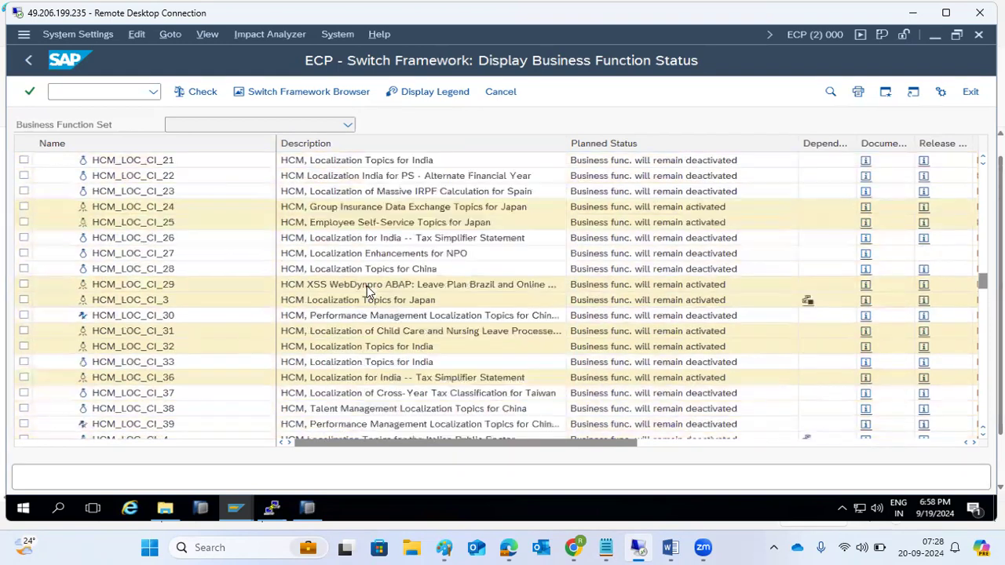
{"action": "scroll", "coordinate": [370, 289], "scroll_direction": "down", "scroll_amount": 15}
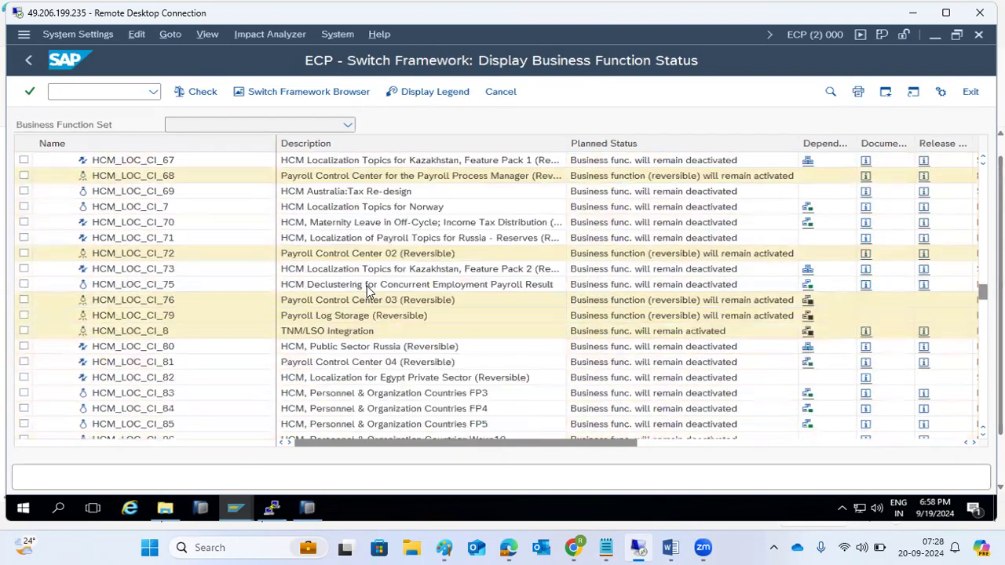
{"action": "scroll", "coordinate": [369, 290], "scroll_direction": "down", "scroll_amount": 17}
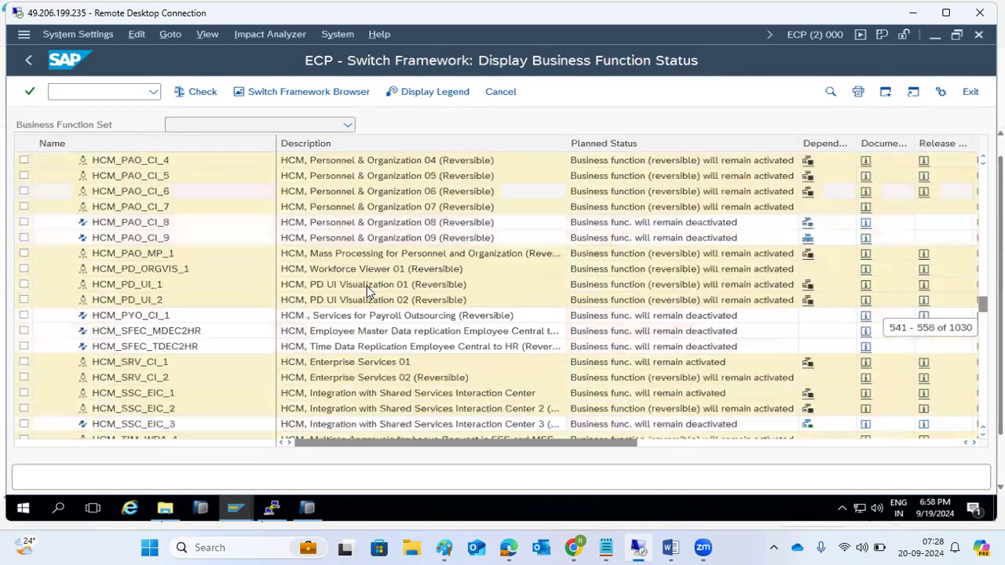
{"action": "scroll", "coordinate": [370, 290], "scroll_direction": "down", "scroll_amount": 20}
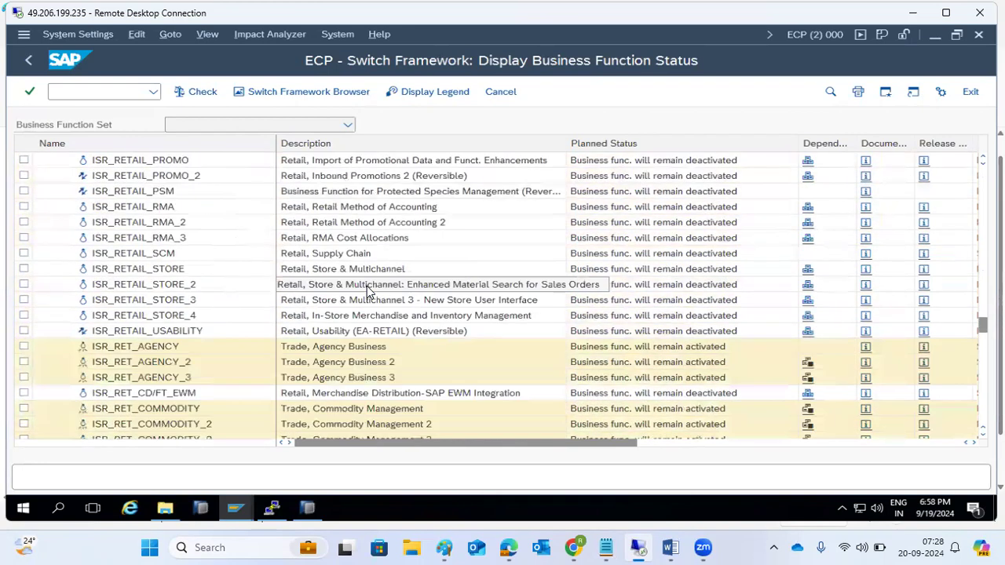
{"action": "scroll", "coordinate": [368, 290], "scroll_direction": "down", "scroll_amount": 20}
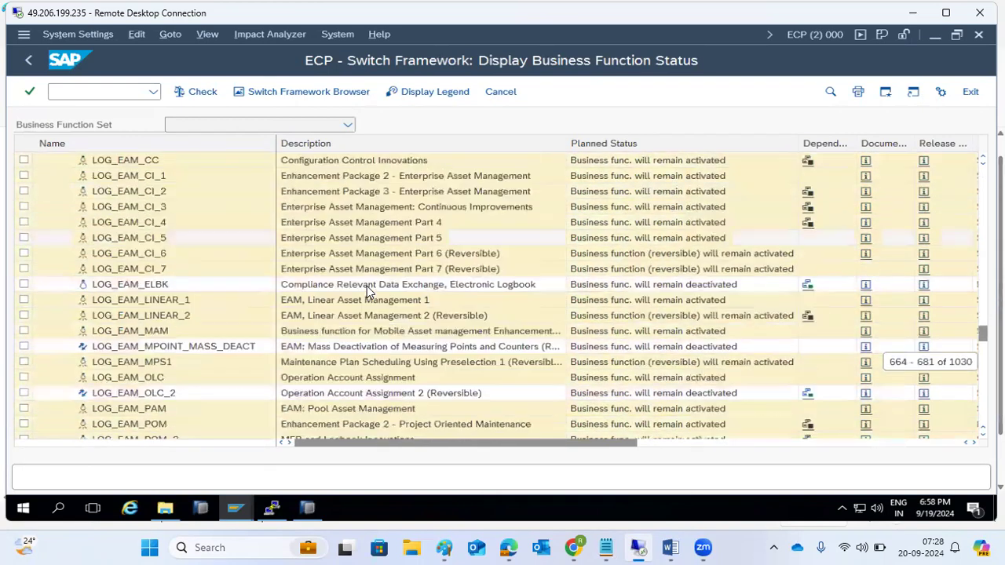
{"action": "scroll", "coordinate": [367, 289], "scroll_direction": "down", "scroll_amount": 11}
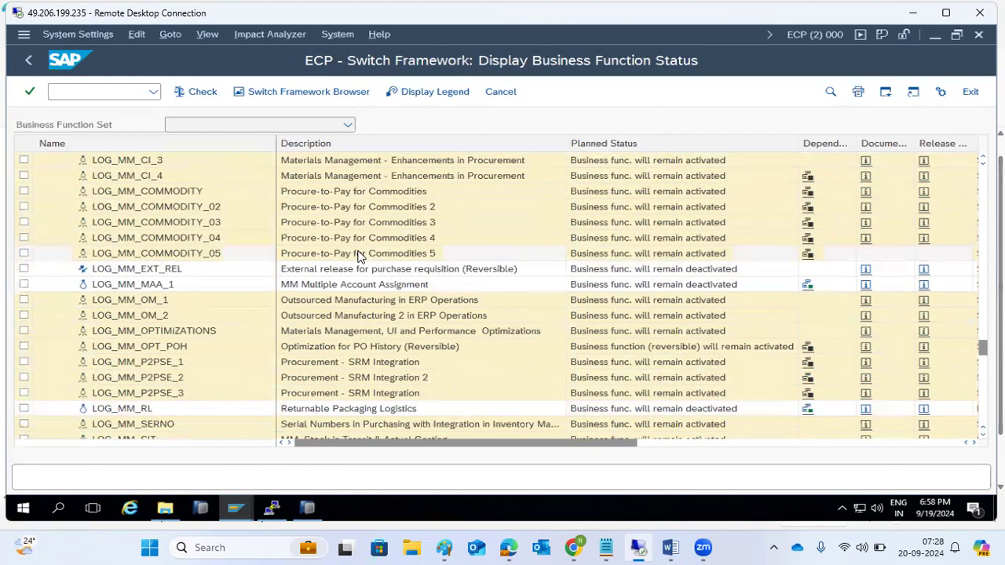
{"action": "scroll", "coordinate": [345, 299], "scroll_direction": "down", "scroll_amount": 17}
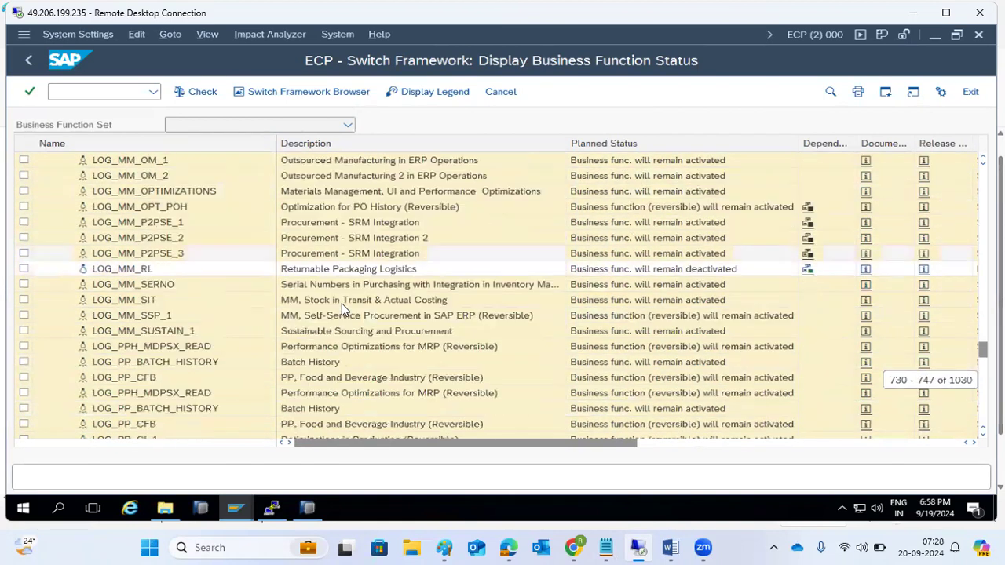
{"action": "scroll", "coordinate": [345, 300], "scroll_direction": "down", "scroll_amount": 12}
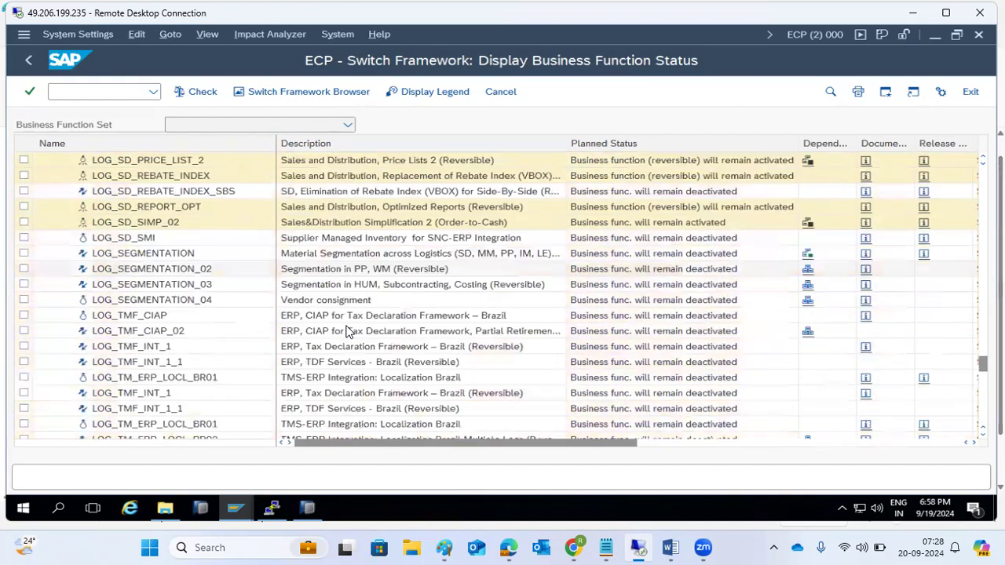
{"action": "scroll", "coordinate": [350, 330], "scroll_direction": "down", "scroll_amount": 20}
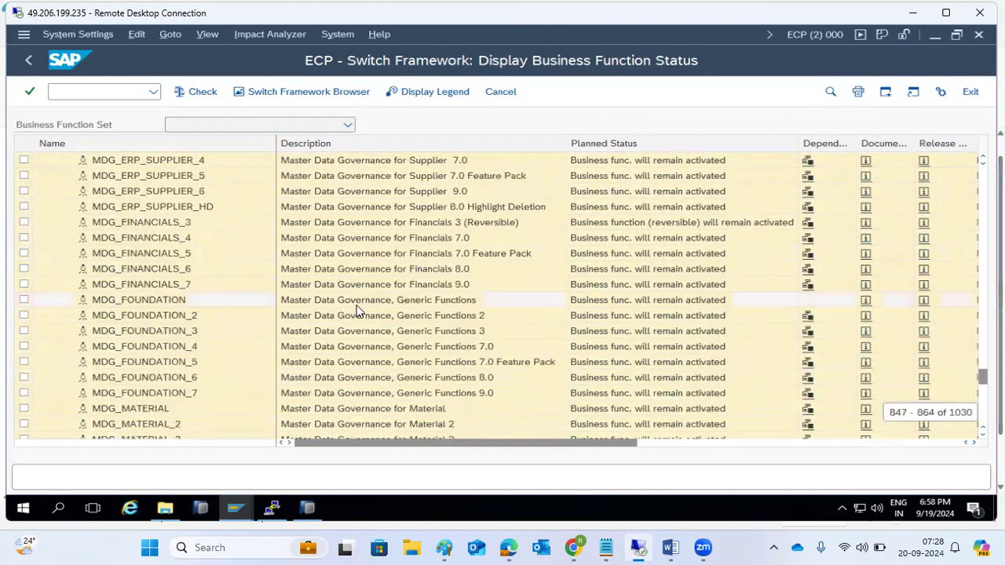
{"action": "scroll", "coordinate": [396, 306], "scroll_direction": "down", "scroll_amount": 20}
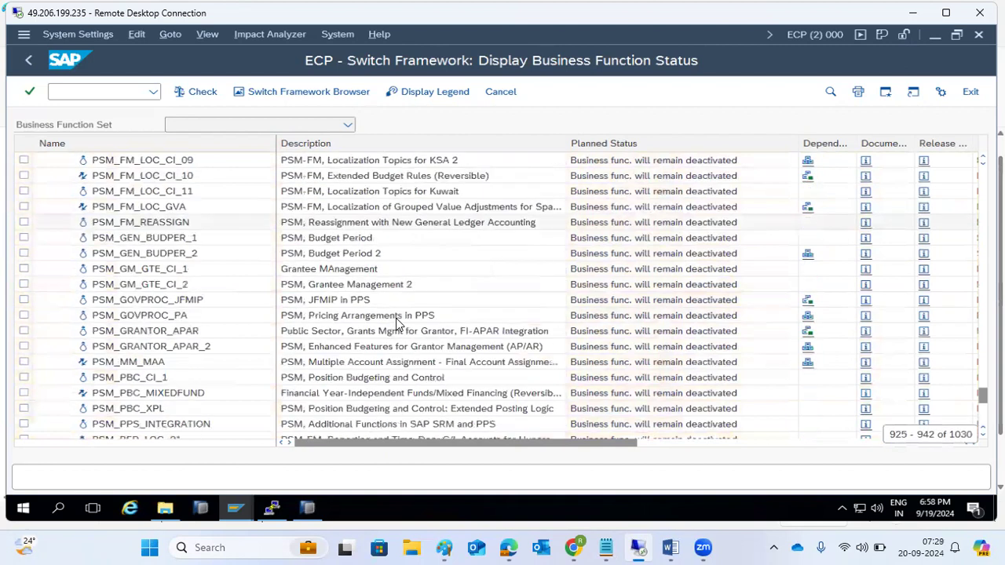
{"action": "scroll", "coordinate": [398, 315], "scroll_direction": "up", "scroll_amount": 4}
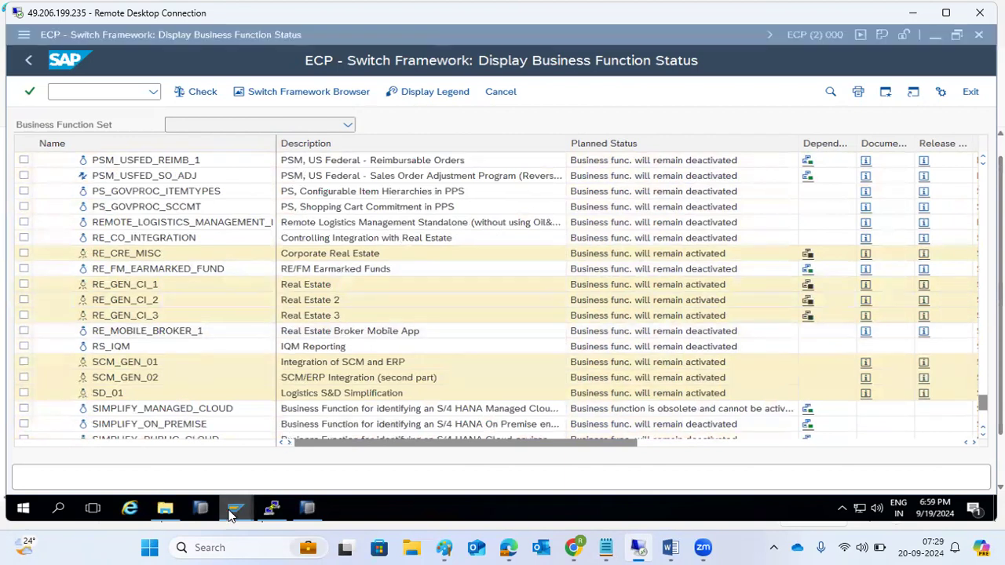
Step: In the ECD SAP window, run sfw5 from the transaction history
{"action": "mouse_move", "coordinate": [232, 514]}
{"action": "left_click", "coordinate": [768, 449]}
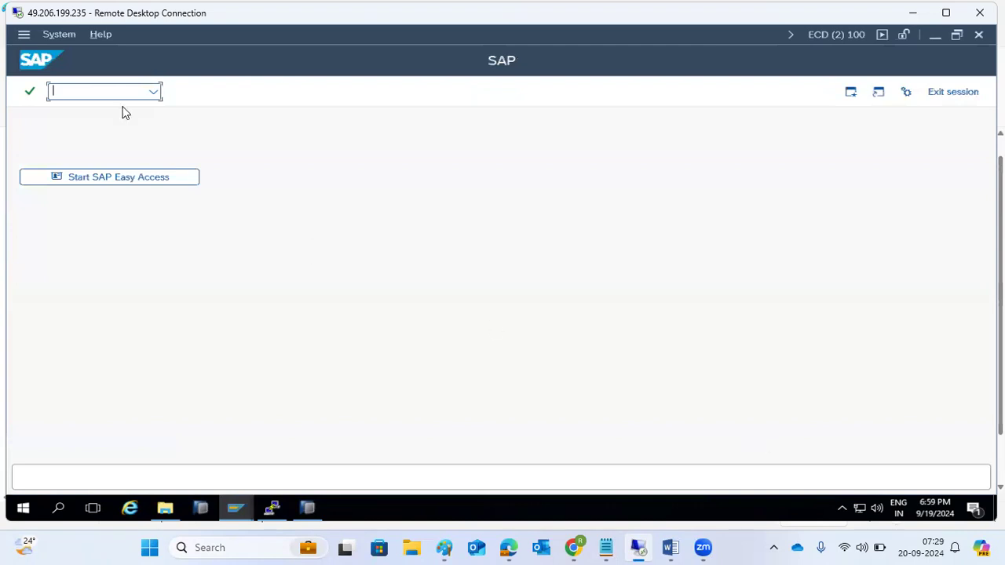
{"action": "left_click", "coordinate": [156, 94]}
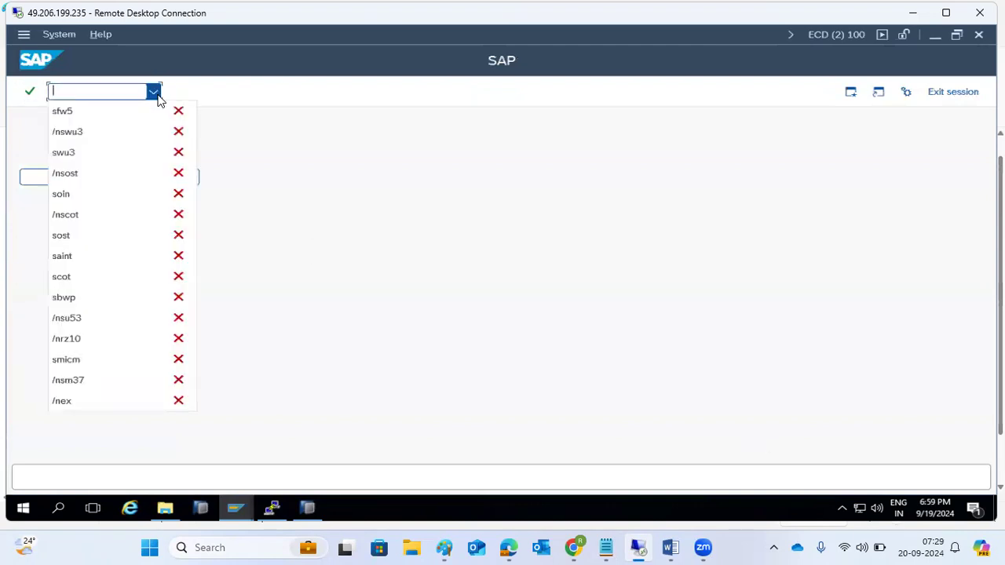
{"action": "left_click", "coordinate": [100, 120]}
{"action": "key", "text": "Return"}
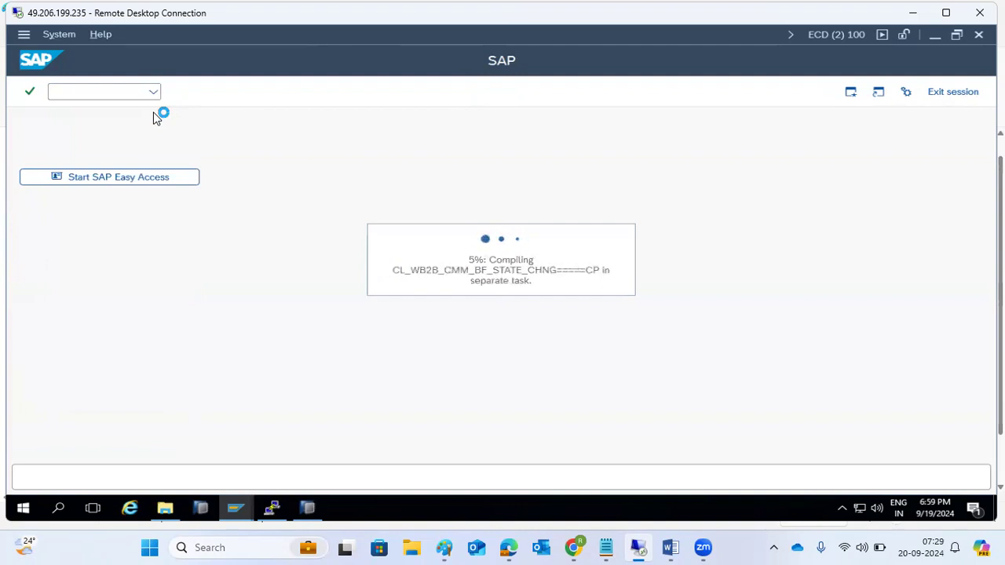
Step: Leave the ECP business function status screen and refresh the Add-On Installation Tool queue status
{"action": "left_click", "coordinate": [236, 508]}
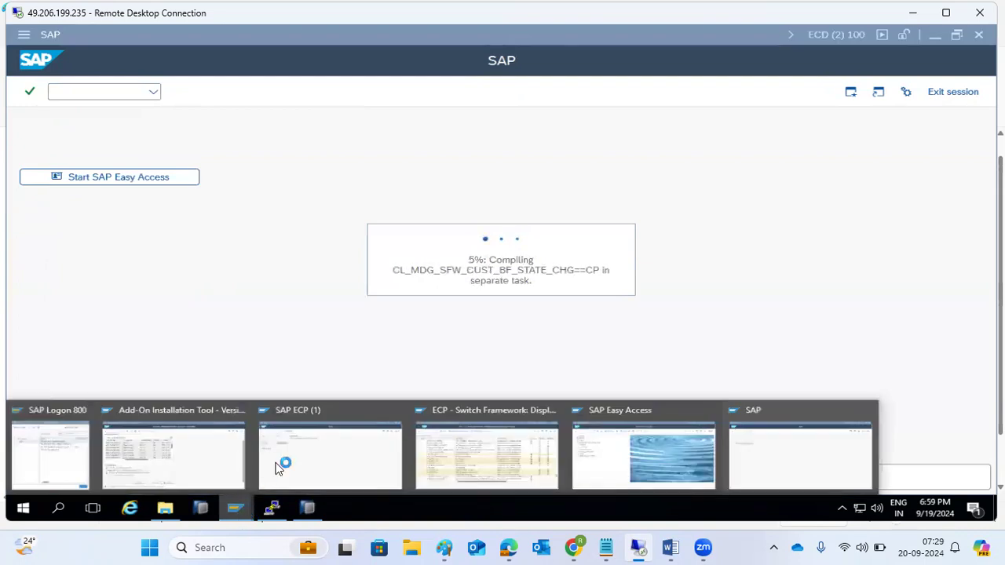
{"action": "left_click", "coordinate": [440, 443]}
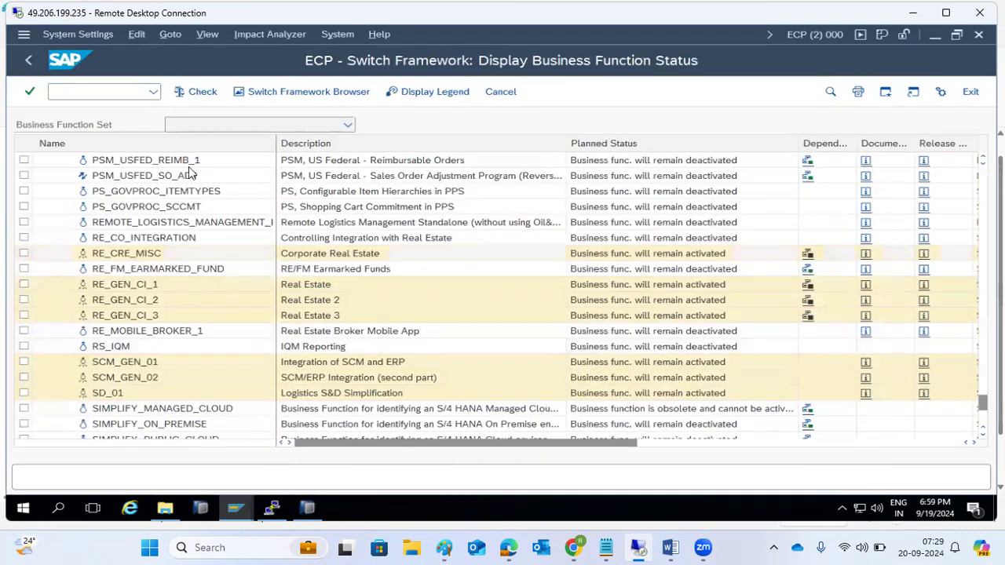
{"action": "left_click", "coordinate": [37, 62]}
{"action": "left_click", "coordinate": [234, 509]}
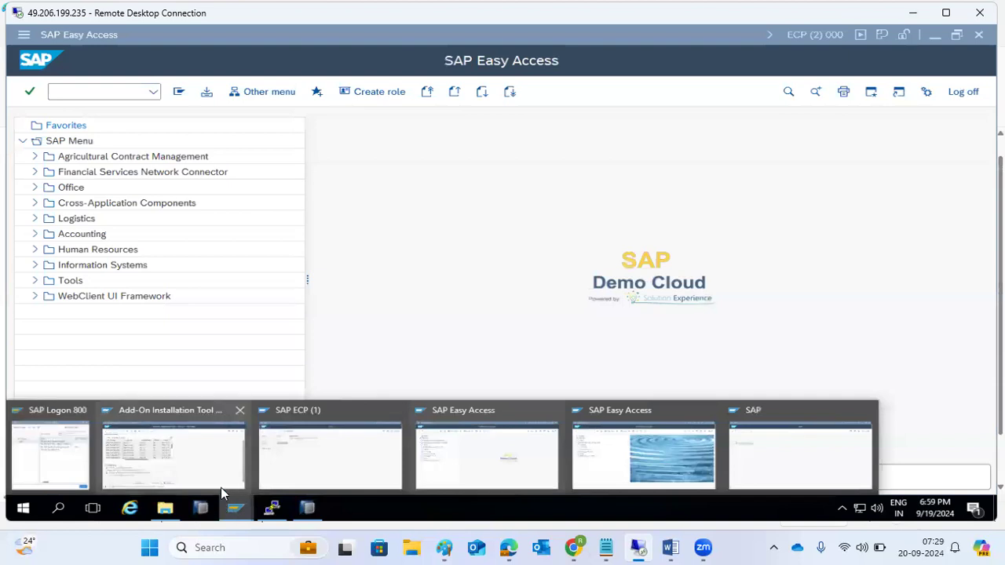
{"action": "left_click", "coordinate": [203, 473]}
{"action": "left_click", "coordinate": [306, 93]}
{"action": "left_click", "coordinate": [316, 93]}
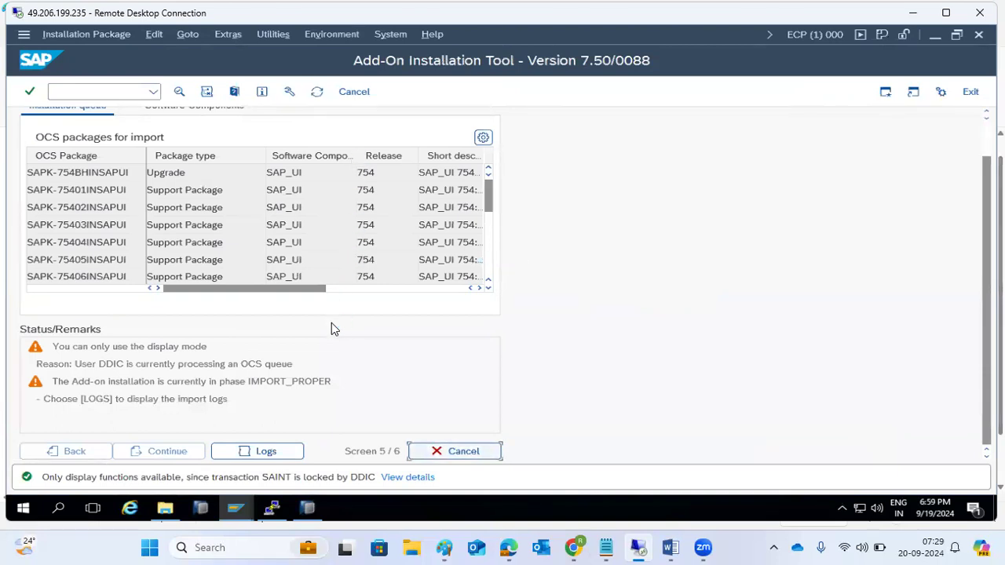
Step: Return to the ECD Switch Framework window and continue past the security information prompt
{"action": "mouse_move", "coordinate": [234, 517]}
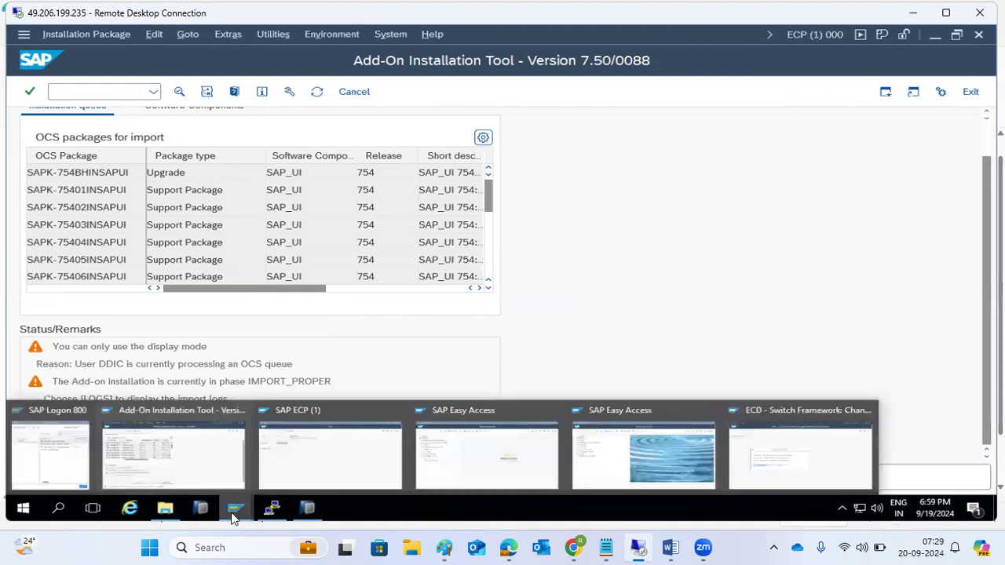
{"action": "left_click", "coordinate": [763, 461]}
{"action": "left_click", "coordinate": [360, 331]}
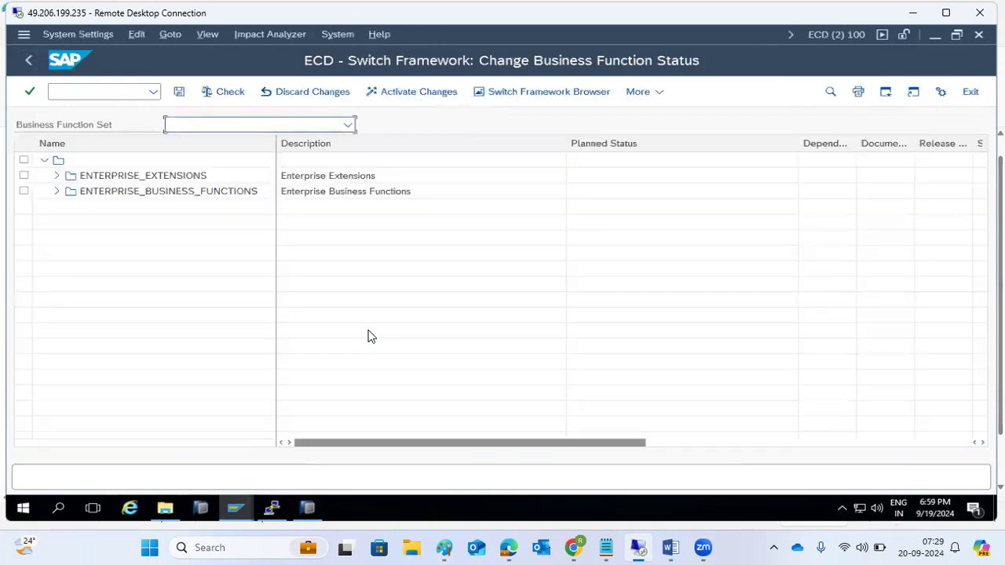
Step: Switch on business function DA_ARCHOBJ_STANDARD_1 and confirm its background activation job
{"action": "left_click", "coordinate": [56, 191]}
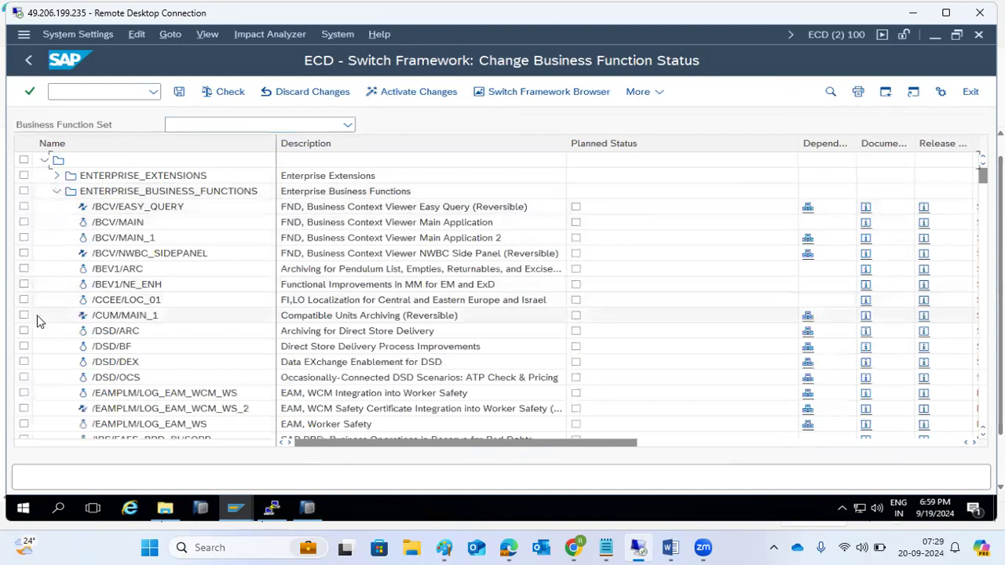
{"action": "scroll", "coordinate": [66, 377], "scroll_direction": "down", "scroll_amount": 3}
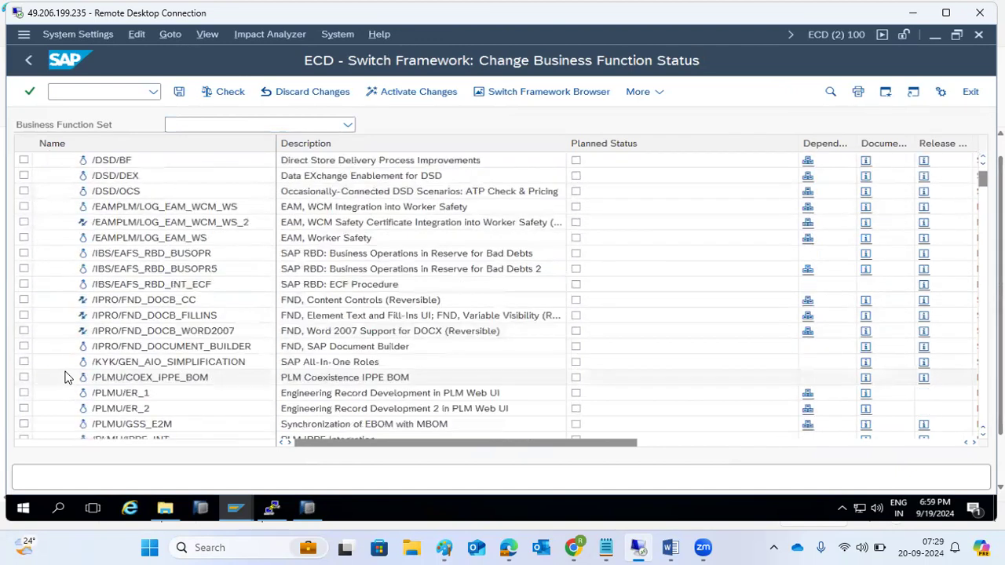
{"action": "scroll", "coordinate": [66, 377], "scroll_direction": "down", "scroll_amount": 5}
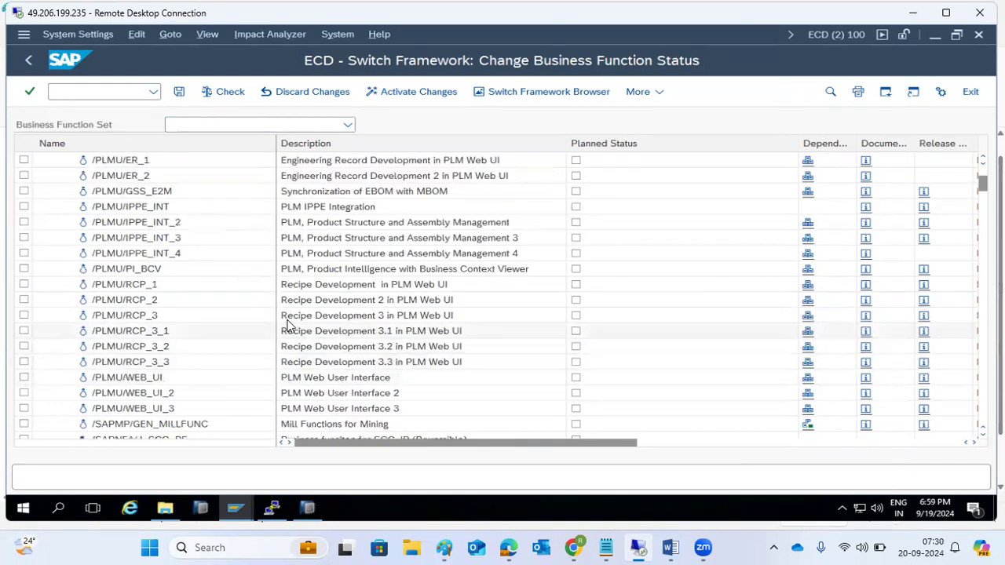
{"action": "scroll", "coordinate": [309, 298], "scroll_direction": "down", "scroll_amount": 7}
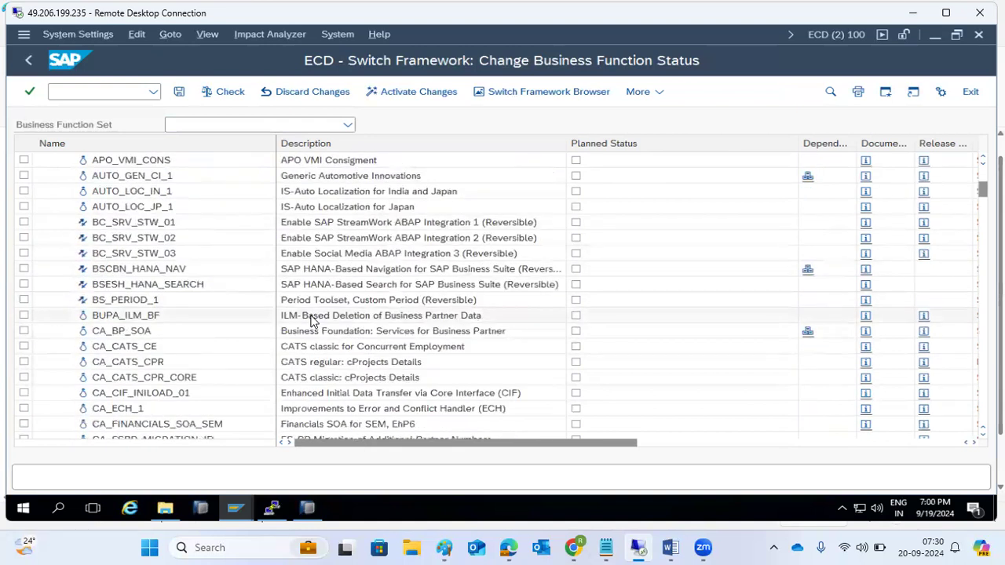
{"action": "scroll", "coordinate": [310, 321], "scroll_direction": "down", "scroll_amount": 7}
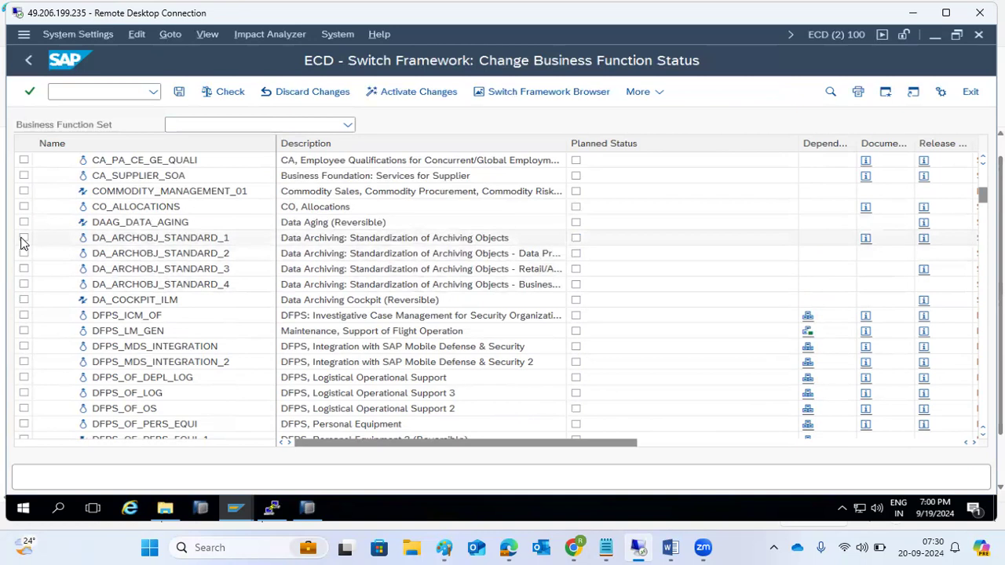
{"action": "left_click", "coordinate": [576, 238]}
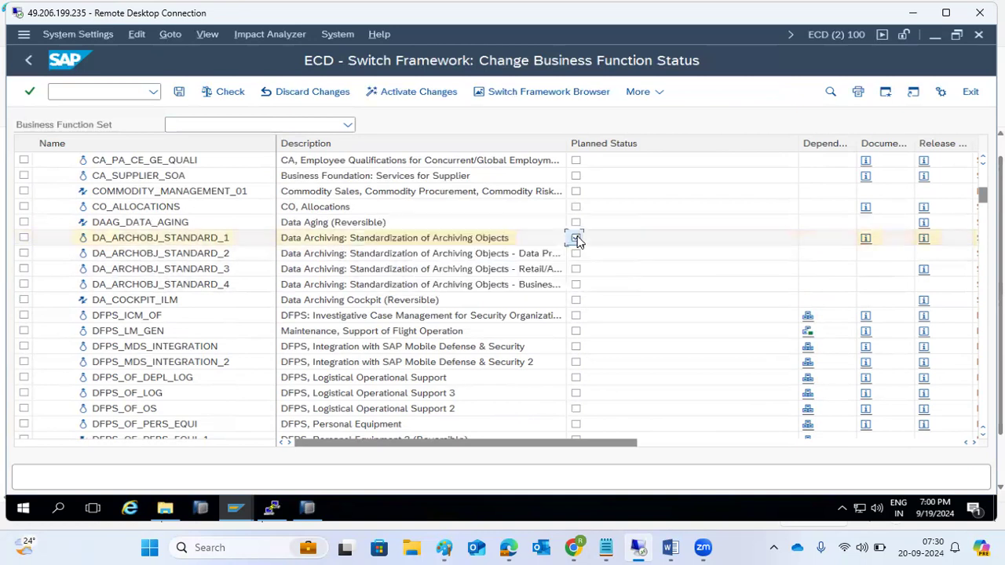
{"action": "left_click", "coordinate": [373, 92]}
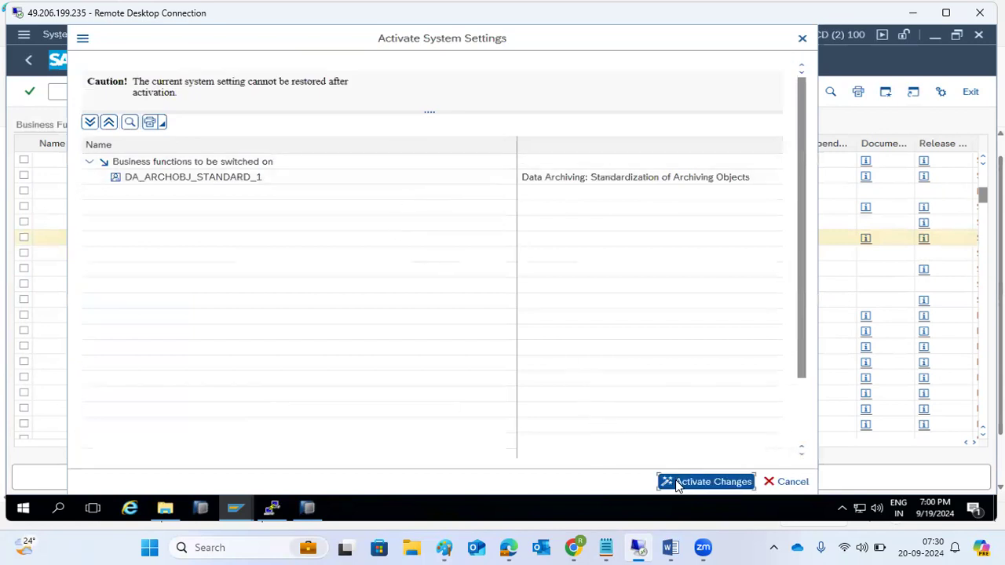
{"action": "left_click", "coordinate": [677, 484]}
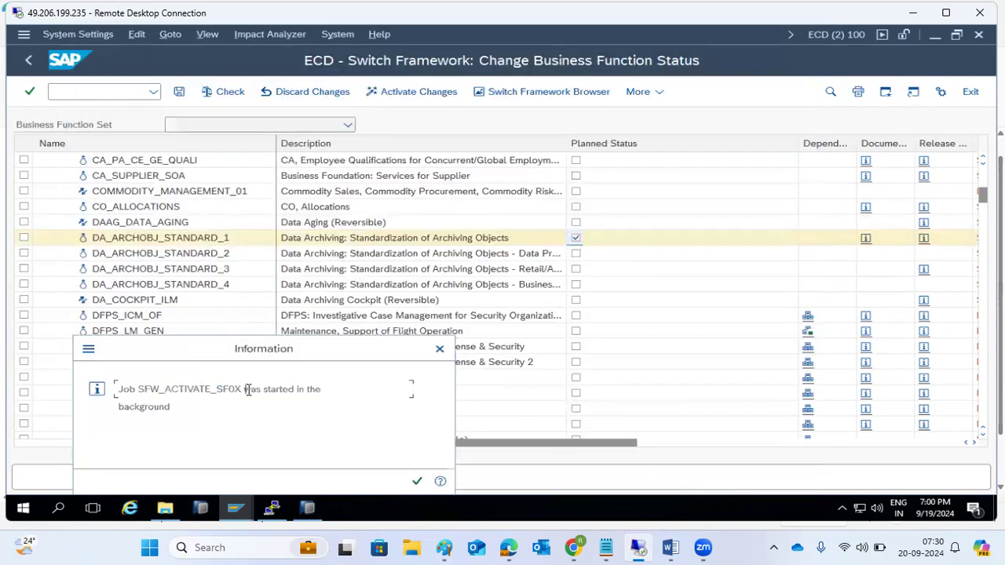
{"action": "left_click_drag", "start_coordinate": [244, 390], "coordinate": [367, 409]}
{"action": "left_click", "coordinate": [417, 480]}
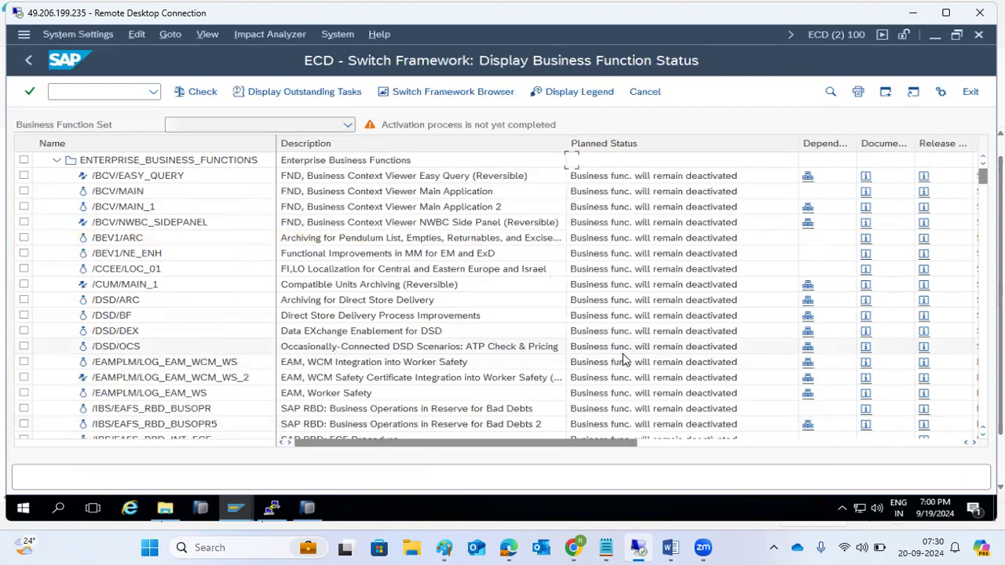
{"action": "scroll", "coordinate": [622, 357], "scroll_direction": "down", "scroll_amount": 10}
Step: Leave the status list and rerun the most recent transaction from the command field history
{"action": "left_click", "coordinate": [28, 59]}
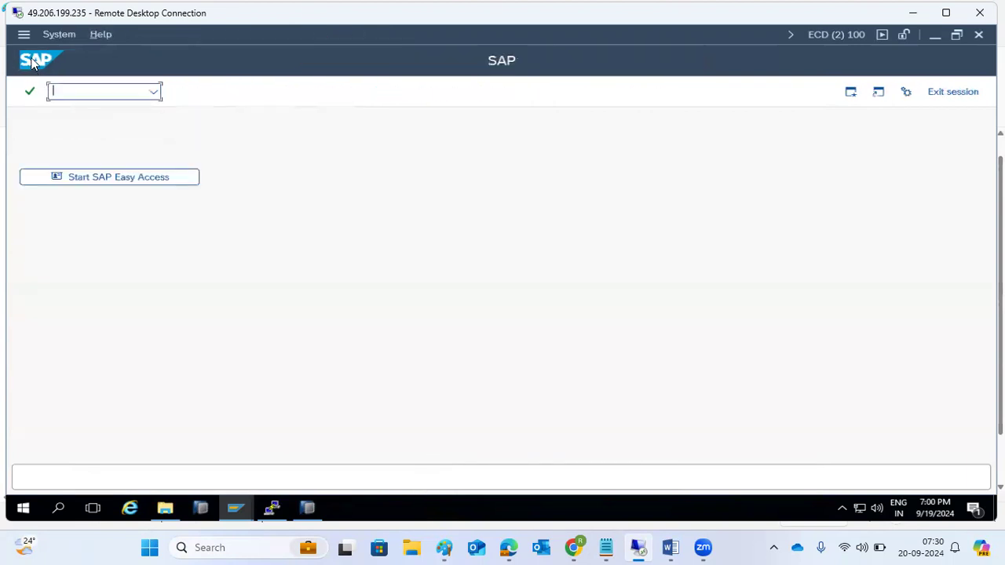
{"action": "left_click", "coordinate": [153, 93]}
{"action": "left_click", "coordinate": [100, 115]}
{"action": "key", "text": "Return"}
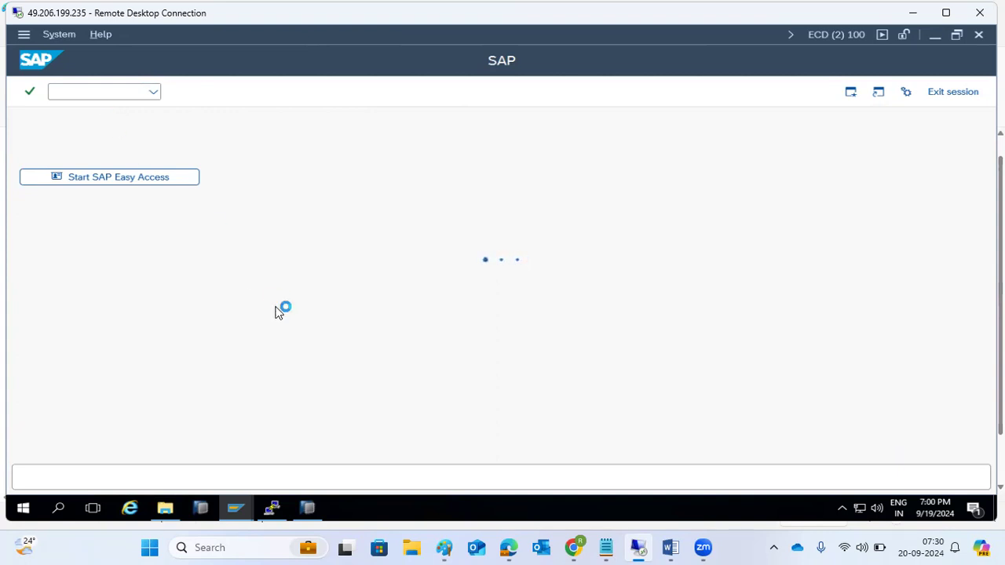
Step: Highlight the SFw5 business function activation and SWU3 workflow activation notes in Paint, then return to SAP
{"action": "mouse_move", "coordinate": [444, 547]}
{"action": "left_click", "coordinate": [427, 487]}
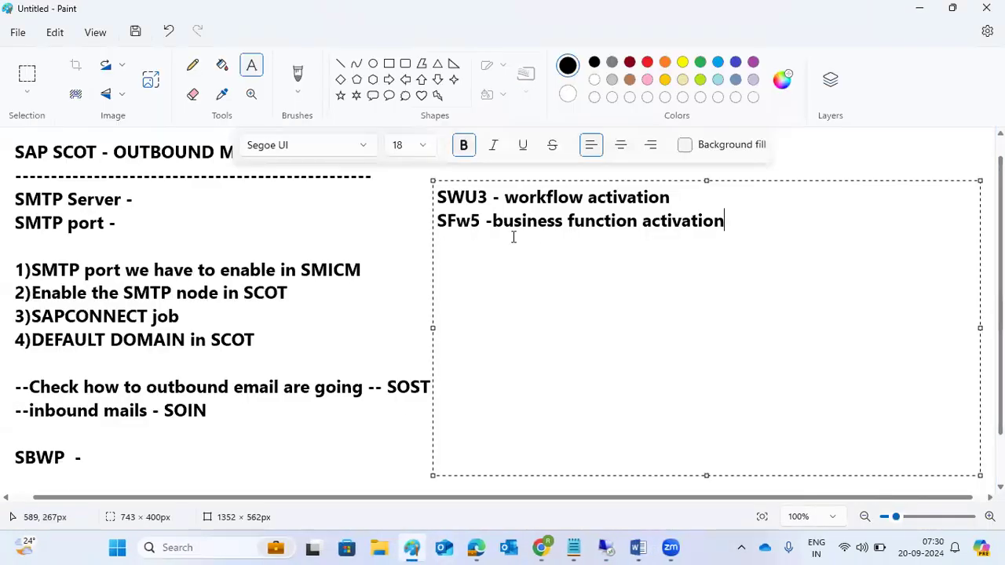
{"action": "left_click_drag", "start_coordinate": [493, 221], "coordinate": [826, 255]}
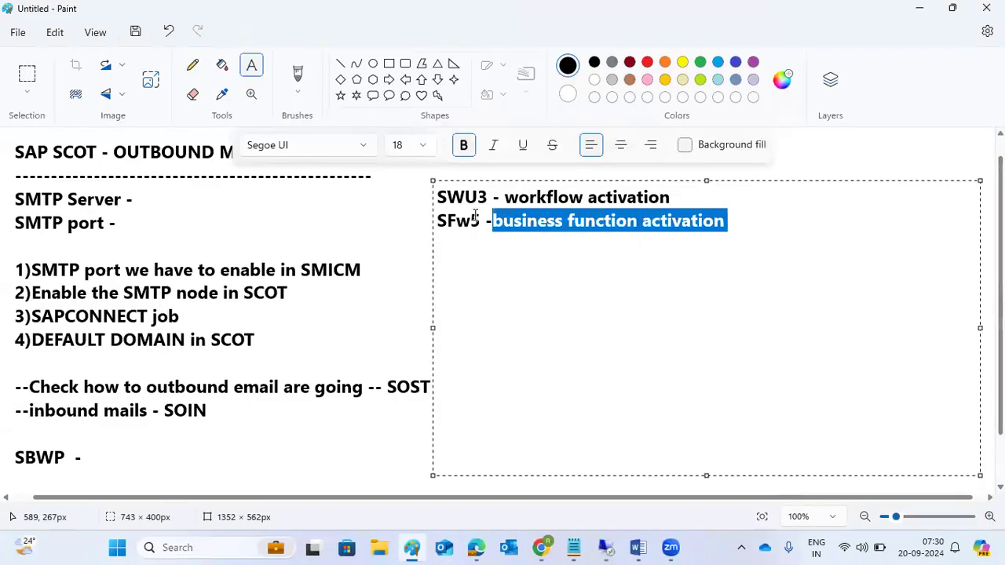
{"action": "left_click_drag", "start_coordinate": [504, 198], "coordinate": [694, 204]}
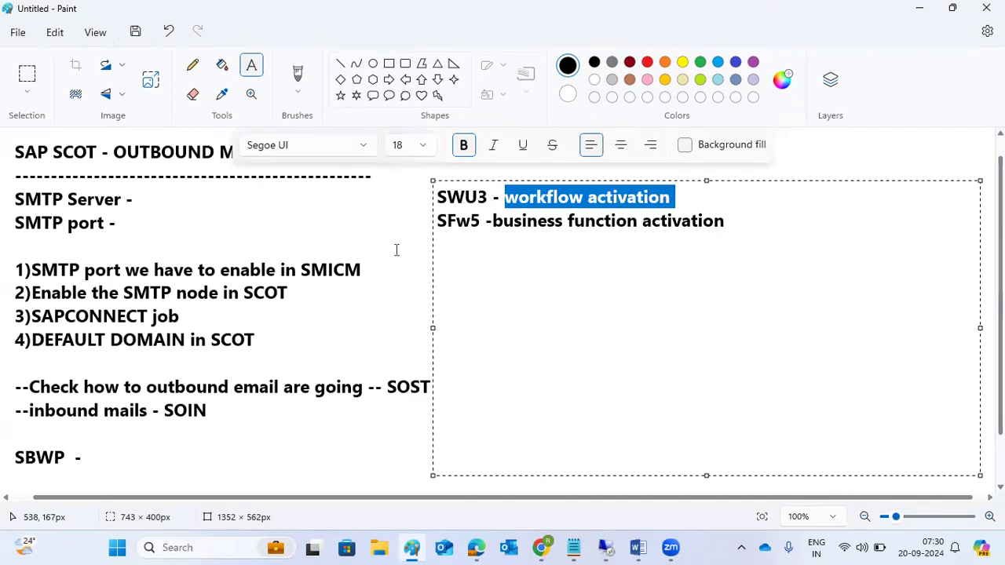
{"action": "mouse_move", "coordinate": [606, 548]}
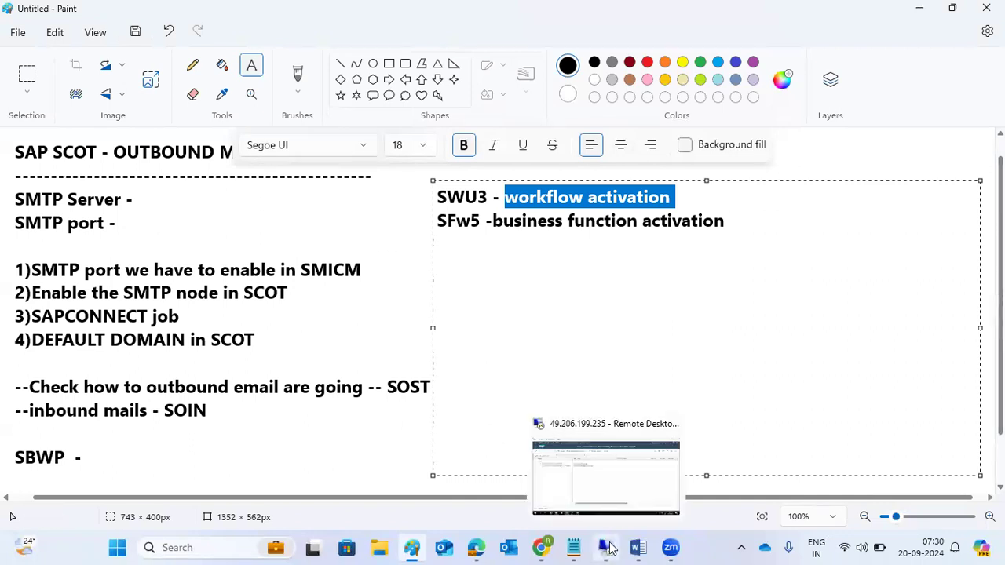
{"action": "left_click", "coordinate": [595, 476]}
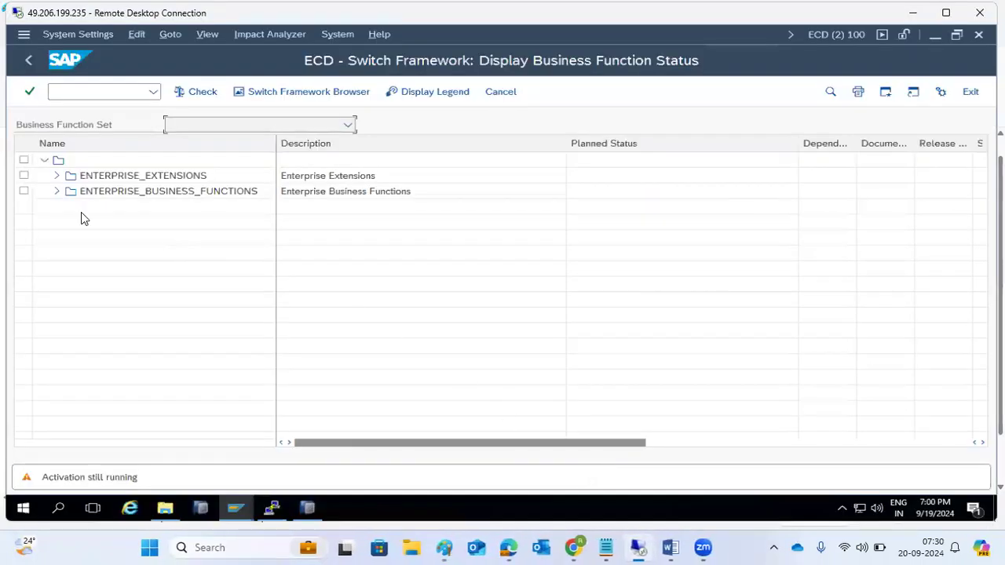
Step: Expand and scroll ENTERPRISE_BUSINESS_FUNCTIONS, expand ENTERPRISE_EXTENSIONS, then go Back to the start screen
{"action": "left_click", "coordinate": [55, 192]}
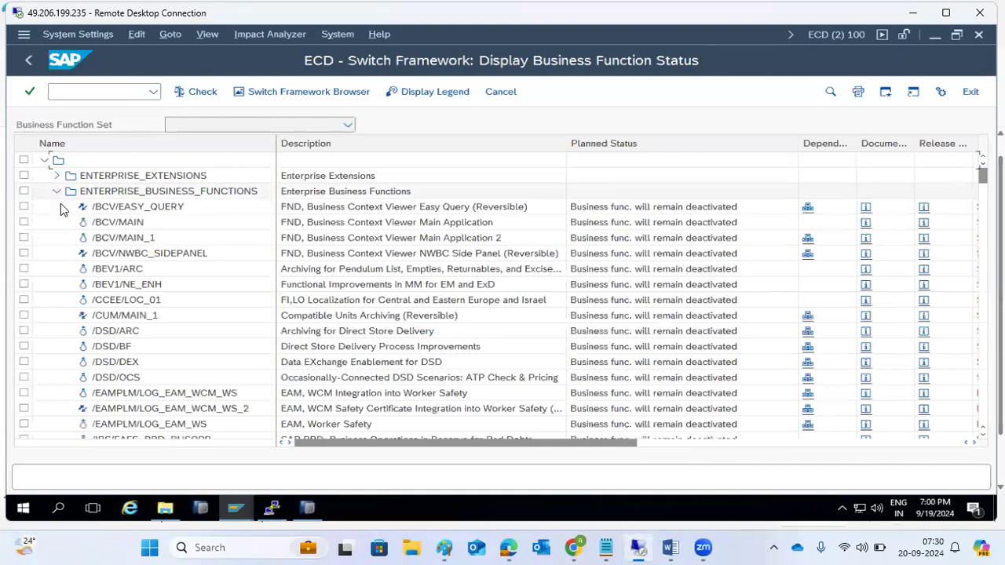
{"action": "scroll", "coordinate": [105, 284], "scroll_direction": "down", "scroll_amount": 20}
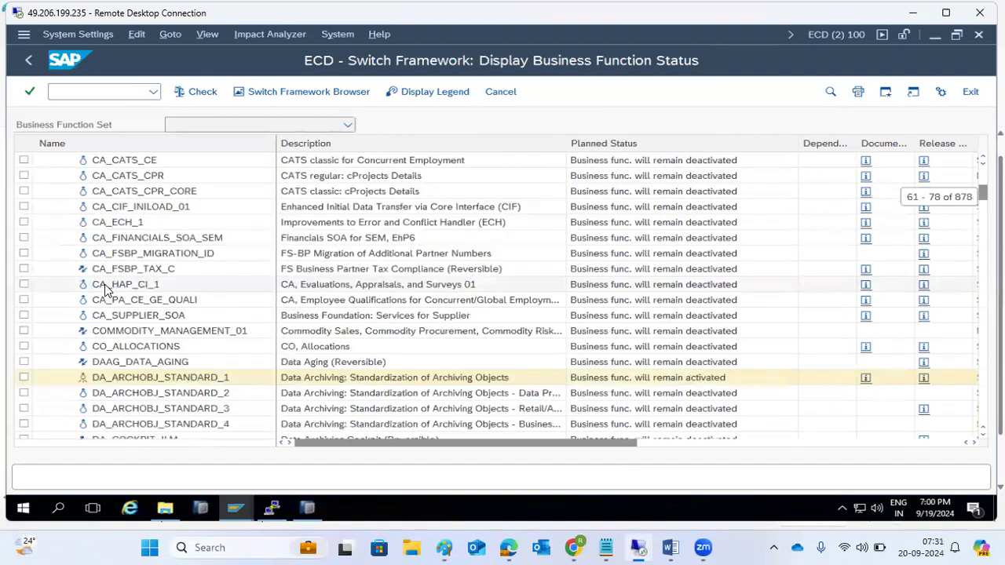
{"action": "scroll", "coordinate": [139, 286], "scroll_direction": "up", "scroll_amount": 13}
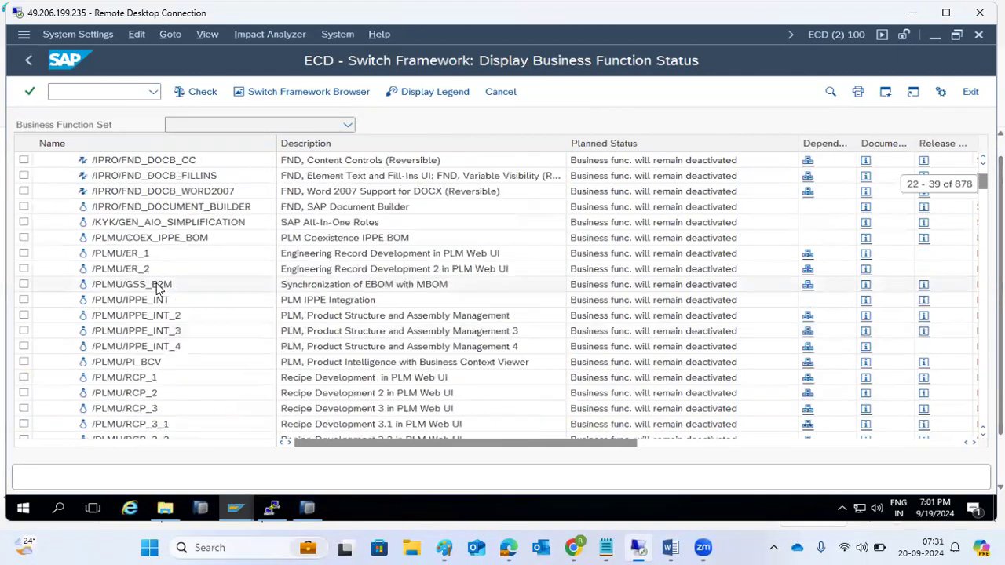
{"action": "scroll", "coordinate": [157, 287], "scroll_direction": "up", "scroll_amount": 7}
{"action": "left_click", "coordinate": [53, 177]}
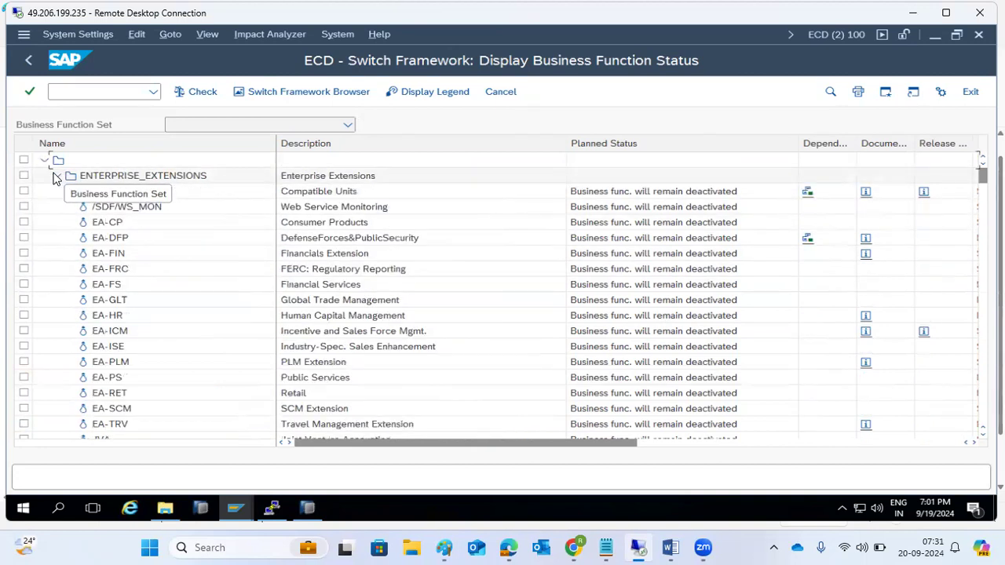
{"action": "left_click", "coordinate": [30, 60]}
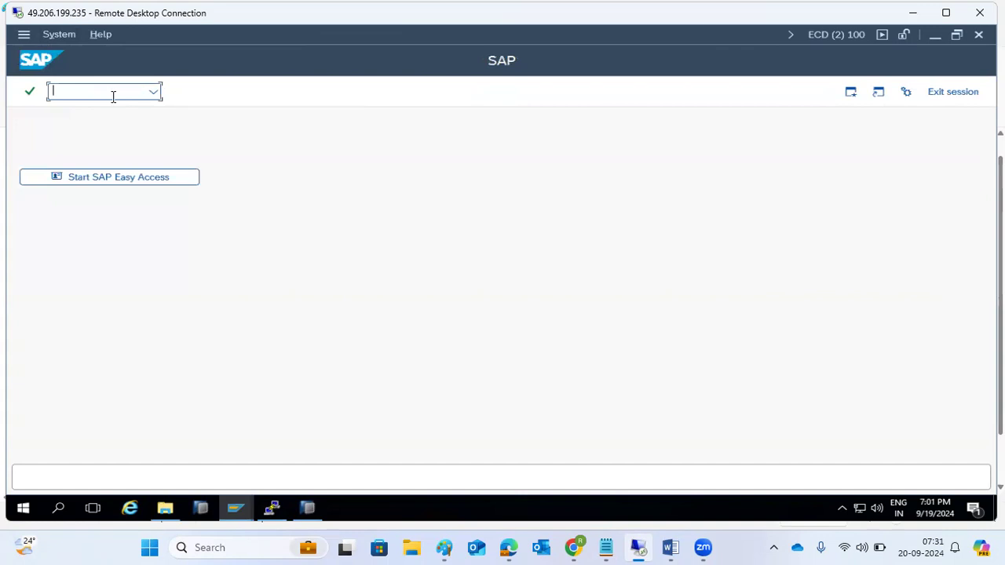
Step: Run /nSM02 to check the system message list, find it empty, and go back
{"action": "type", "text": "n"}
{"action": "type", "text": "sm02"}
{"action": "key", "text": "Return"}
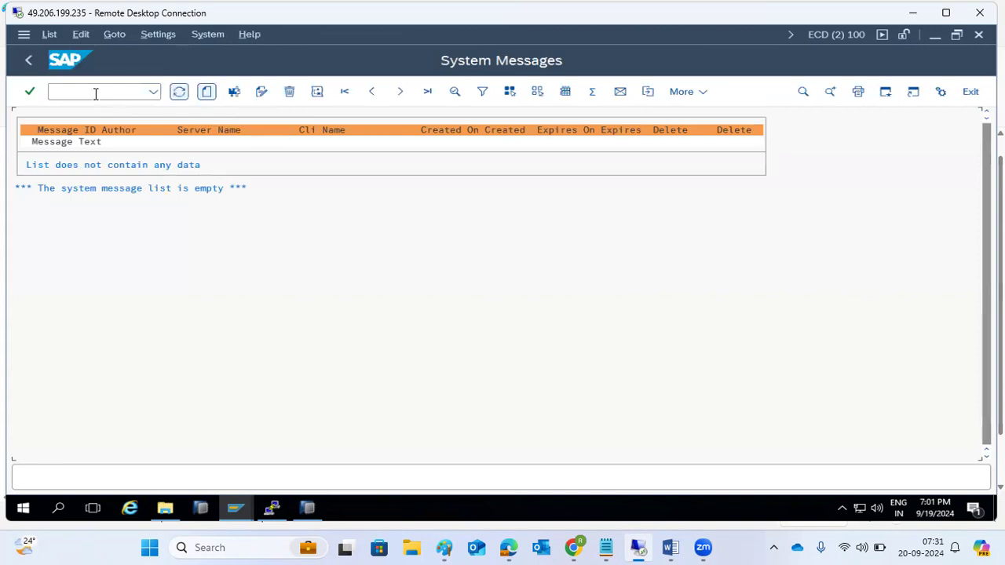
{"action": "left_click", "coordinate": [30, 61]}
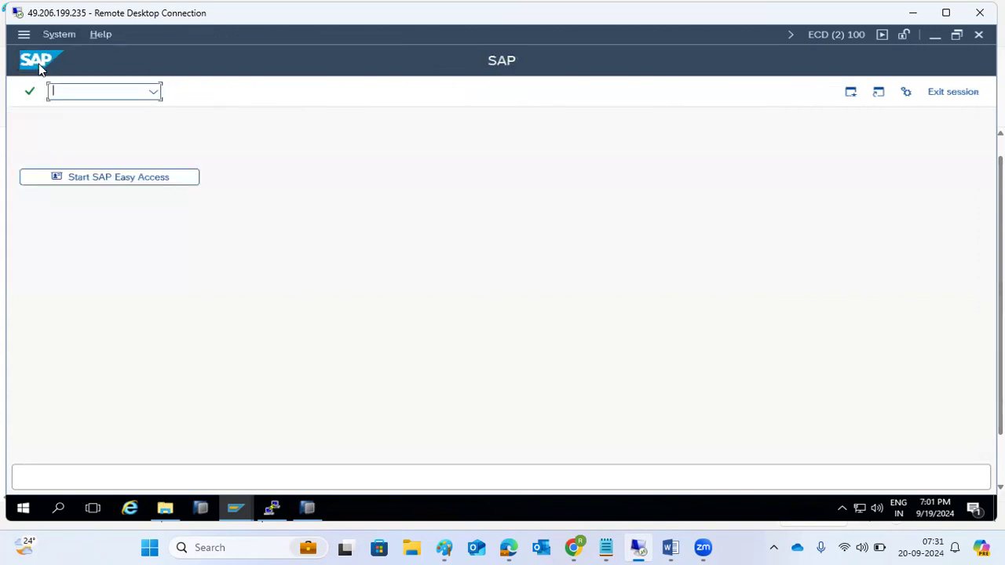
Step: Open the Transaction Codes: Lock/Unlock screen, then bring up the Paint notes
{"action": "type", "text": "sm37"}
{"action": "key", "text": "Return"}
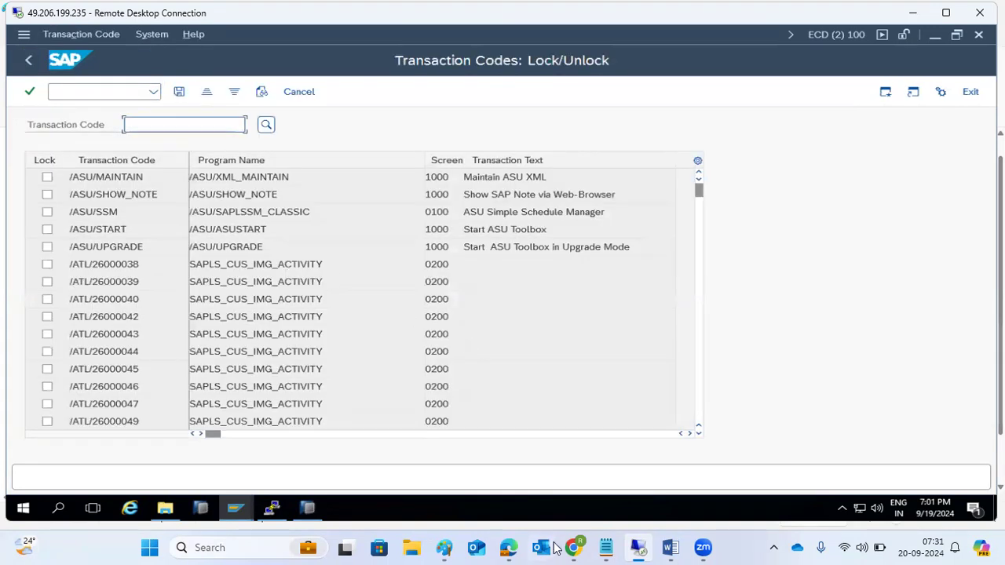
{"action": "left_click", "coordinate": [445, 548]}
Step: Add the note line 'SM01 - lock/unlock transaction codes' in Paint, then return to SAP
{"action": "left_click", "coordinate": [803, 225]}
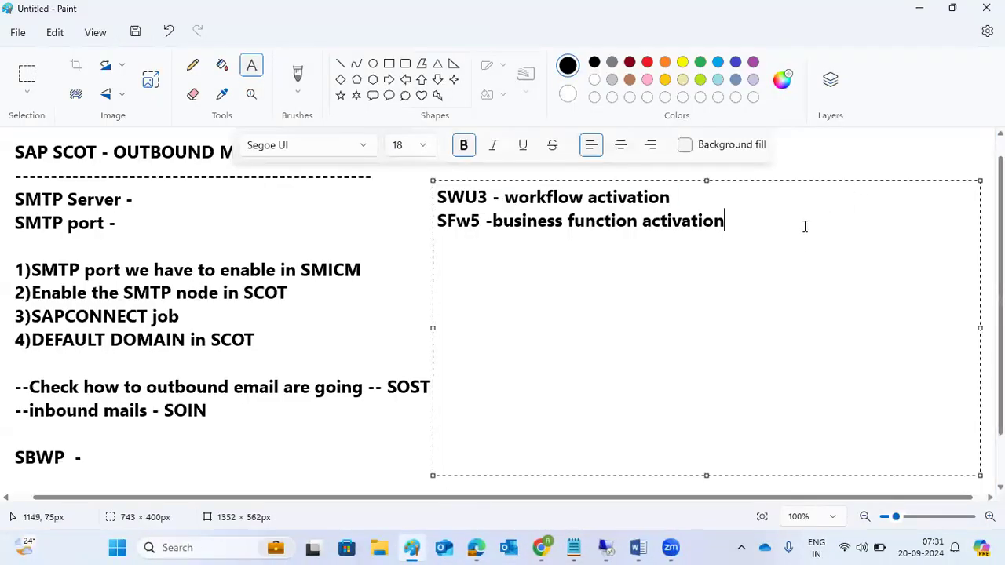
{"action": "type", "text": "SM01 - lo"}
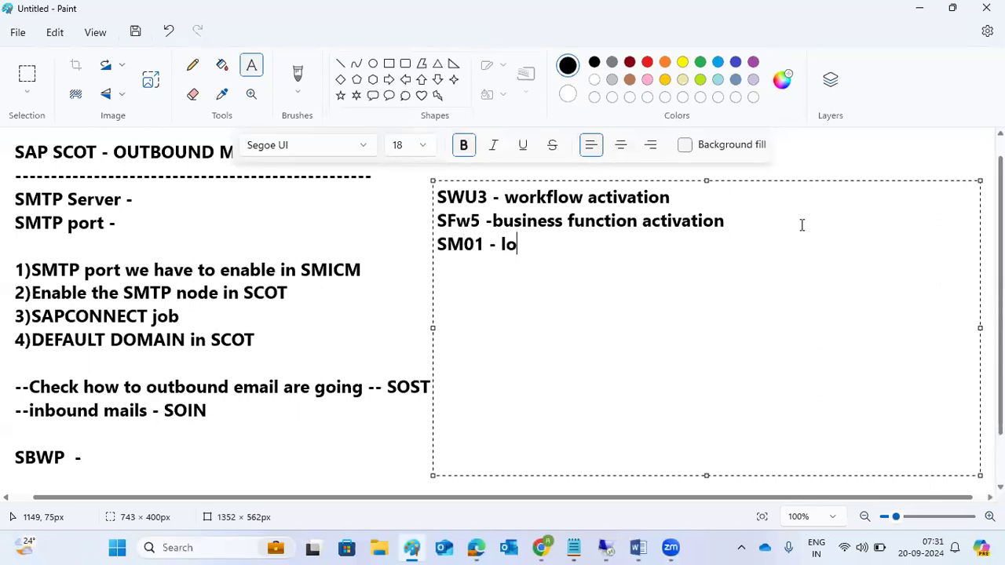
{"action": "type", "text": "ck/unlock tr"}
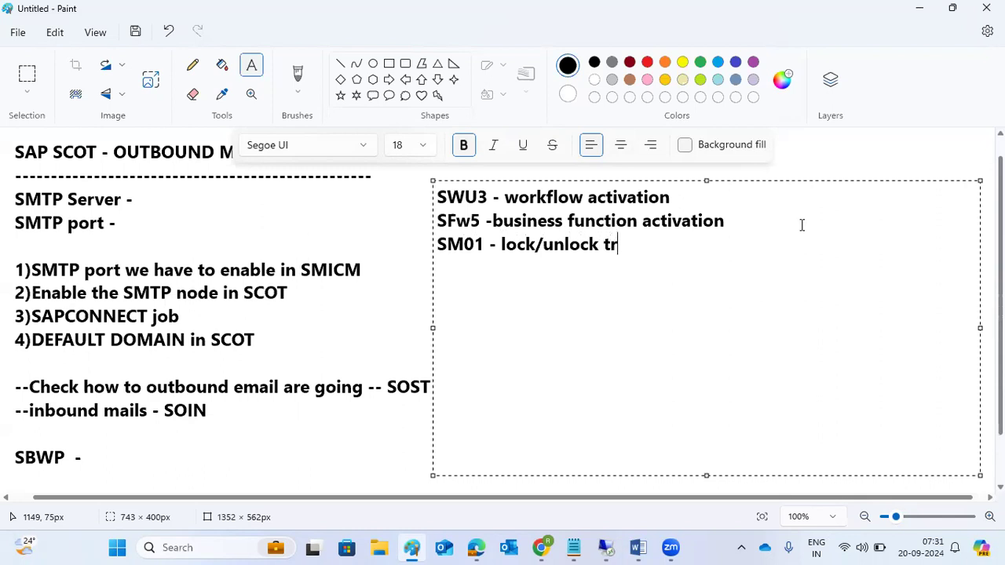
{"action": "type", "text": "ansaction codes"}
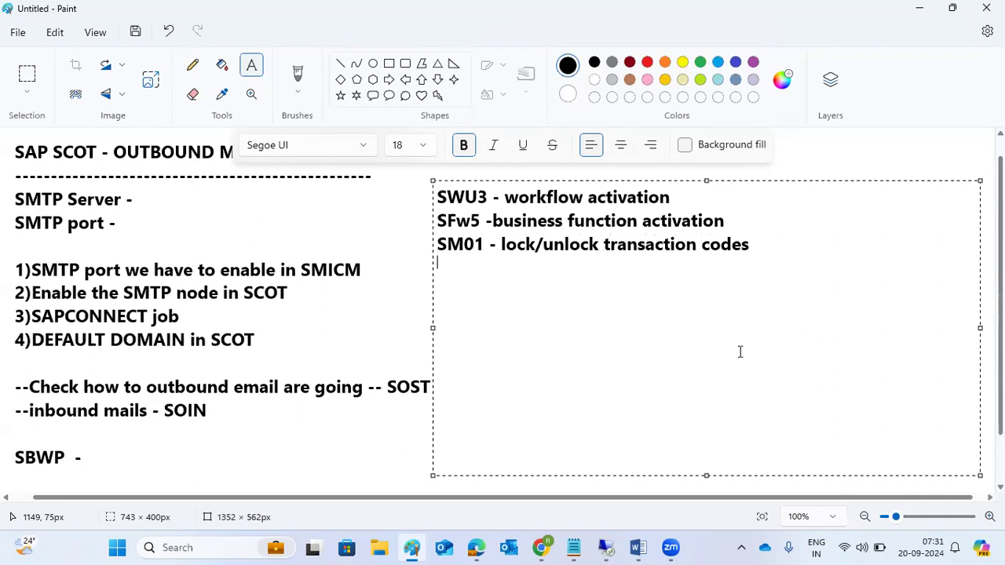
{"action": "left_click", "coordinate": [601, 544]}
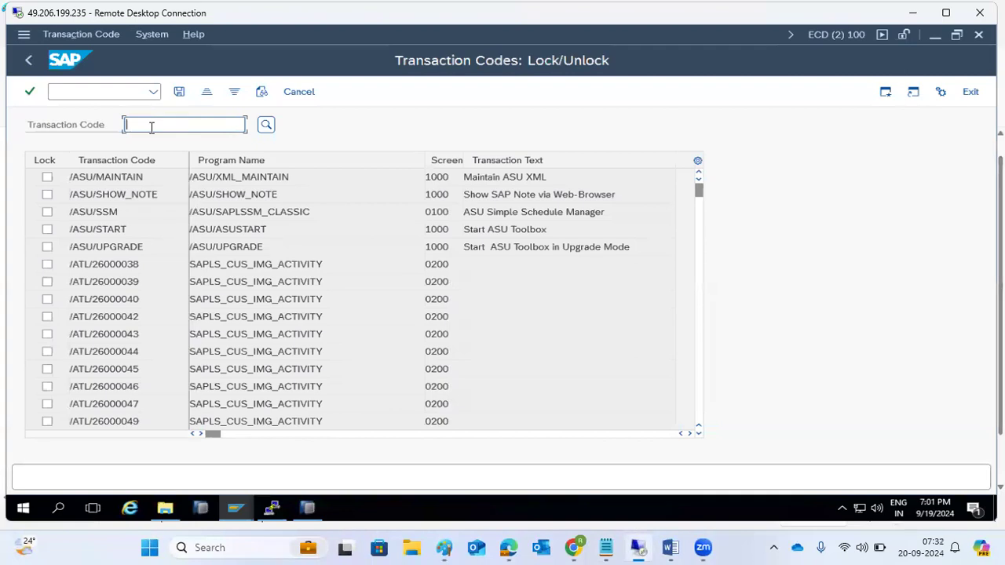
Step: Find transaction SCC5 in SM01, tick its Lock box, and save
{"action": "type", "text": "SCC5"}
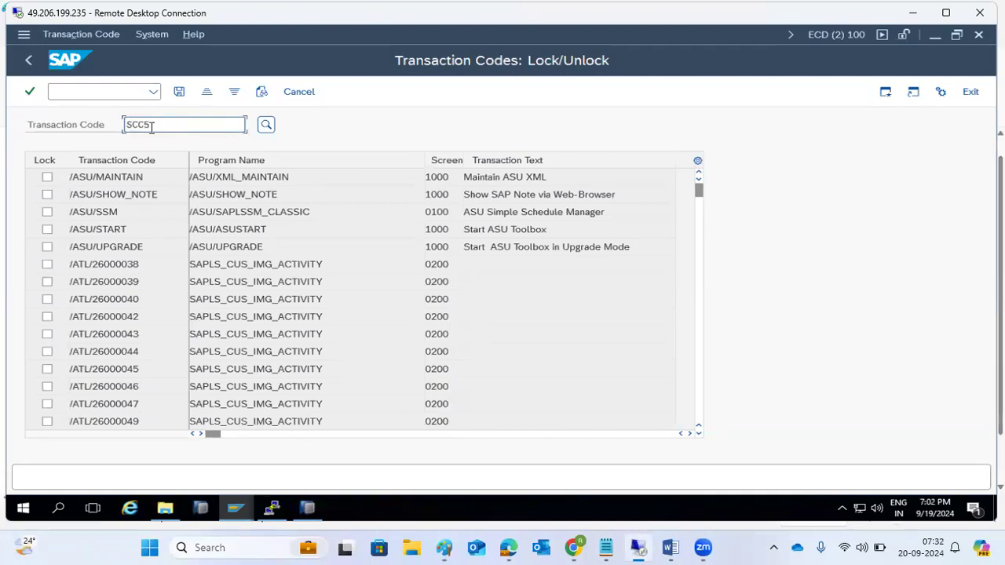
{"action": "left_click", "coordinate": [266, 125]}
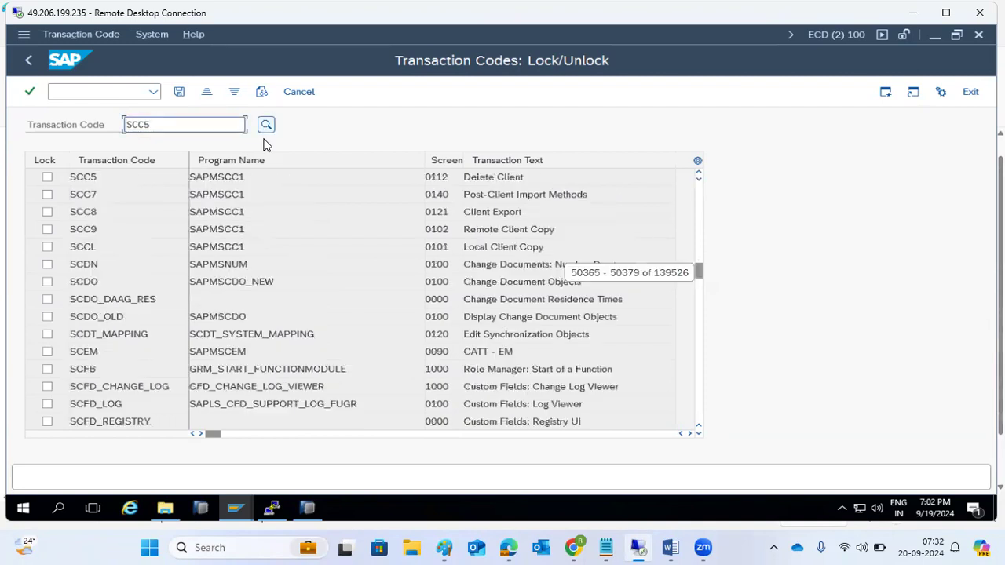
{"action": "left_click", "coordinate": [47, 177]}
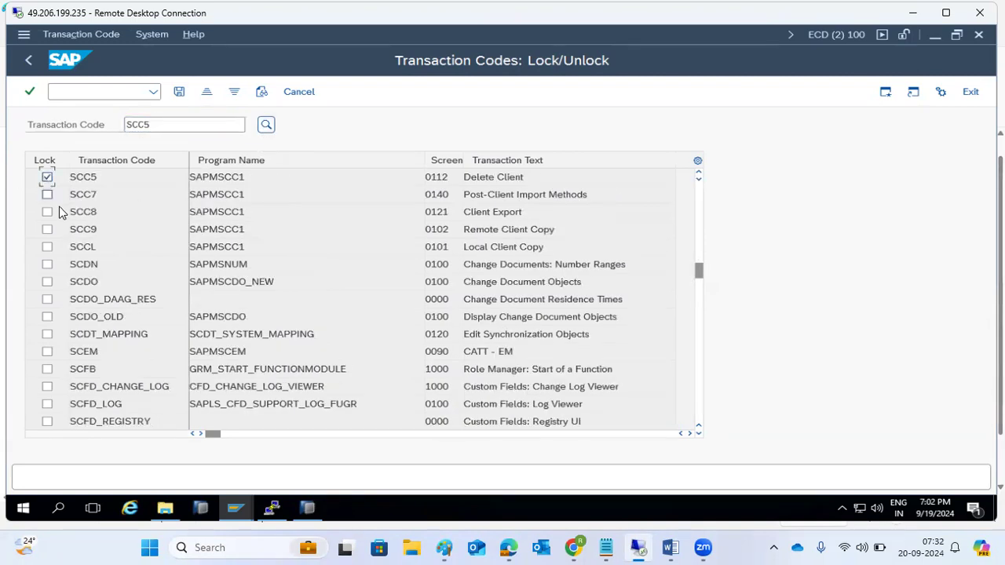
{"action": "left_click", "coordinate": [180, 93]}
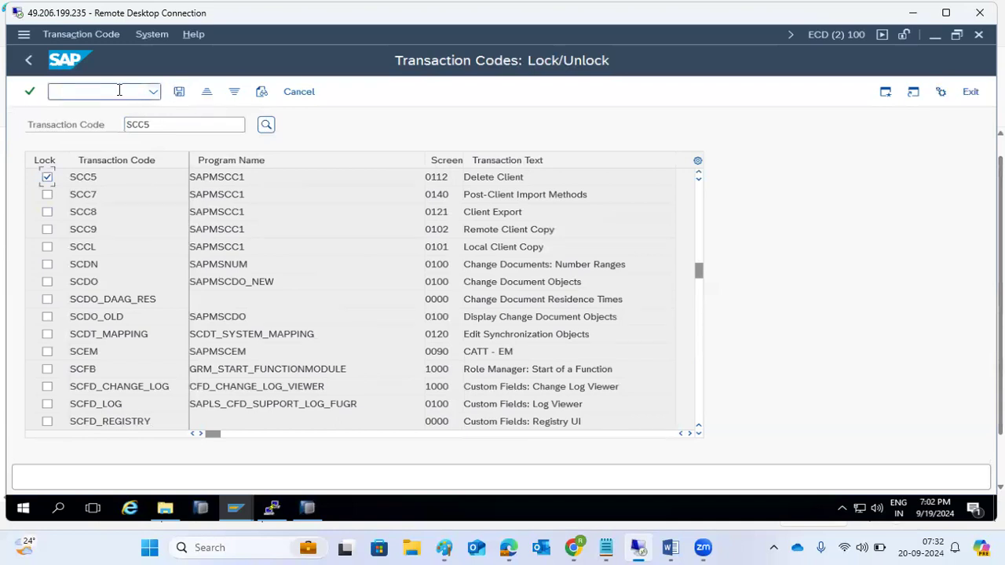
Step: Try running /nSCC5 to confirm it is refused as locked, then reopen the lock/unlock list
{"action": "type", "text": "/nscc5"}
{"action": "key", "text": "Return"}
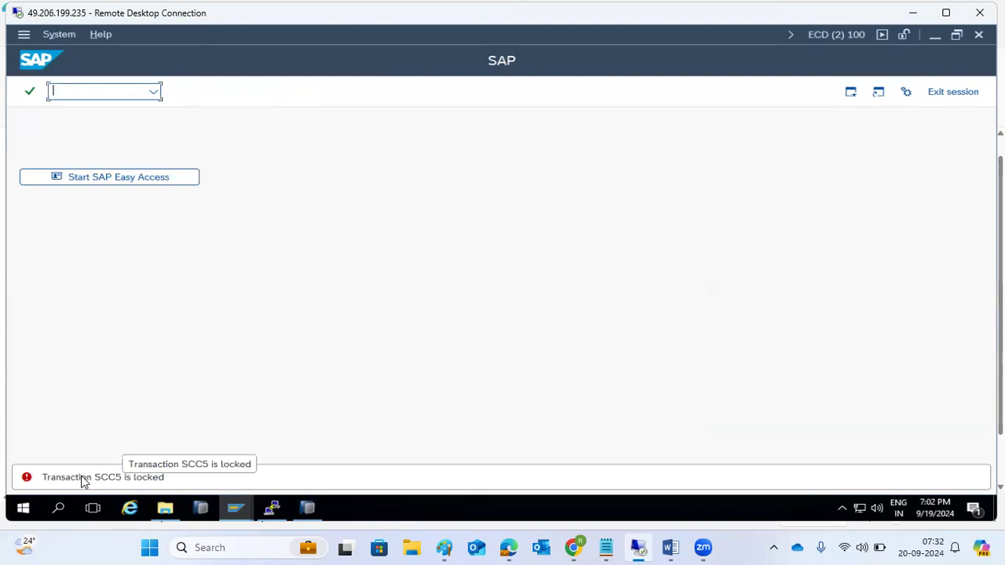
{"action": "type", "text": "/"}
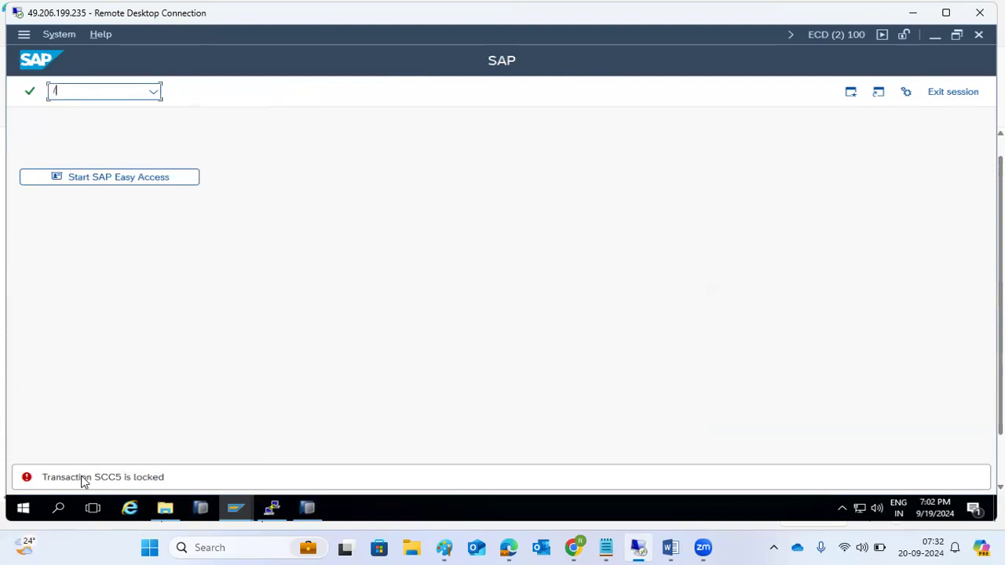
{"action": "type", "text": "nscc5"}
{"action": "key", "text": "Return"}
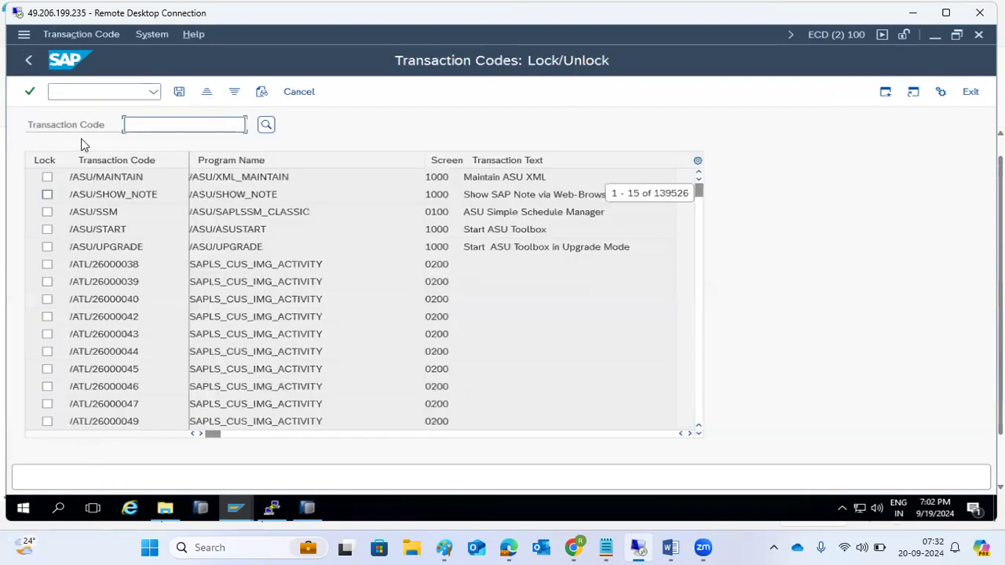
Step: Look up transaction code SCC5 in the Lock/Unlock list, replacing the mistyped SM05
{"action": "left_click", "coordinate": [134, 126]}
{"action": "type", "text": "SM0"}
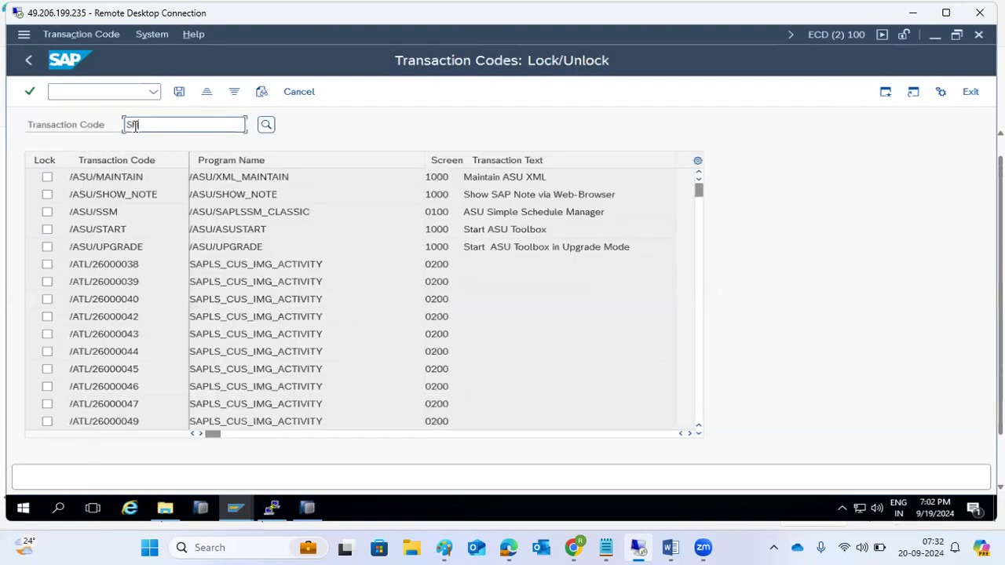
{"action": "type", "text": "5"}
{"action": "double_click", "coordinate": [136, 126]}
{"action": "type", "text": "SCC5"}
{"action": "left_click", "coordinate": [265, 124]}
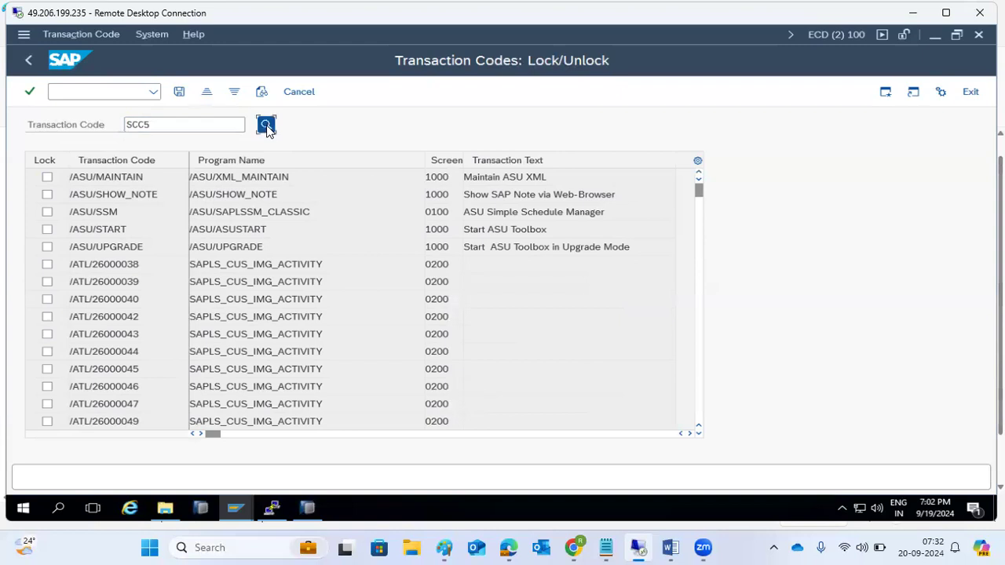
Step: Untick SCC5's Lock, then leave the list without saving the change
{"action": "left_click", "coordinate": [47, 177]}
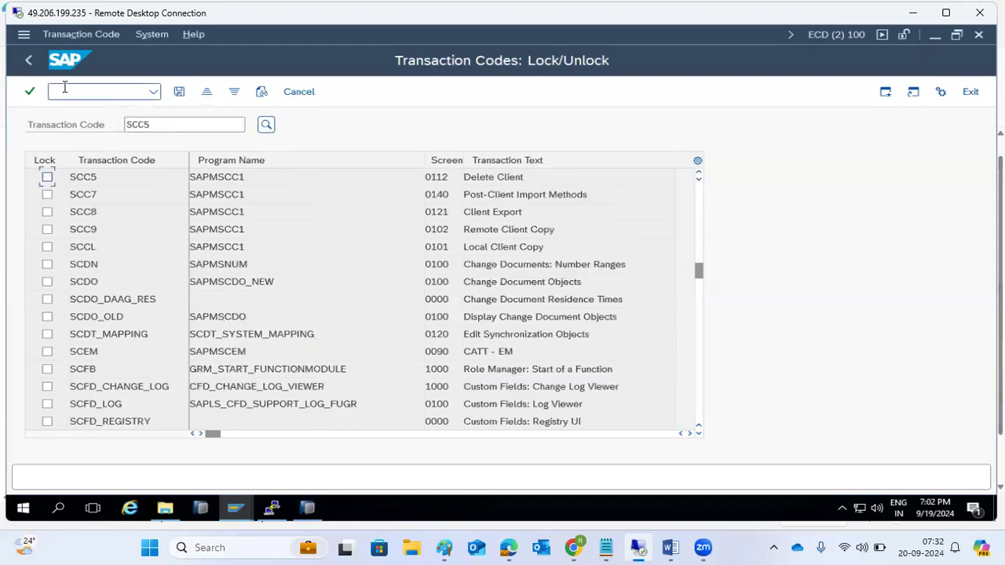
{"action": "left_click", "coordinate": [34, 68]}
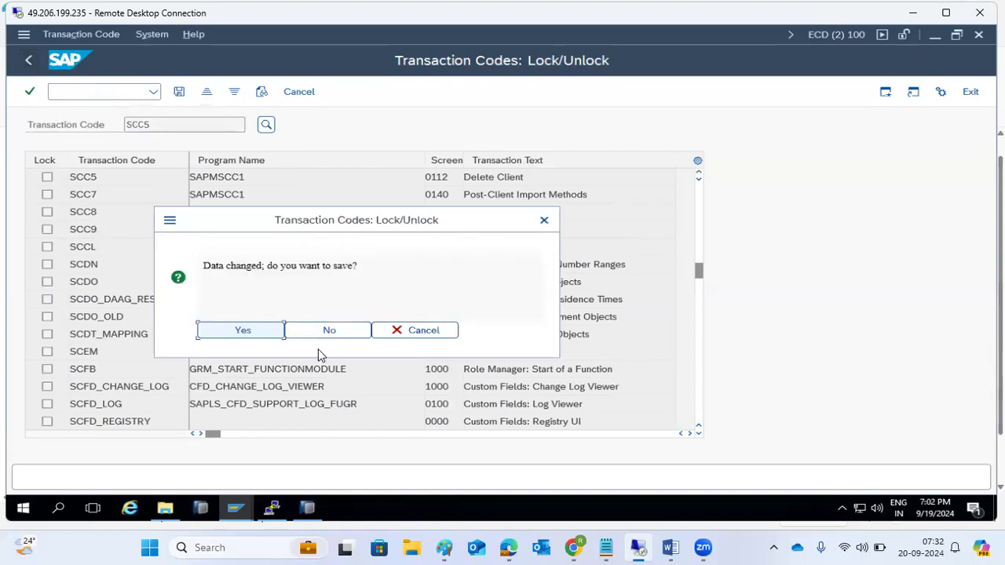
{"action": "left_click", "coordinate": [329, 330]}
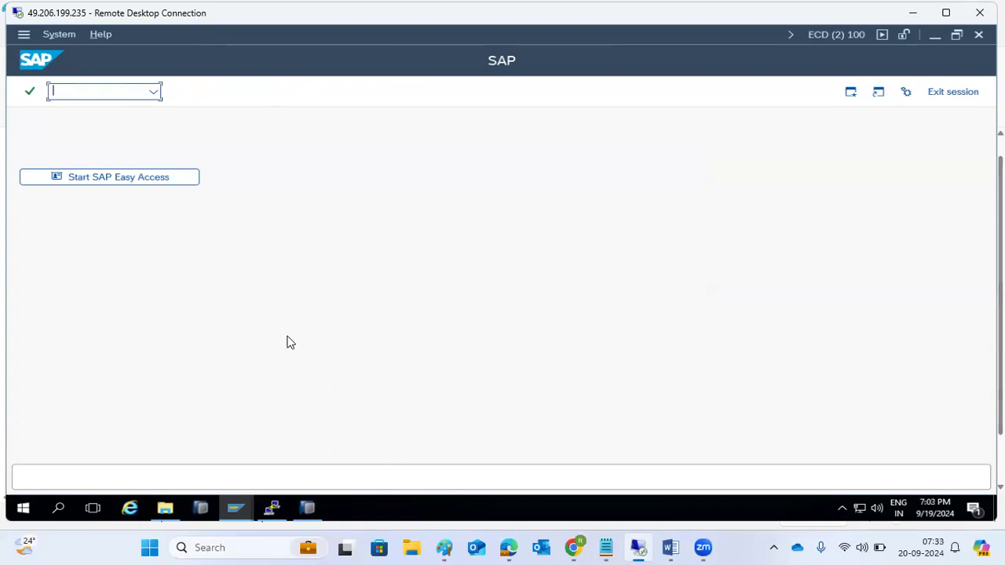
Step: Enter we20 in SAP and note WE20 in Paint, starting a new W line
{"action": "type", "text": "we20"}
{"action": "left_click", "coordinate": [445, 548]}
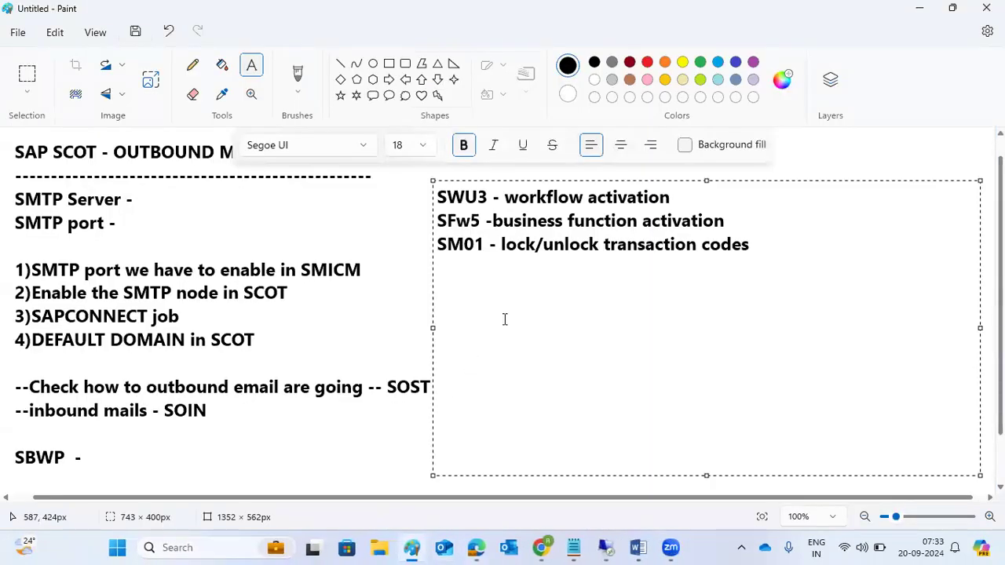
{"action": "type", "text": "WE20"}
{"action": "key", "text": "Return"}
{"action": "type", "text": "W"}
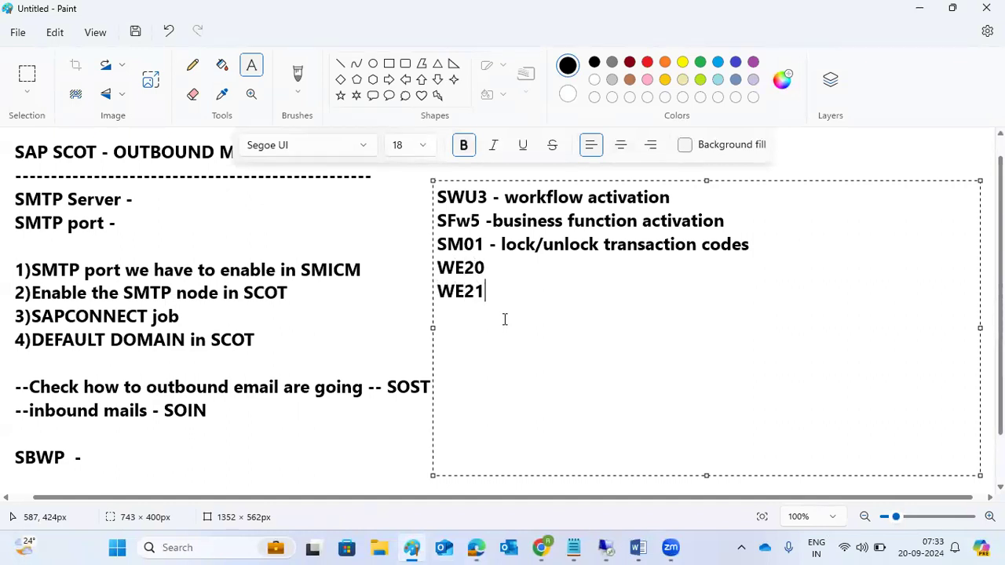
{"action": "mouse_move", "coordinate": [606, 547]}
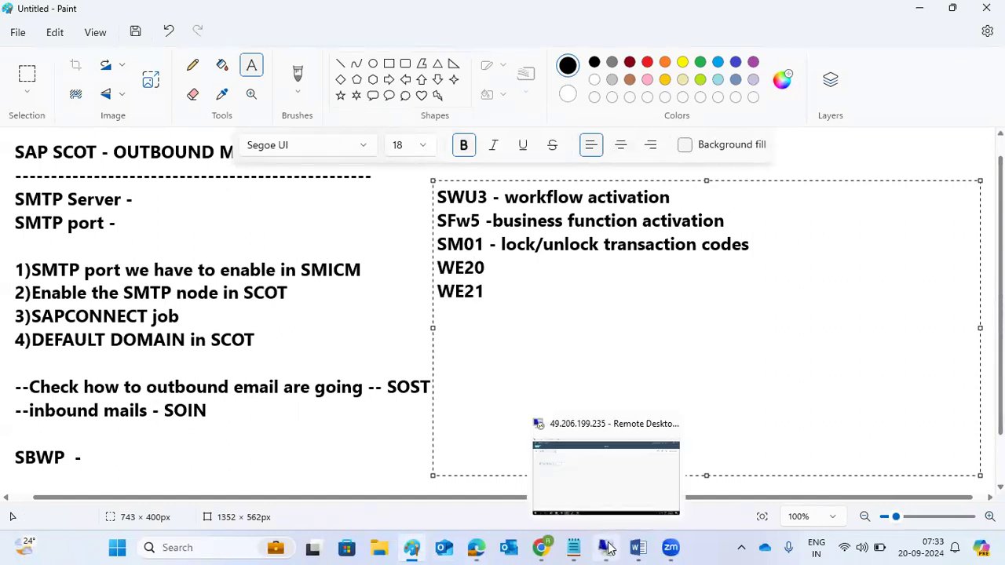
{"action": "left_click", "coordinate": [606, 479]}
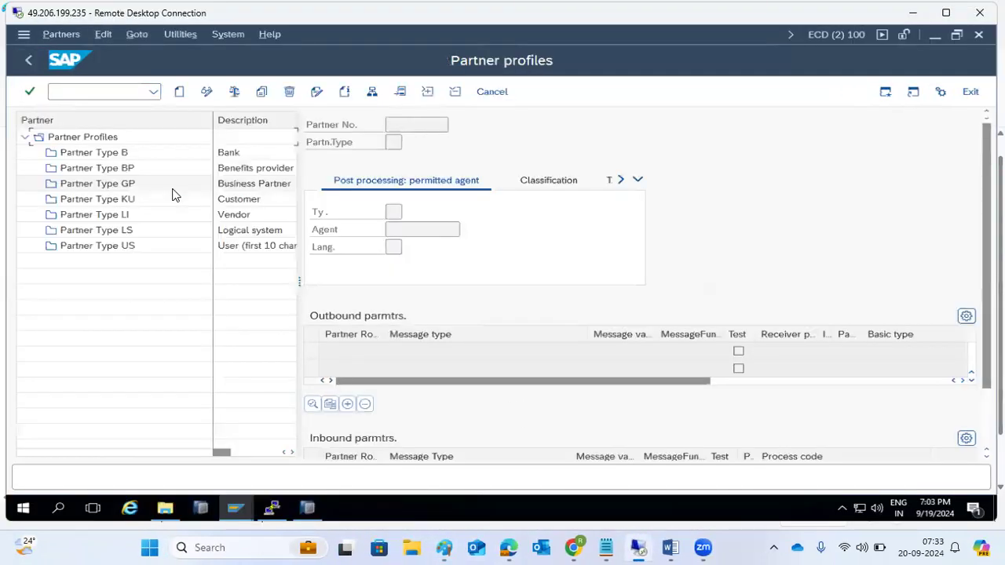
Step: Append '- partner profiles' after WE20 in the Paint notes
{"action": "left_click", "coordinate": [443, 536]}
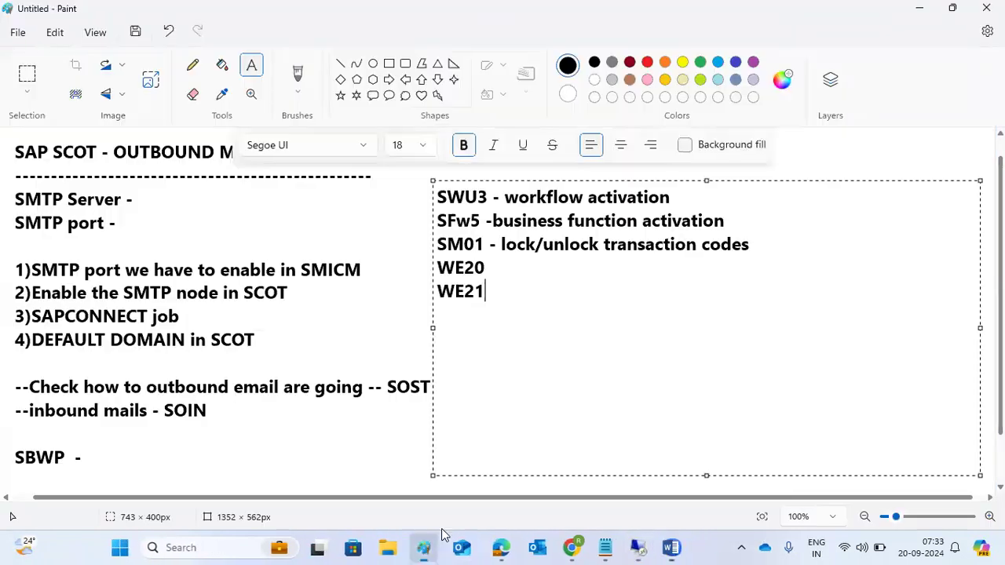
{"action": "left_click", "coordinate": [499, 266]}
{"action": "type", "text": "- partner profiles"}
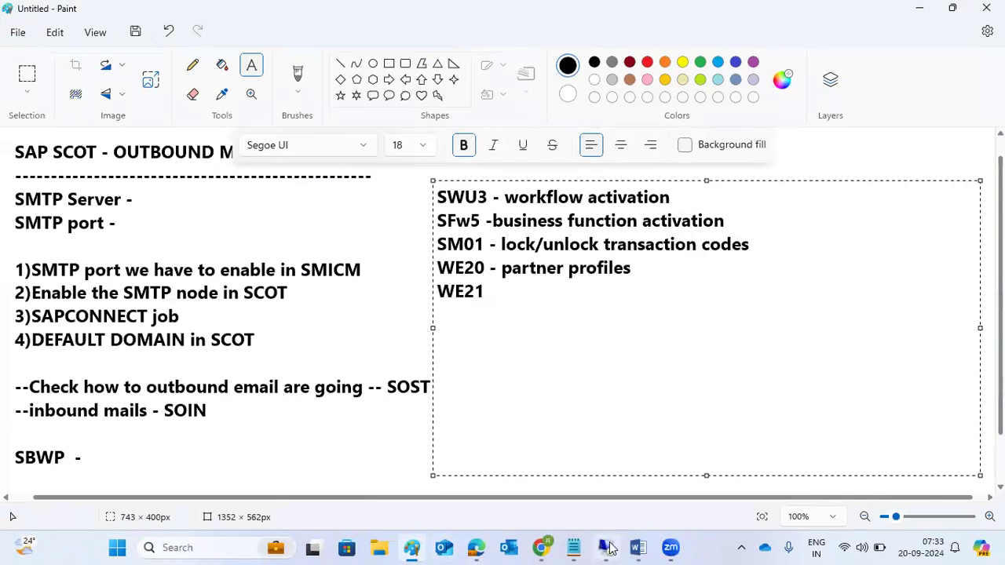
{"action": "mouse_move", "coordinate": [609, 547]}
{"action": "left_click", "coordinate": [606, 460]}
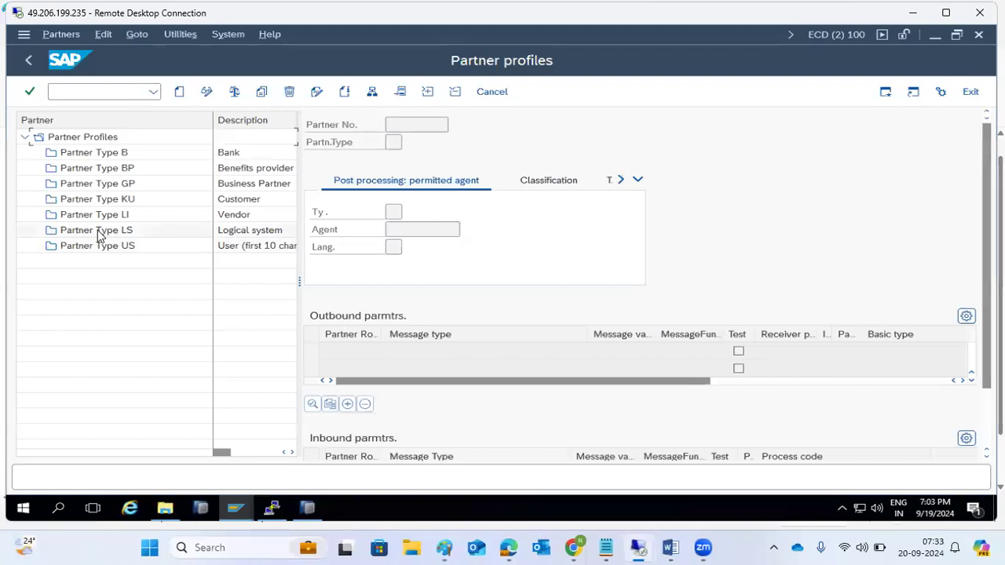
Step: Start an LS partner profile, cancel it, and run a new transaction from the command field
{"action": "left_click", "coordinate": [58, 234]}
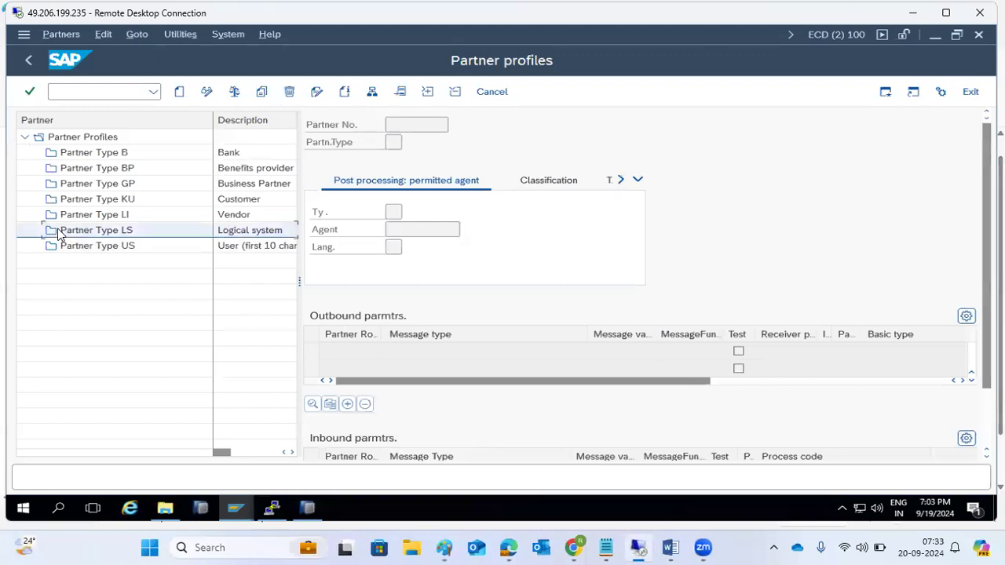
{"action": "left_click", "coordinate": [179, 92]}
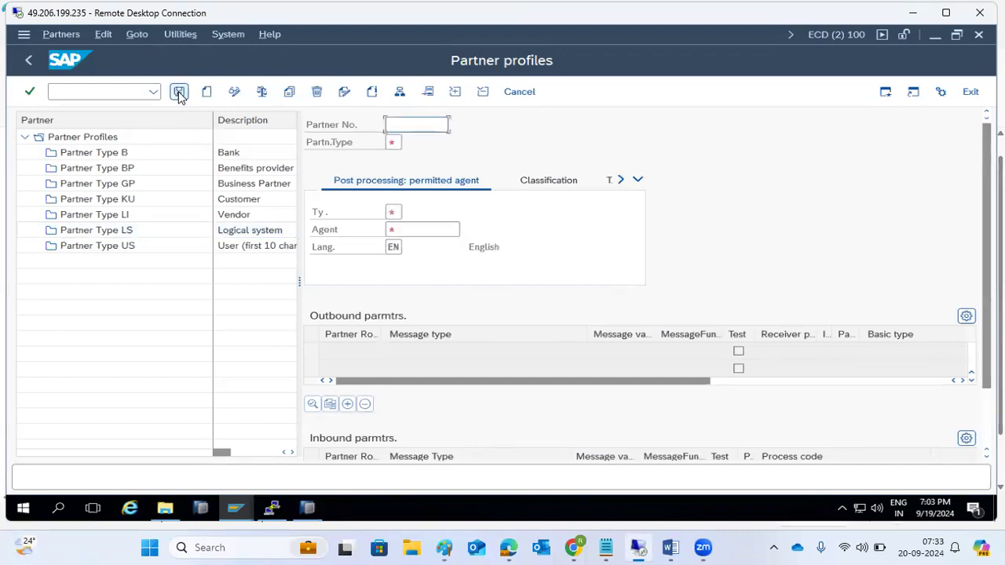
{"action": "left_click", "coordinate": [517, 93]}
{"action": "left_click", "coordinate": [119, 92]}
{"action": "type", "text": "/nwe20"}
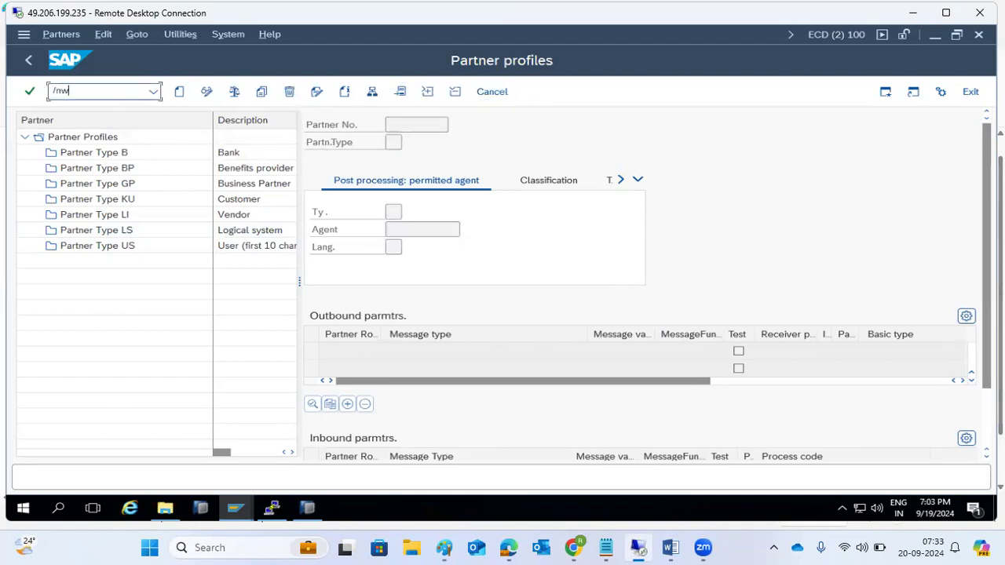
{"action": "key", "text": "Return"}
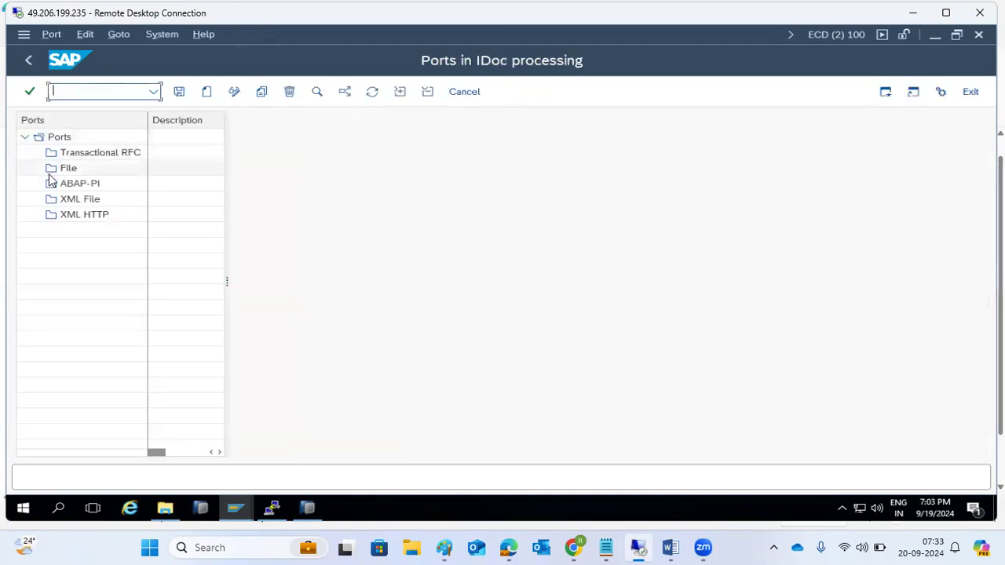
Step: Try creating a Transactional RFC port three times, dismissing each port-name error, then cancel
{"action": "left_click", "coordinate": [63, 152]}
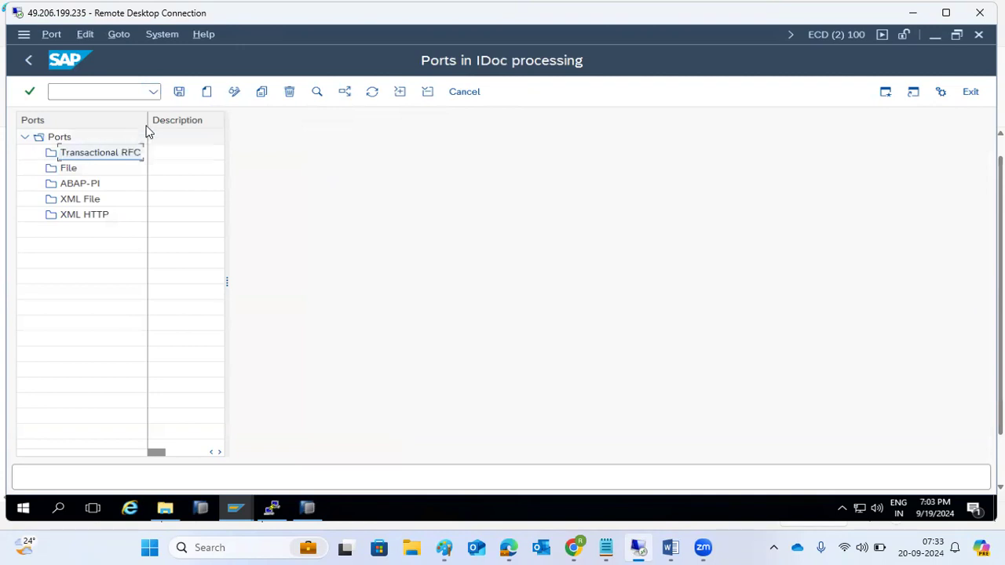
{"action": "left_click", "coordinate": [208, 92]}
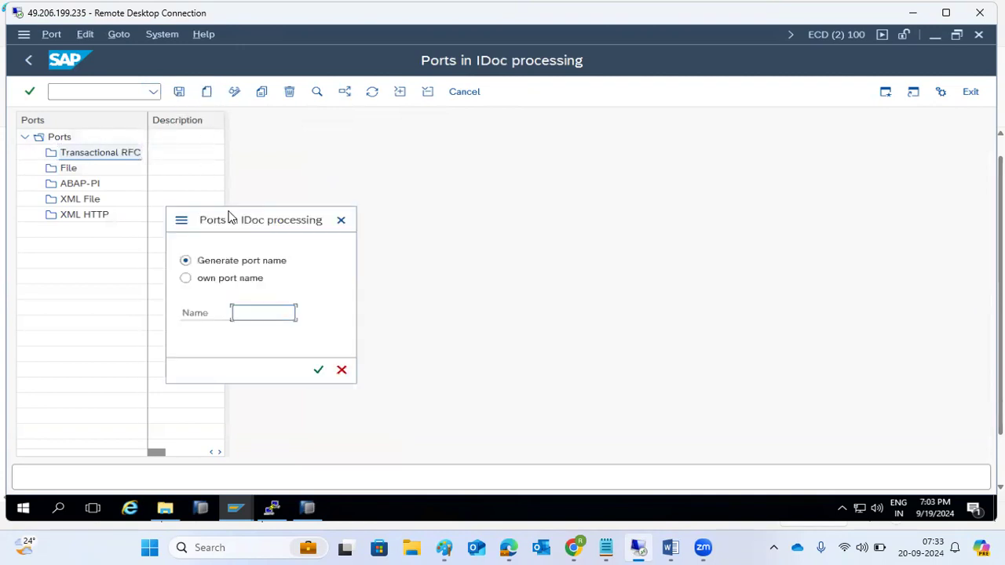
{"action": "left_click", "coordinate": [318, 370]}
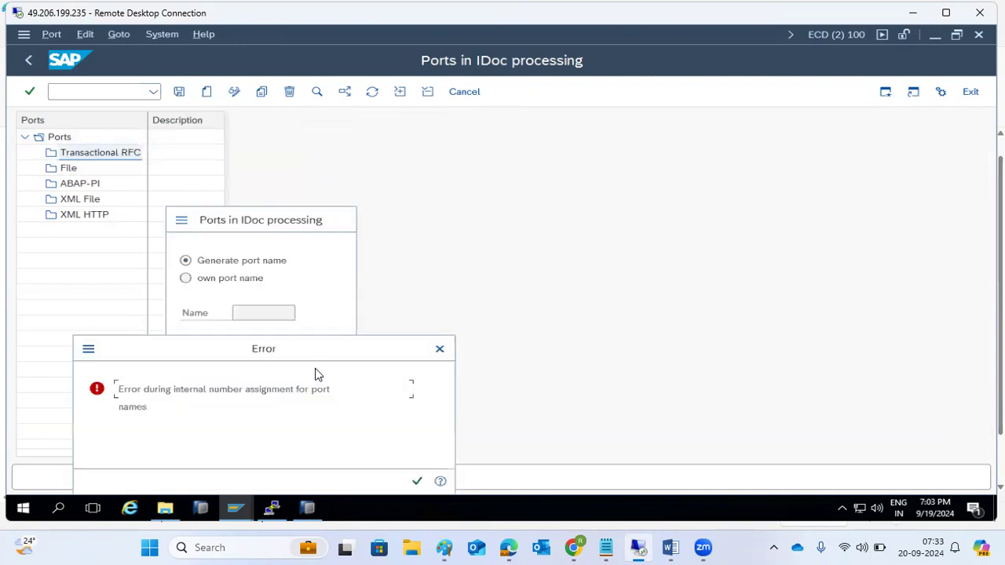
{"action": "left_click", "coordinate": [417, 481]}
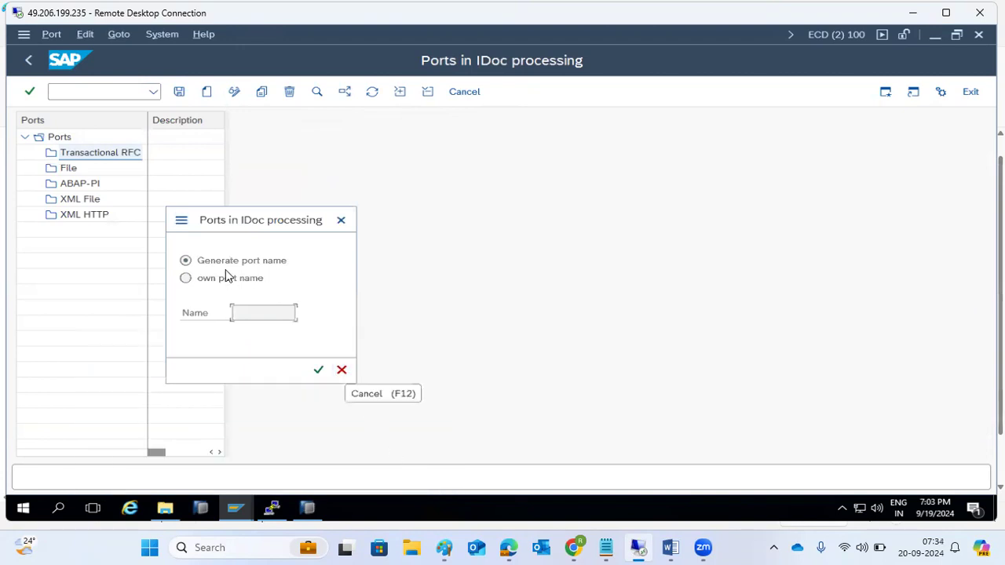
{"action": "left_click", "coordinate": [318, 370]}
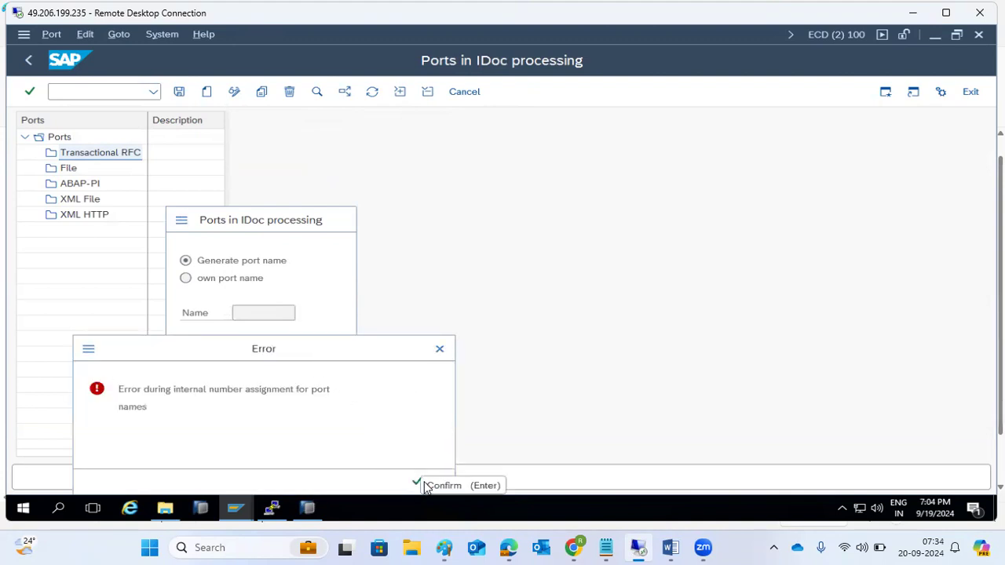
{"action": "left_click", "coordinate": [418, 484]}
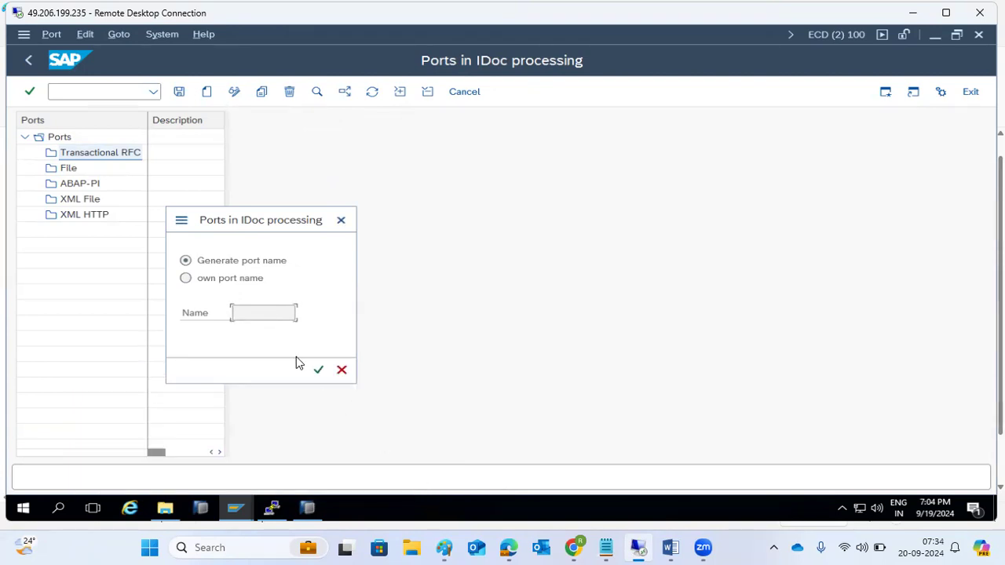
{"action": "left_click", "coordinate": [318, 370]}
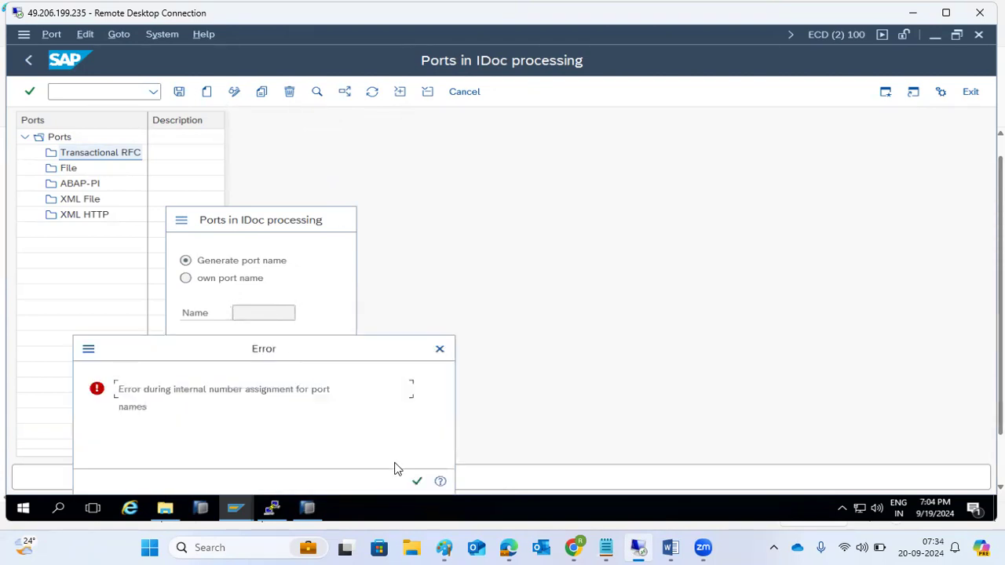
{"action": "left_click", "coordinate": [417, 482]}
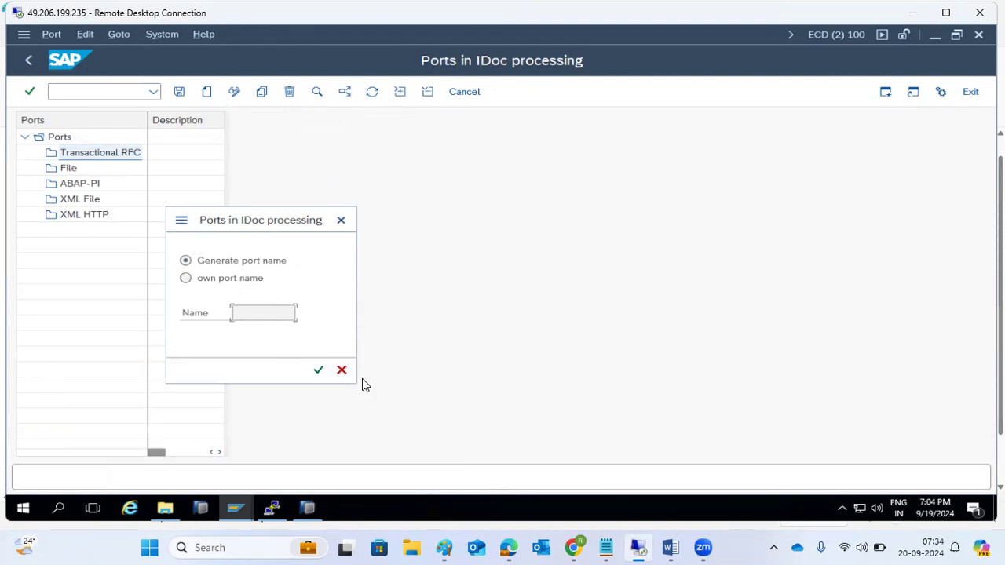
{"action": "left_click", "coordinate": [341, 370]}
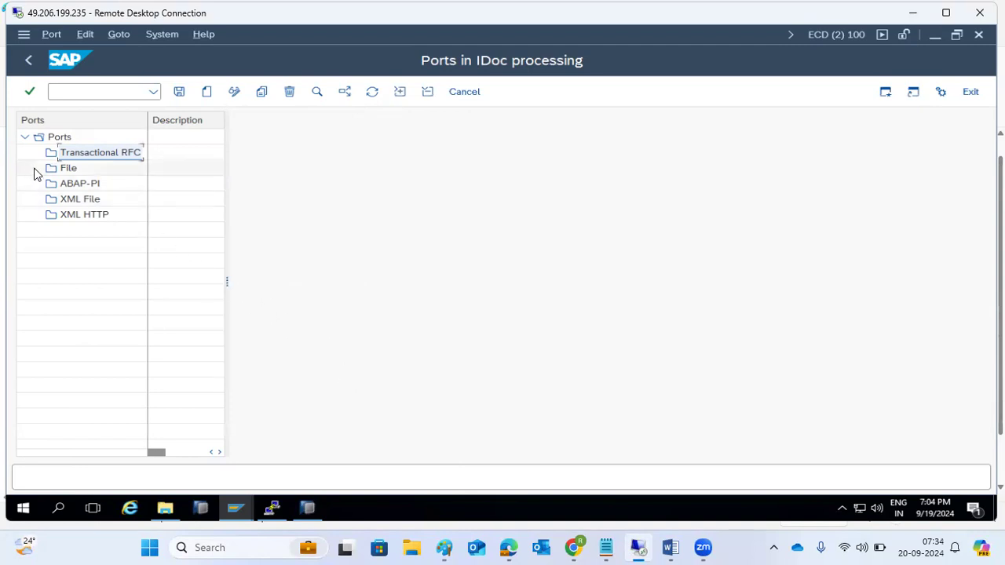
Step: Browse the File and Transactional RFC port folders, then go back to the start screen
{"action": "left_click", "coordinate": [63, 172]}
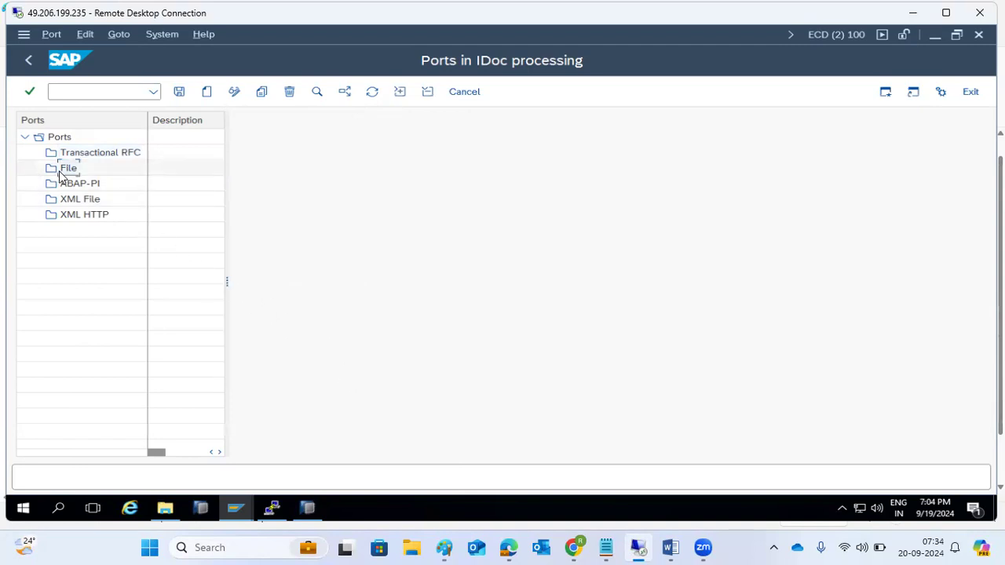
{"action": "left_click", "coordinate": [117, 155]}
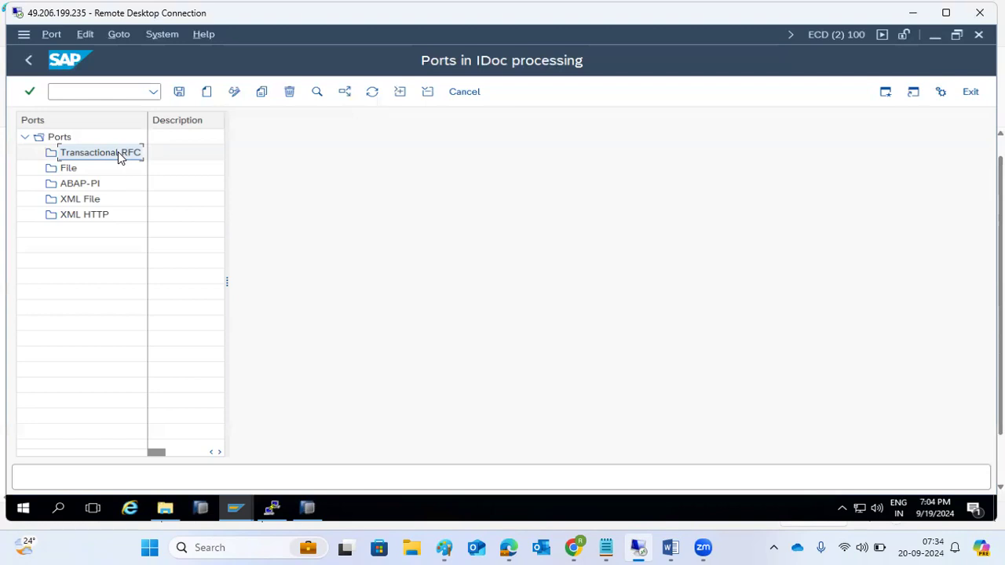
{"action": "left_click", "coordinate": [57, 155]}
{"action": "left_click", "coordinate": [35, 68]}
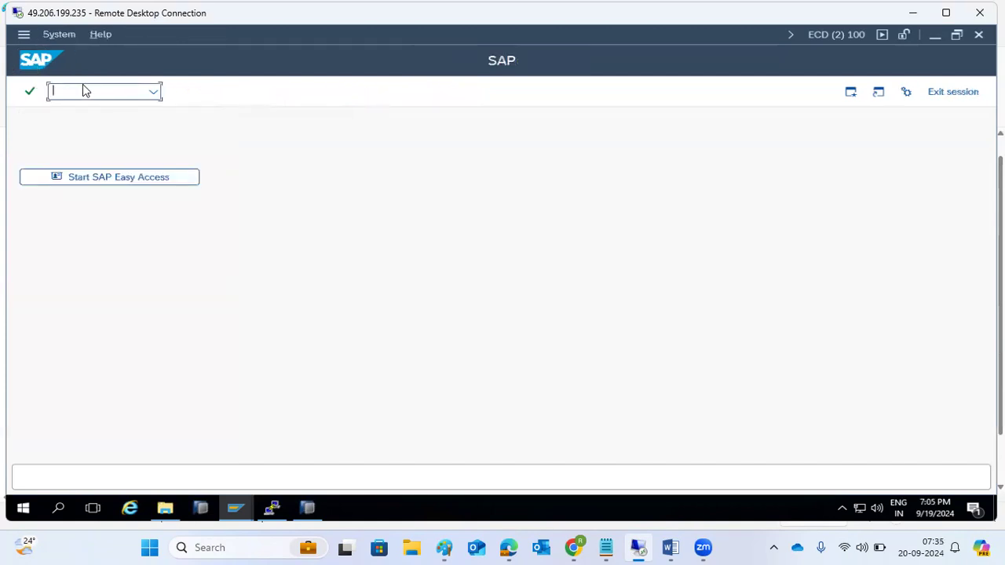
Step: Append '- IDOC ports' after WE21 in the Paint notes, add a new line, and return to SAP
{"action": "left_click", "coordinate": [446, 547]}
{"action": "type", "text": "- IDOC ports"}
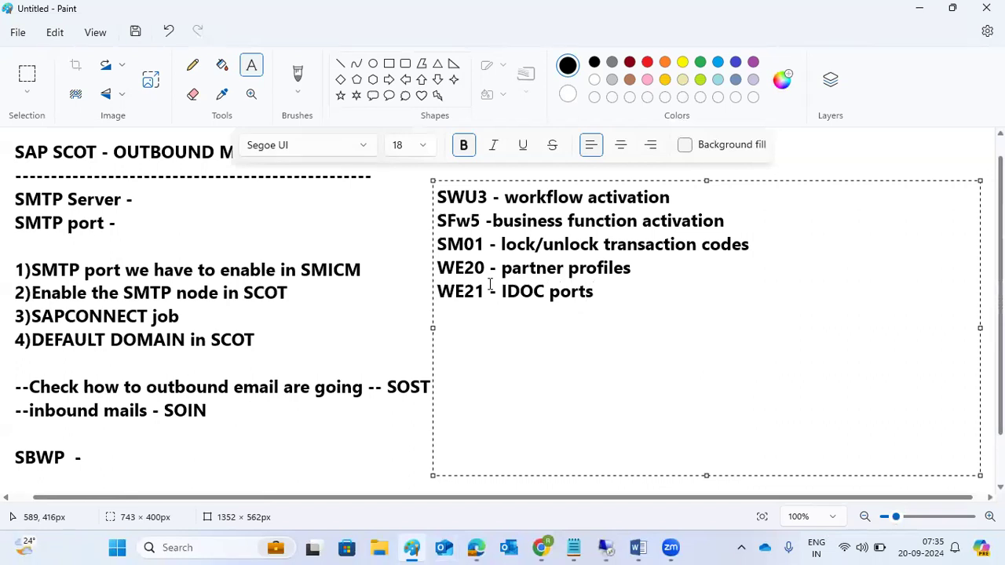
{"action": "key", "text": "Return"}
{"action": "mouse_move", "coordinate": [606, 547]}
{"action": "left_click", "coordinate": [603, 515]}
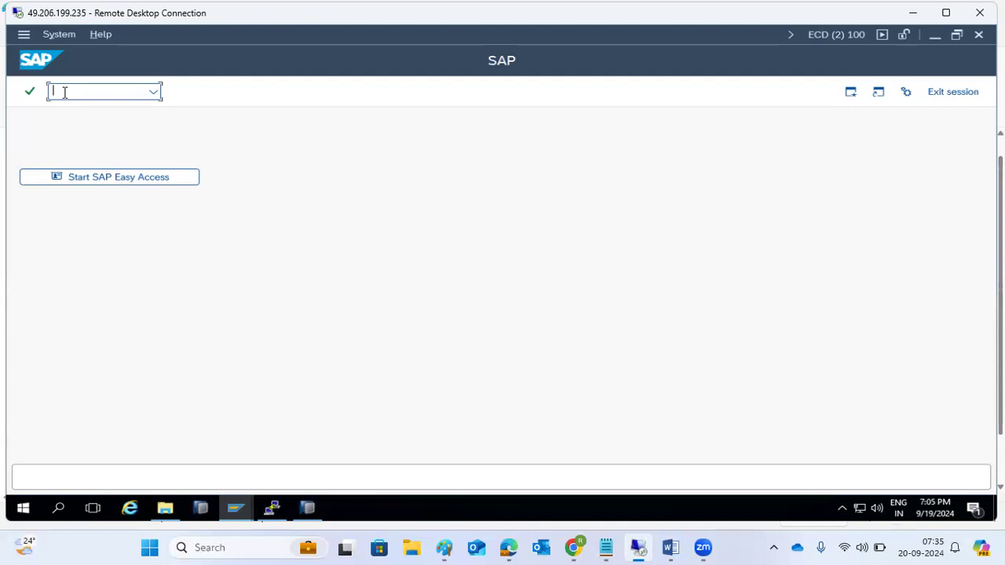
Step: Run transaction WE05 to open the IDoc List selection screen
{"action": "type", "text": "s"}
{"action": "key", "text": "BackSpace"}
{"action": "type", "text": "we20"}
{"action": "key", "text": "BackSpace"}
{"action": "key", "text": "BackSpace"}
{"action": "type", "text": "05"}
{"action": "key", "text": "Return"}
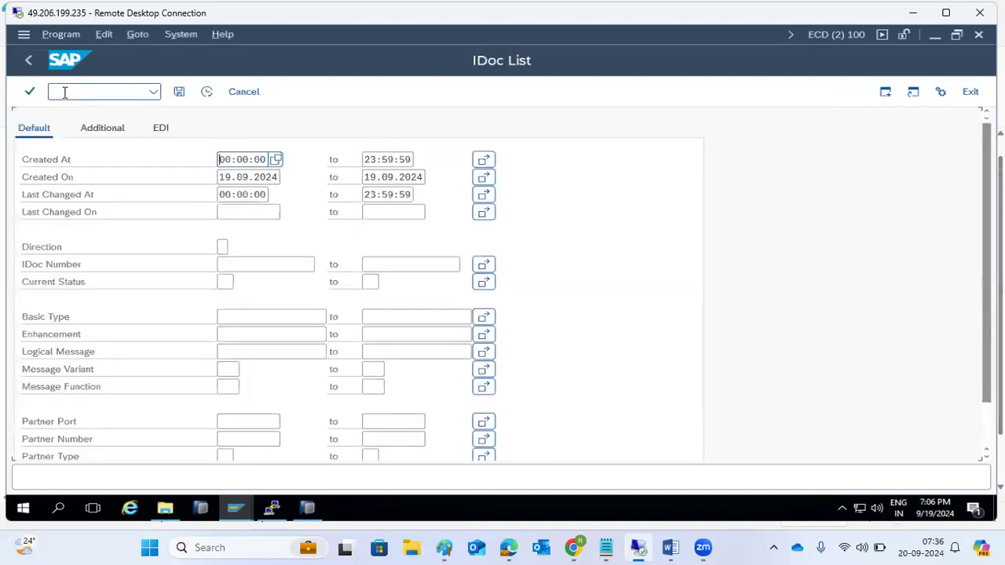
Step: Clear both Created On dates, execute the search, and dismiss the 'No IDocs selected' message
{"action": "left_click", "coordinate": [223, 178]}
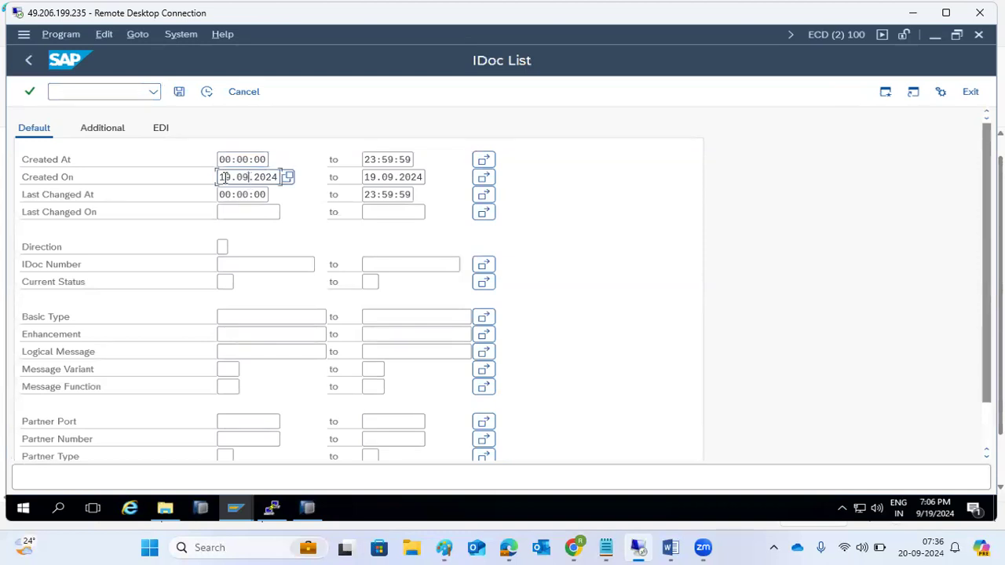
{"action": "key", "text": "ctrl+a"}
{"action": "key", "text": "Delete"}
{"action": "key", "text": "Tab"}
{"action": "key", "text": "ctrl+a"}
{"action": "key", "text": "Delete"}
{"action": "left_click", "coordinate": [207, 92]}
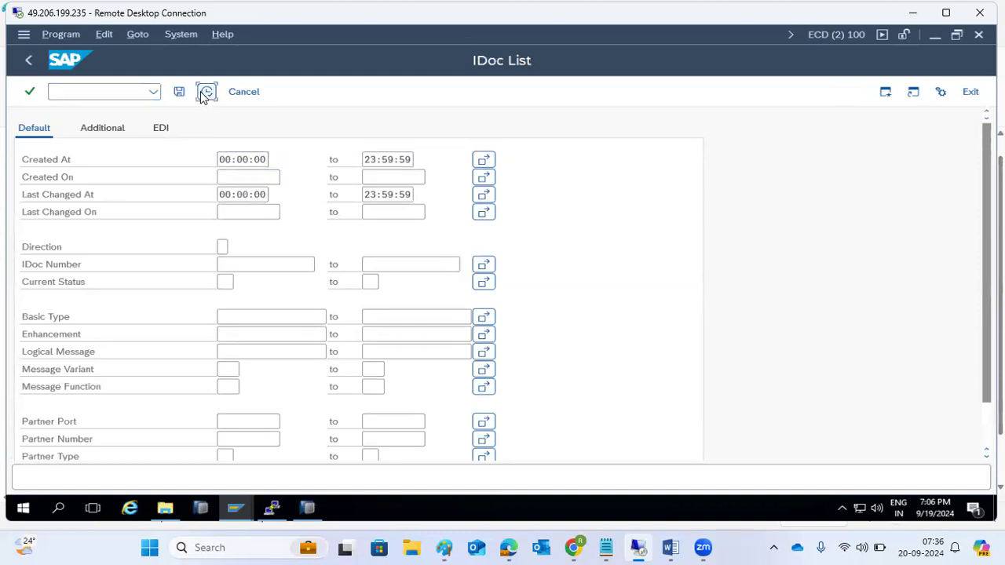
{"action": "left_click", "coordinate": [413, 484]}
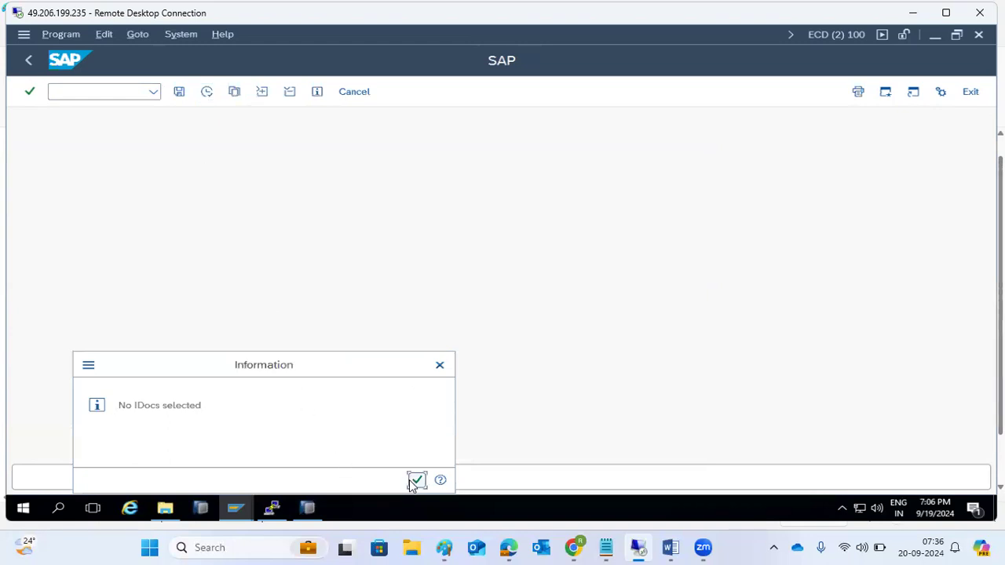
{"action": "left_click", "coordinate": [236, 511]}
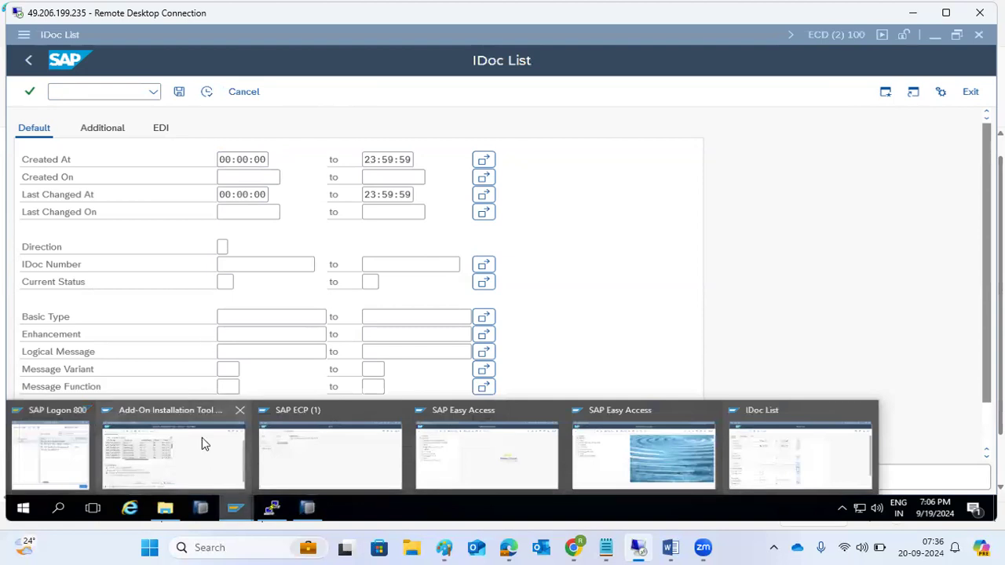
{"action": "left_click", "coordinate": [202, 438]}
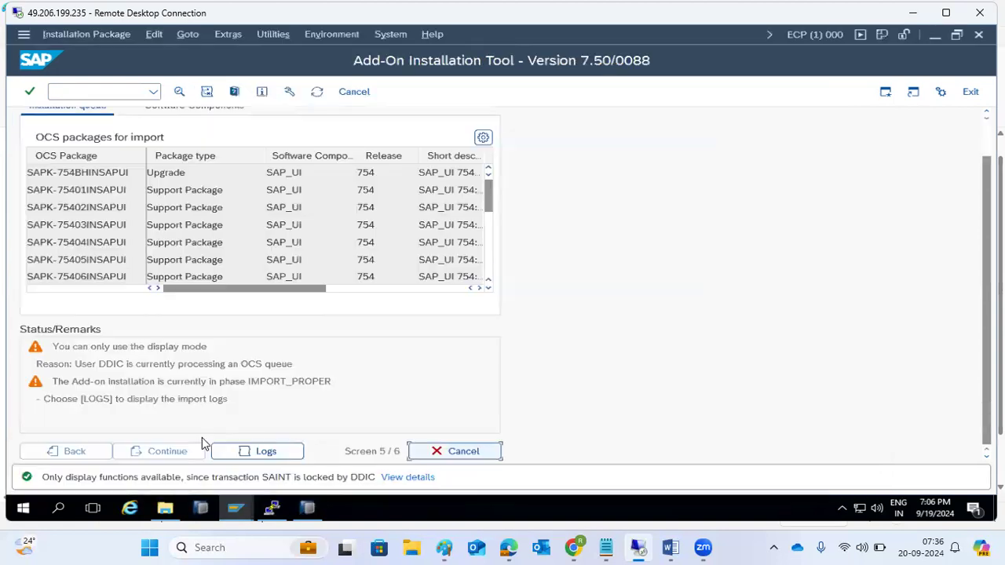
{"action": "left_click", "coordinate": [236, 510]}
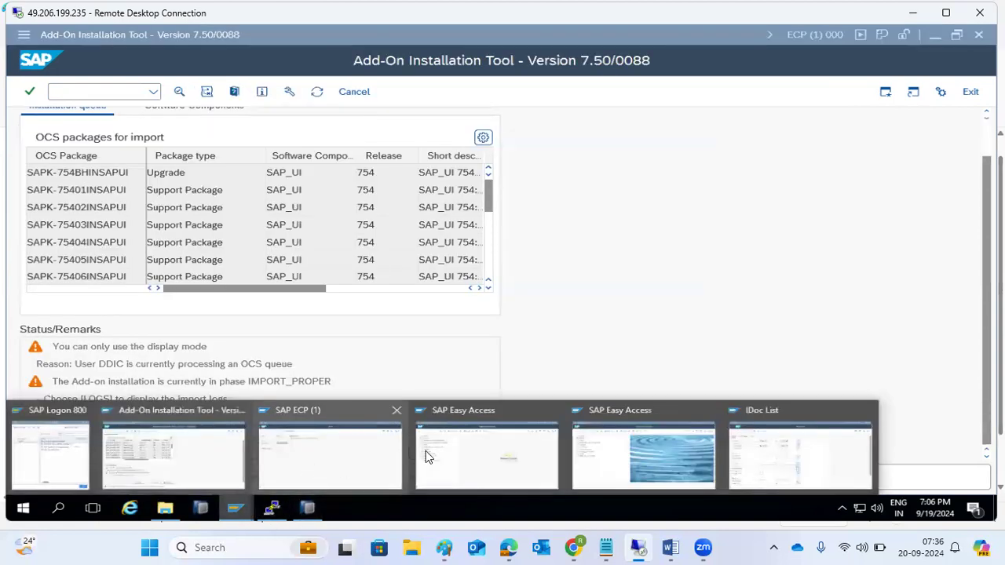
{"action": "left_click", "coordinate": [500, 469]}
{"action": "type", "text": "we02"}
{"action": "key", "text": "Return"}
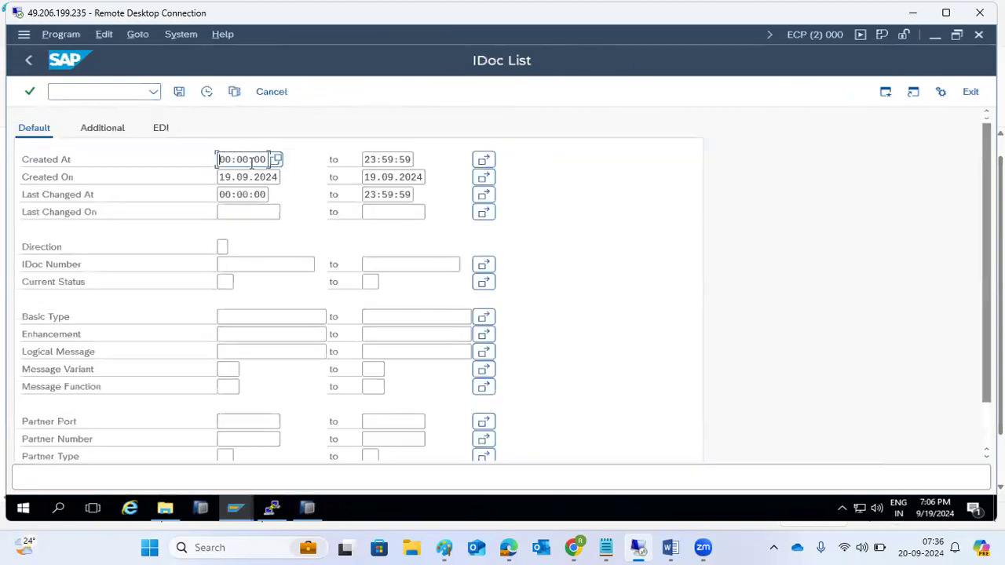
{"action": "left_click", "coordinate": [256, 176]}
{"action": "key", "text": "ctrl+a"}
{"action": "key", "text": "Delete"}
{"action": "key", "text": "Tab"}
{"action": "key", "text": "ctrl+a"}
{"action": "key", "text": "Delete"}
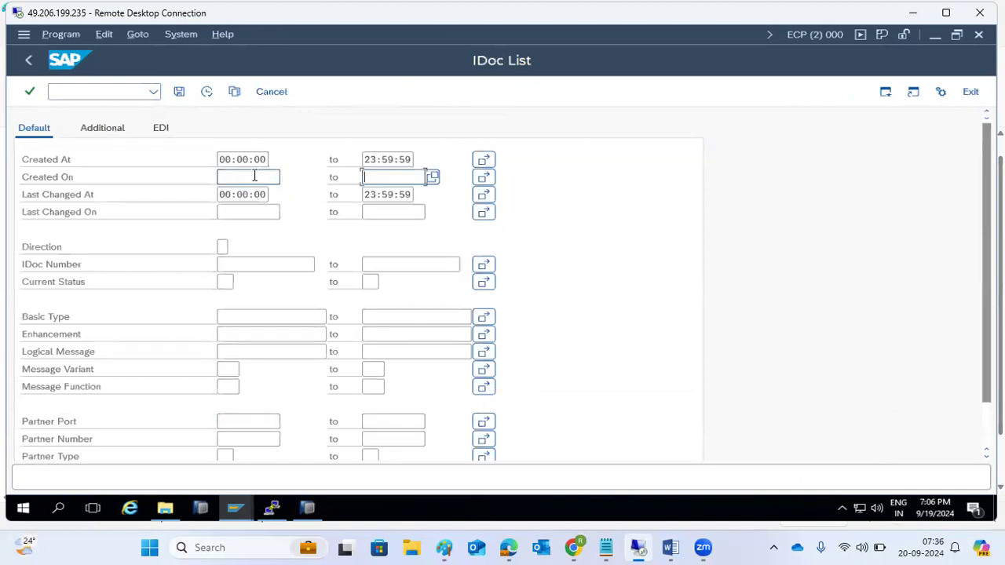
{"action": "left_click", "coordinate": [207, 91]}
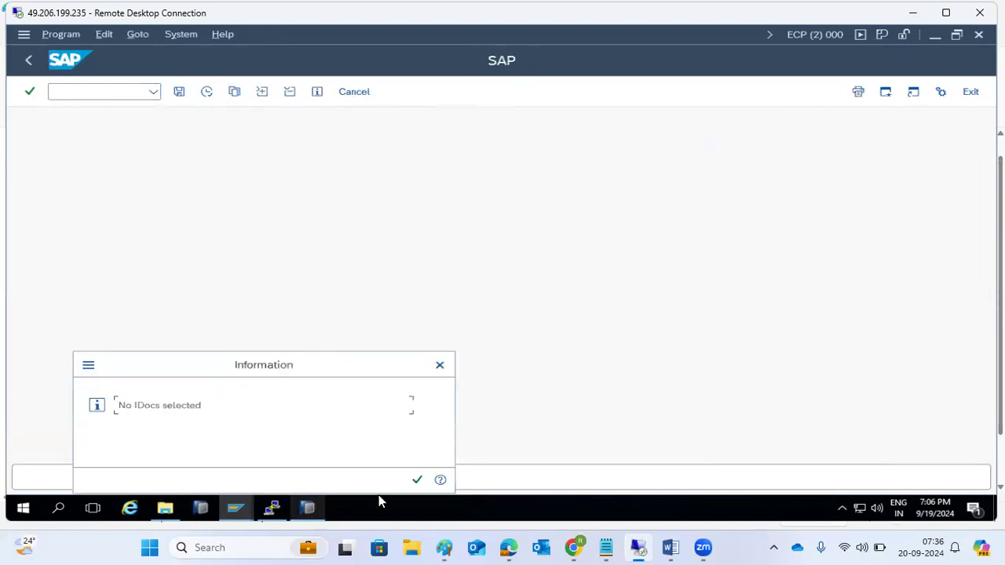
{"action": "left_click", "coordinate": [416, 480]}
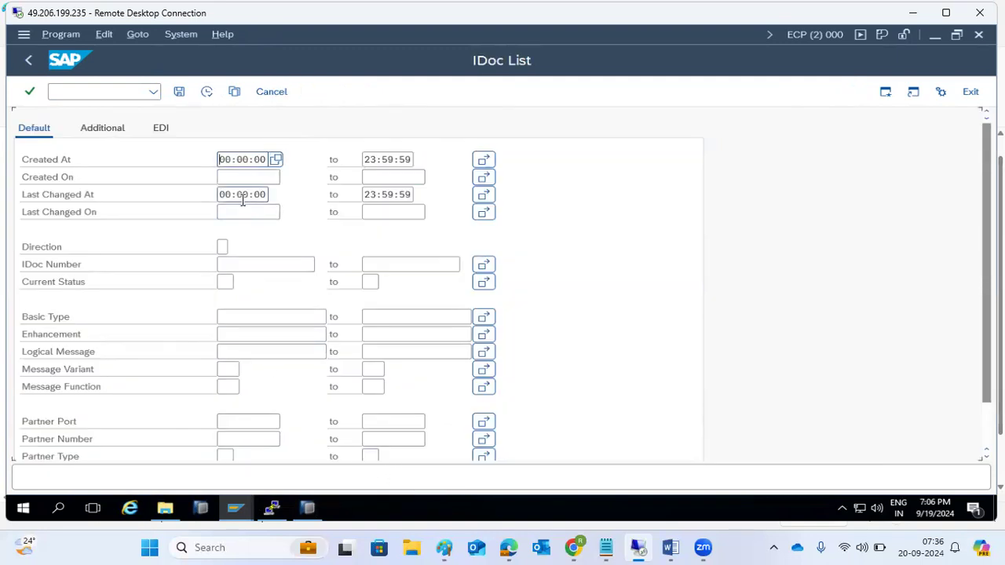
{"action": "left_click", "coordinate": [113, 128]}
{"action": "left_click", "coordinate": [163, 130]}
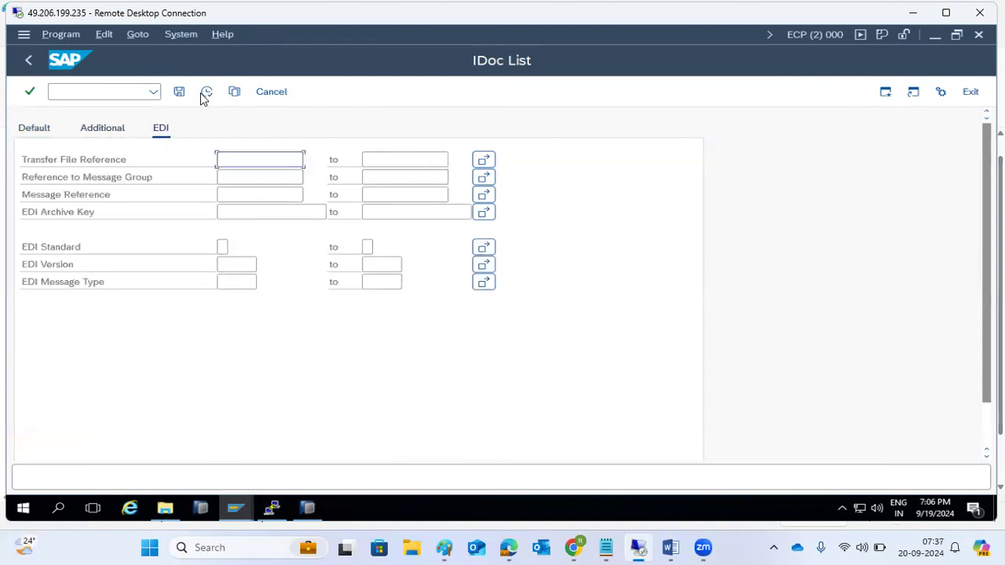
{"action": "left_click", "coordinate": [28, 61]}
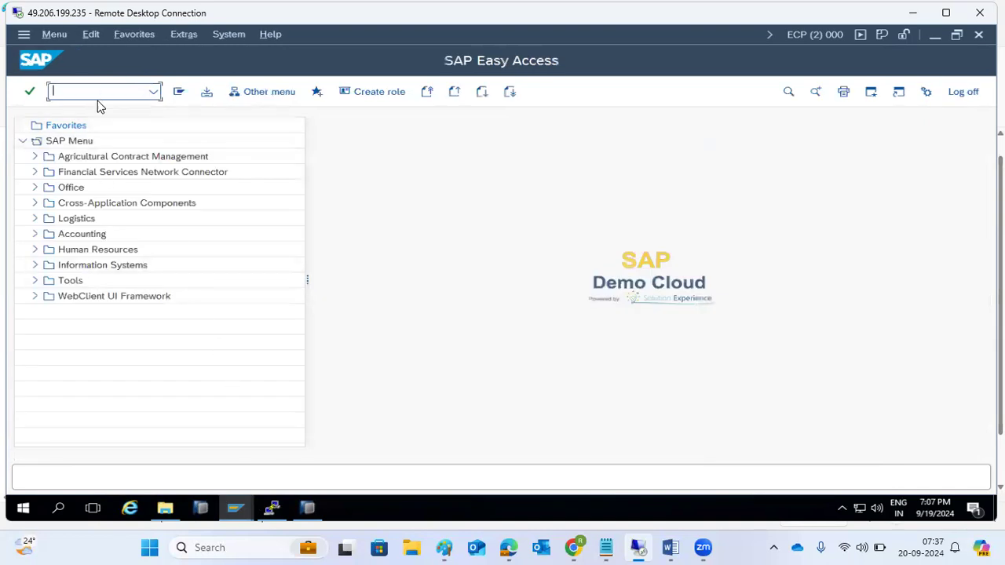
Step: Run FILE, acknowledge the cross-client caution, and cancel out of the object editing error
{"action": "type", "text": "file"}
{"action": "key", "text": "Return"}
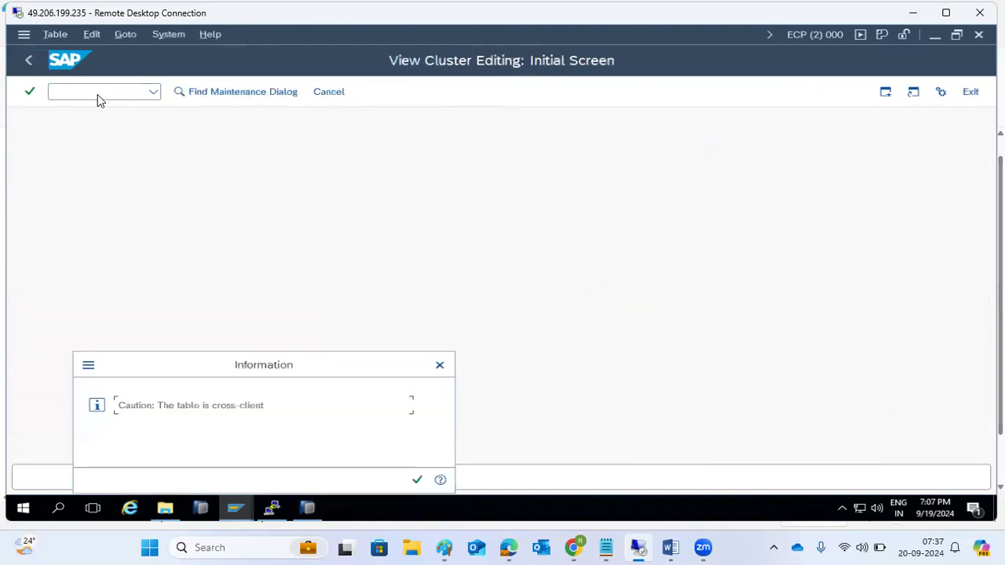
{"action": "left_click", "coordinate": [418, 477]}
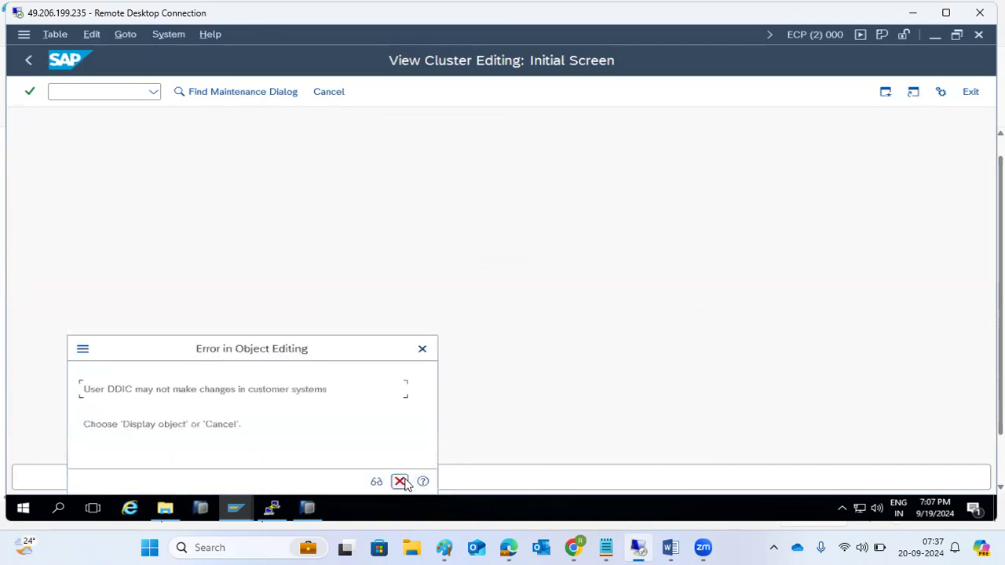
{"action": "left_click", "coordinate": [400, 482]}
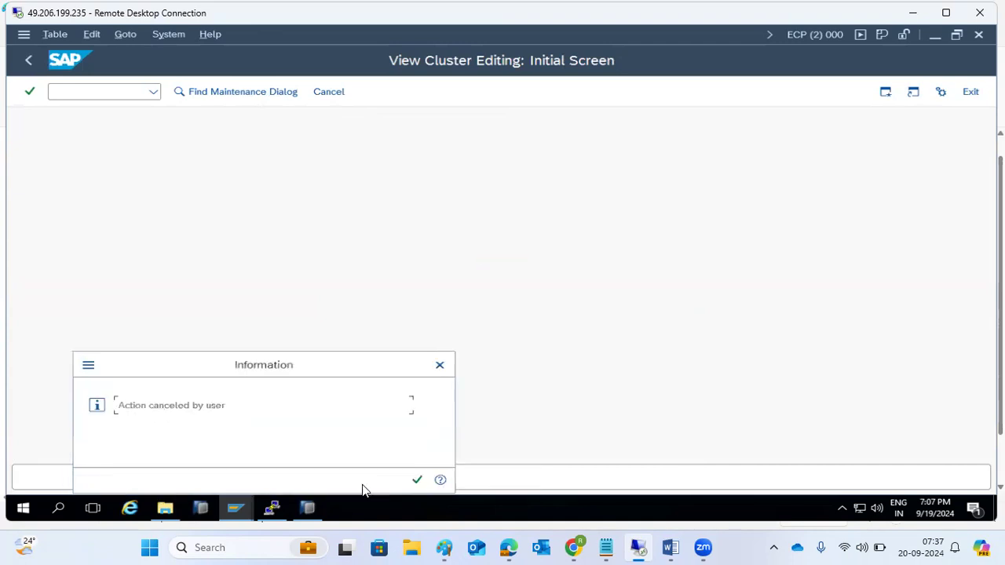
{"action": "left_click", "coordinate": [417, 481]}
Step: In the IDoc List session window, run the FILE transaction and acknowledge the cross-client caution
{"action": "left_click", "coordinate": [233, 509]}
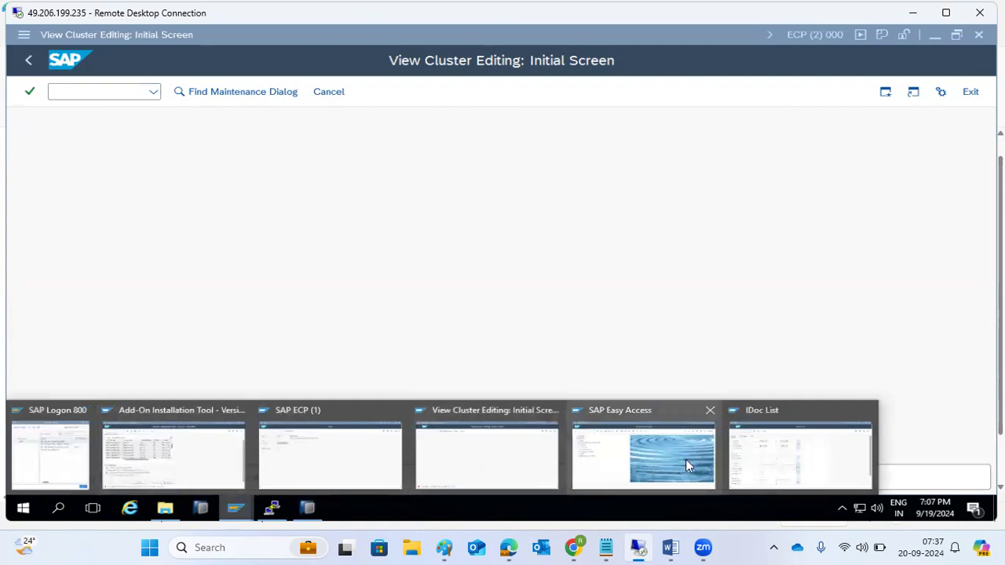
{"action": "left_click", "coordinate": [745, 458]}
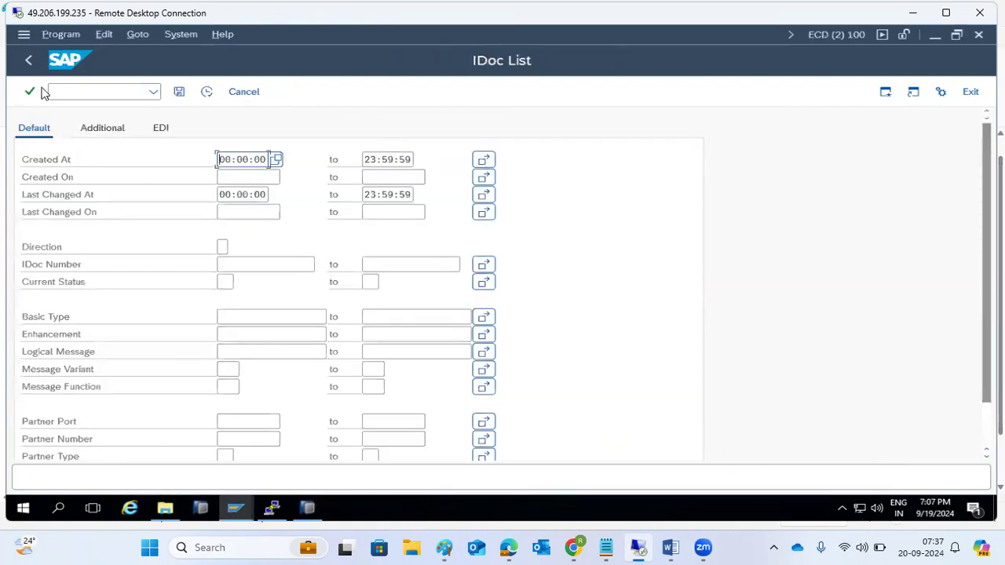
{"action": "left_click", "coordinate": [82, 90]}
{"action": "type", "text": "/nfile"}
{"action": "key", "text": "Return"}
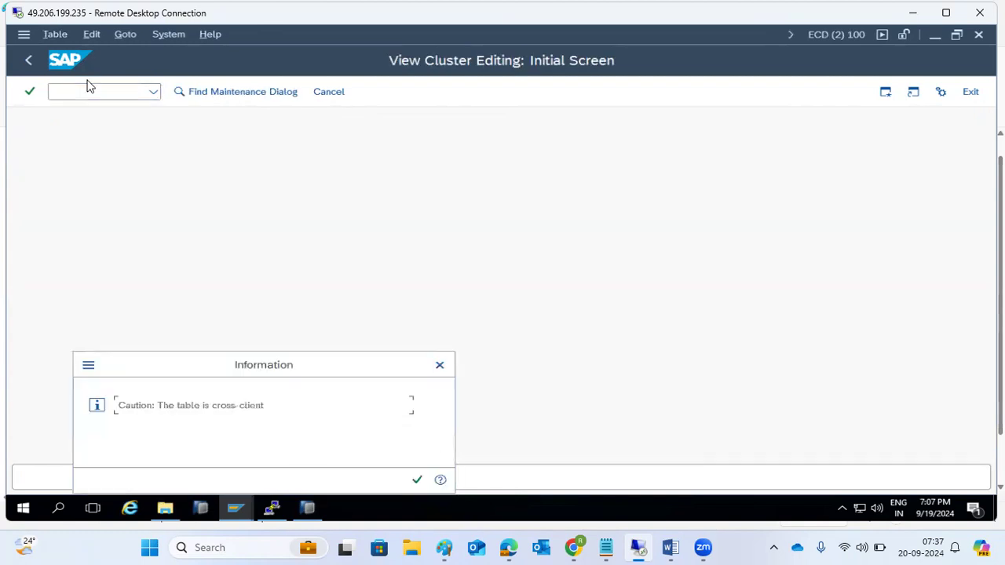
{"action": "left_click", "coordinate": [417, 480]}
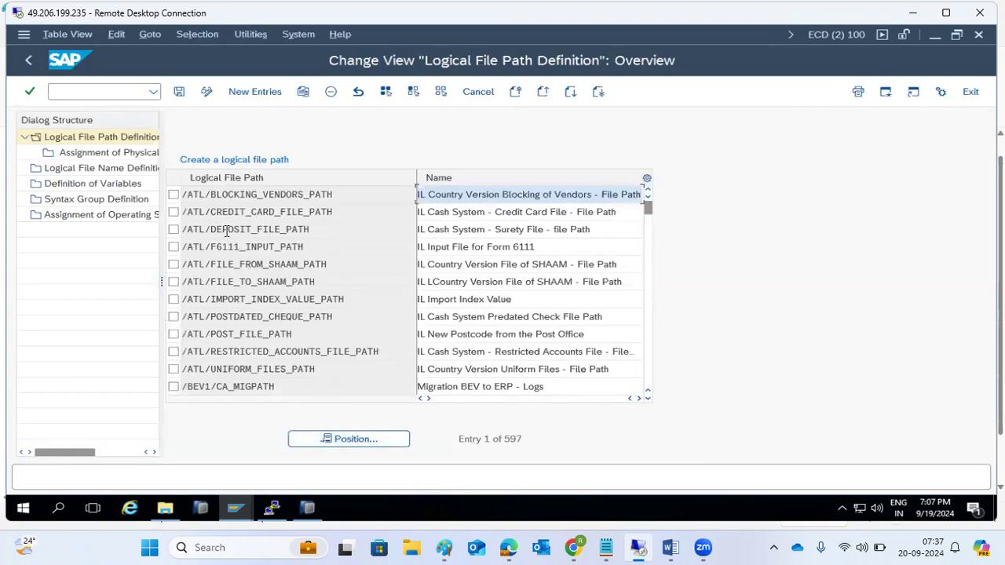
Step: Scroll the logical file paths and check the physical paths assigned to F24Q
{"action": "scroll", "coordinate": [319, 281], "scroll_direction": "down", "scroll_amount": 9}
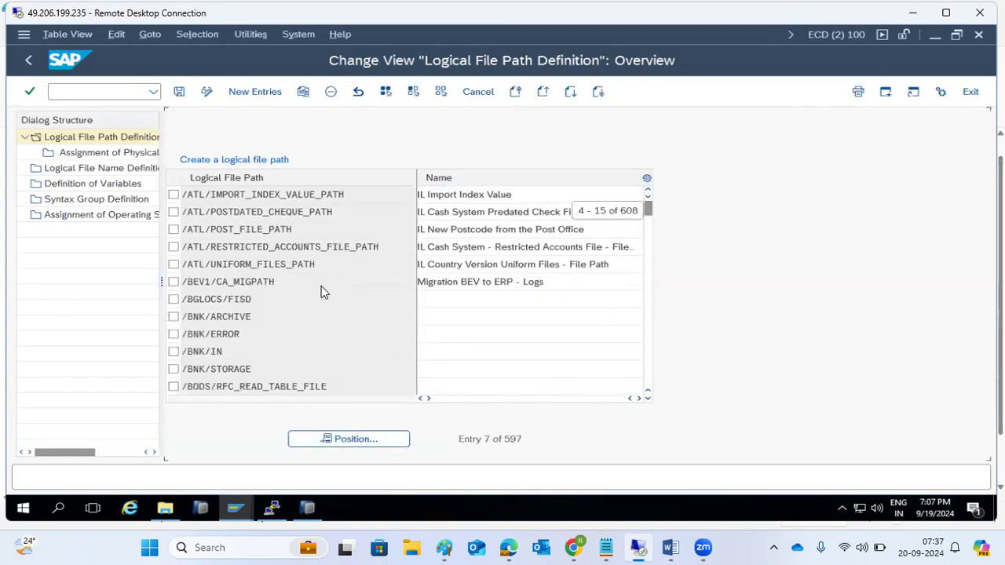
{"action": "scroll", "coordinate": [315, 281], "scroll_direction": "down", "scroll_amount": 12}
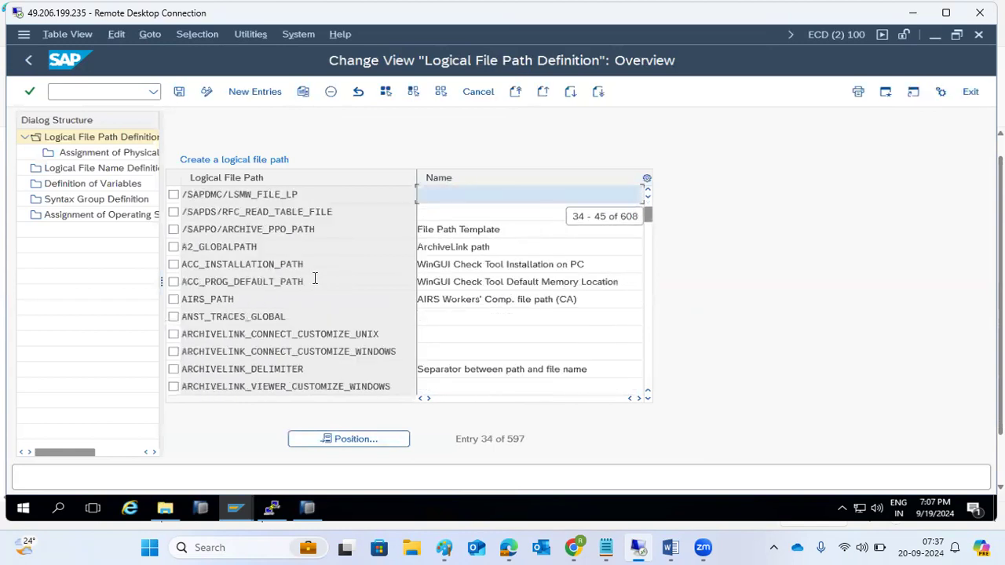
{"action": "scroll", "coordinate": [315, 287], "scroll_direction": "down", "scroll_amount": 10}
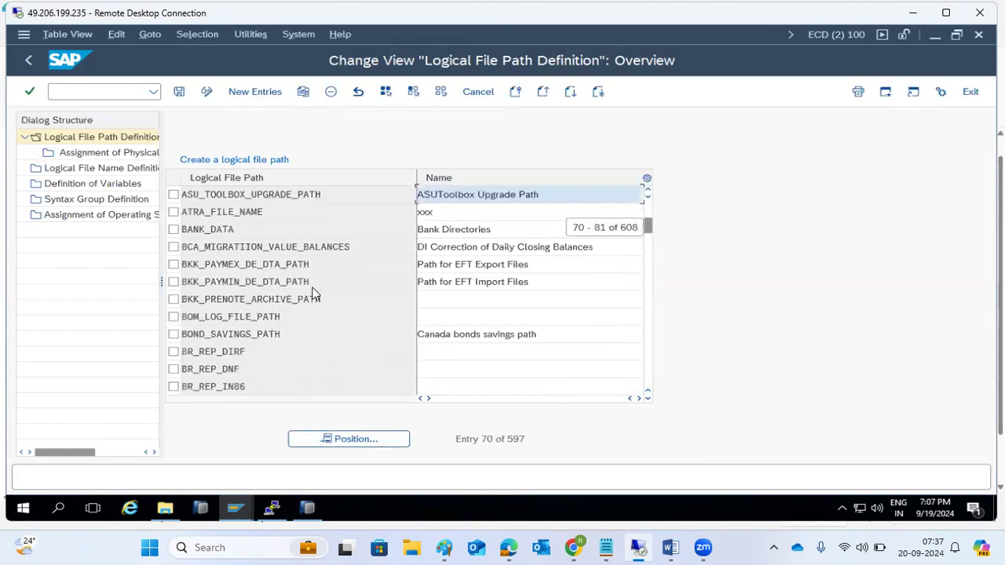
{"action": "scroll", "coordinate": [315, 291], "scroll_direction": "down", "scroll_amount": 18}
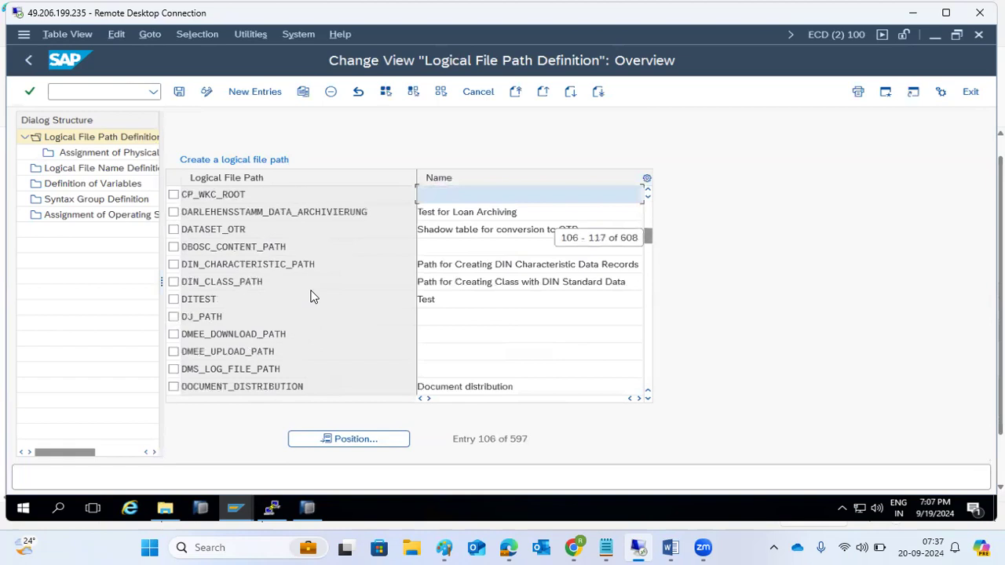
{"action": "scroll", "coordinate": [316, 291], "scroll_direction": "down", "scroll_amount": 18}
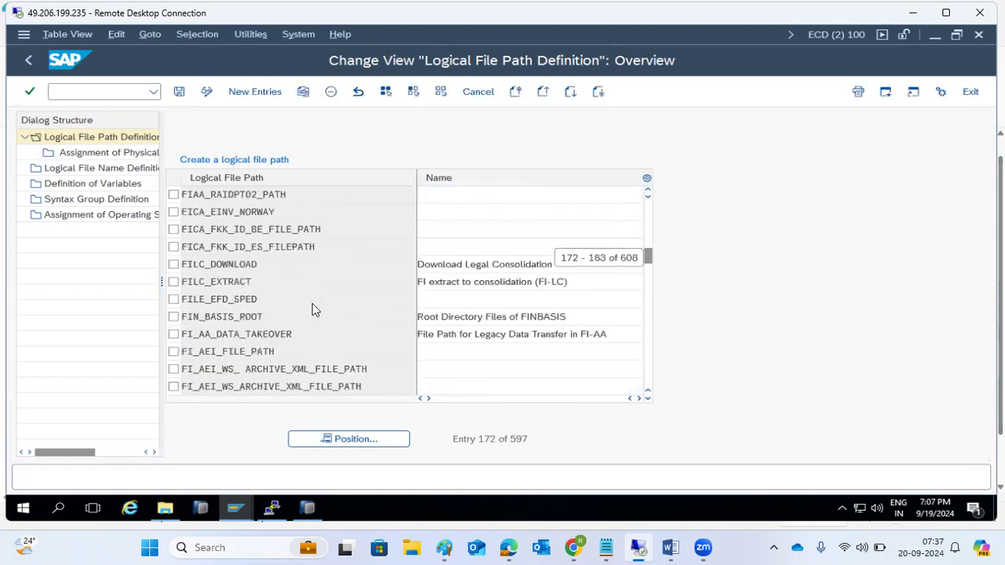
{"action": "scroll", "coordinate": [478, 278], "scroll_direction": "up", "scroll_amount": 14}
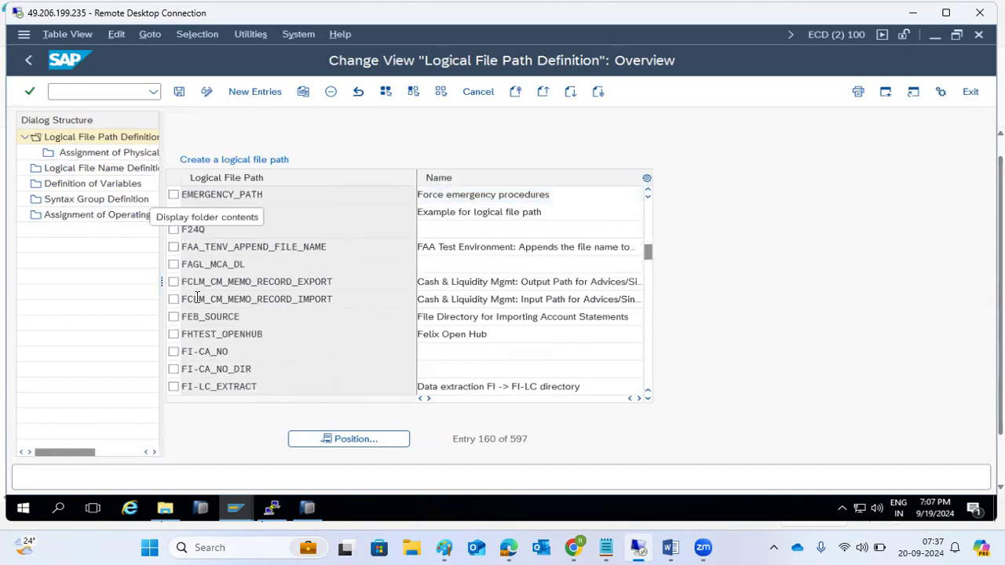
{"action": "left_click", "coordinate": [173, 229]}
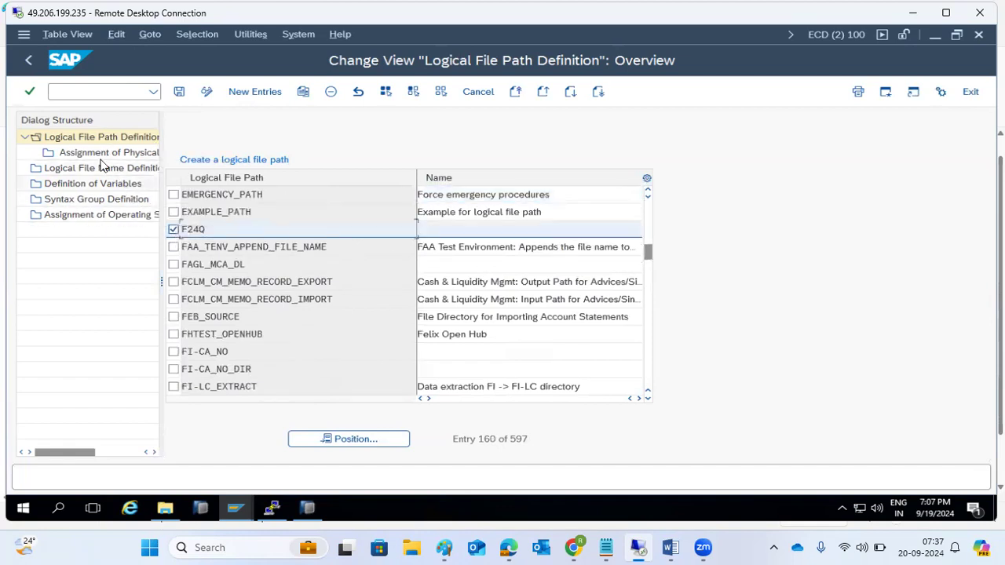
{"action": "double_click", "coordinate": [99, 155]}
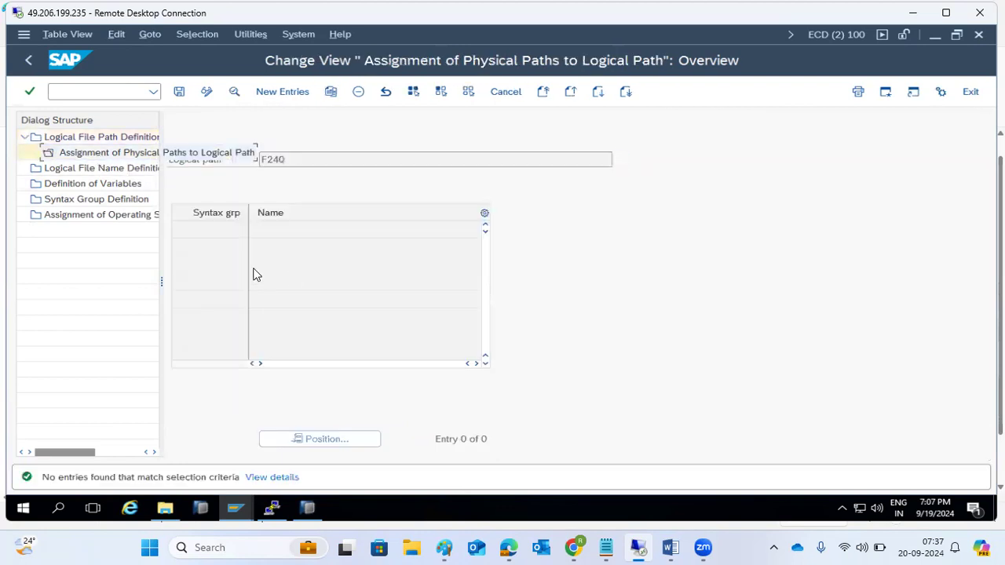
{"action": "left_click", "coordinate": [28, 62]}
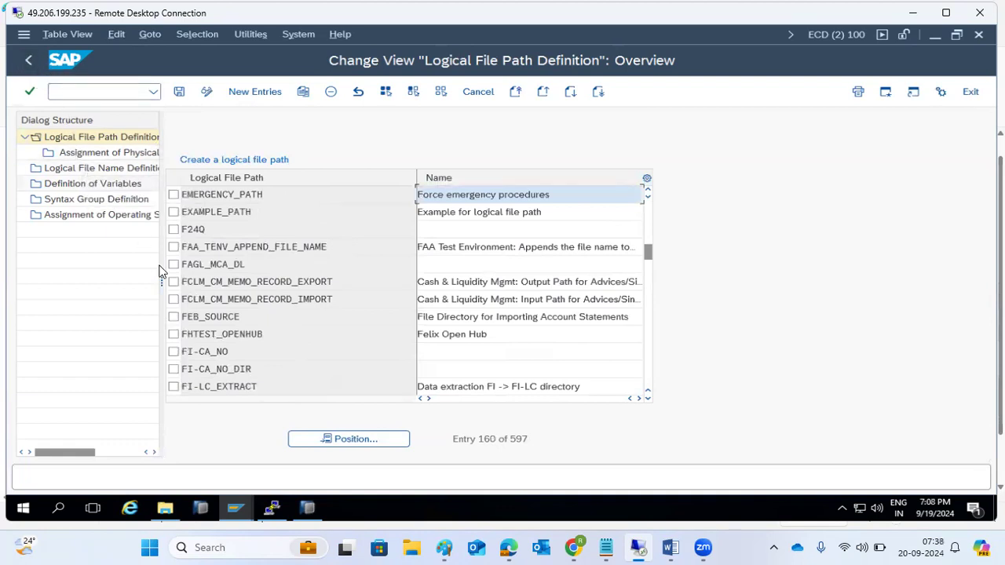
Step: Check EMERGENCY_PATH's physical path assignments and switch to change mode, acknowledging the caution
{"action": "left_click", "coordinate": [174, 196]}
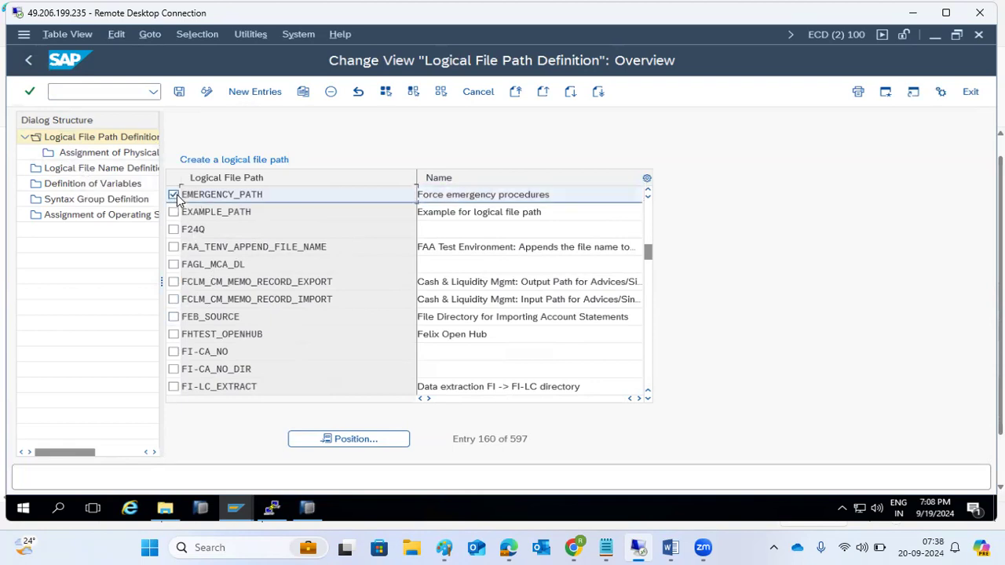
{"action": "double_click", "coordinate": [79, 153]}
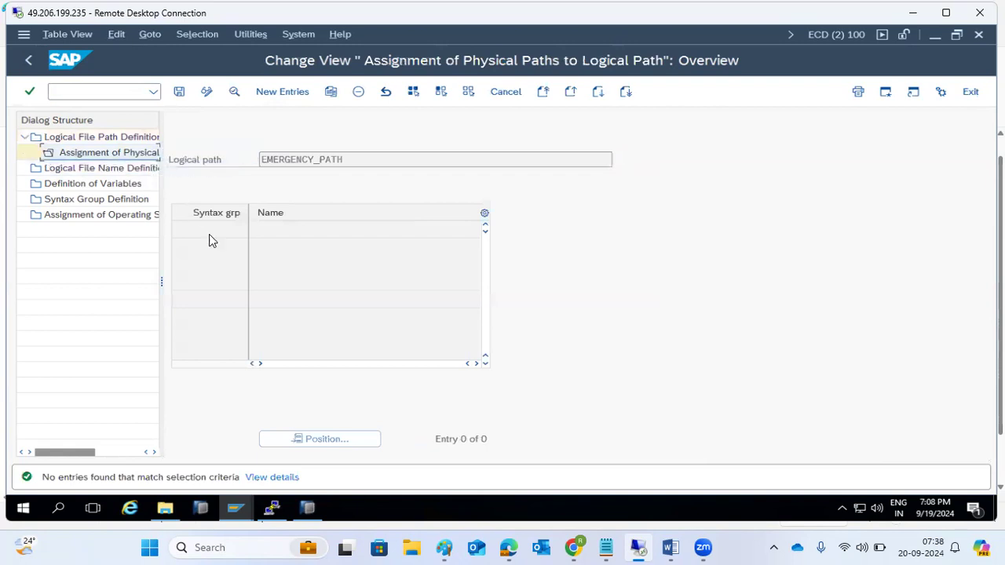
{"action": "left_click", "coordinate": [208, 91]}
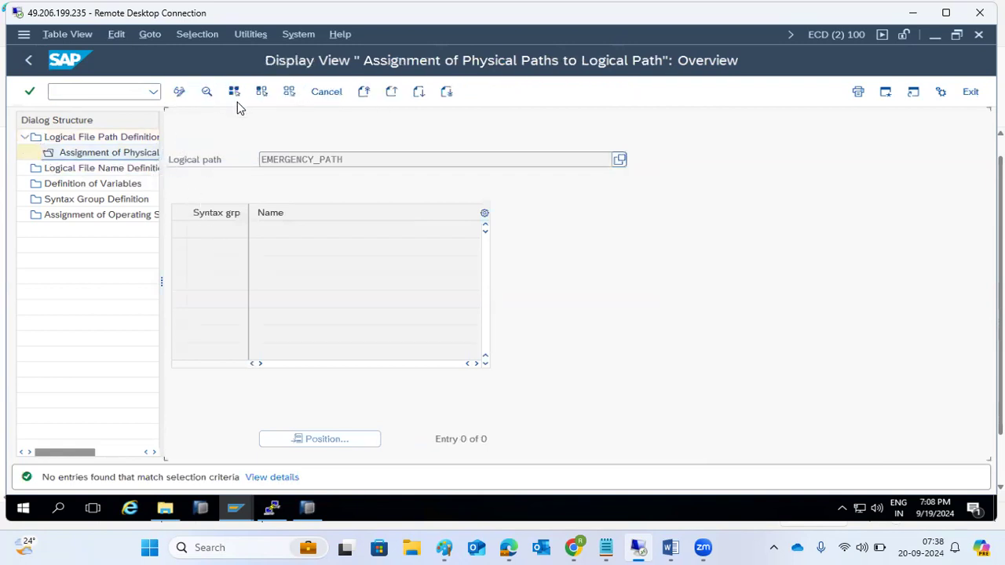
{"action": "left_click", "coordinate": [179, 92]}
{"action": "left_click", "coordinate": [417, 480]}
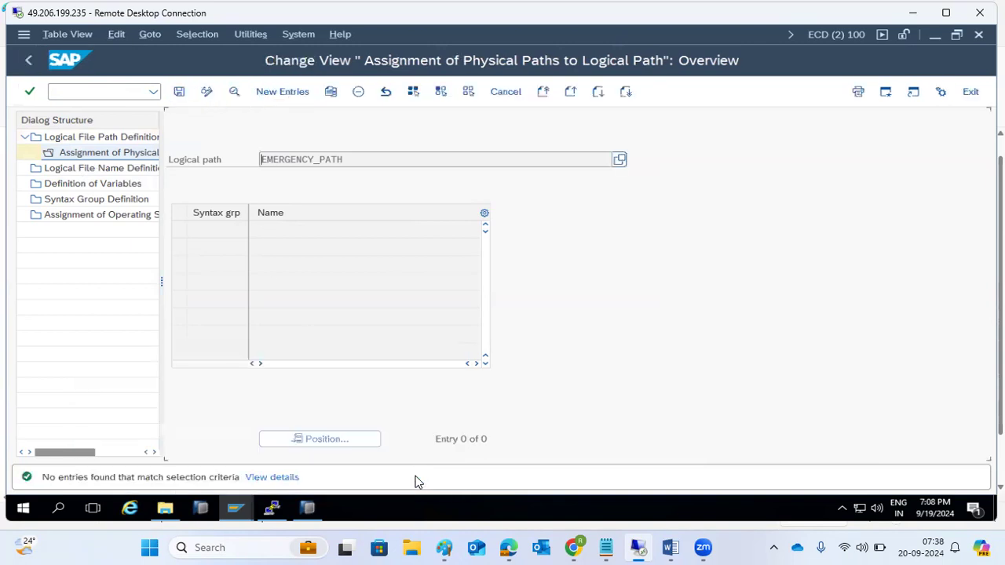
Step: Start a new physical path assignment, cancel it, and return to the logical file path definitions
{"action": "left_click", "coordinate": [283, 98]}
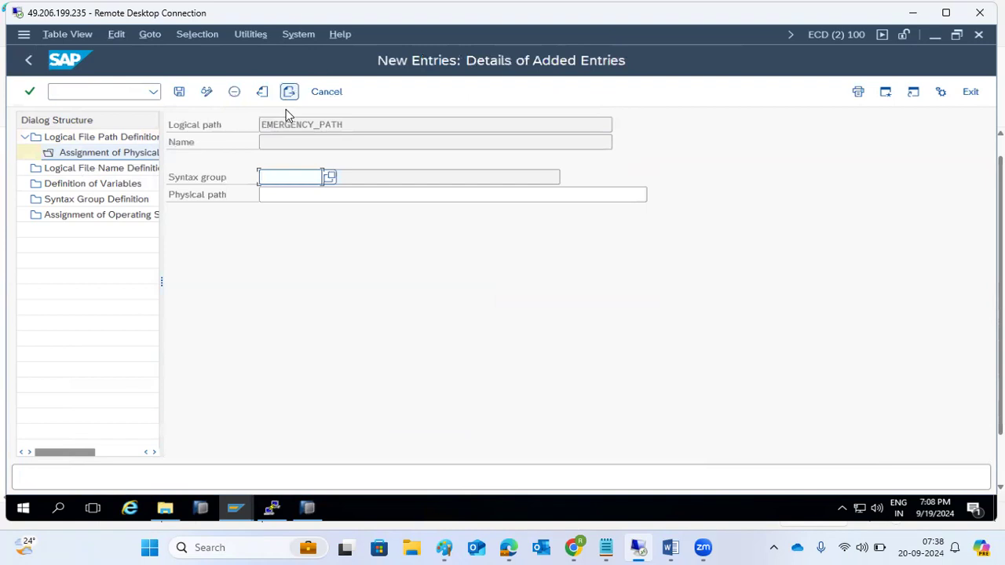
{"action": "left_click", "coordinate": [330, 191]}
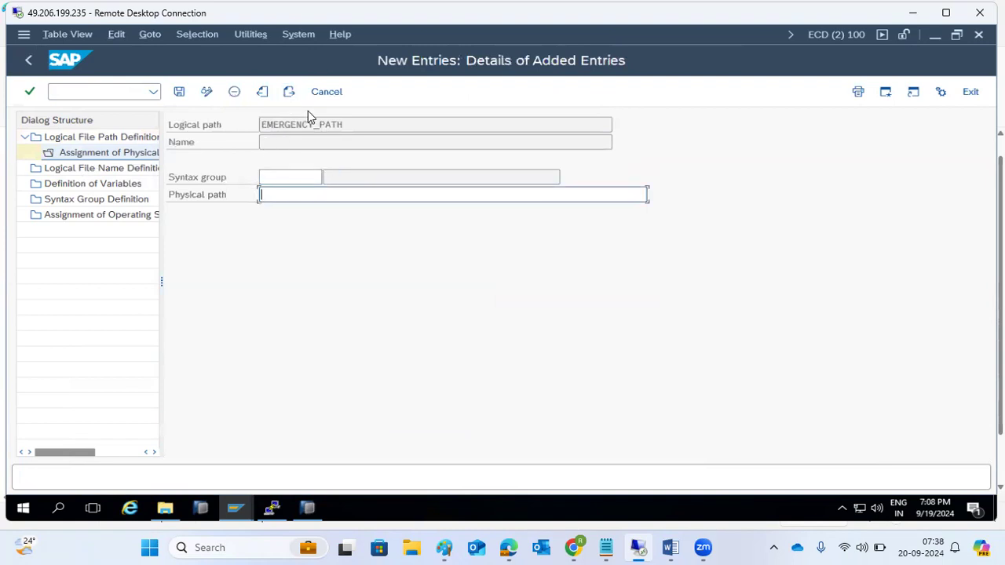
{"action": "left_click", "coordinate": [326, 92]}
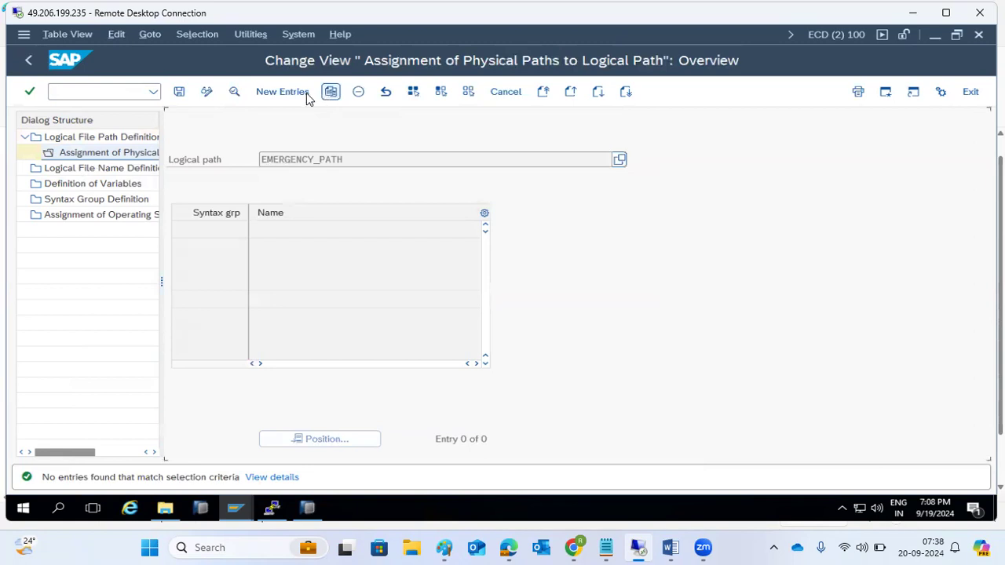
{"action": "left_click", "coordinate": [28, 60]}
{"action": "double_click", "coordinate": [95, 140]}
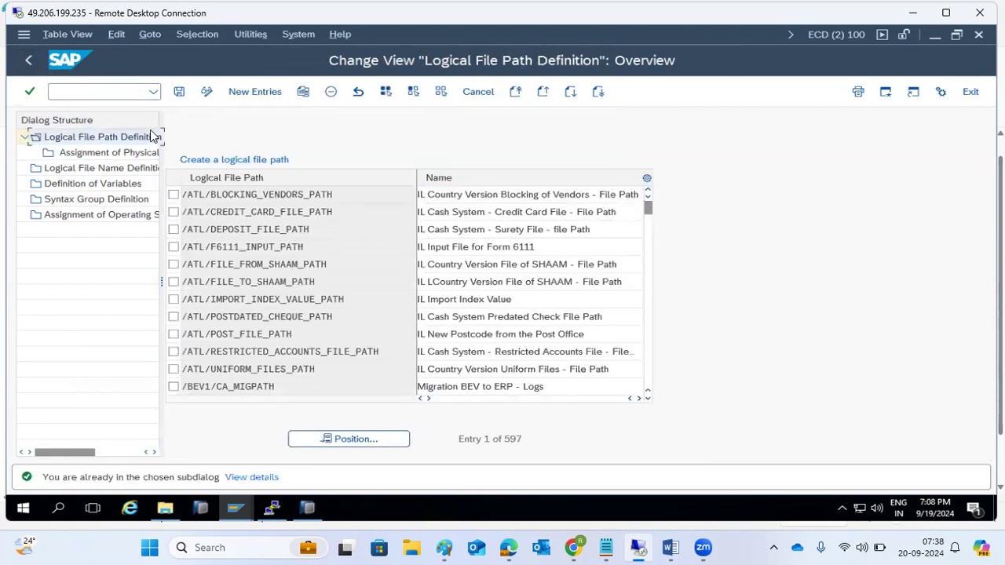
Step: Create a new logical file path named PAYSLIP by pasting the copied name, and save
{"action": "left_click", "coordinate": [250, 92]}
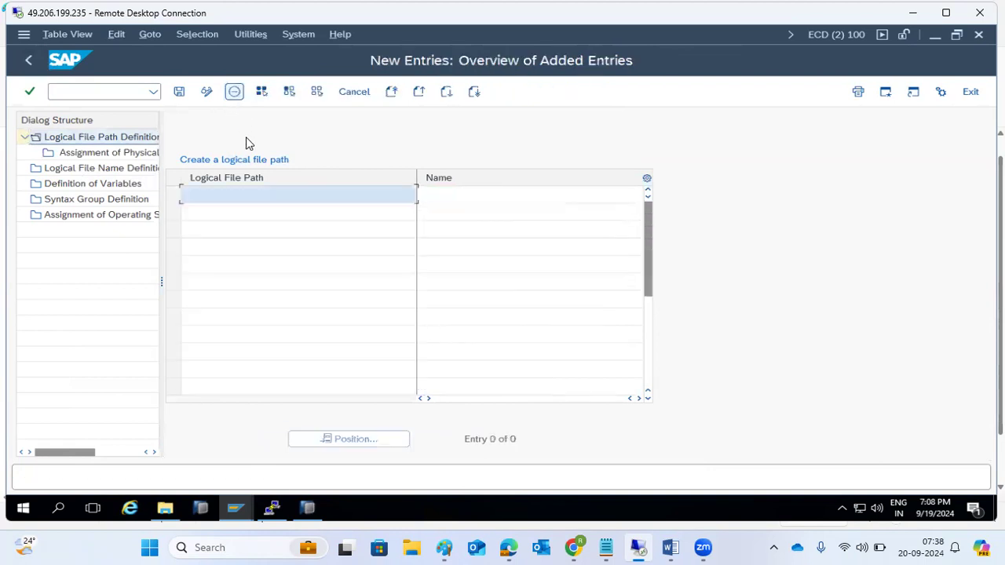
{"action": "double_click", "coordinate": [247, 191]}
{"action": "key", "text": "ctrl+c"}
{"action": "left_click", "coordinate": [255, 194]}
{"action": "left_click", "coordinate": [432, 197]}
{"action": "key", "text": "ctrl+v"}
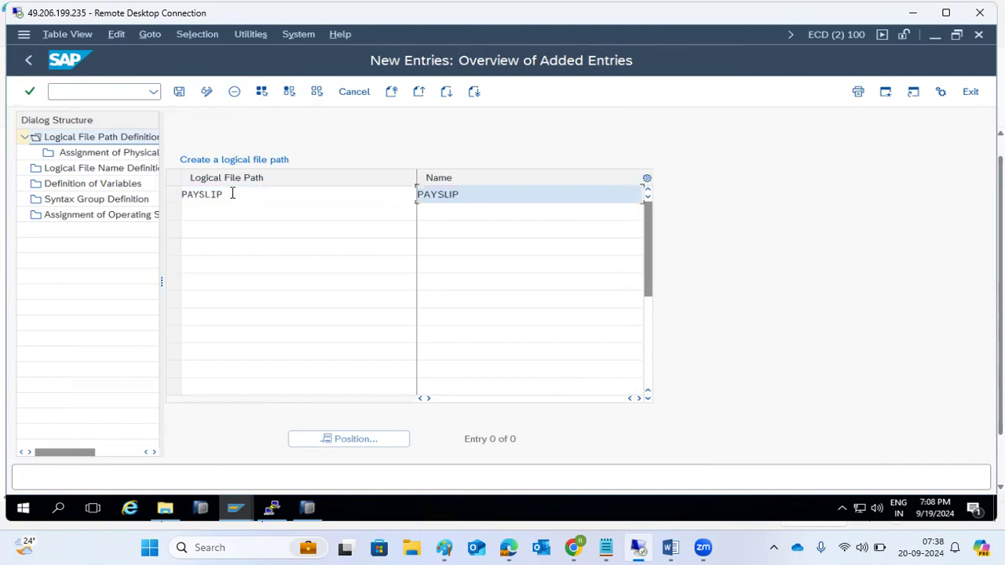
{"action": "left_click", "coordinate": [181, 93]}
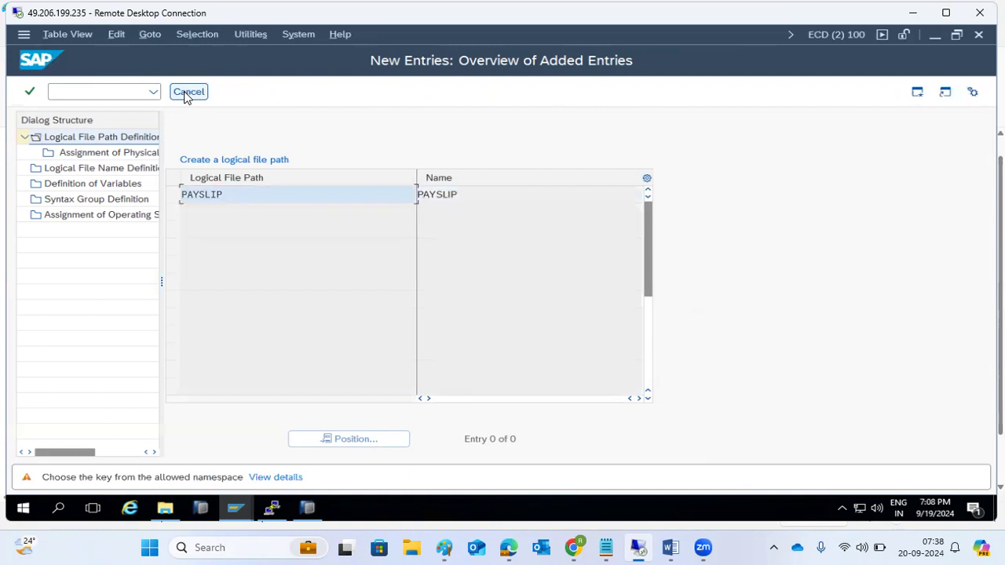
Step: Back out, confirm the request and client error, then open Assignment of Physical Paths for PAYSLIP
{"action": "left_click", "coordinate": [183, 93]}
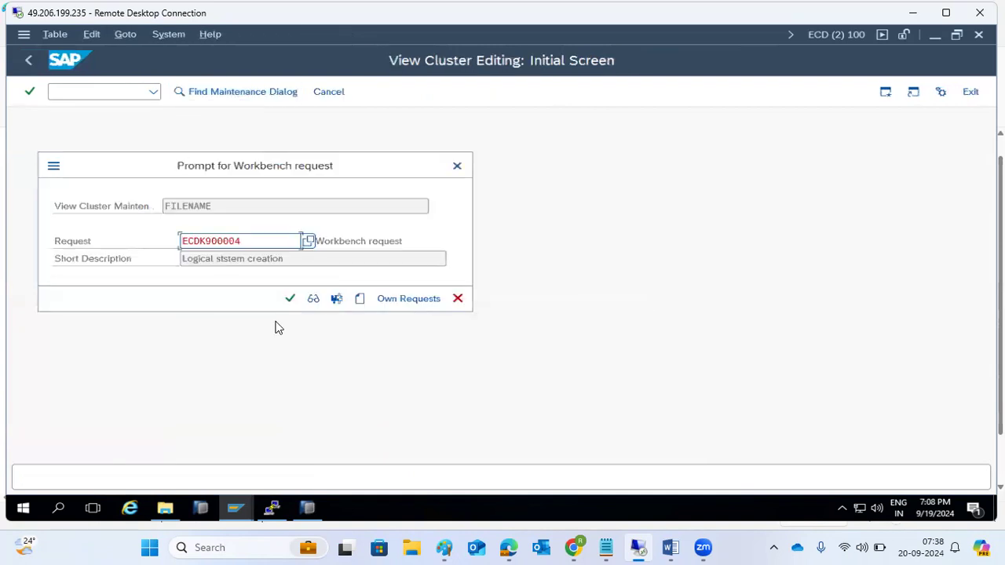
{"action": "left_click", "coordinate": [289, 299]}
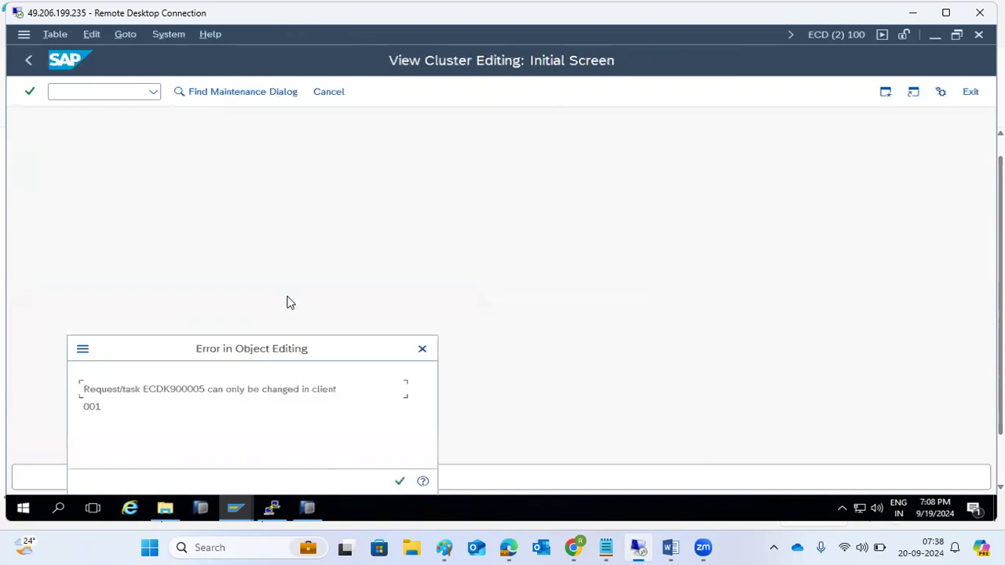
{"action": "left_click", "coordinate": [399, 482]}
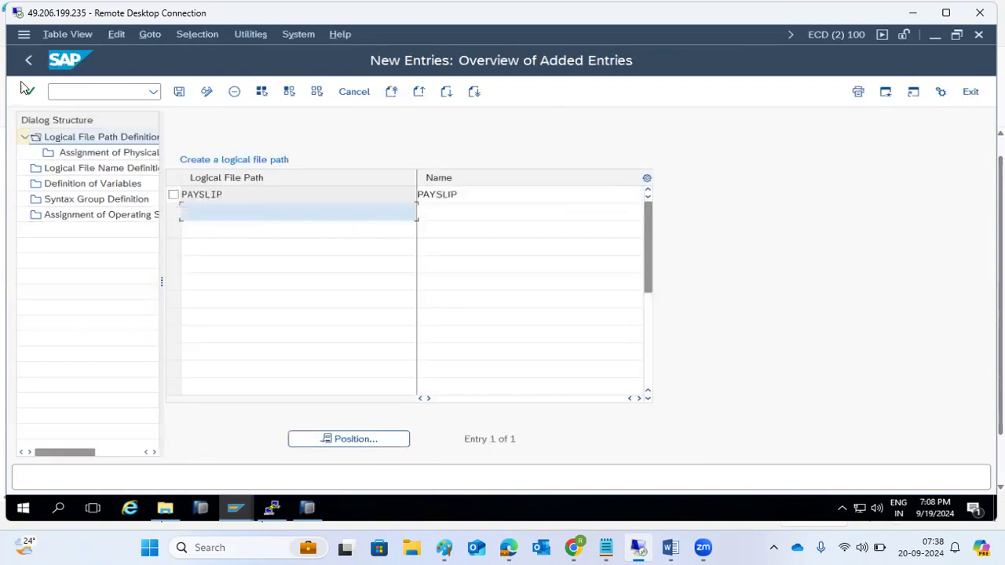
{"action": "left_click", "coordinate": [170, 194]}
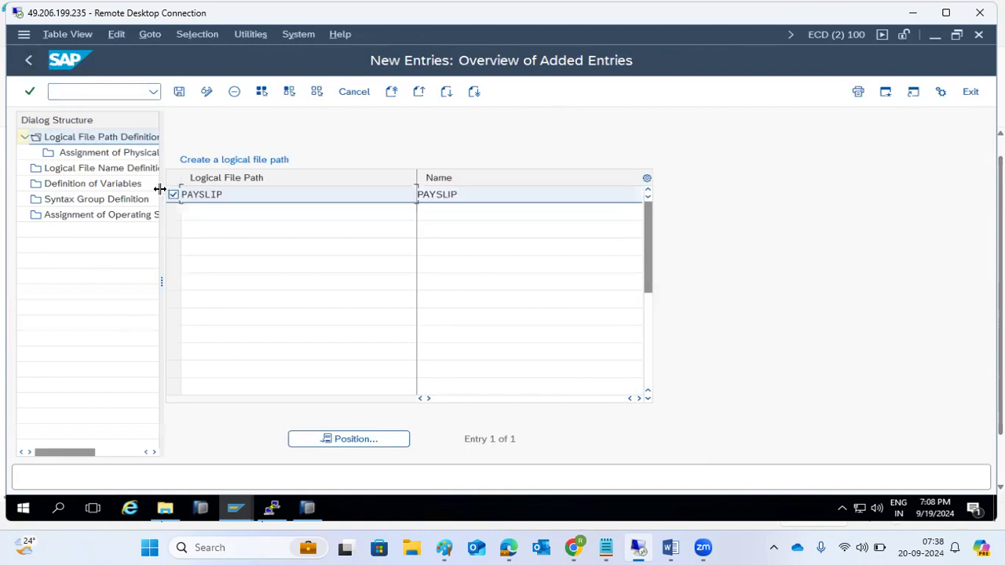
{"action": "double_click", "coordinate": [98, 153]}
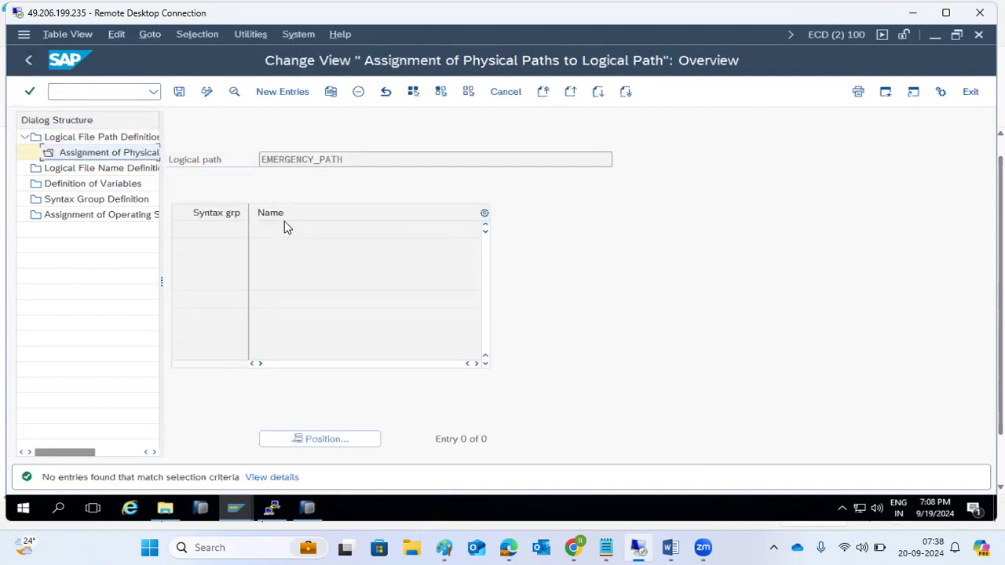
Step: Fill in a new physical path entry ('\', 'CD') with syntax group WINDOWS NT and submit it
{"action": "left_click", "coordinate": [284, 100]}
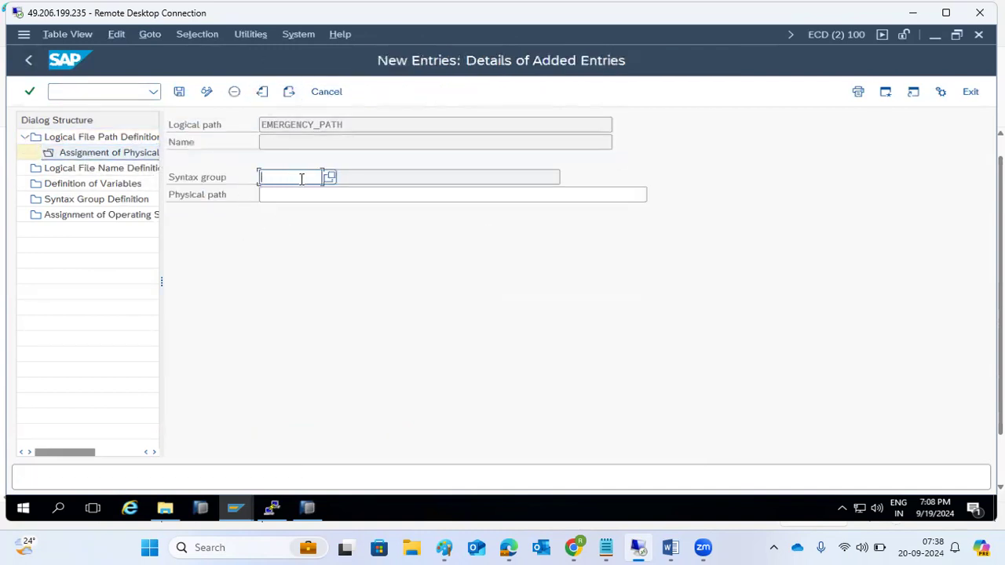
{"action": "left_click", "coordinate": [311, 194]}
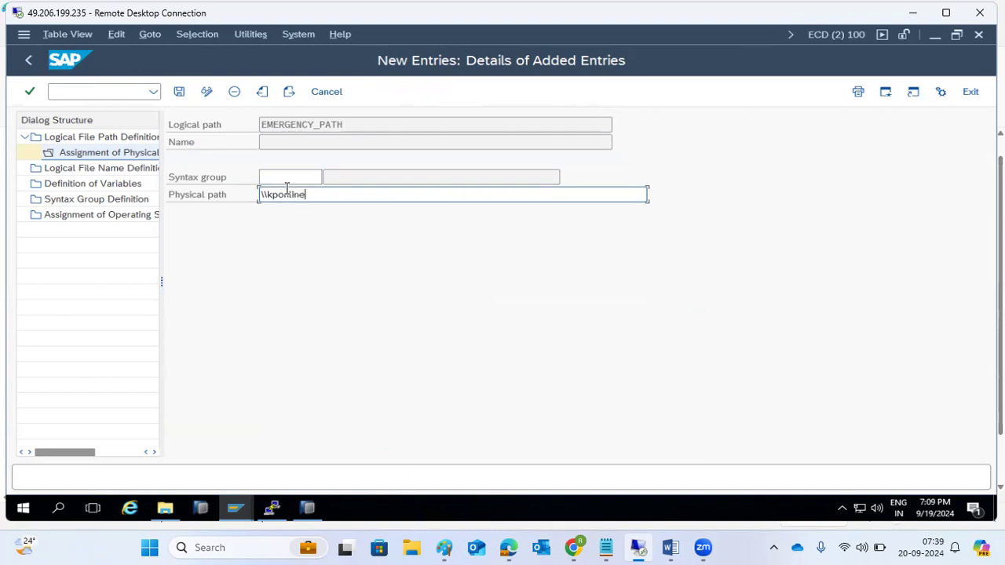
{"action": "type", "text": "\\saploc\\E"}
{"action": "type", "text": "CD"}
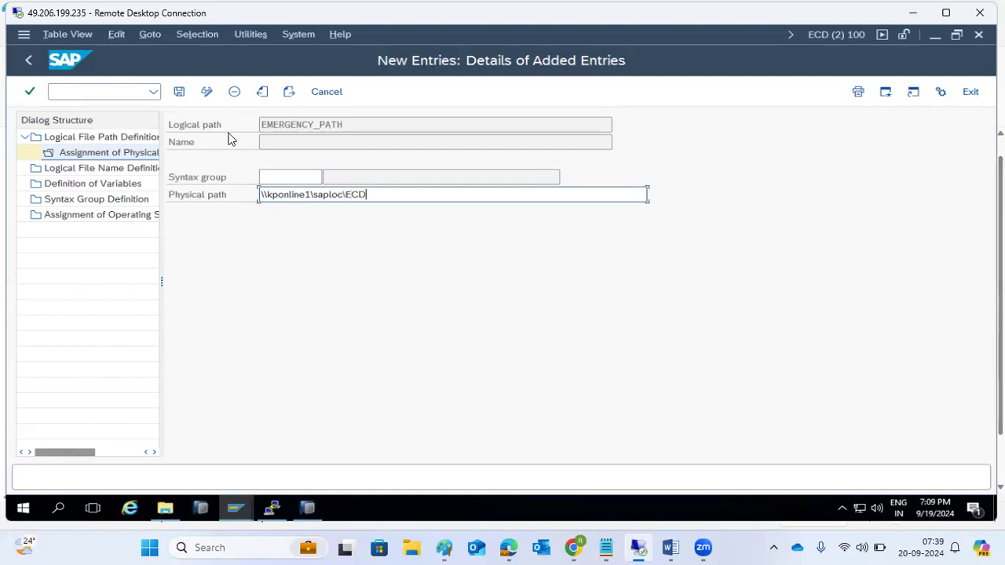
{"action": "left_click", "coordinate": [179, 92]}
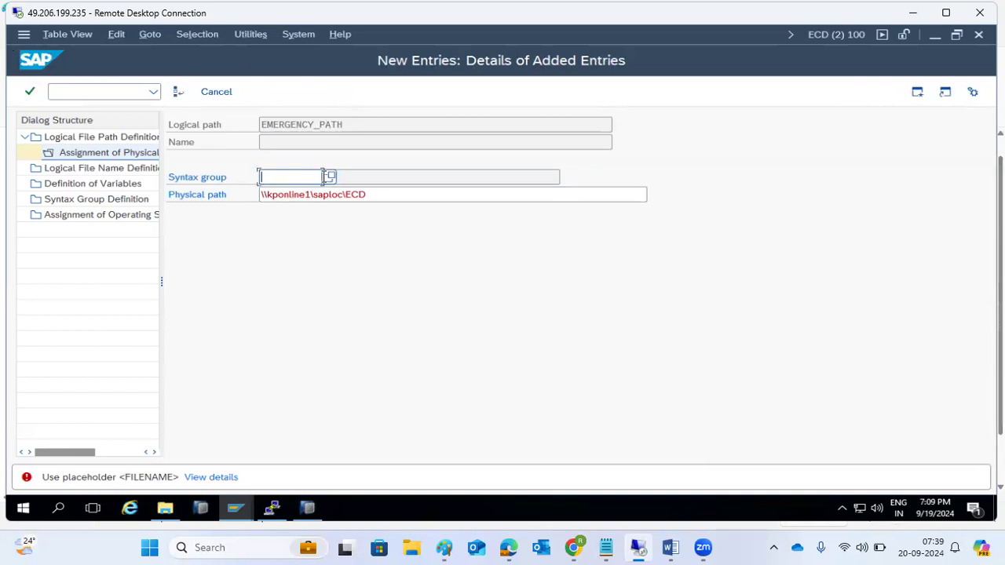
{"action": "left_click", "coordinate": [330, 178]}
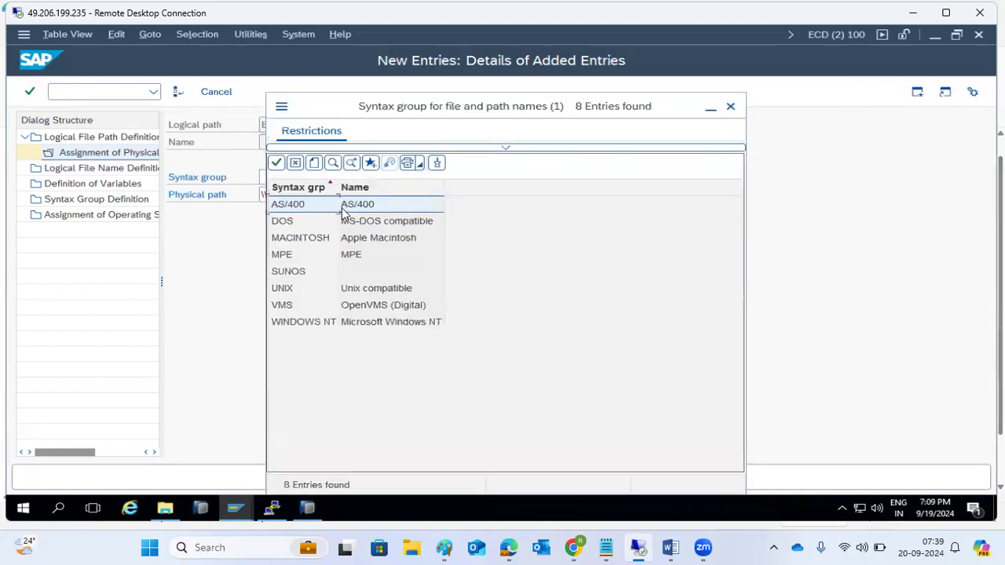
{"action": "left_click", "coordinate": [314, 324]}
{"action": "double_click", "coordinate": [314, 324]}
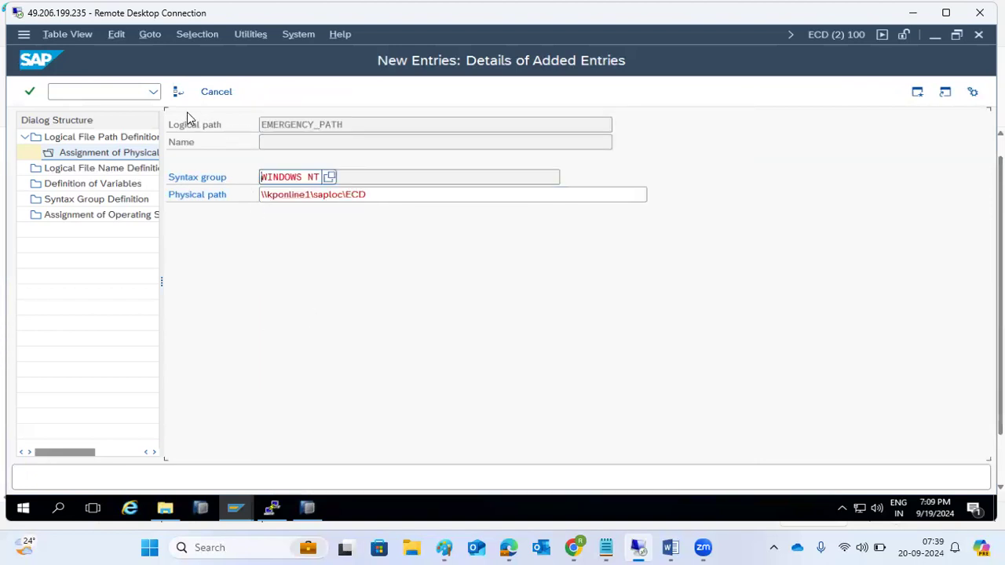
{"action": "key", "text": "Return"}
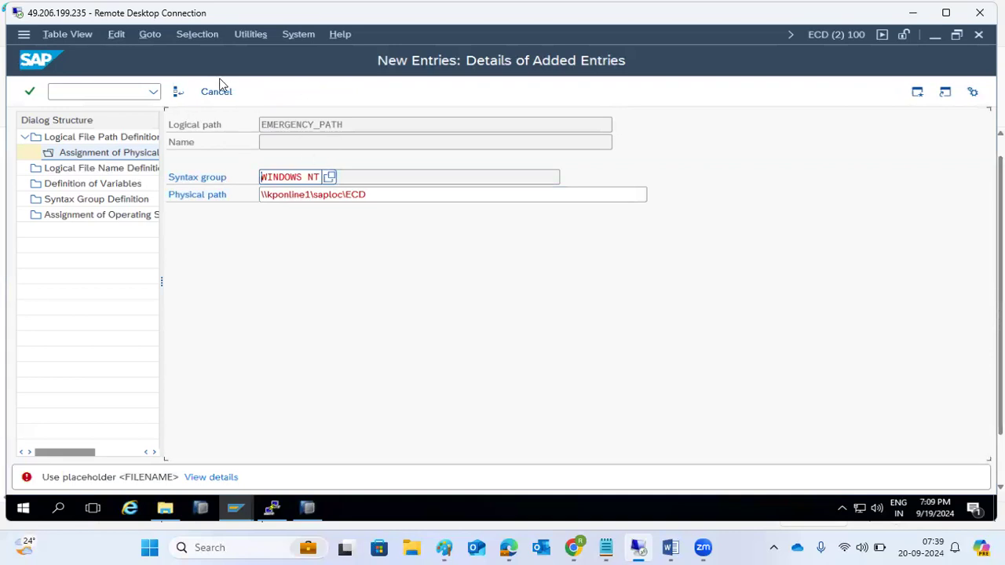
Step: Cancel the rejected entry, confirm the workbench request and client error, and go back twice
{"action": "left_click", "coordinate": [178, 91]}
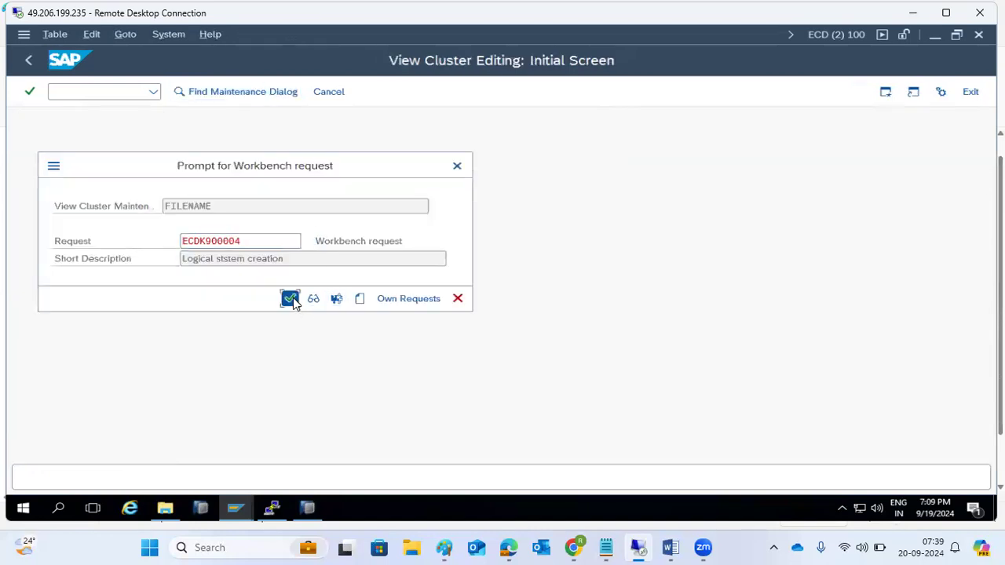
{"action": "left_click", "coordinate": [292, 297]}
{"action": "left_click", "coordinate": [399, 481]}
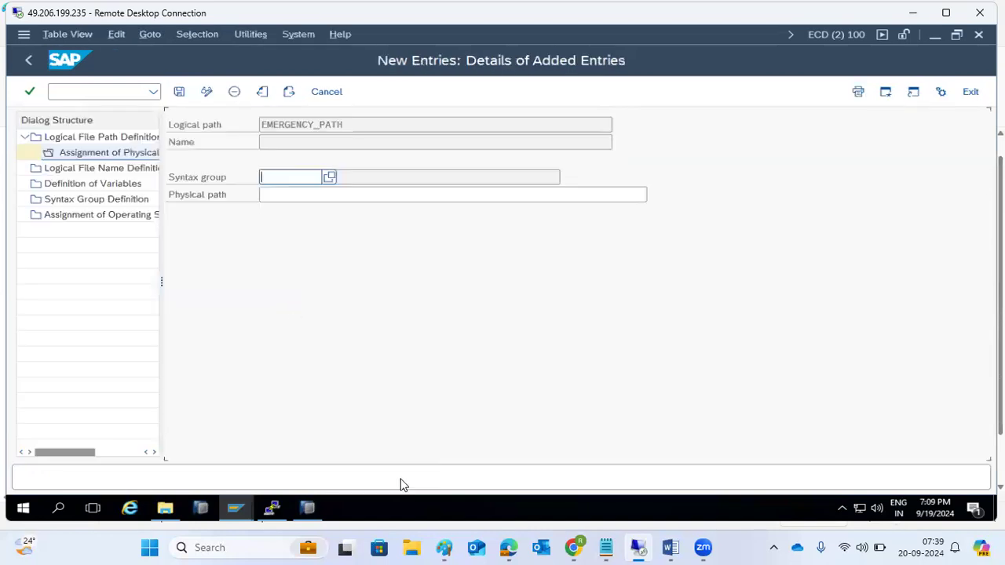
{"action": "left_click", "coordinate": [30, 59]}
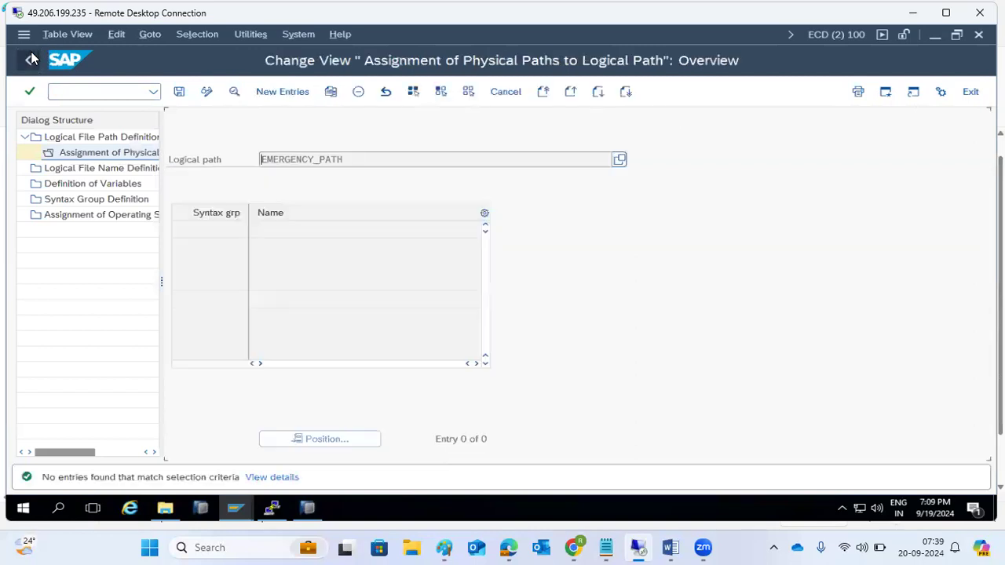
{"action": "left_click", "coordinate": [30, 59]}
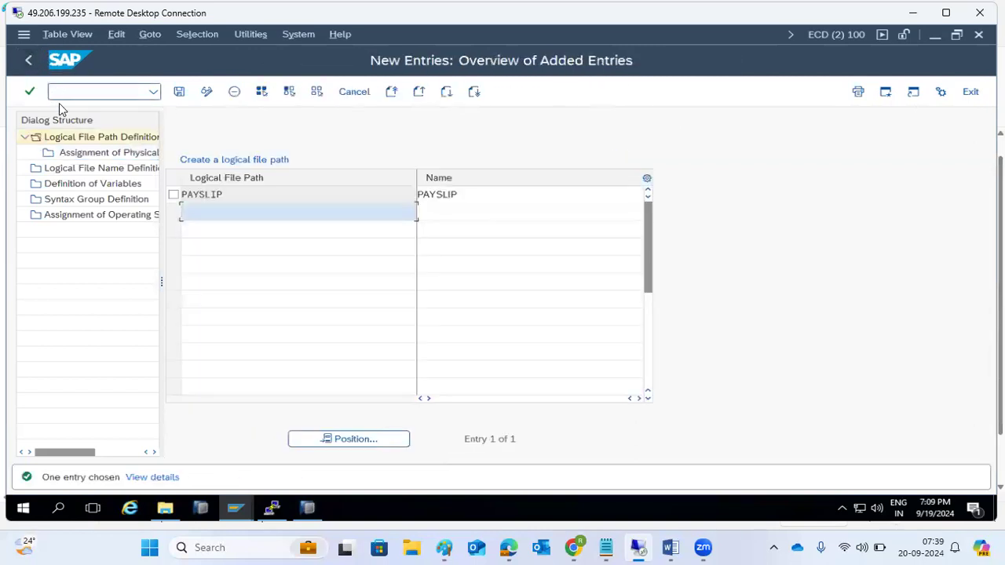
Step: Reselect the PAYSLIP row, exit maintenance saving changes, and confirm the request and error dialogs
{"action": "double_click", "coordinate": [253, 196]}
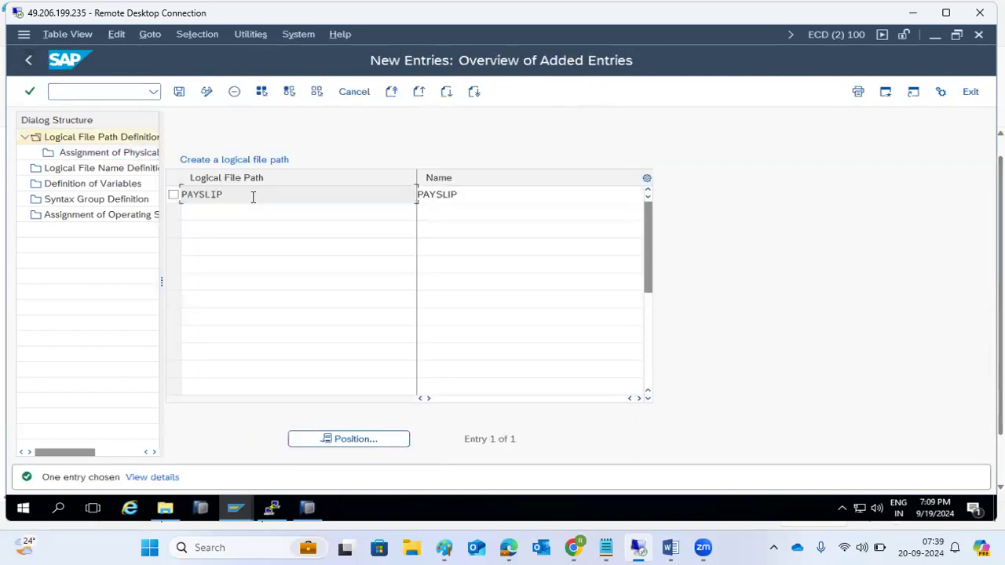
{"action": "left_click", "coordinate": [174, 194]}
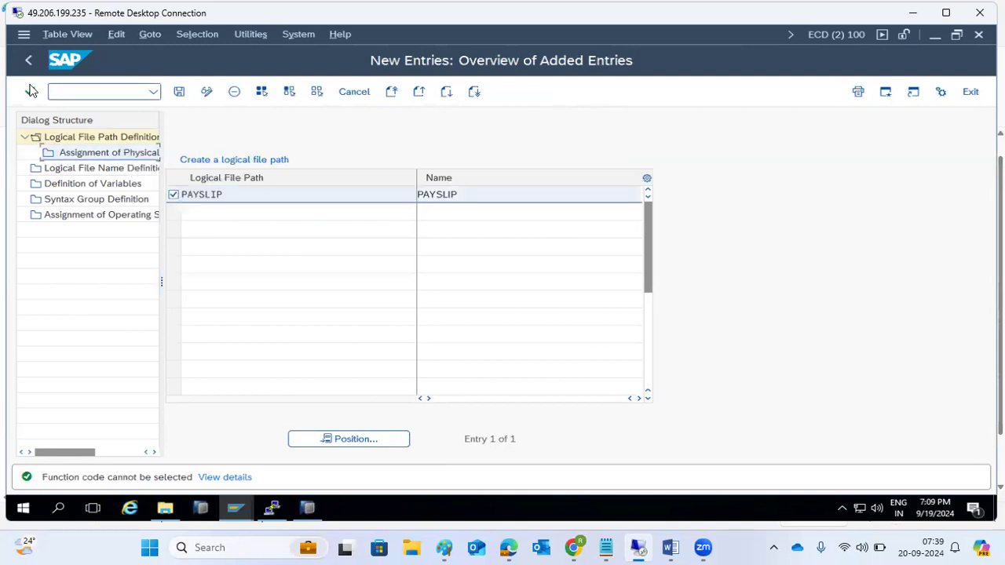
{"action": "left_click", "coordinate": [25, 61]}
{"action": "left_click", "coordinate": [25, 61]}
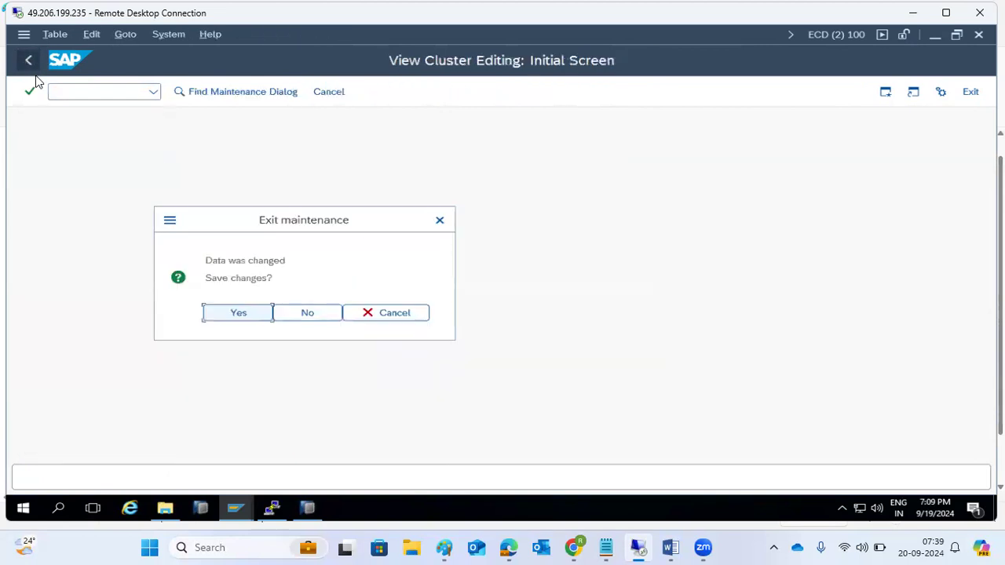
{"action": "left_click", "coordinate": [249, 314]}
{"action": "left_click", "coordinate": [291, 299]}
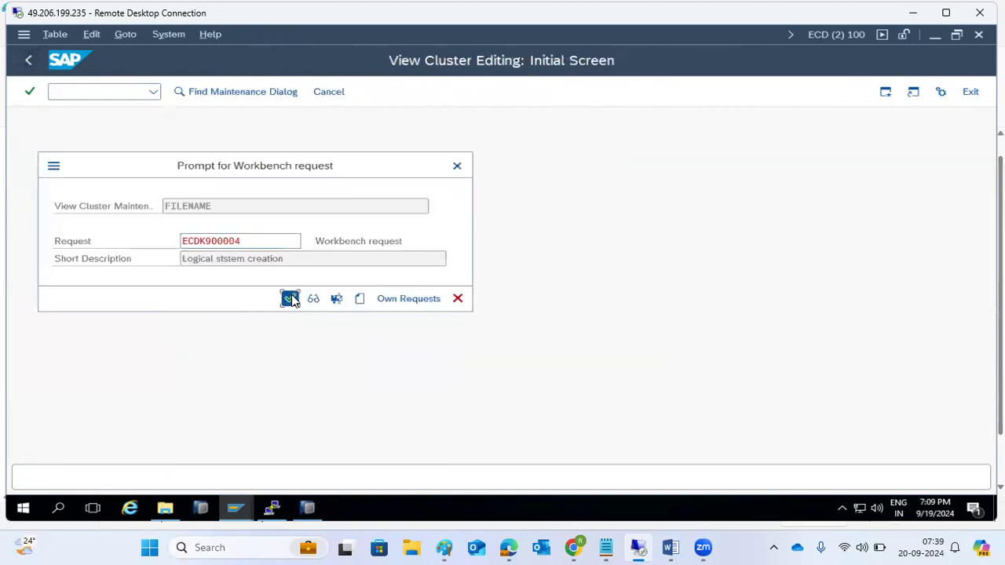
{"action": "left_click", "coordinate": [400, 482]}
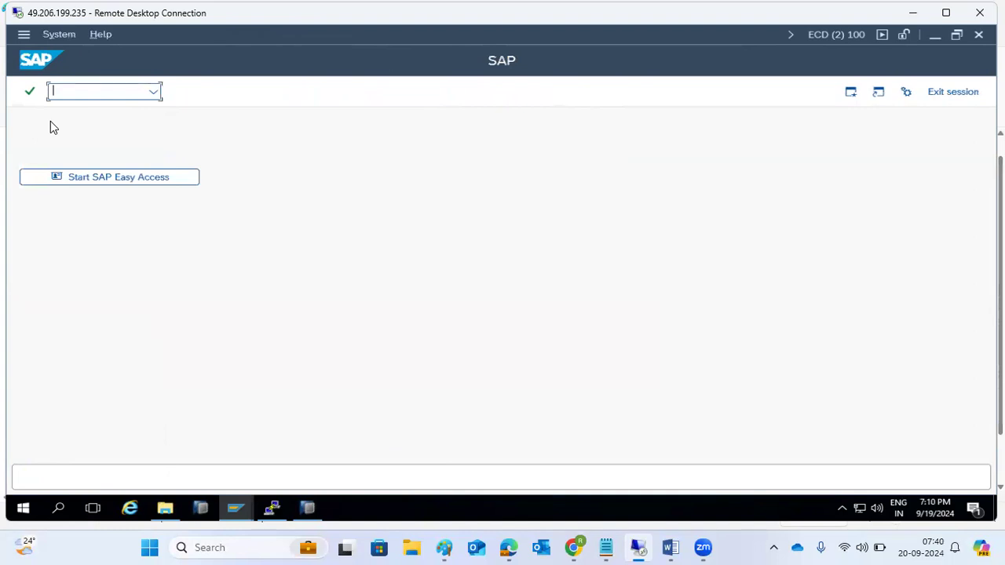
Step: Run AL11 and scroll the SAP directory parameters and their server paths
{"action": "type", "text": "al"}
{"action": "key", "text": "Return"}
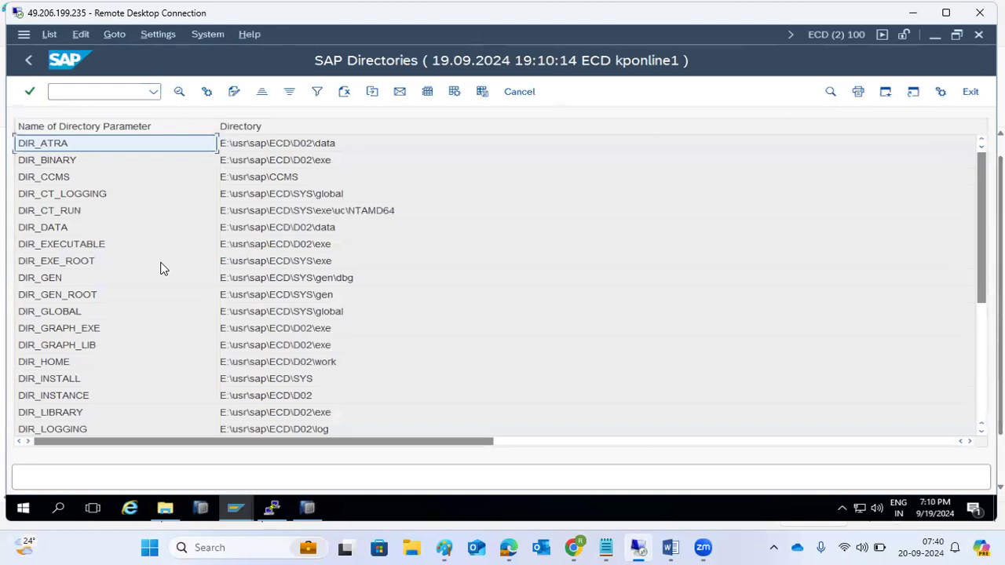
{"action": "scroll", "coordinate": [163, 267], "scroll_direction": "down", "scroll_amount": 5}
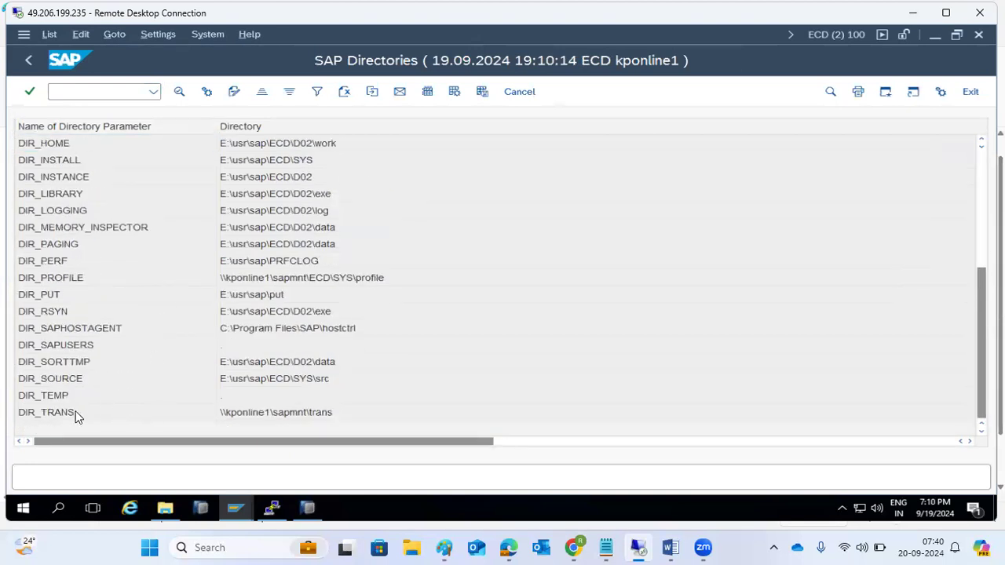
{"action": "left_click", "coordinate": [448, 548]}
Step: Type the note 'AL11 - SAP file system' on a new line in Paint
{"action": "type", "text": "AL11 - "}
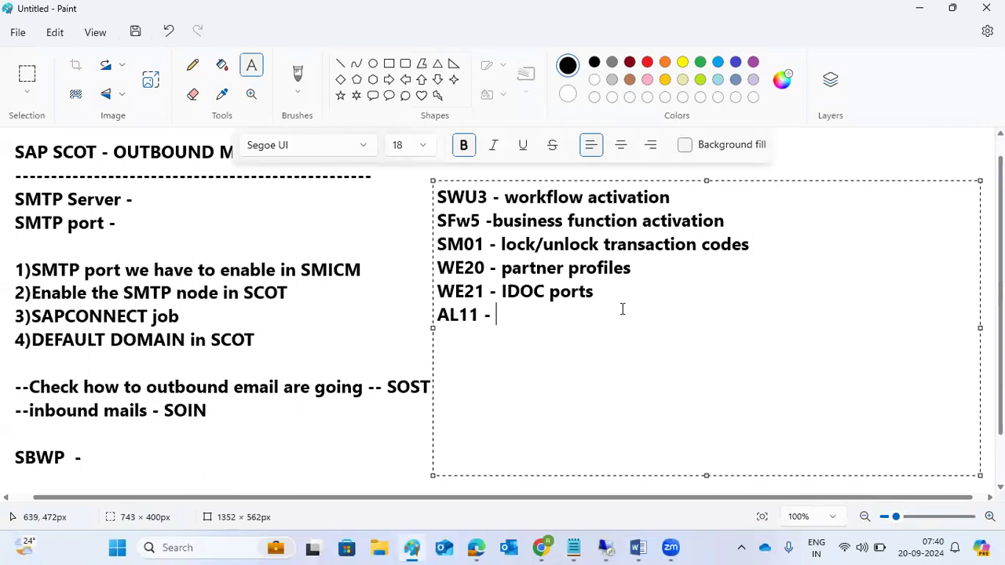
{"action": "type", "text": "SAP file system"}
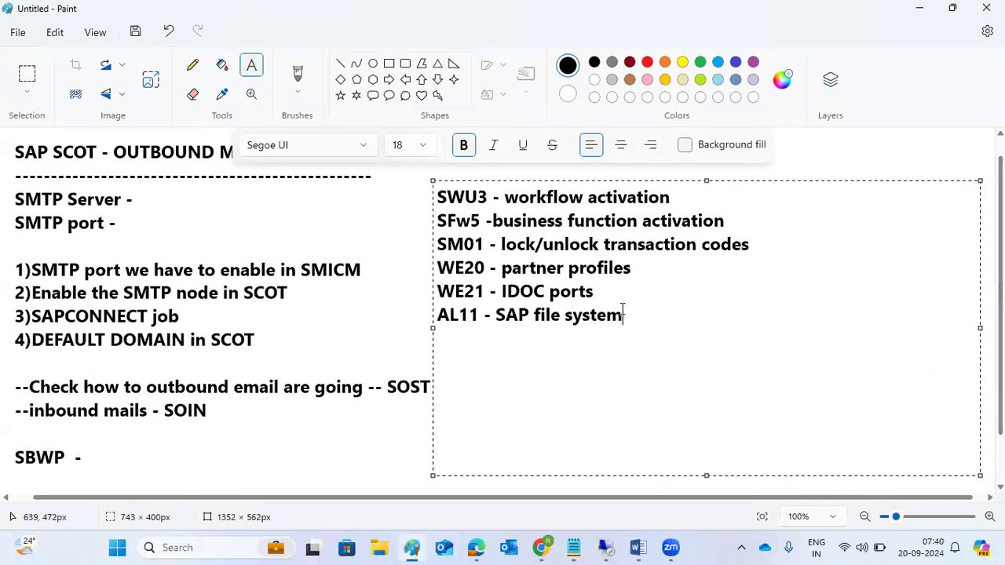
Step: Browse the files in the DIR_PROFILE directory, then return to the directory list
{"action": "mouse_move", "coordinate": [606, 548]}
{"action": "left_click", "coordinate": [604, 483]}
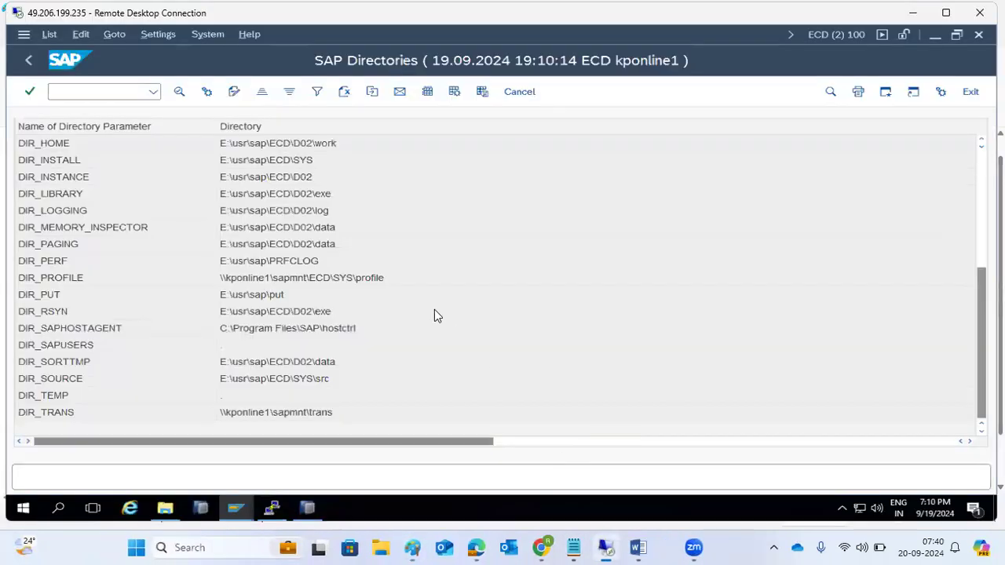
{"action": "scroll", "coordinate": [252, 249], "scroll_direction": "up", "scroll_amount": 5}
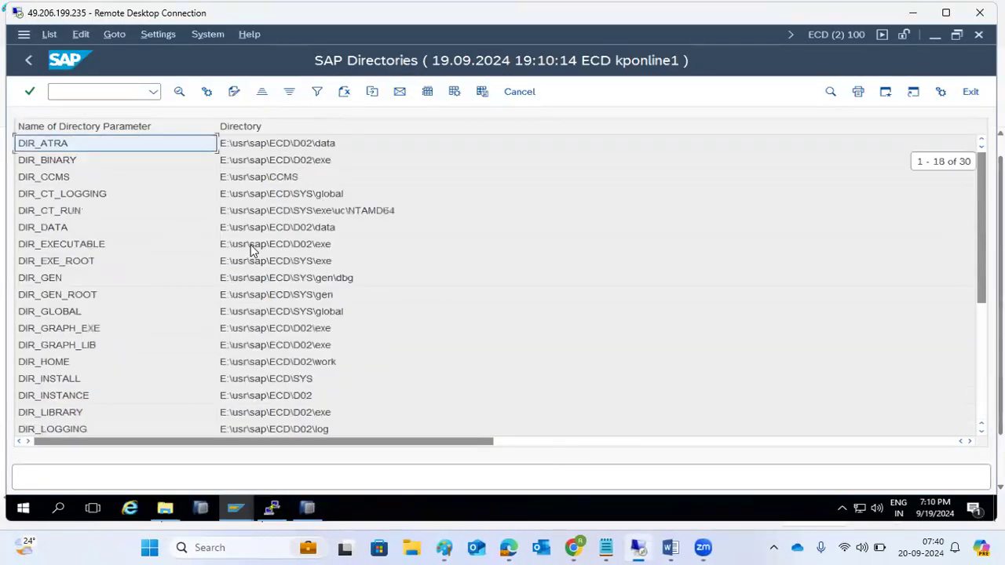
{"action": "scroll", "coordinate": [259, 243], "scroll_direction": "down", "scroll_amount": 5}
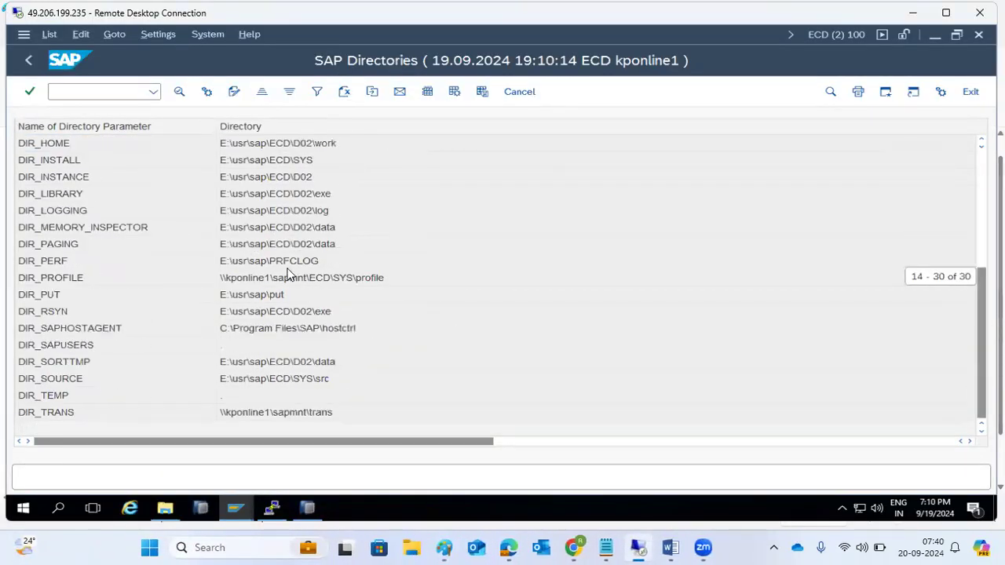
{"action": "scroll", "coordinate": [271, 283], "scroll_direction": "up", "scroll_amount": 5}
{"action": "scroll", "coordinate": [282, 326], "scroll_direction": "down", "scroll_amount": 5}
{"action": "double_click", "coordinate": [254, 279]}
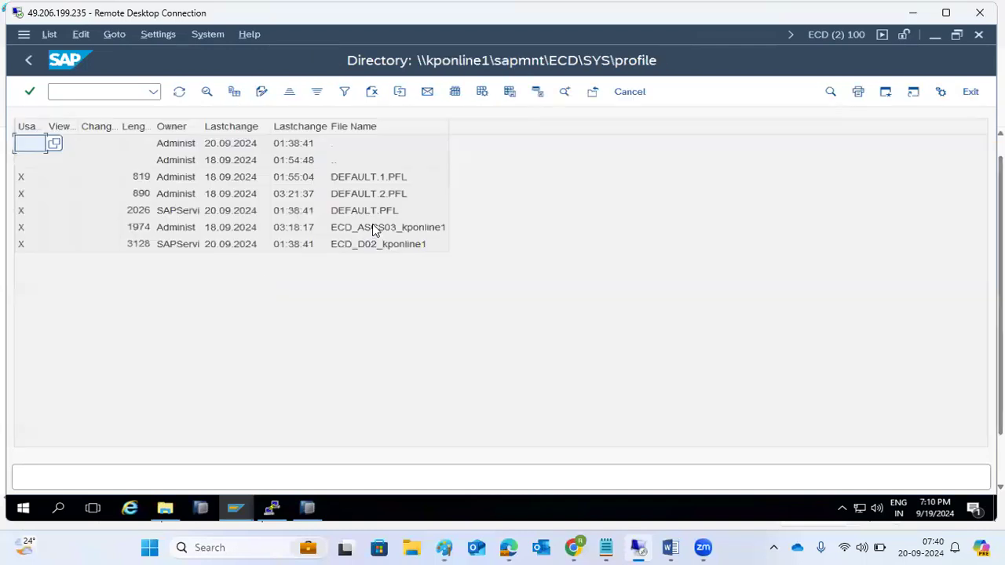
{"action": "left_click", "coordinate": [28, 59]}
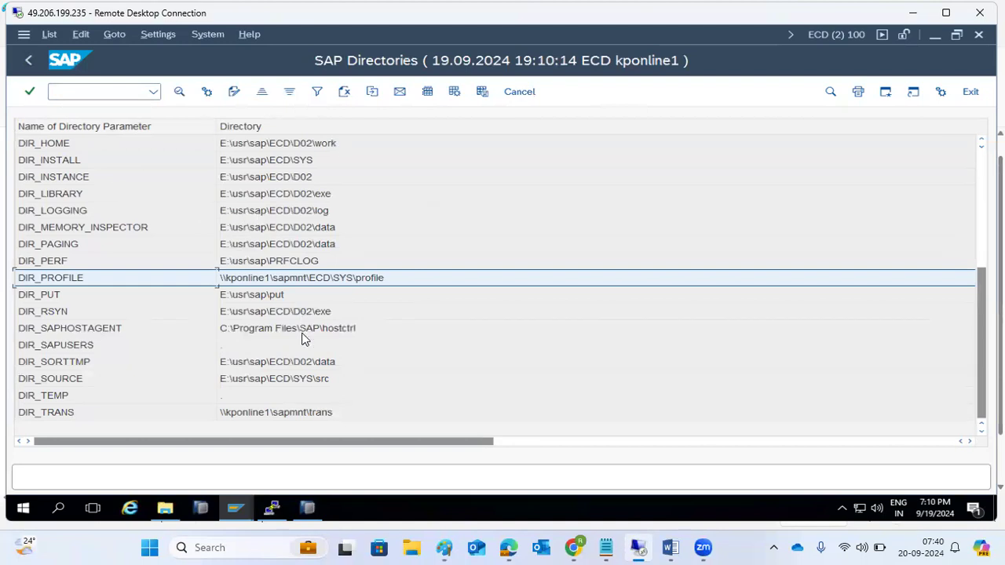
Step: Browse the DIR_TRANS directory files, then go back to the SAP start screen
{"action": "double_click", "coordinate": [289, 412]}
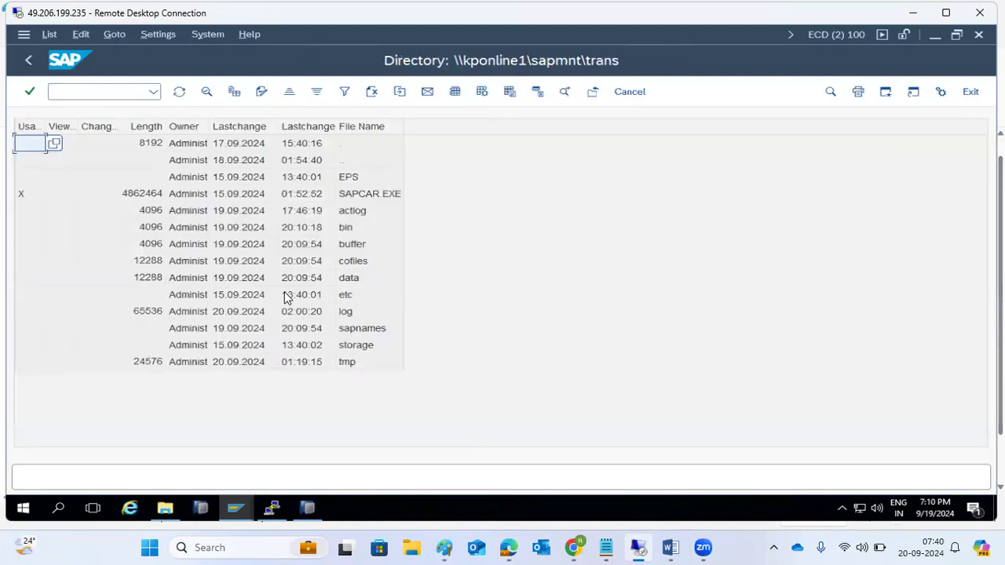
{"action": "left_click", "coordinate": [34, 70]}
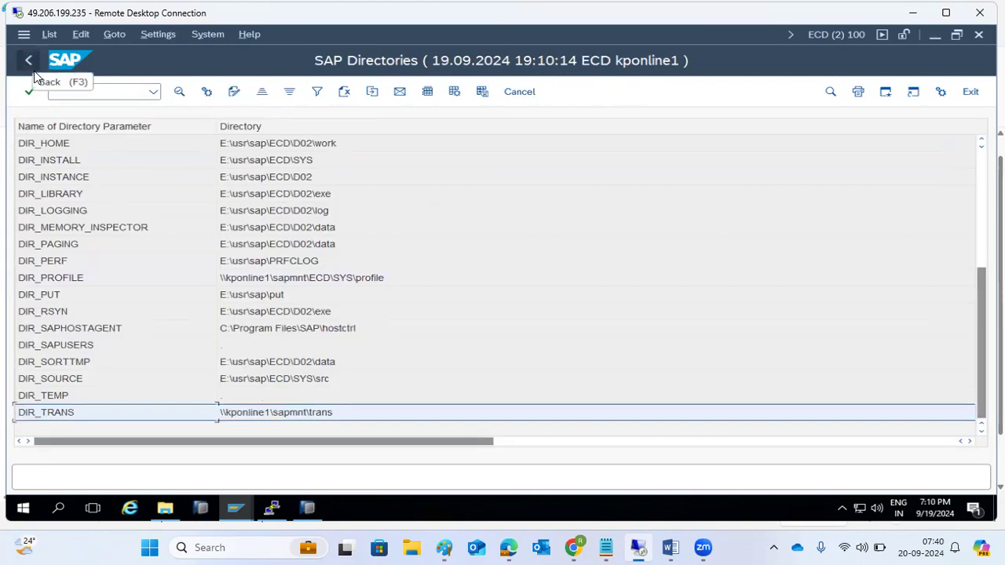
{"action": "left_click", "coordinate": [34, 70]}
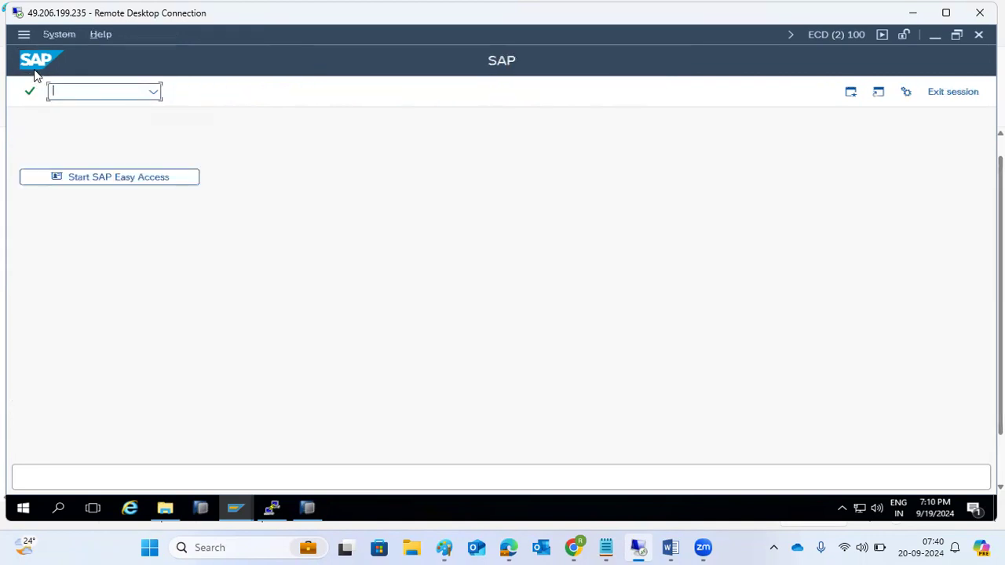
{"action": "type", "text": "st1"}
{"action": "key", "text": "Return"}
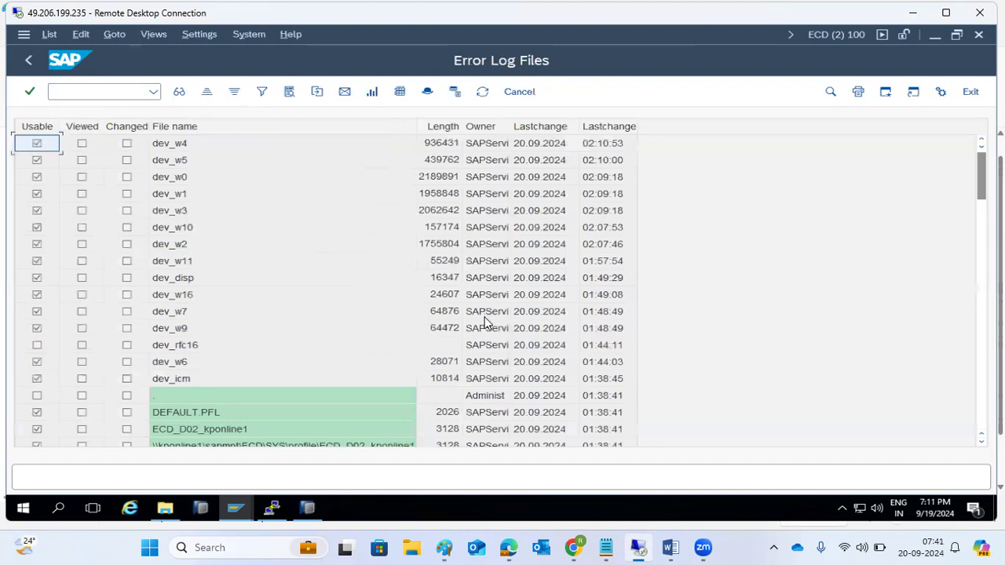
{"action": "scroll", "coordinate": [485, 322], "scroll_direction": "down", "scroll_amount": 20}
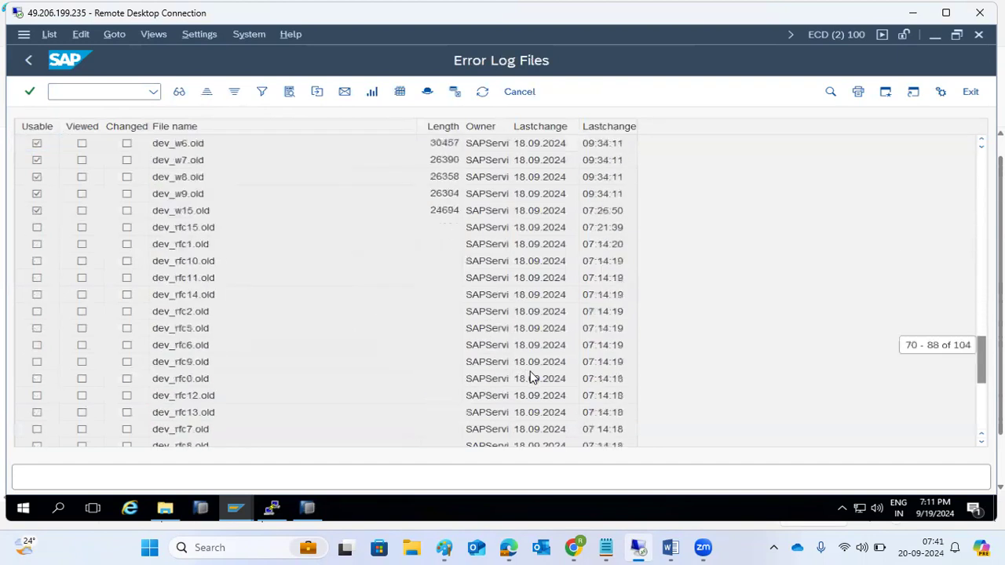
{"action": "scroll", "coordinate": [531, 378], "scroll_direction": "down", "scroll_amount": 6}
{"action": "scroll", "coordinate": [526, 376], "scroll_direction": "up", "scroll_amount": 12}
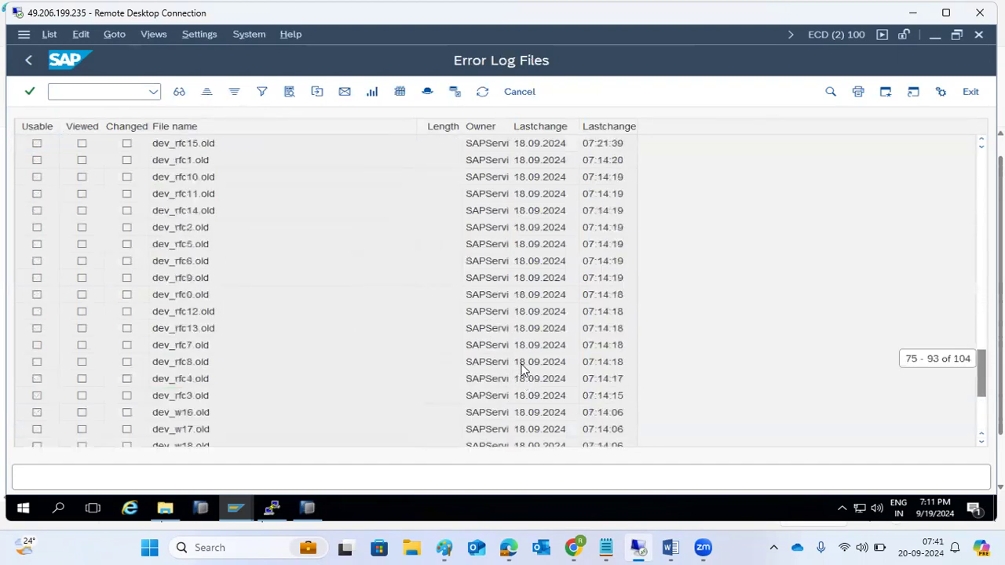
{"action": "scroll", "coordinate": [522, 369], "scroll_direction": "up", "scroll_amount": 17}
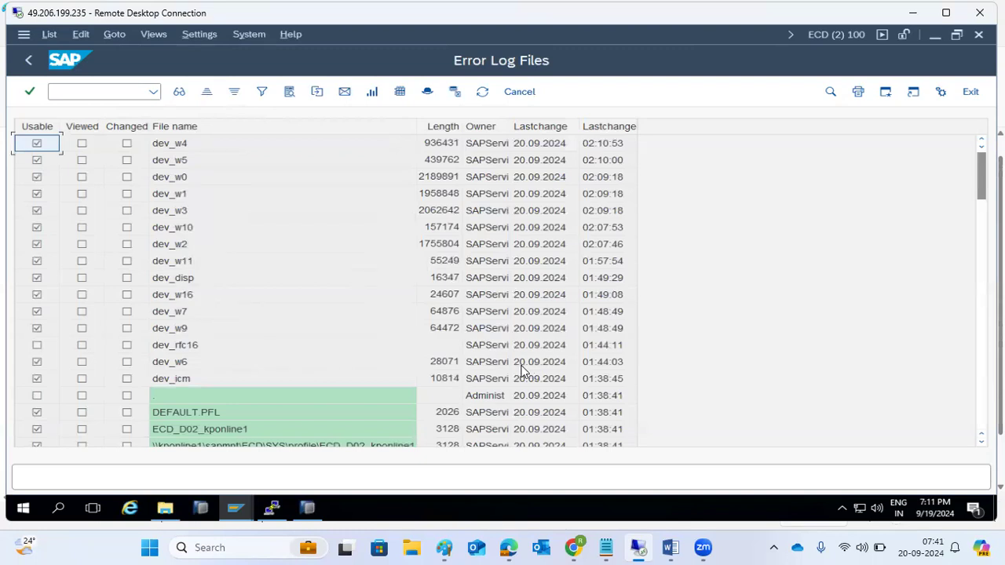
{"action": "left_click", "coordinate": [176, 184]}
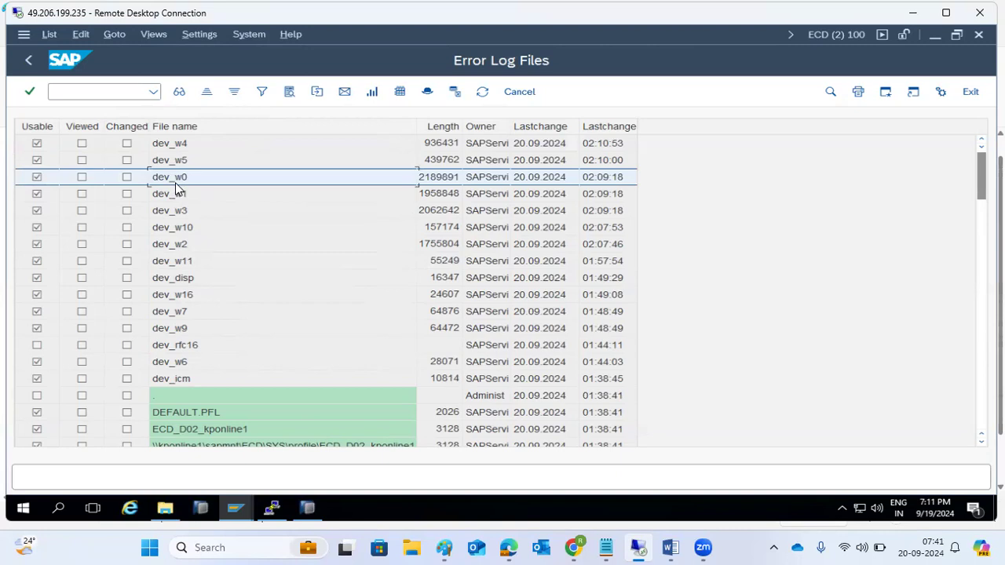
{"action": "left_click", "coordinate": [153, 91]}
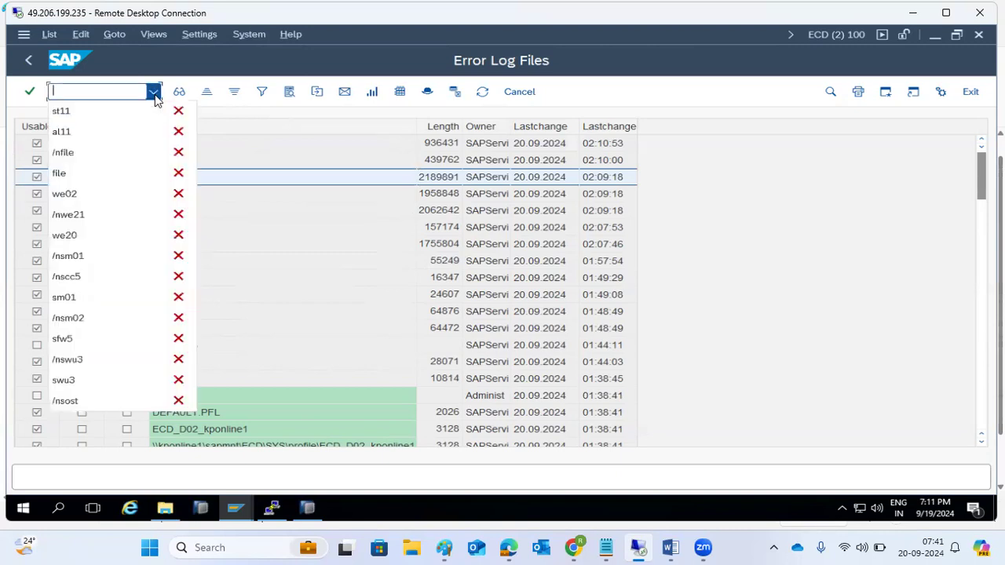
{"action": "key", "text": "Escape"}
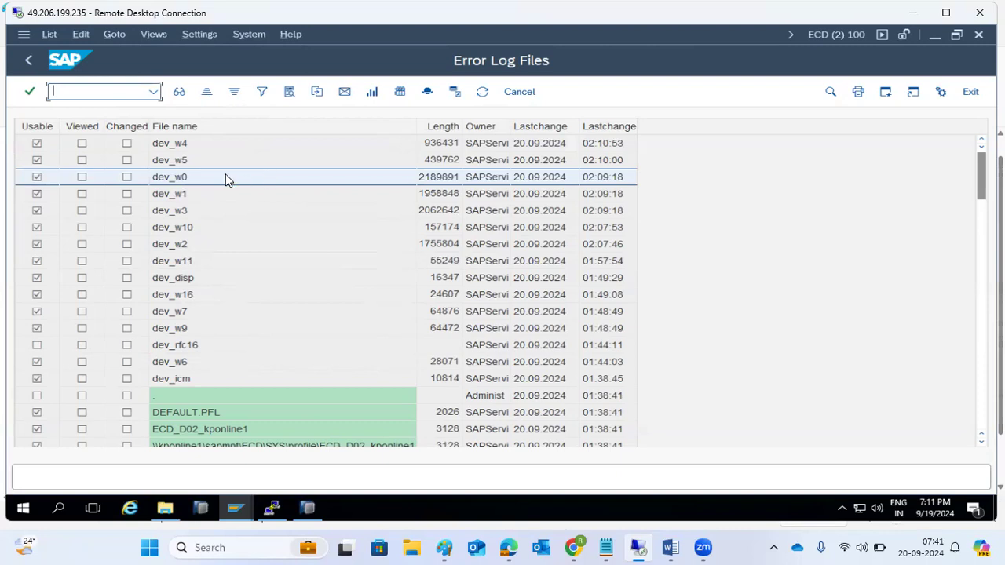
{"action": "double_click", "coordinate": [196, 187]}
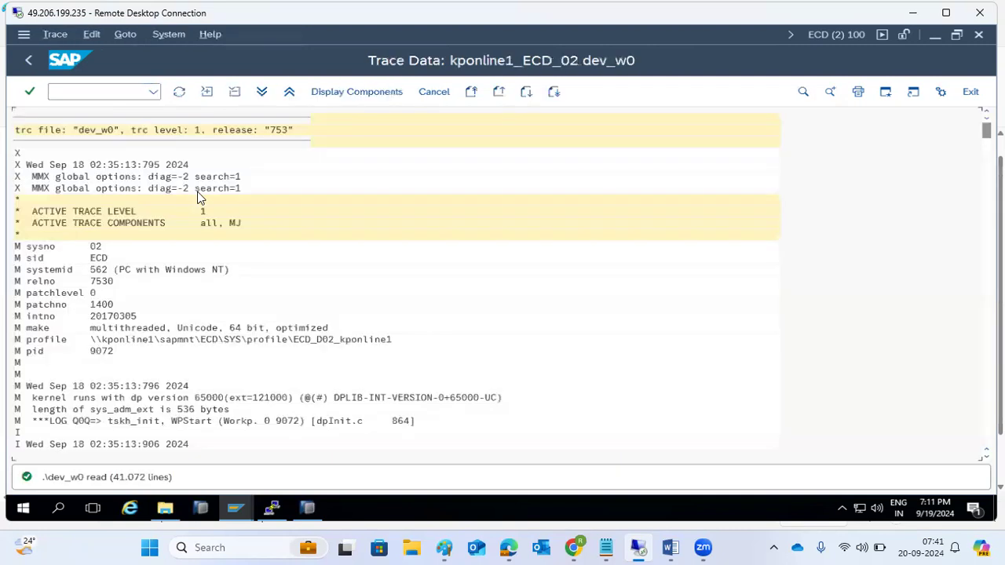
{"action": "scroll", "coordinate": [145, 440], "scroll_direction": "down", "scroll_amount": 2}
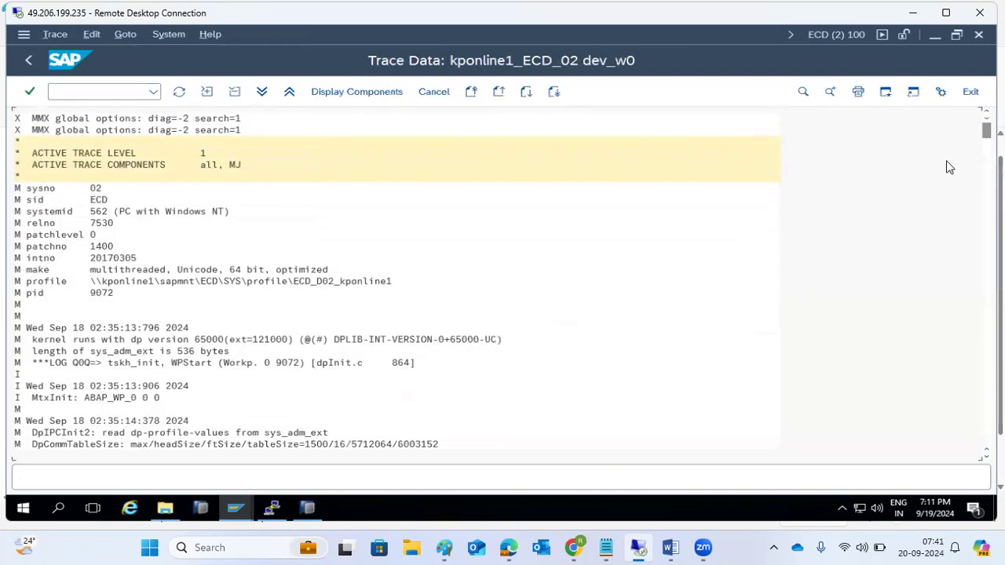
{"action": "left_click_drag", "start_coordinate": [987, 130], "coordinate": [987, 439]}
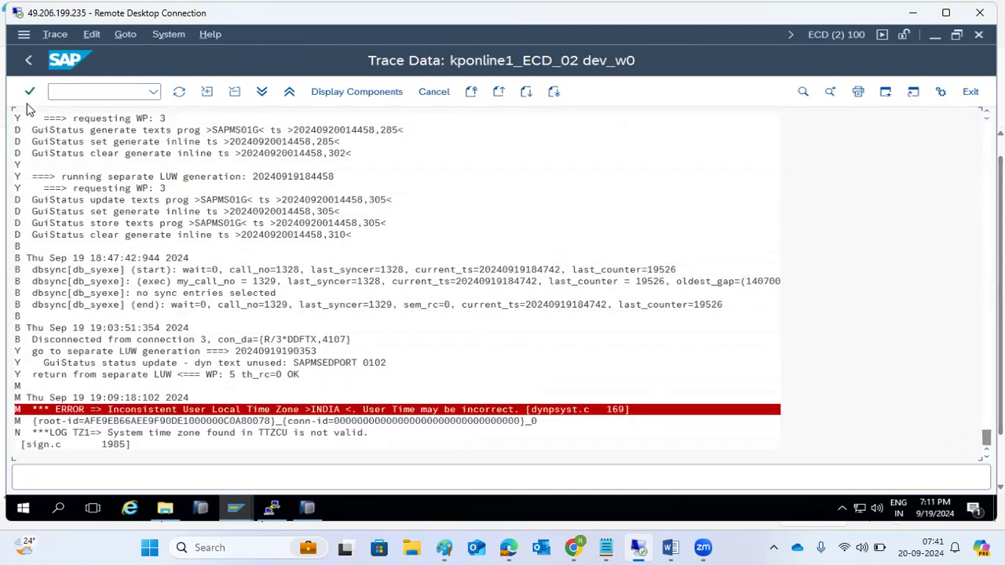
{"action": "left_click", "coordinate": [29, 66]}
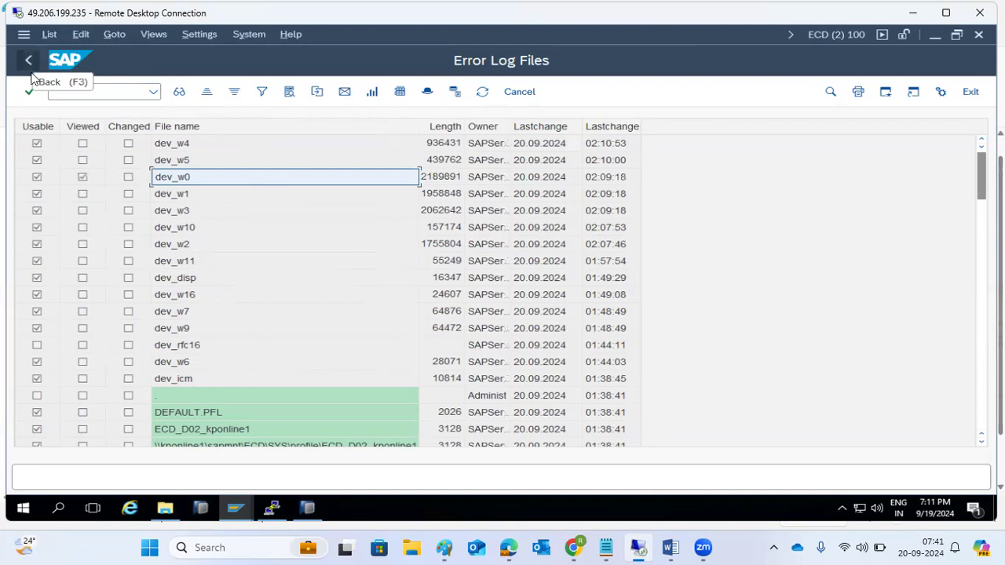
{"action": "left_click", "coordinate": [180, 247]}
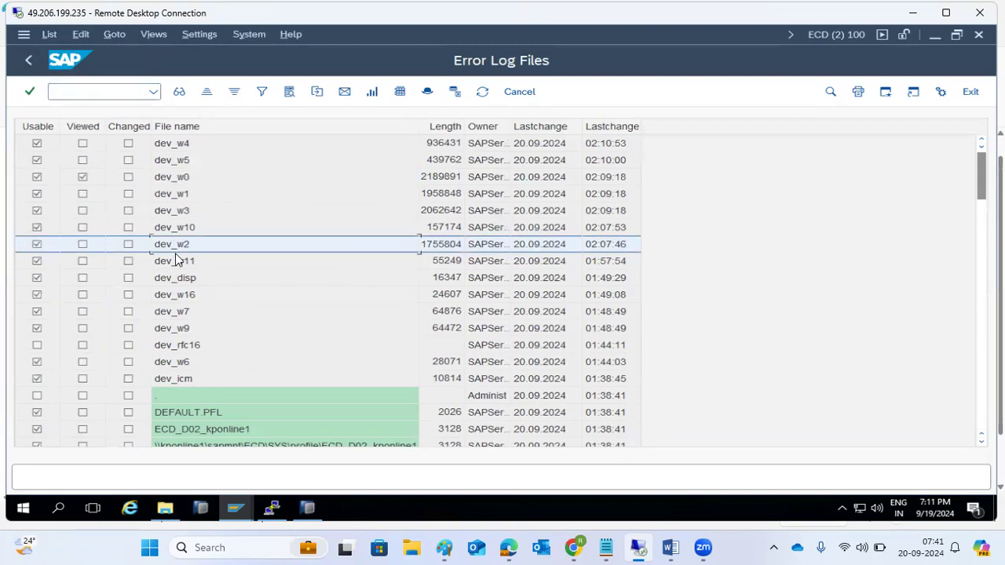
{"action": "left_click", "coordinate": [25, 62]}
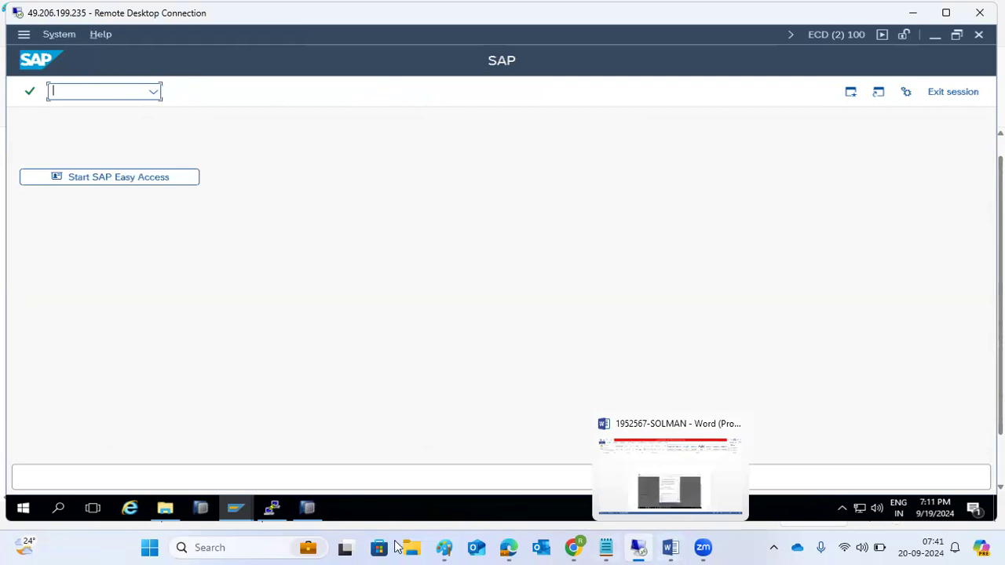
Step: Create a text box below the AL11 note listing TMS KERNEL and SNOTE
{"action": "left_click", "coordinate": [444, 548]}
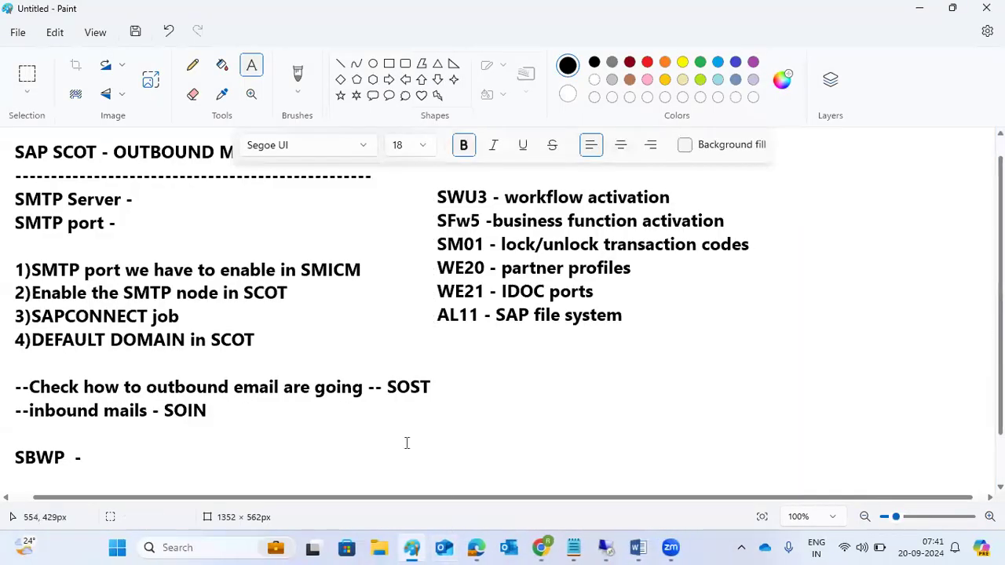
{"action": "mouse_move", "coordinate": [457, 341]}
{"action": "left_mouse_down"}
{"action": "mouse_move", "coordinate": [752, 433]}
{"action": "mouse_move", "coordinate": [905, 432]}
{"action": "mouse_move", "coordinate": [953, 471]}
{"action": "left_mouse_up"}
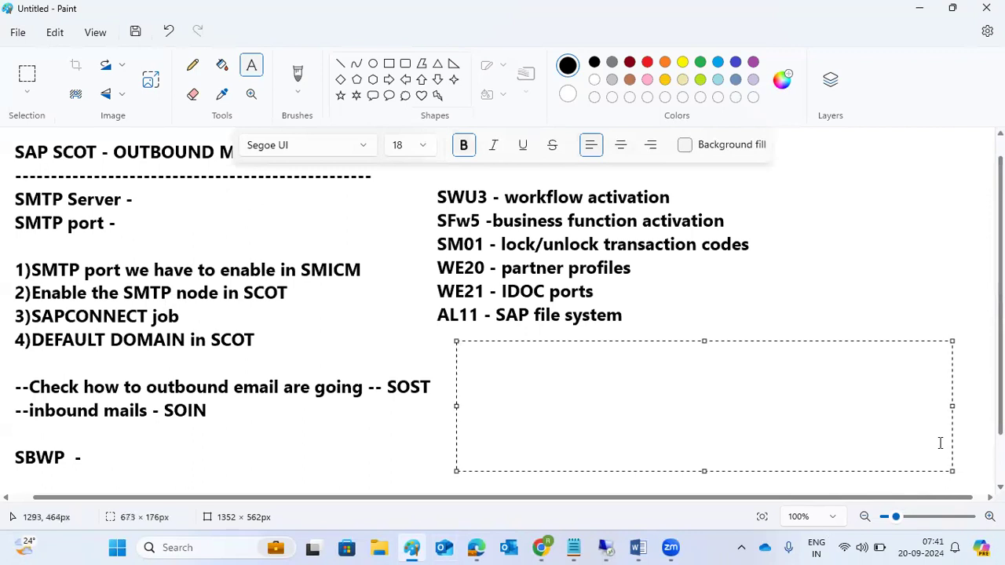
{"action": "type", "text": "TRANSPORT"}
{"action": "key", "text": "ctrl+a"}
{"action": "type", "text": "TMS "}
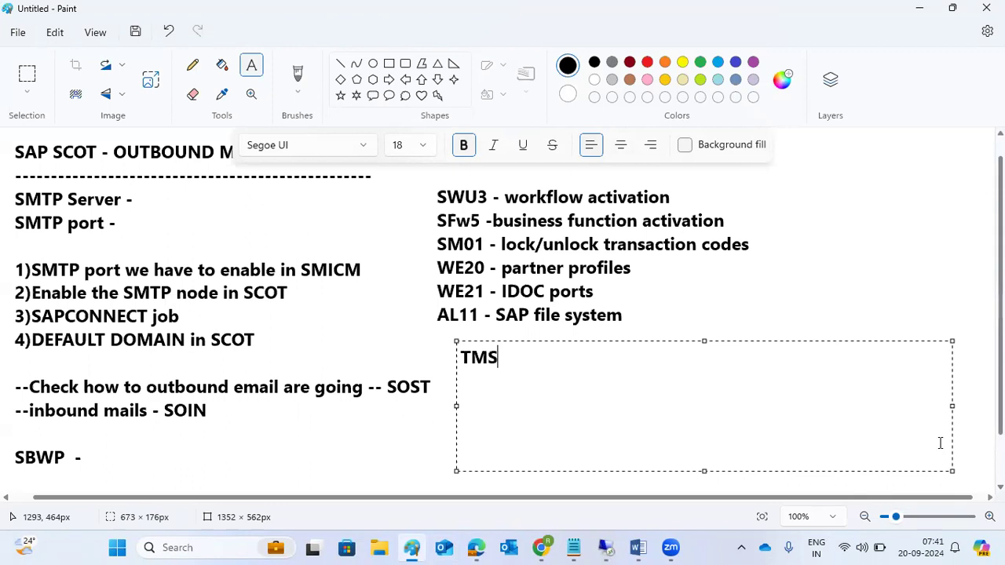
{"action": "type", "text": "KERNEL"}
{"action": "key", "text": "Return"}
{"action": "type", "text": "SNOTE"}
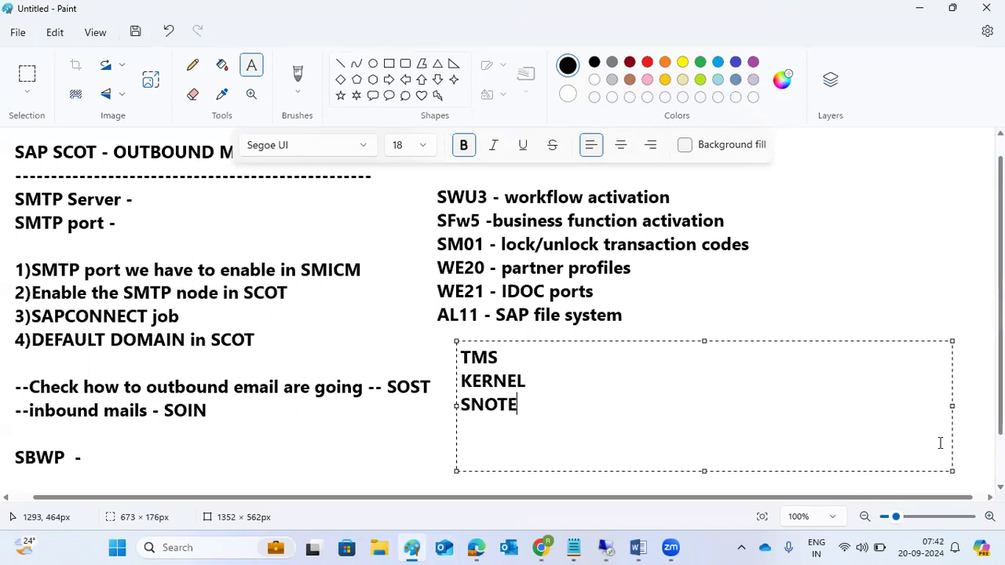
{"action": "key", "text": "Return"}
Step: Add SLICENSE, ADD-ON and PLUGINS, and SPA upgrade using SUM to the list
{"action": "type", "text": "SLICEMS"}
{"action": "key", "text": "BackSpace"}
{"action": "key", "text": "BackSpace"}
{"action": "type", "text": "NSE"}
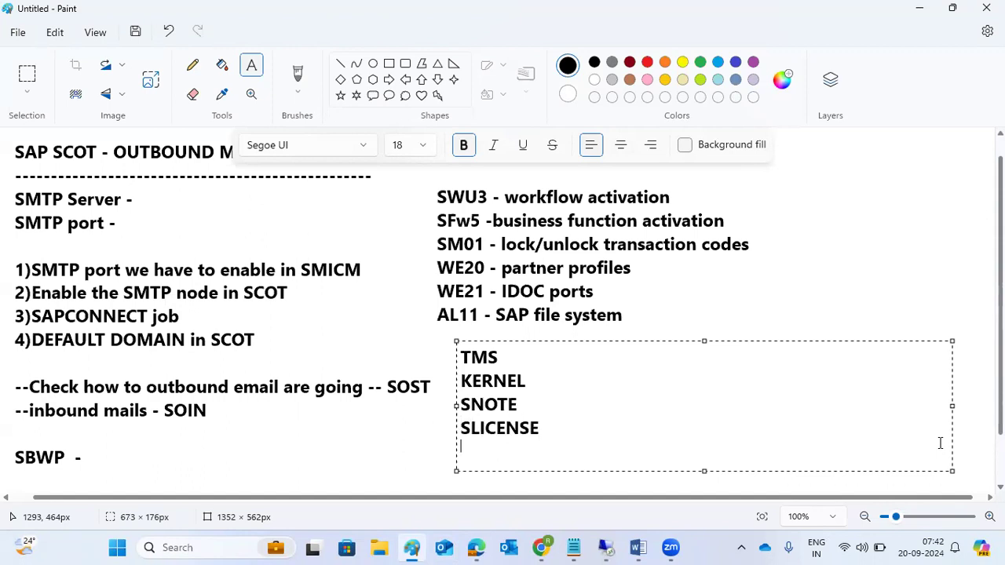
{"action": "type", "text": "ADD-ON and PLUGINS"}
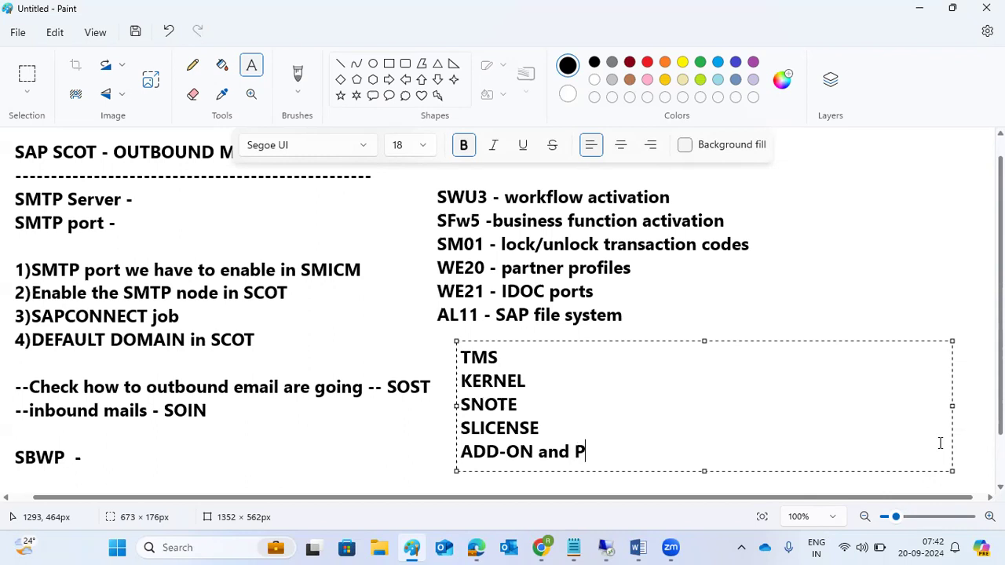
{"action": "key", "text": "Return"}
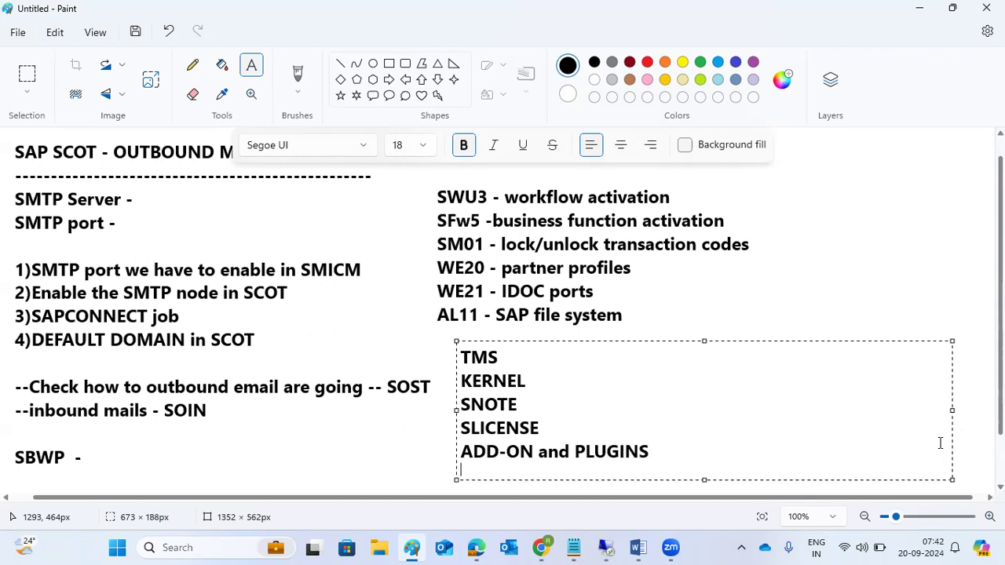
{"action": "type", "text": "SPA upgr"}
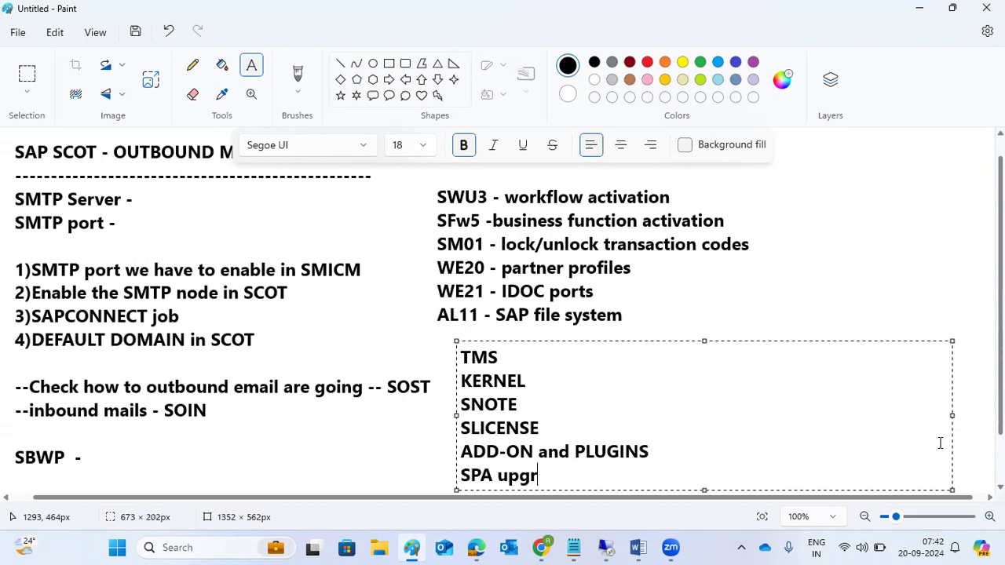
{"action": "type", "text": "ade using SUM"}
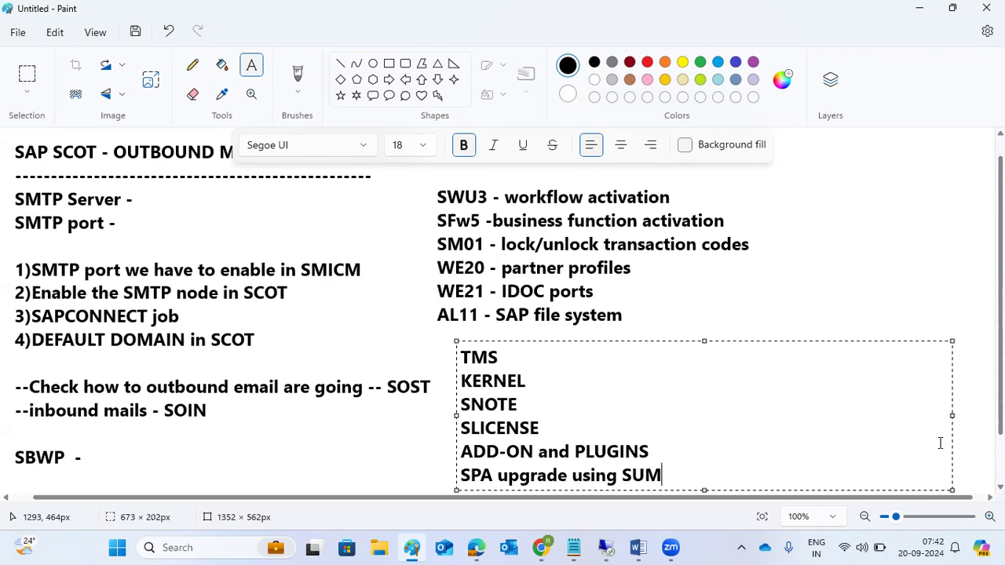
{"action": "key", "text": "Return"}
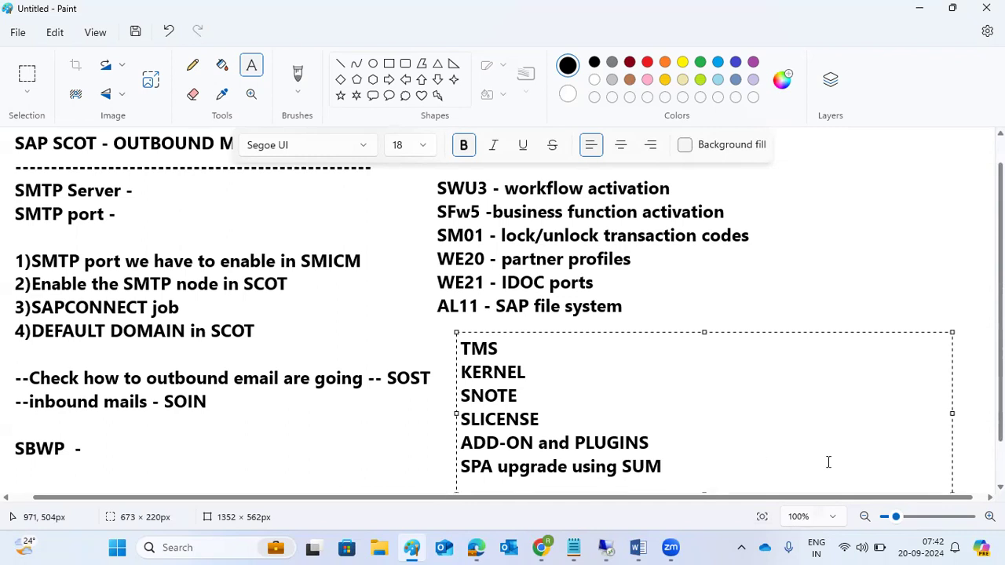
{"action": "left_click", "coordinate": [348, 442]}
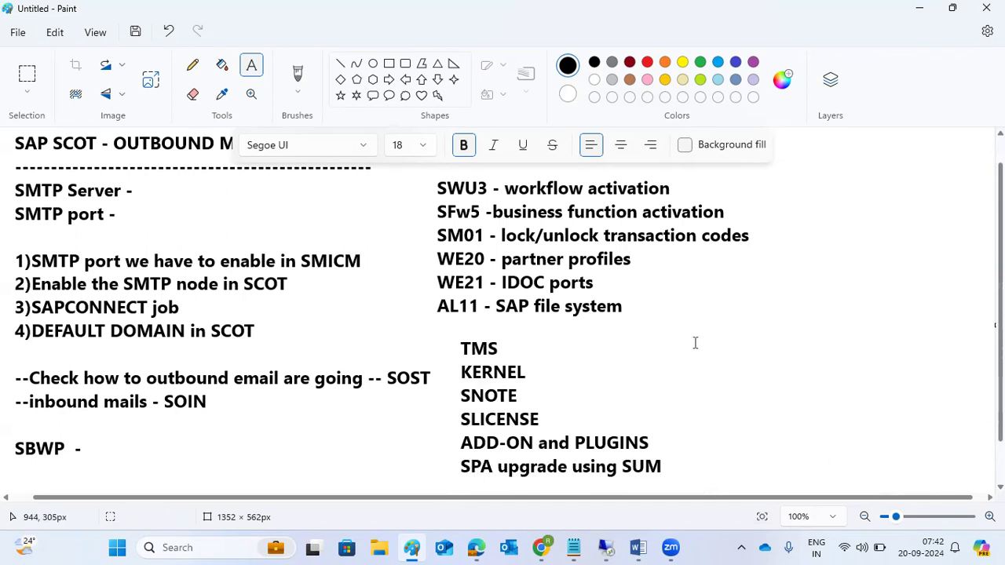
{"action": "left_click_drag", "start_coordinate": [697, 278], "coordinate": [963, 462]}
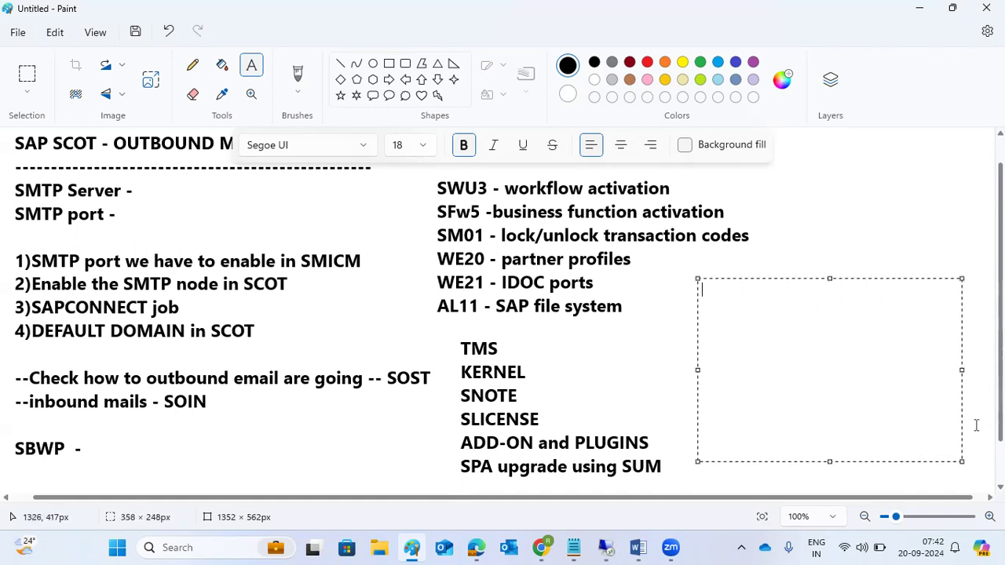
Step: Type 'OS level file systems' and 'OPERTIONAL MODES' in the new box beside the list
{"action": "type", "text": "OS level file sys"}
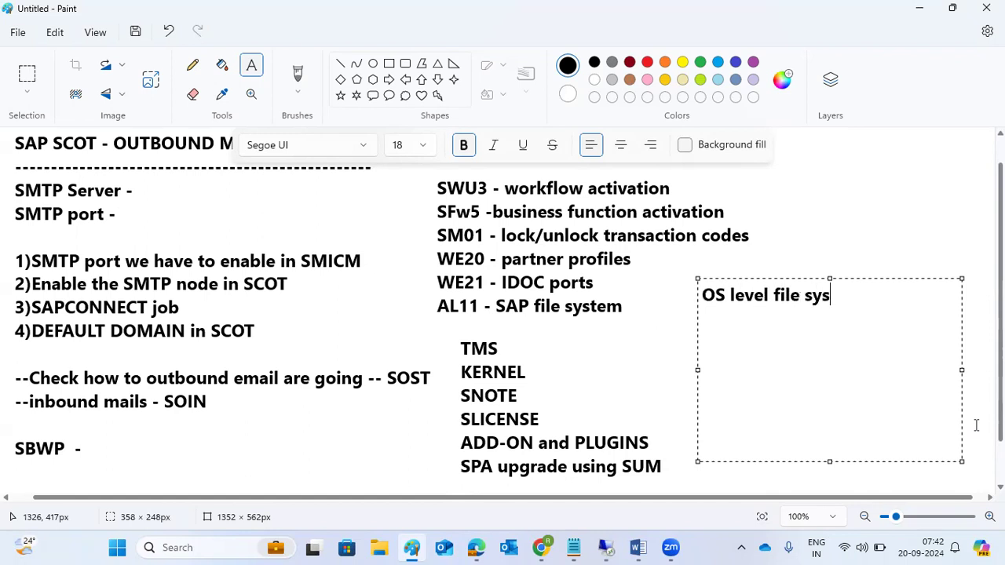
{"action": "type", "text": "tems OPERTIONAL M"}
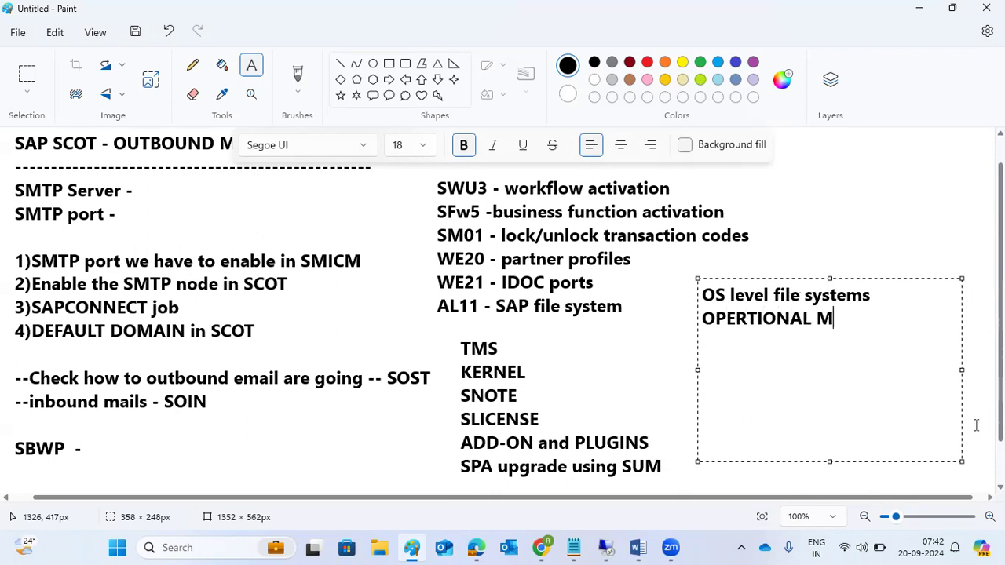